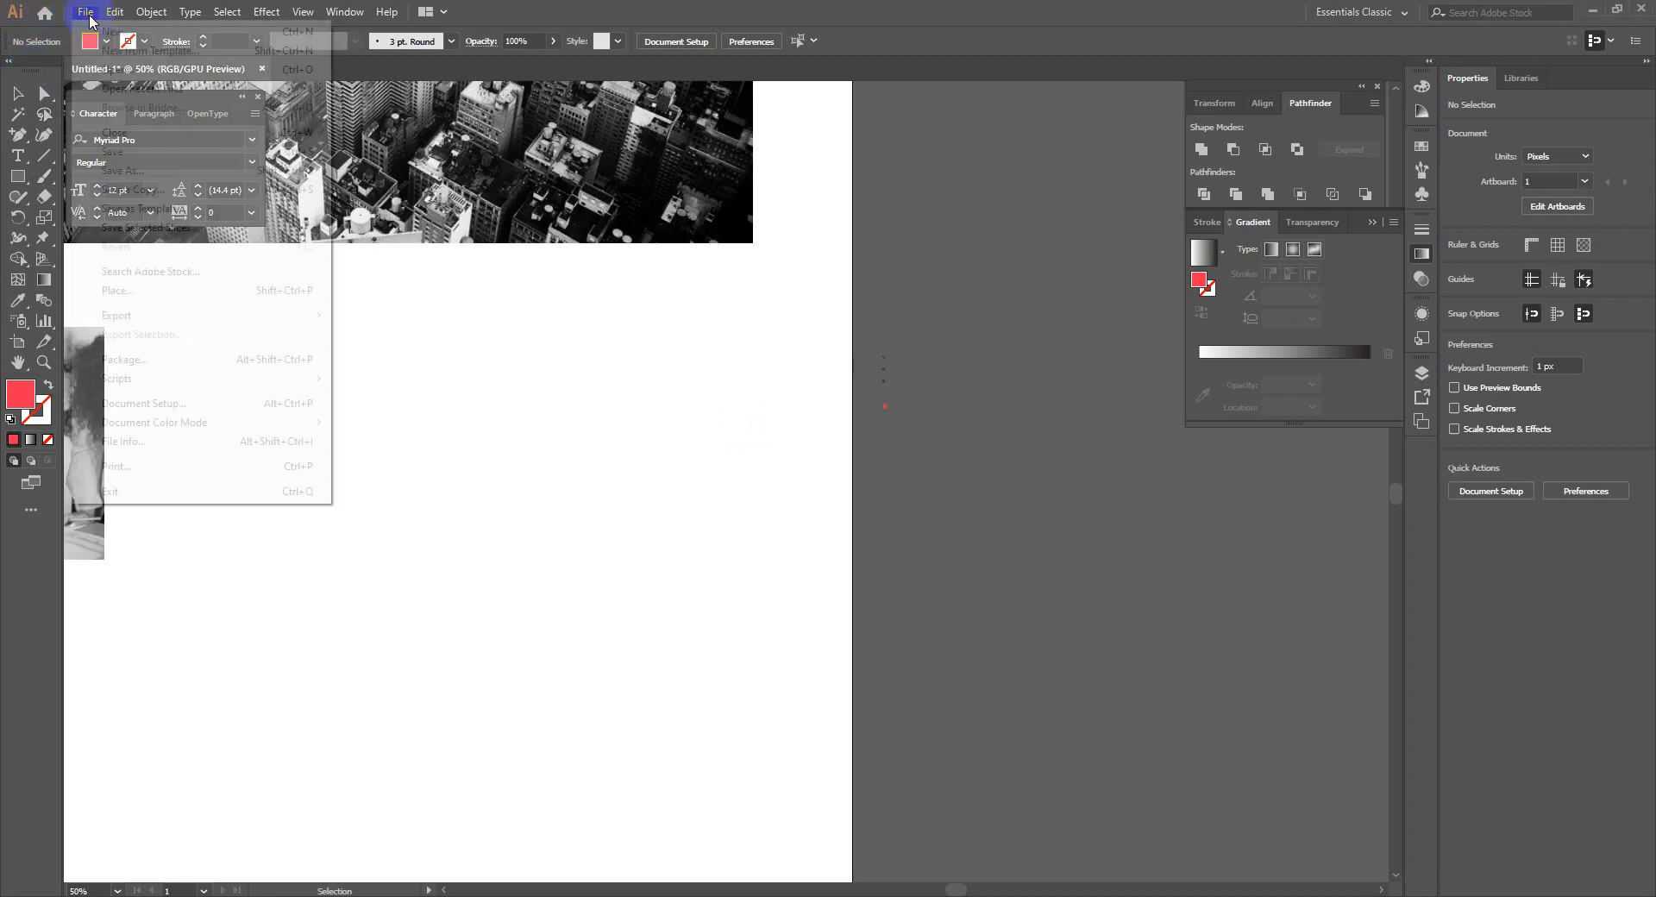
# Step: Create a new document 3.5 in wide and 2 in high with two artboards and a 0.125 in bleed
pyautogui.click(106, 34)
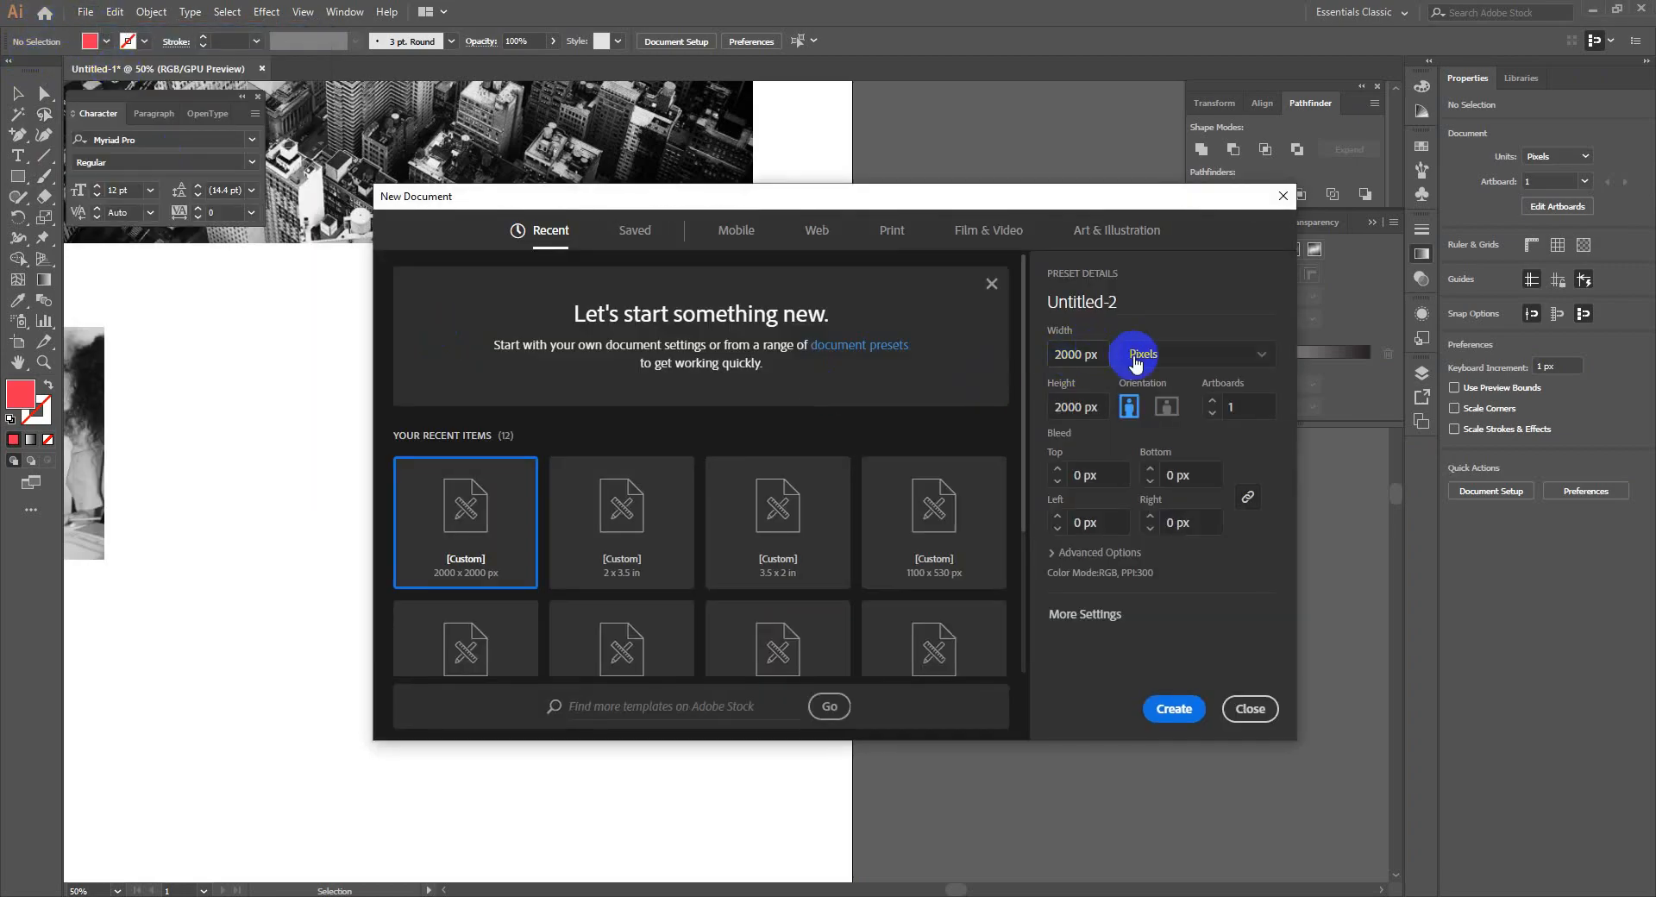
pyautogui.click(1135, 356)
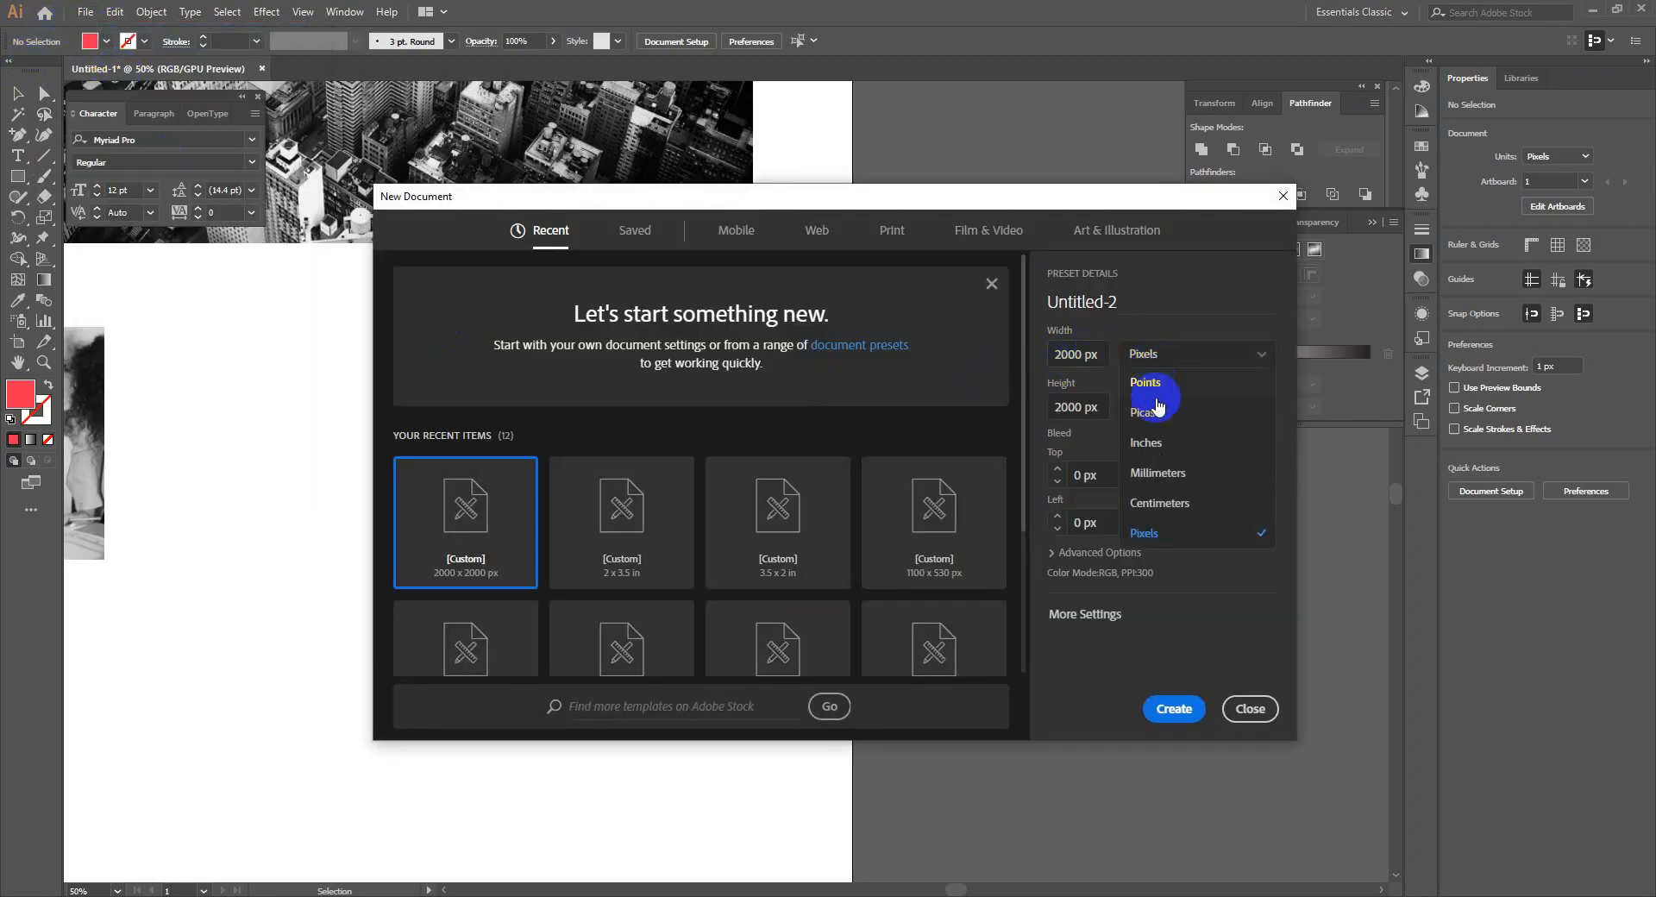
pyautogui.click(1144, 444)
pyautogui.click(1091, 355)
pyautogui.write('3.5in')
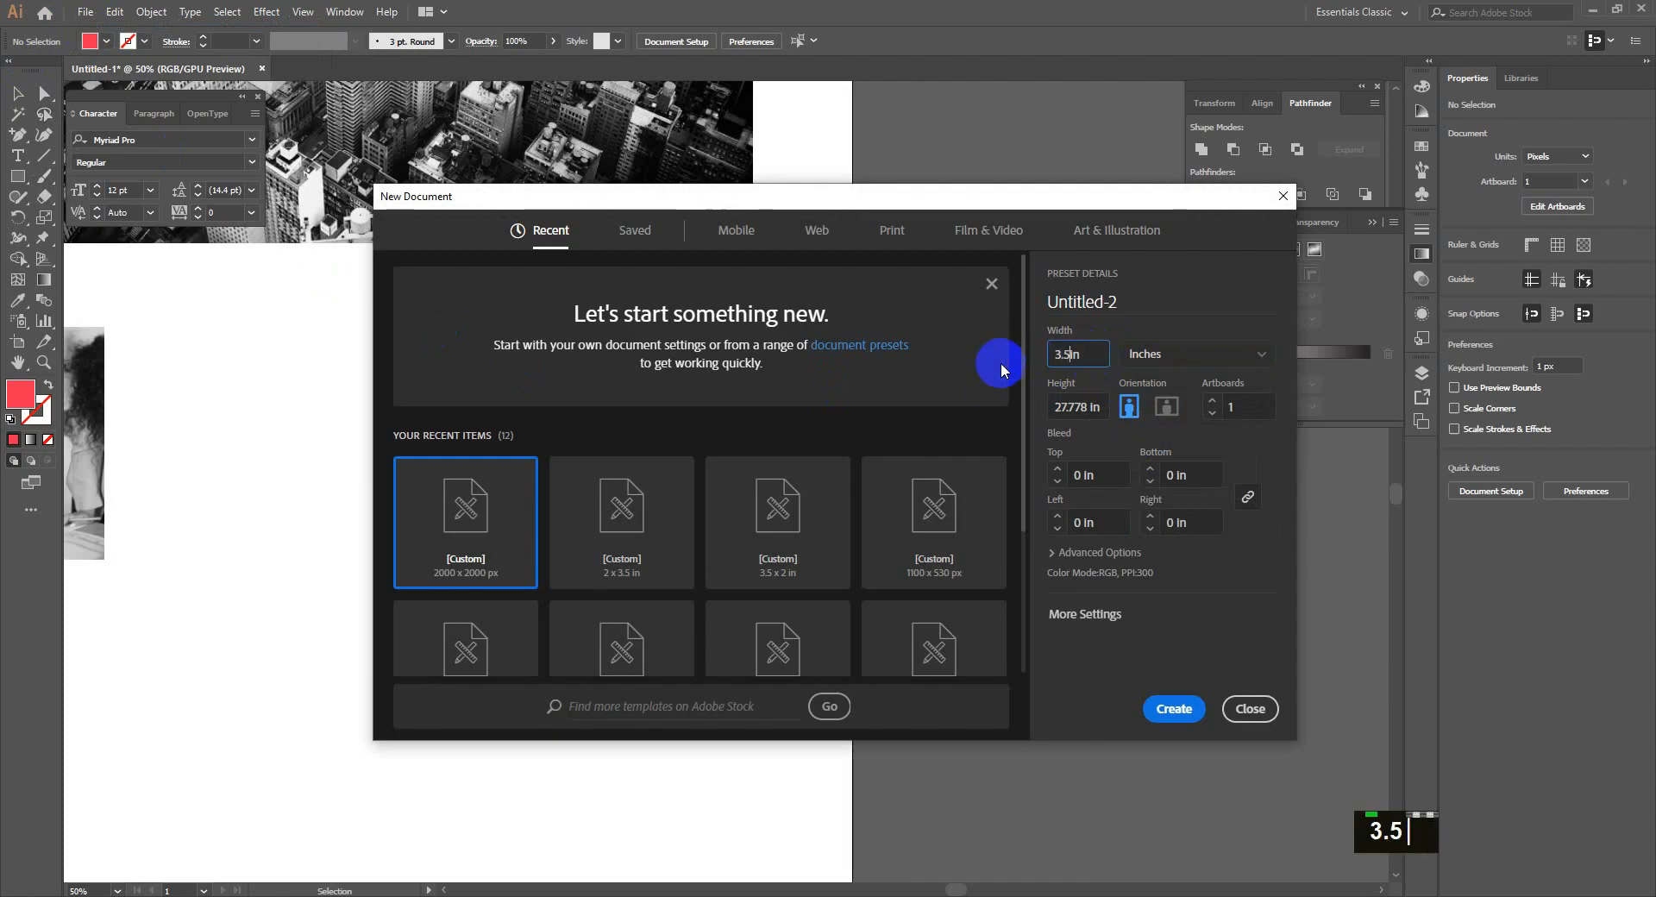
pyautogui.press('Tab')
pyautogui.write('2')
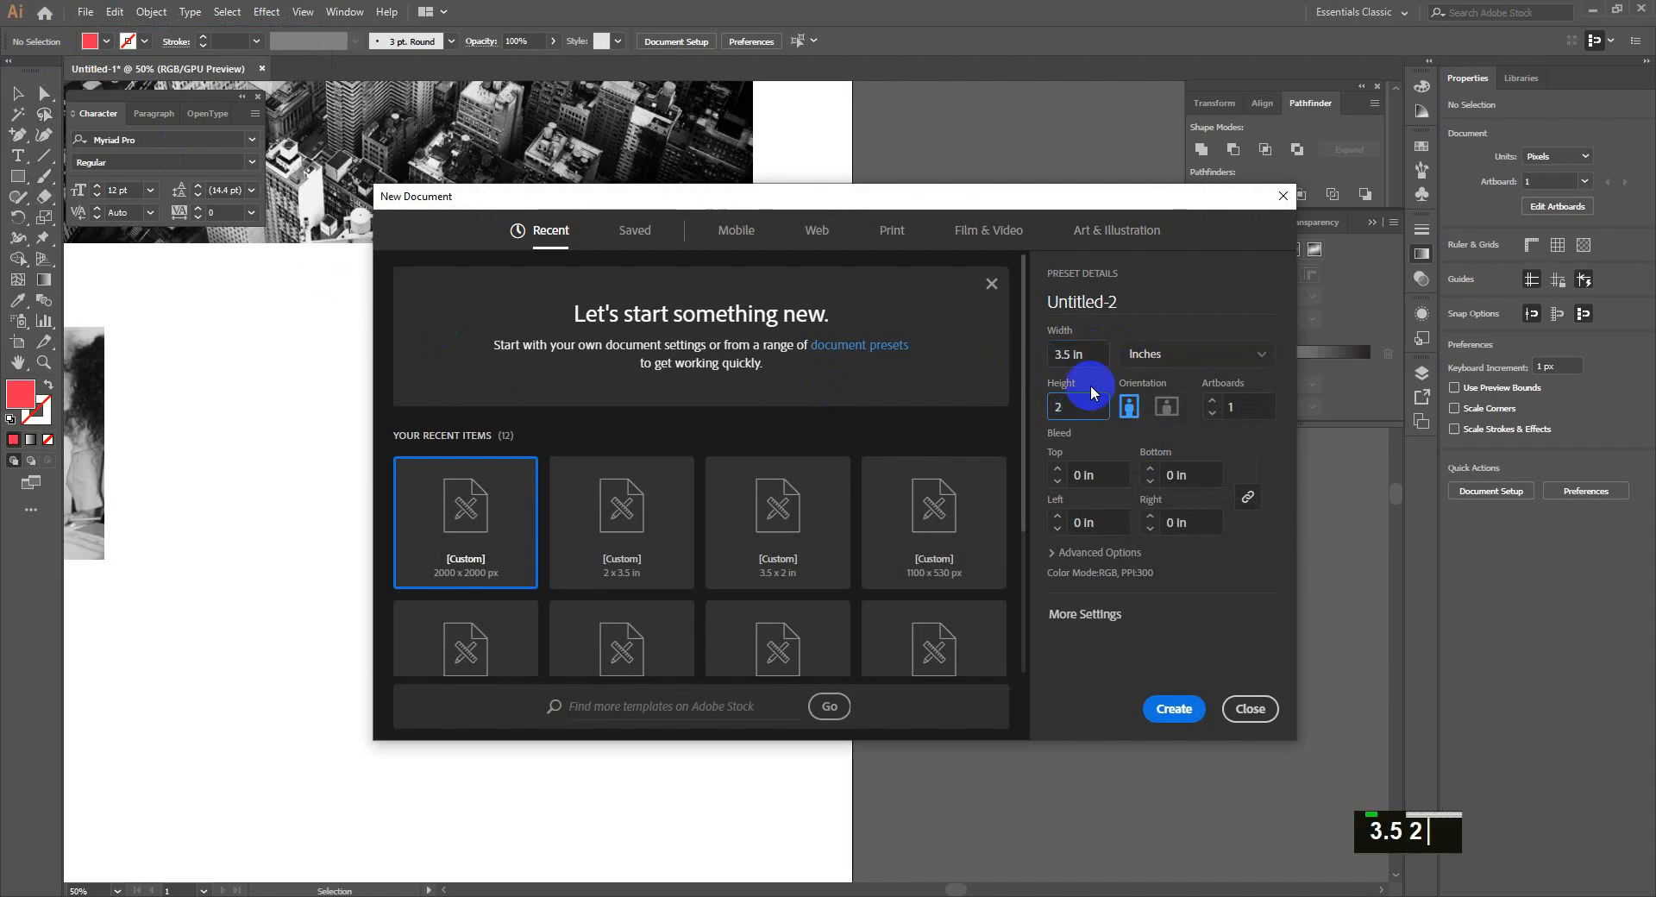
pyautogui.click(1212, 401)
pyautogui.doubleClick(1082, 475)
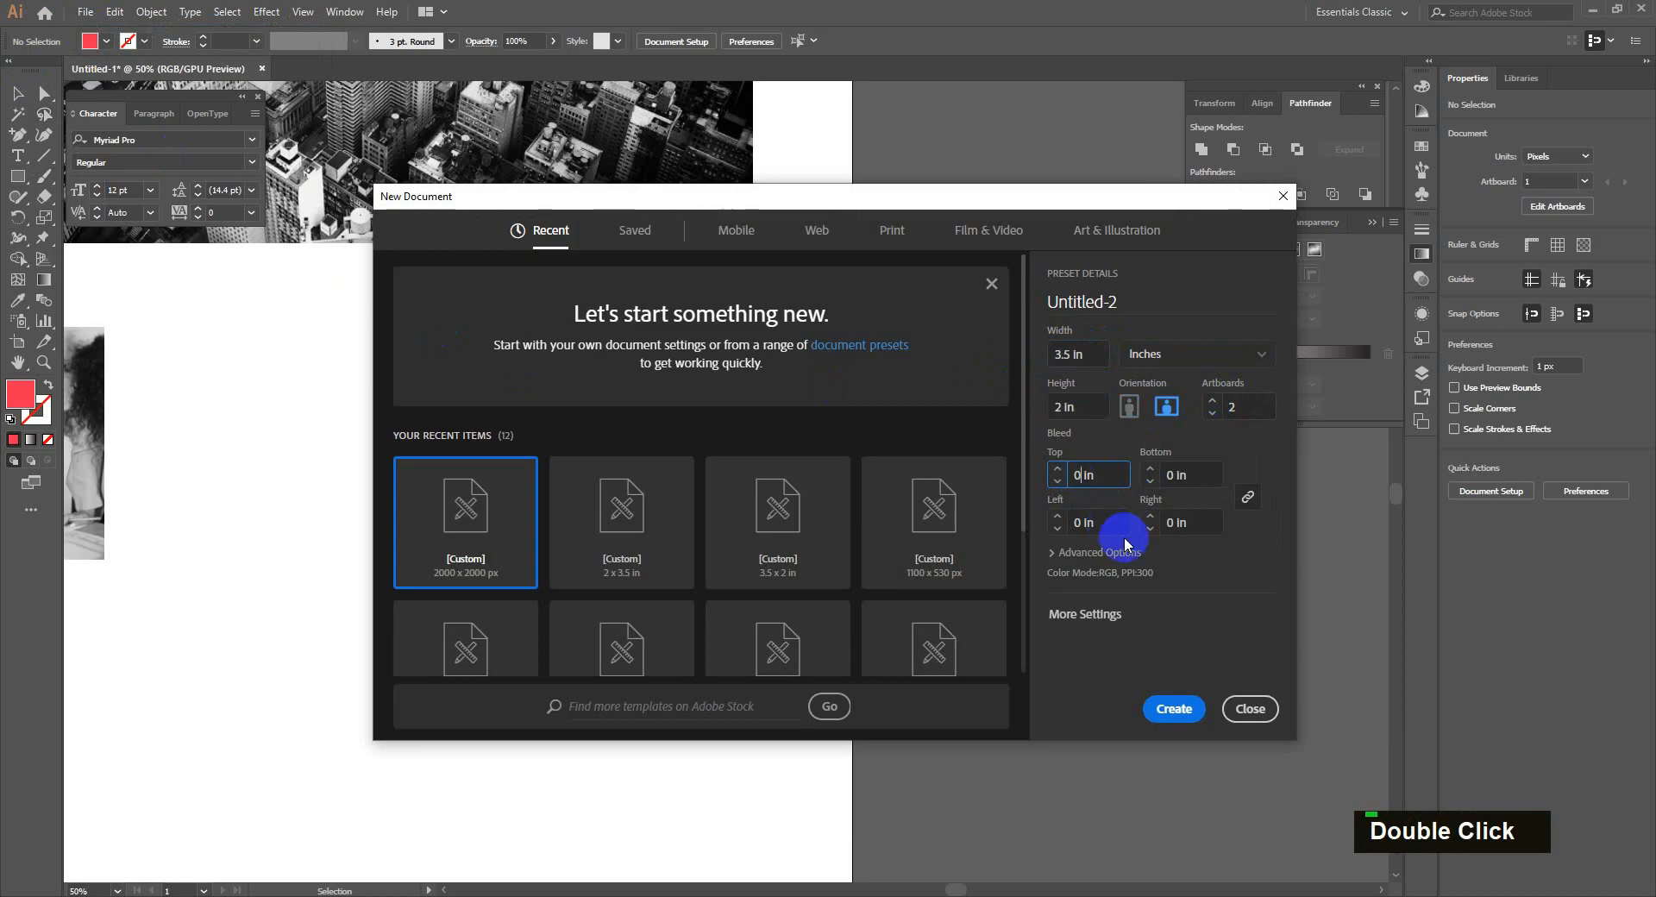
pyautogui.write('.125')
pyautogui.click(1161, 727)
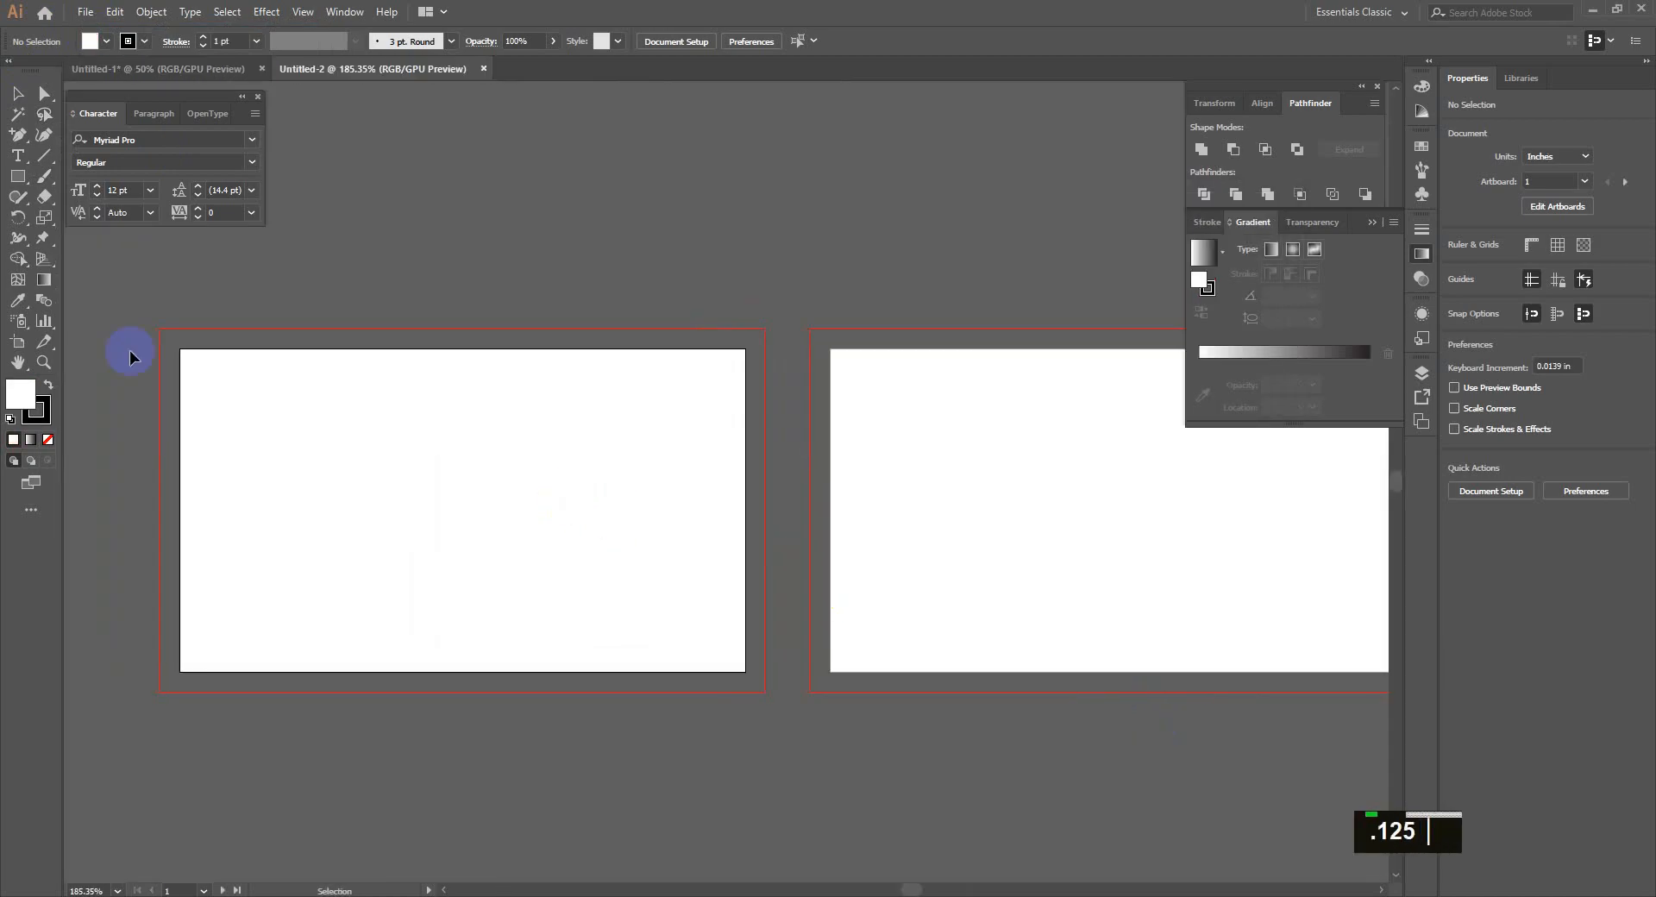
# Step: Draw a 3.5 x 2 in white rectangle covering the first artboard and remove its stroke
pyautogui.moveTo(180, 350); pyautogui.dragTo(745, 671)
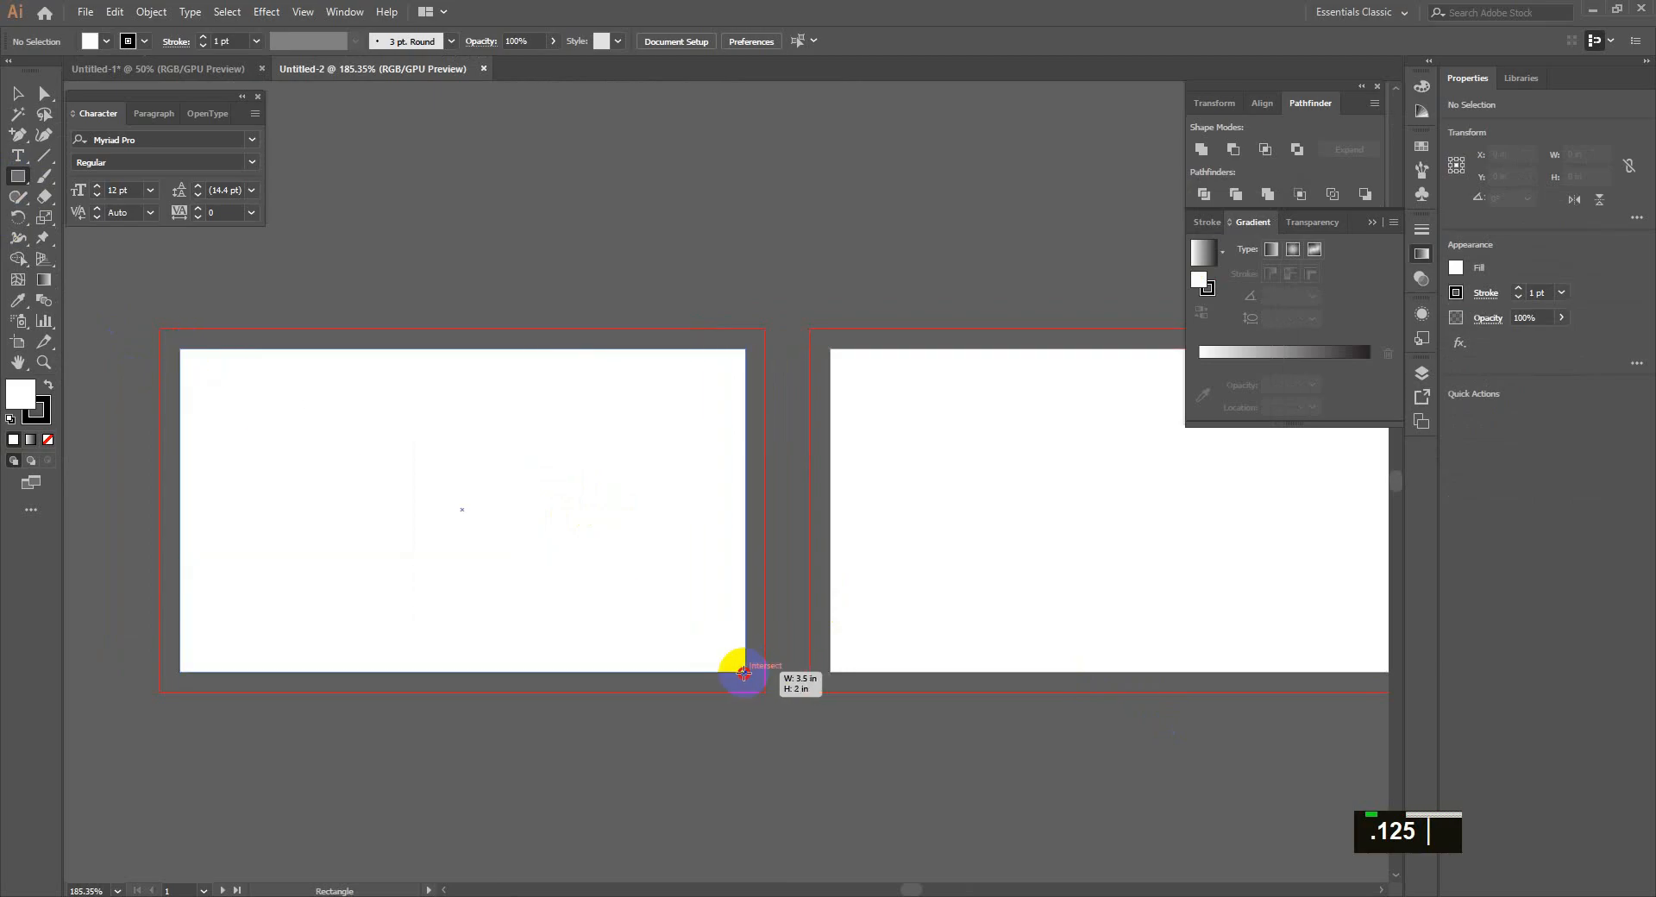
pyautogui.click(143, 42)
pyautogui.click(11, 69)
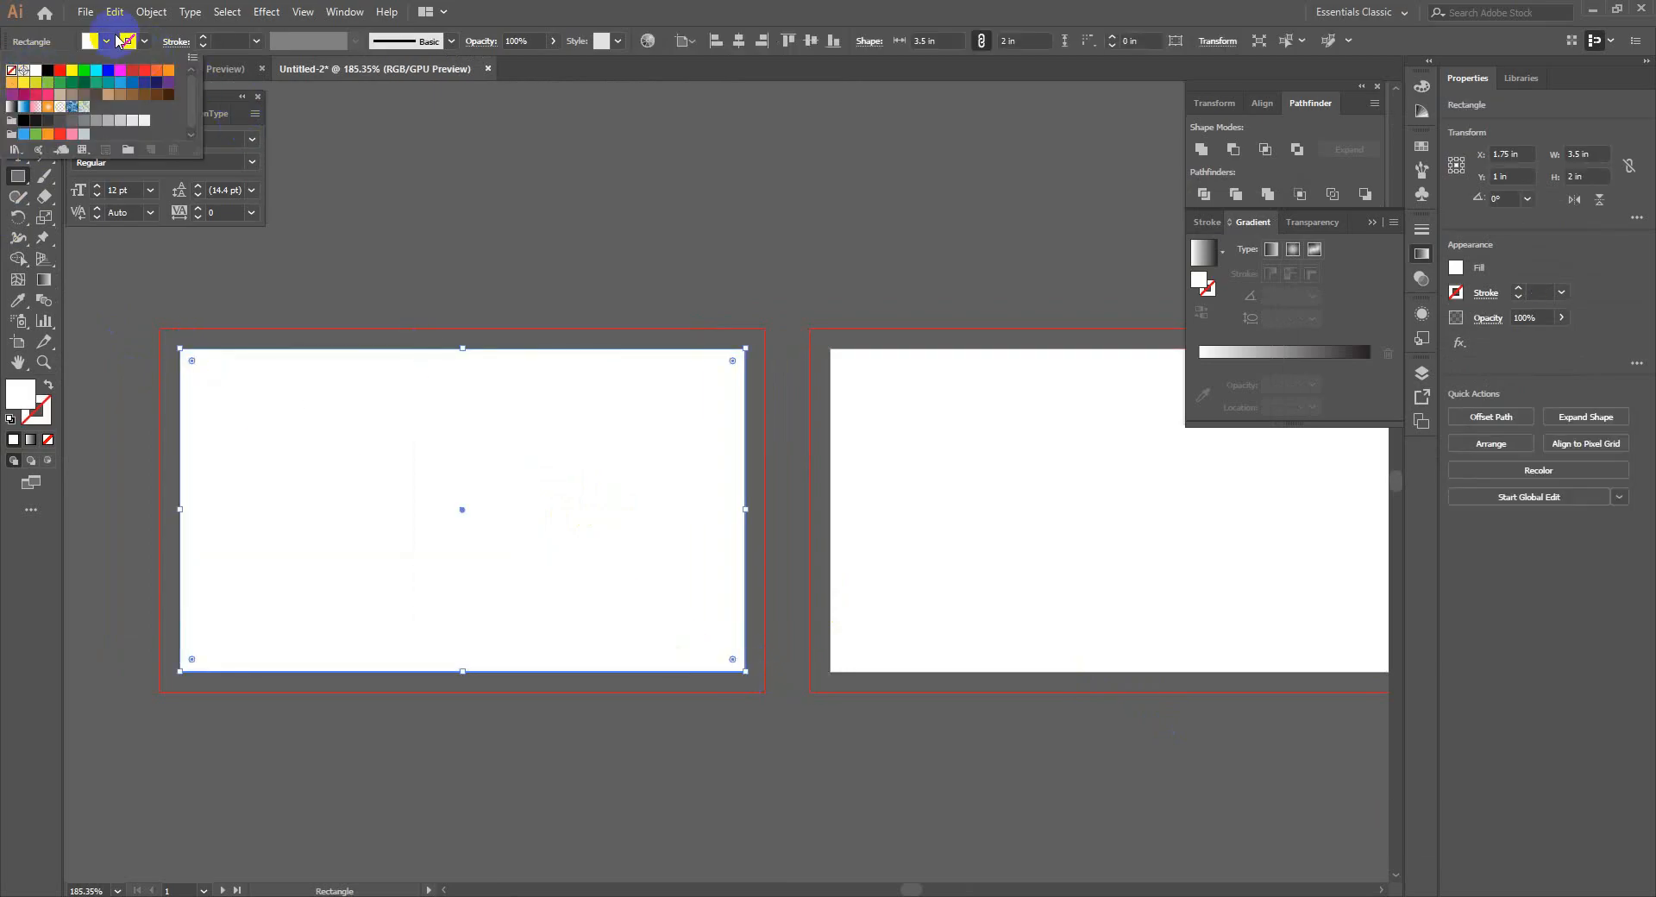
# Step: Offset the first artboard's rectangle path by -0.125 in and turn the inner copy into a locked guide
pyautogui.click(153, 14)
pyautogui.click(151, 12)
pyautogui.moveTo(181, 403)
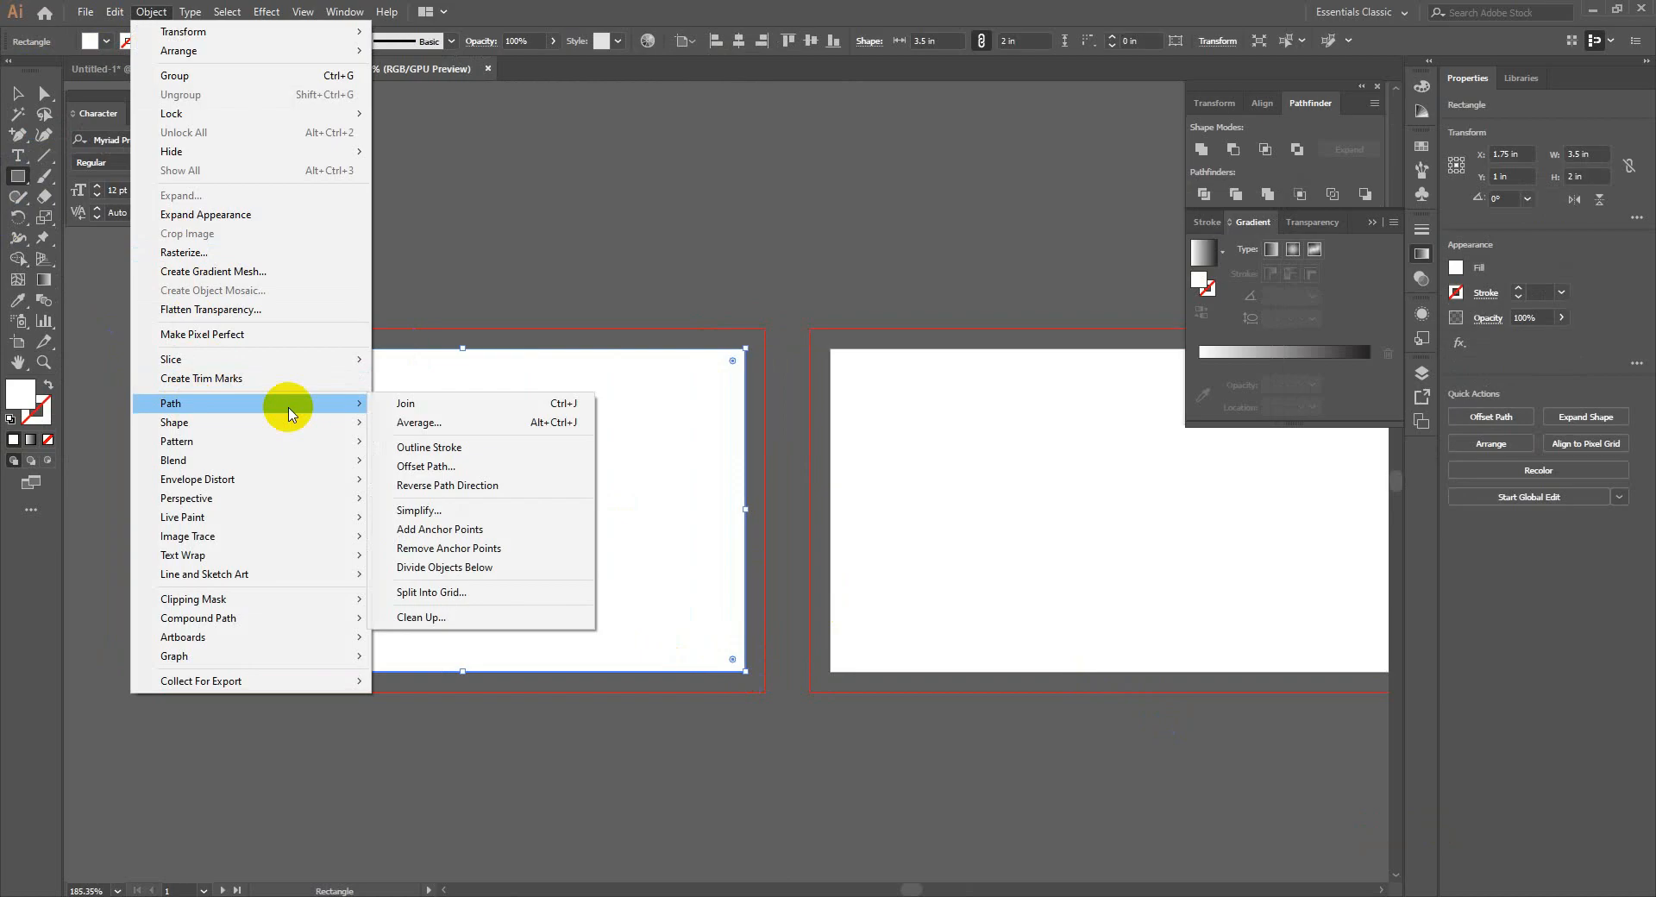
pyautogui.click(422, 466)
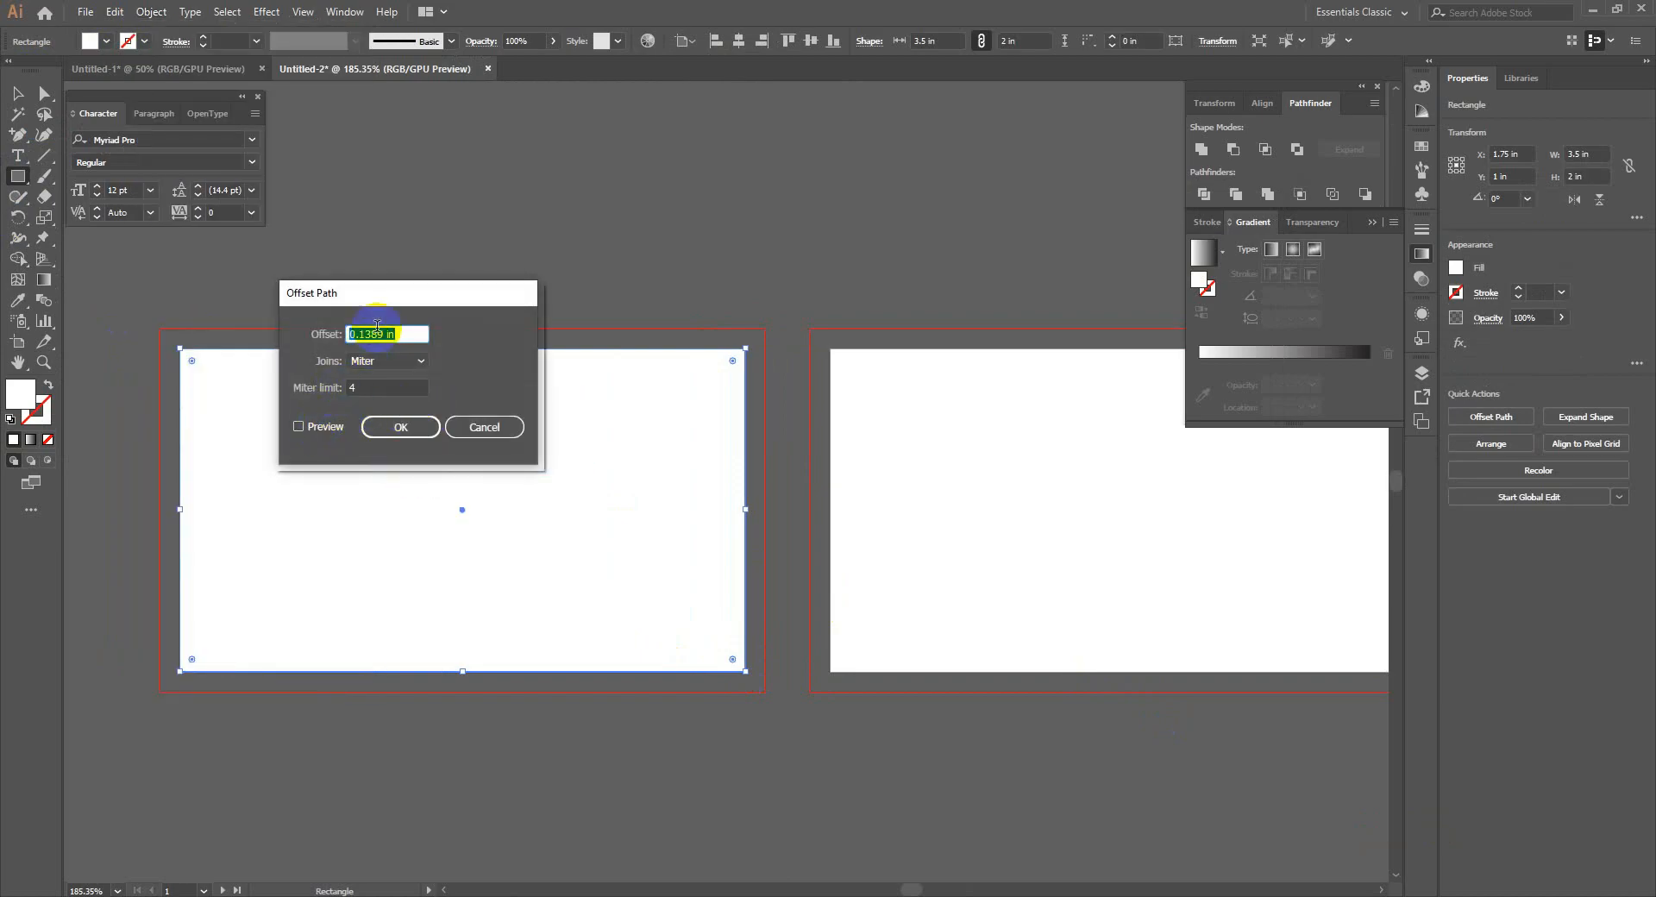
pyautogui.click(308, 429)
pyautogui.moveTo(407, 334); pyautogui.dragTo(286, 339)
pyautogui.write('-.125')
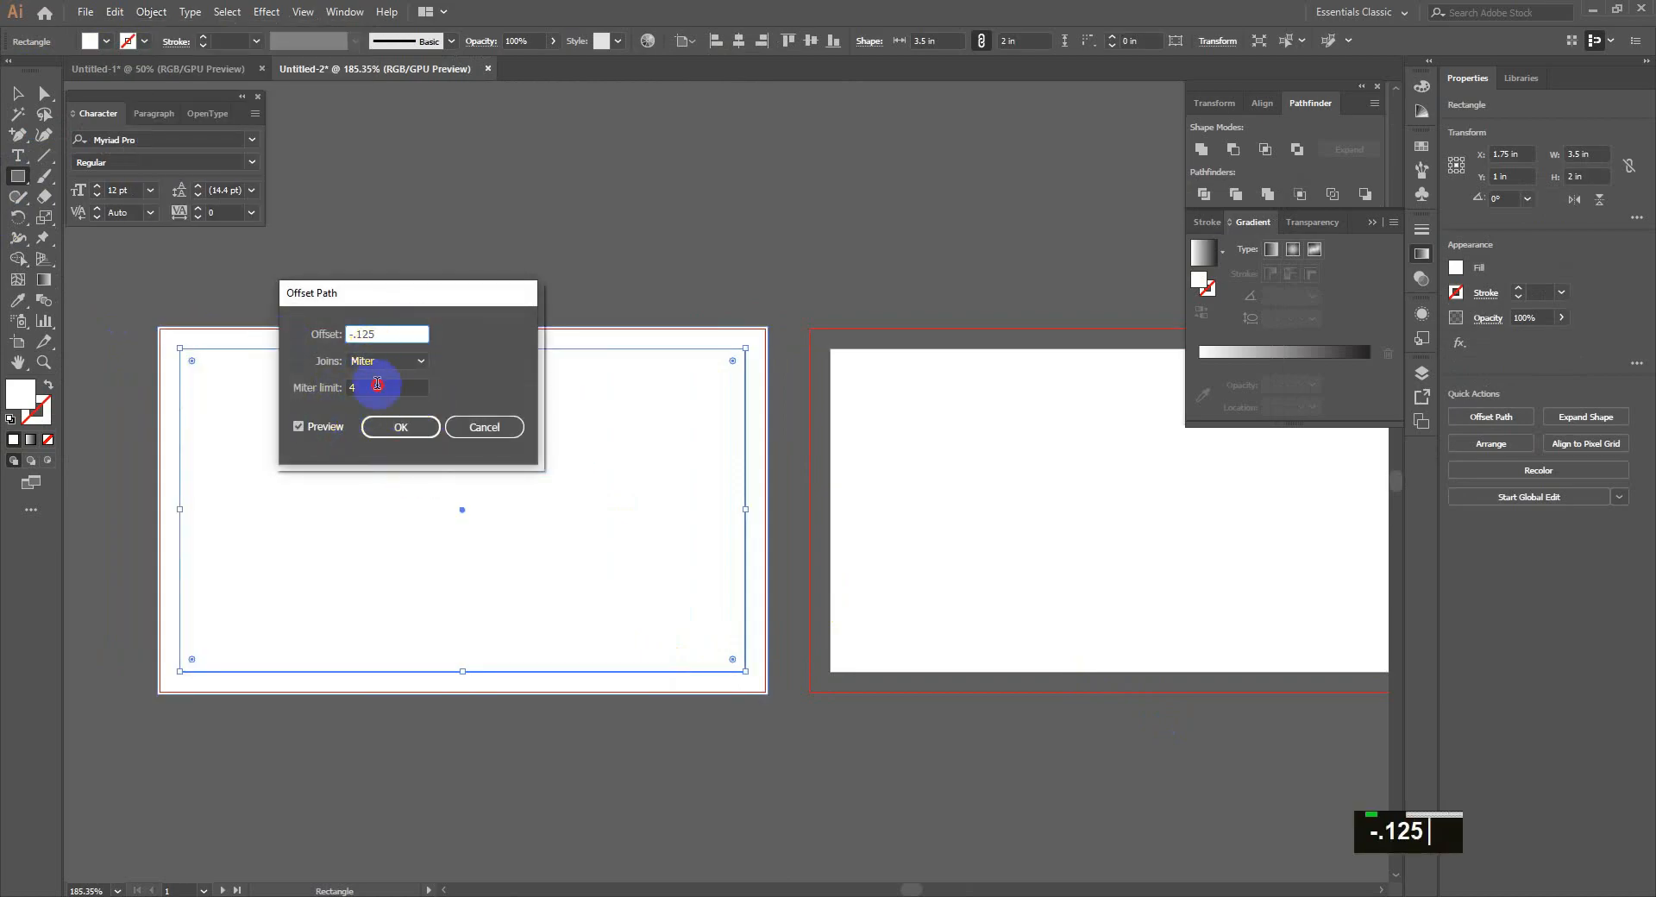
pyautogui.click(392, 426)
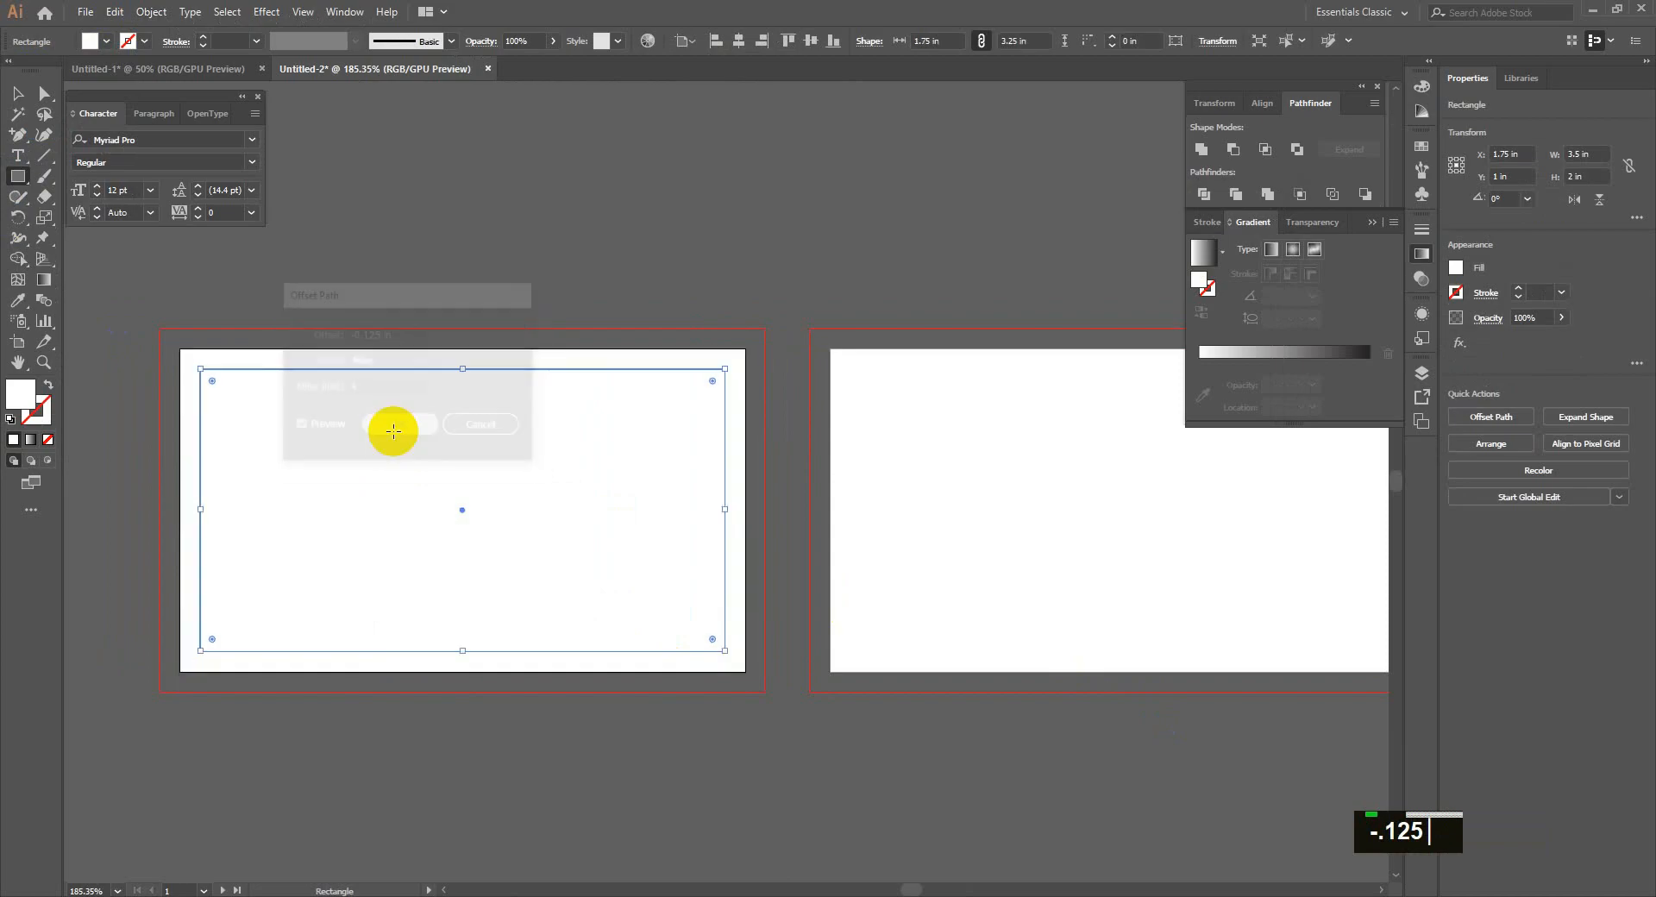
pyautogui.hotkey('ctrl', '5')
pyautogui.hotkey('ctrl', '2')
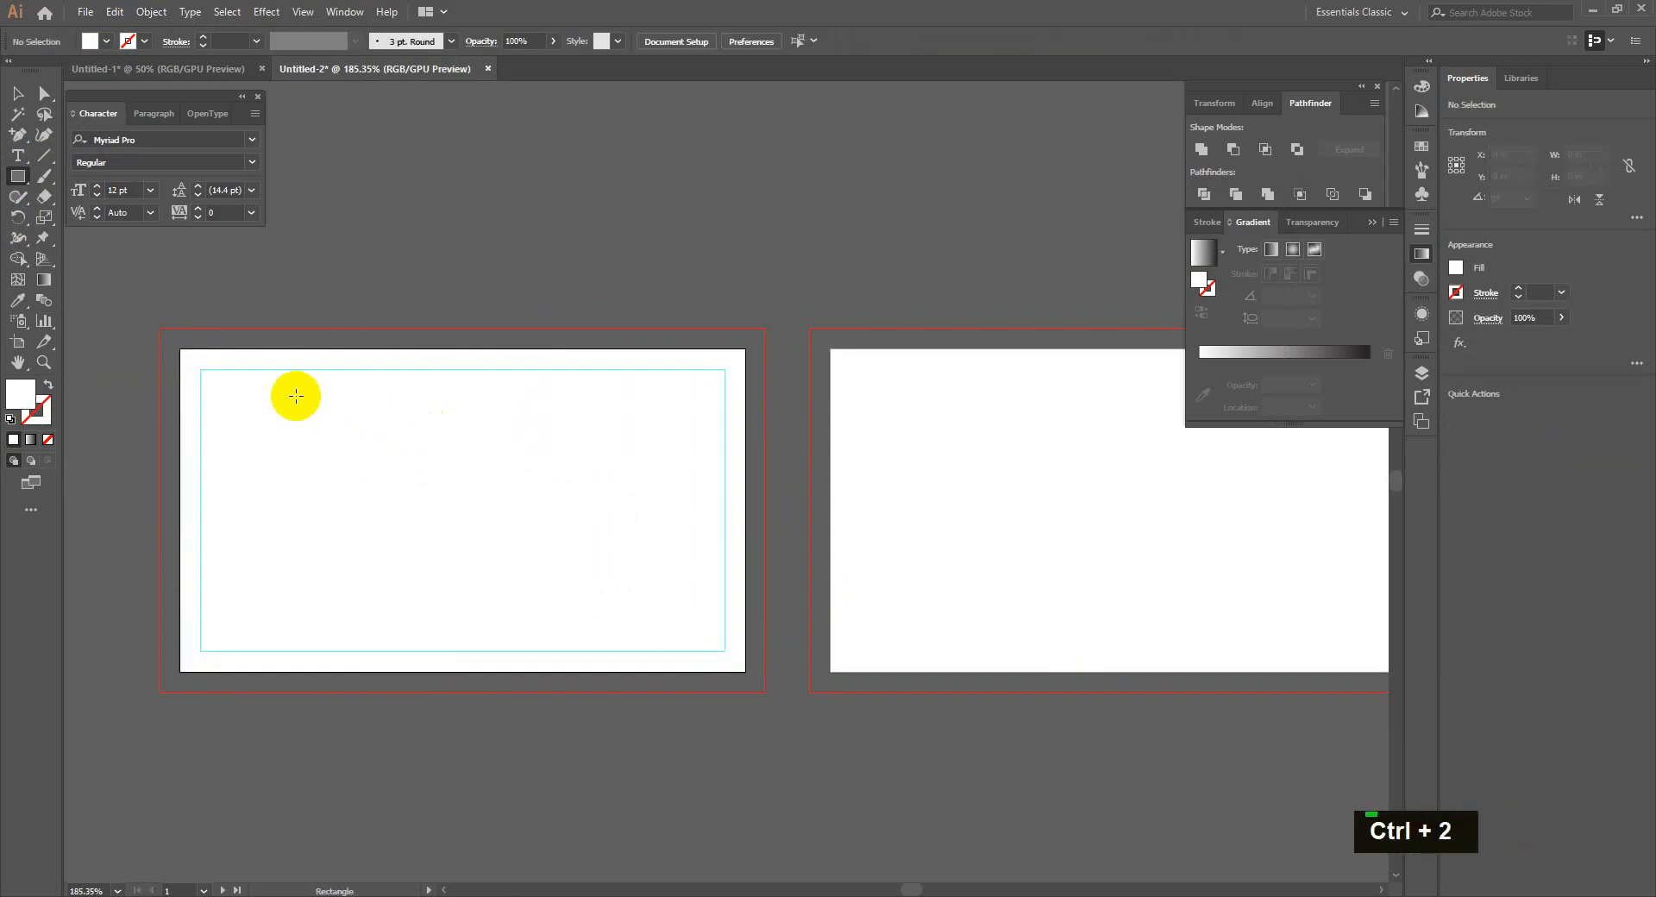
# Step: Extend the first artboard's white rectangle to the bleed edges, 3.75 x 2.25 in, and lock it
pyautogui.press('v')
pyautogui.click(308, 426)
pyautogui.moveTo(180, 350); pyautogui.dragTo(161, 329)
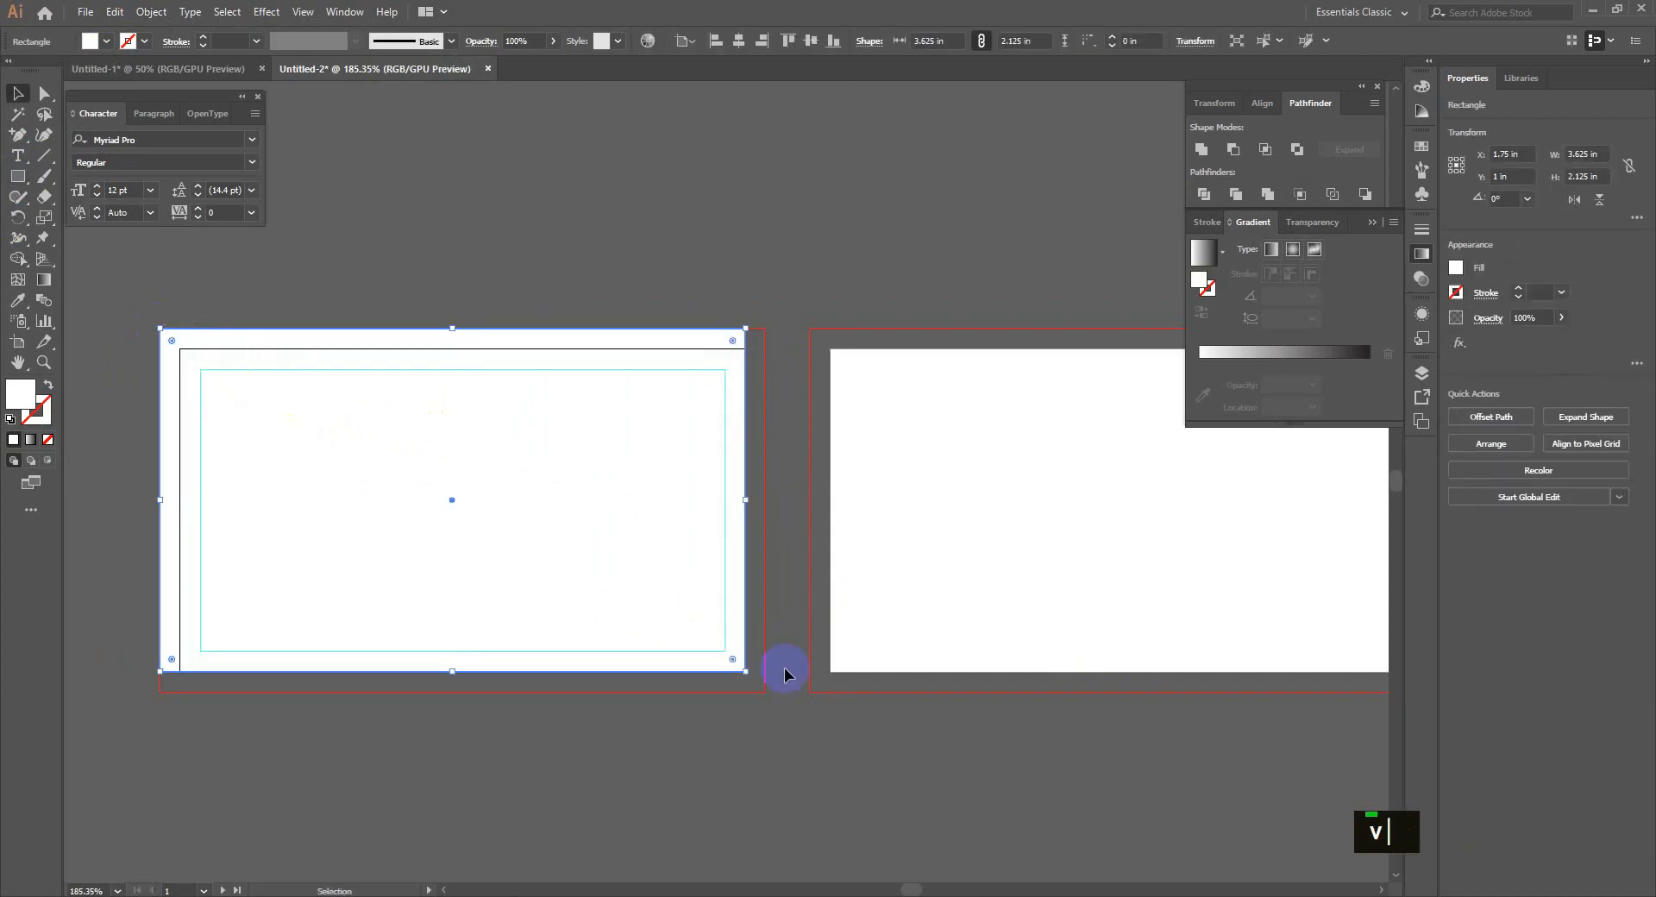
pyautogui.moveTo(747, 673); pyautogui.dragTo(765, 691)
pyautogui.hotkey('ctrl', '2')
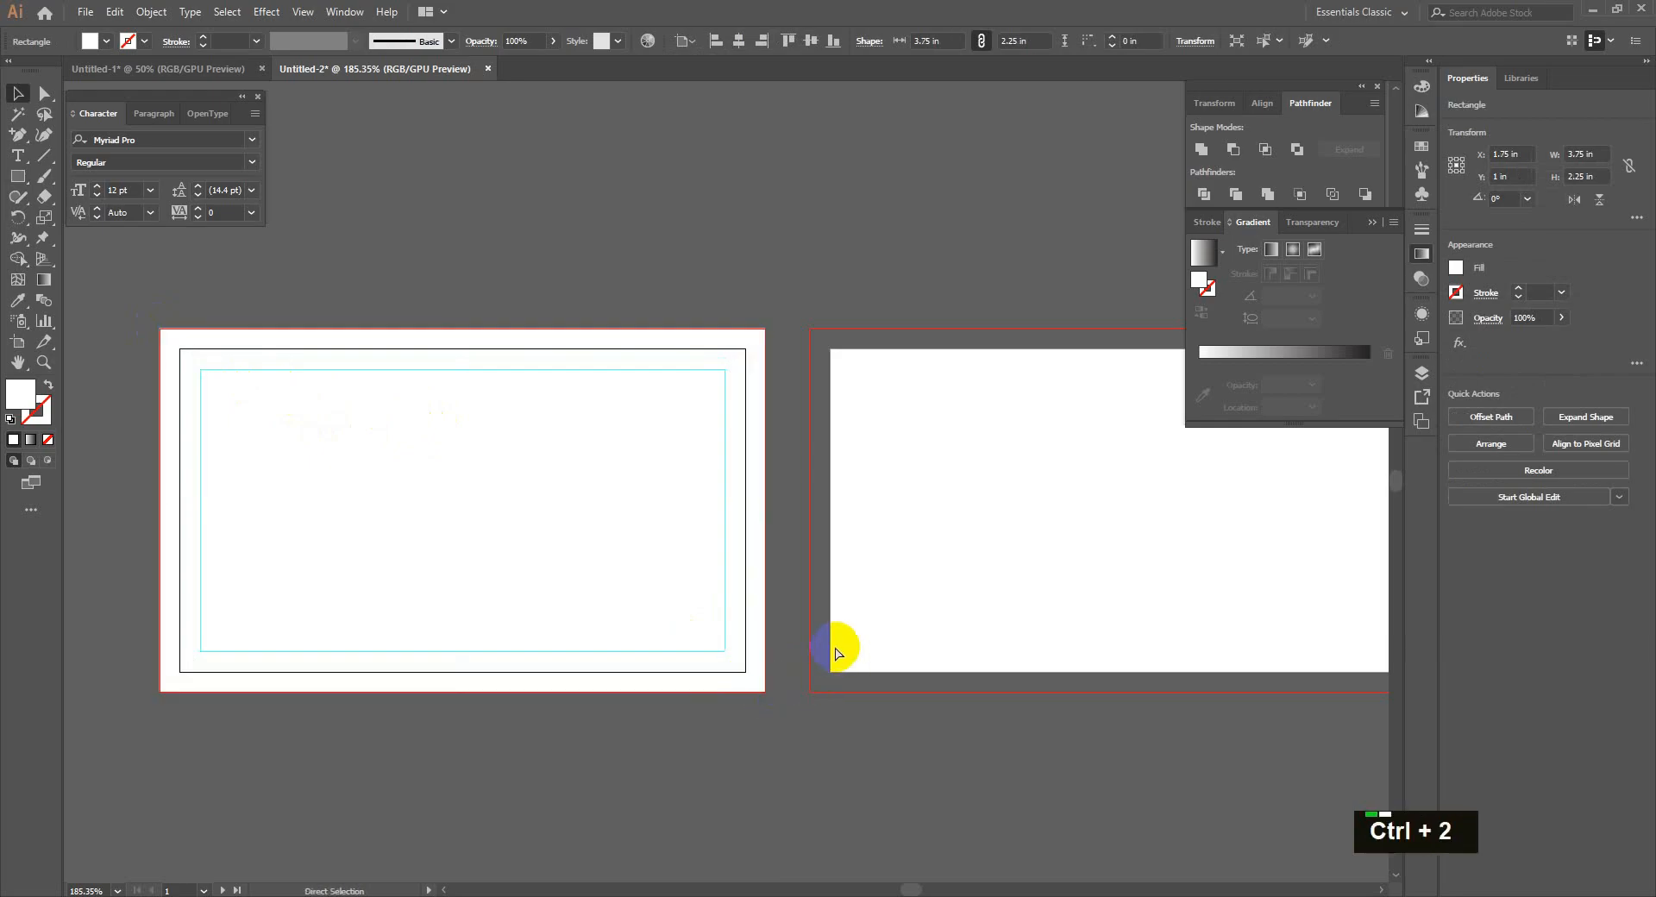
# Step: Draw a 3.5 x 2 in white rectangle covering the second artboard
pyautogui.moveTo(959, 607); pyautogui.dragTo(789, 613)
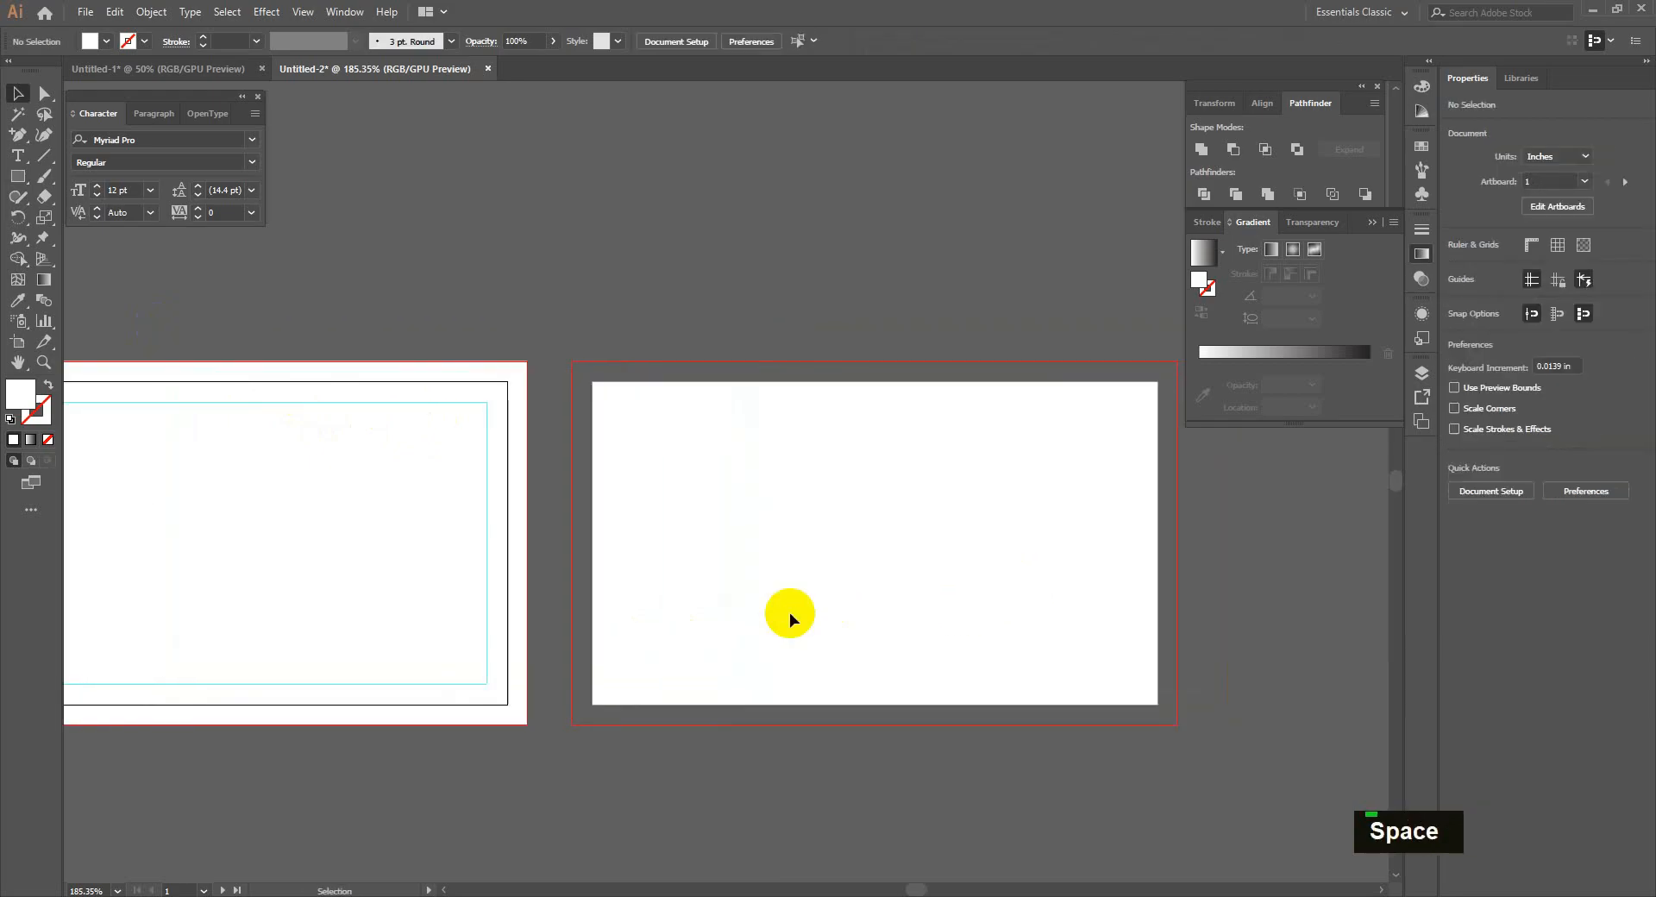
pyautogui.click(16, 178)
pyautogui.moveTo(604, 388); pyautogui.dragTo(1137, 705)
# Step: Offset the second artboard's rectangle path by -0.125 in and convert the inner copy into a locked guide
pyautogui.click(151, 12)
pyautogui.moveTo(215, 403)
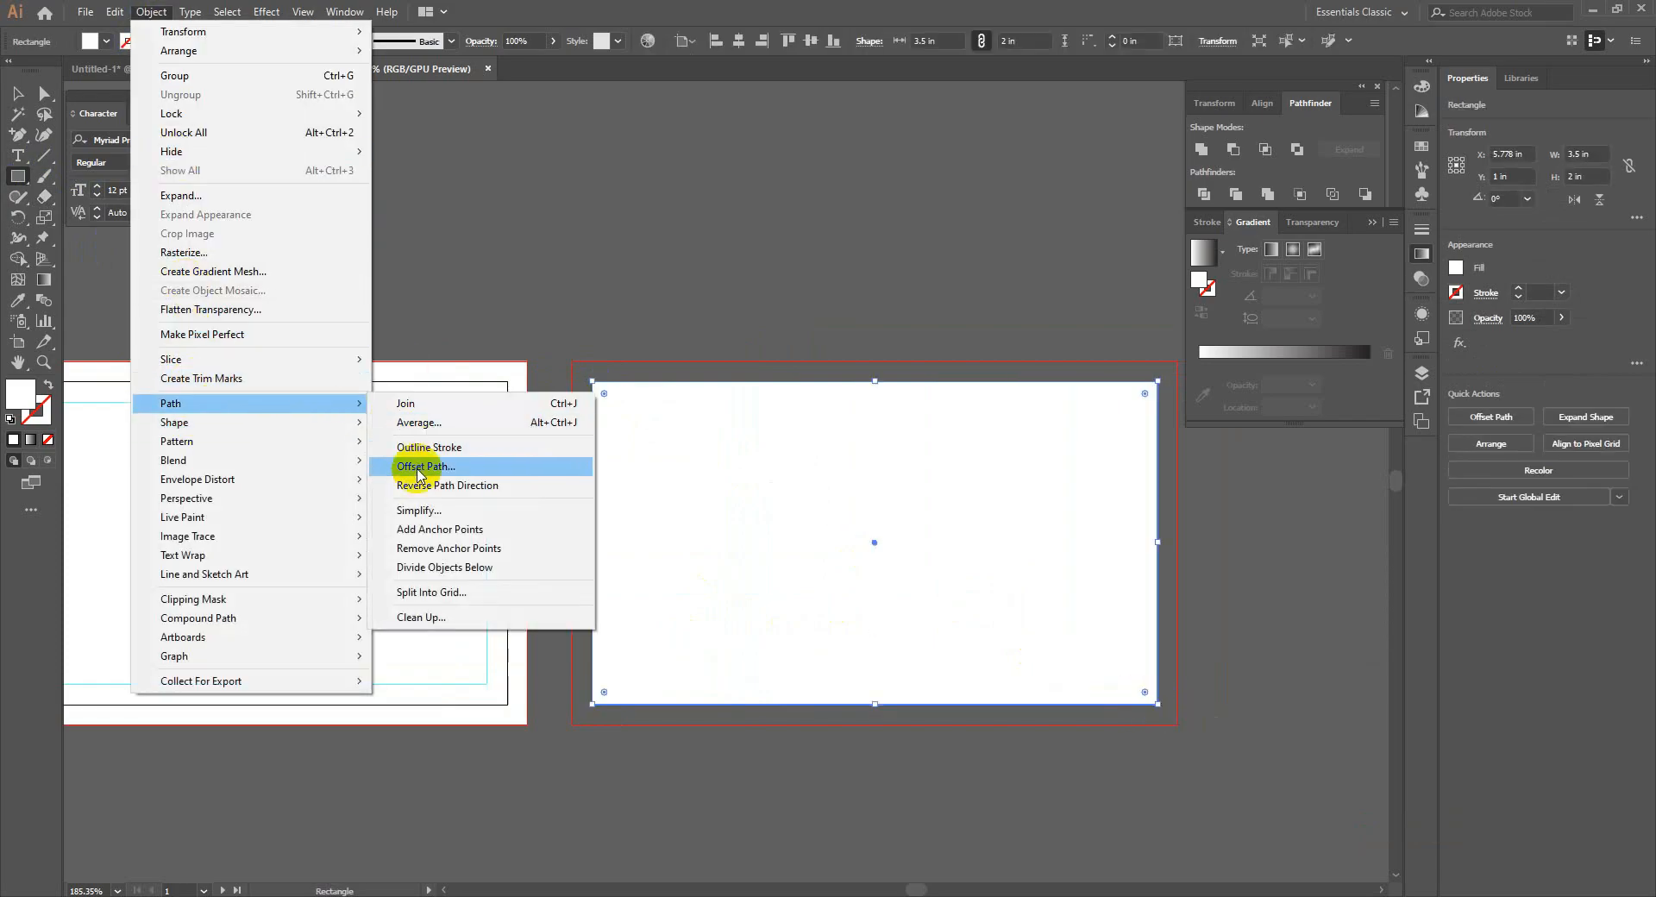
pyautogui.click(417, 466)
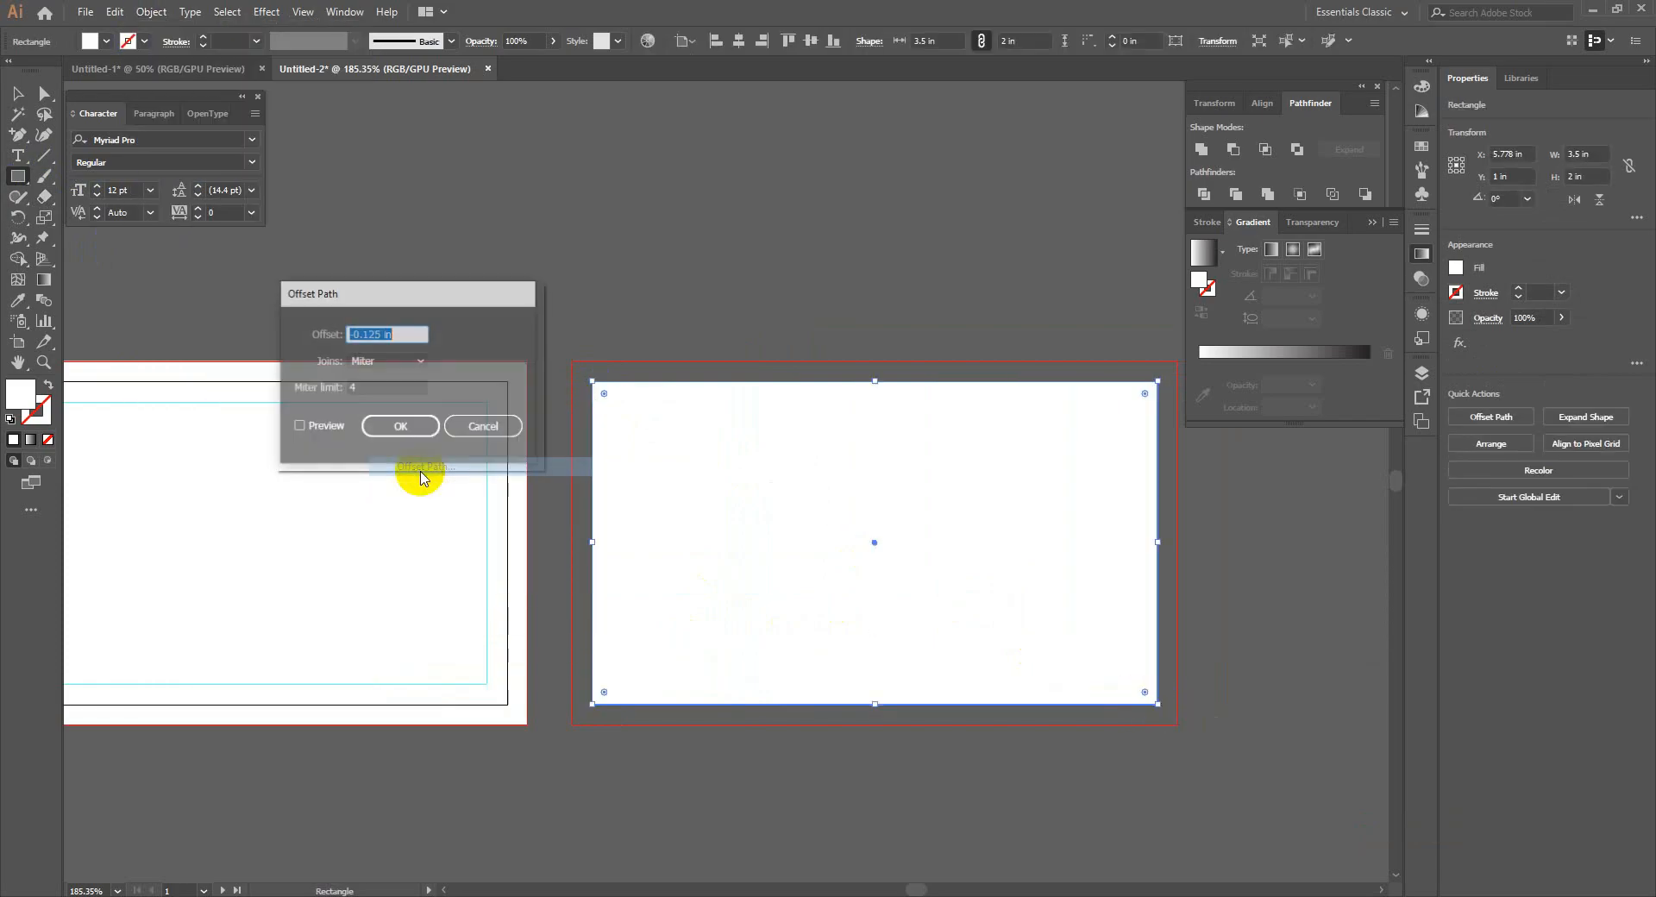
pyautogui.click(309, 431)
pyautogui.click(396, 427)
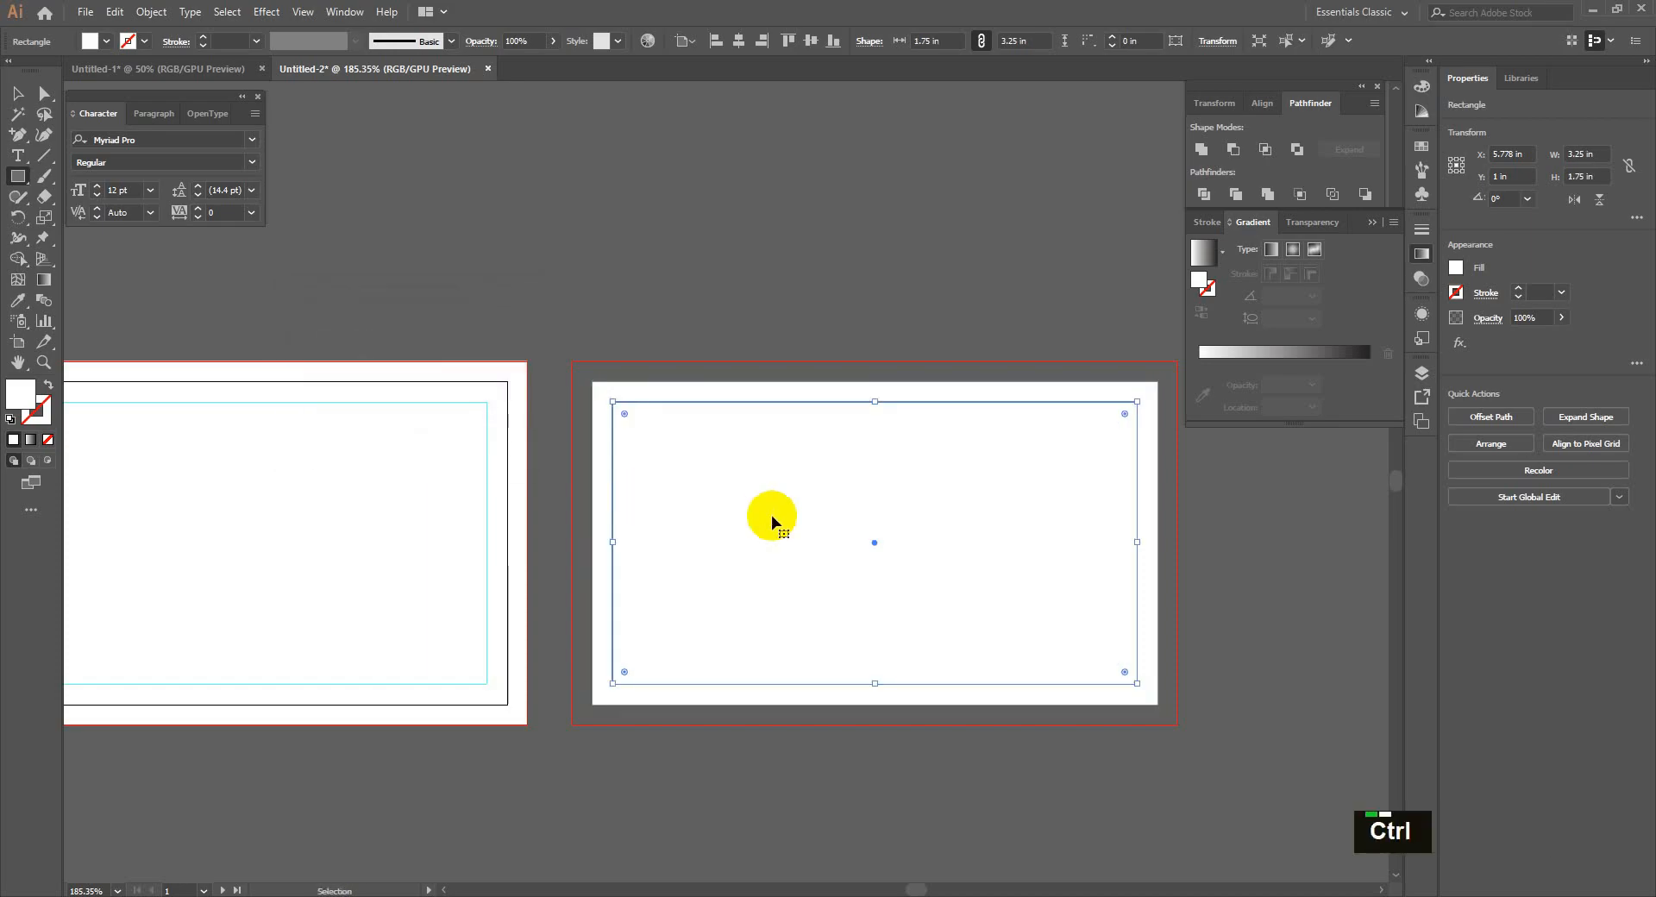
pyautogui.hotkey('ctrl', '5')
pyautogui.hotkey('ctrl', '2')
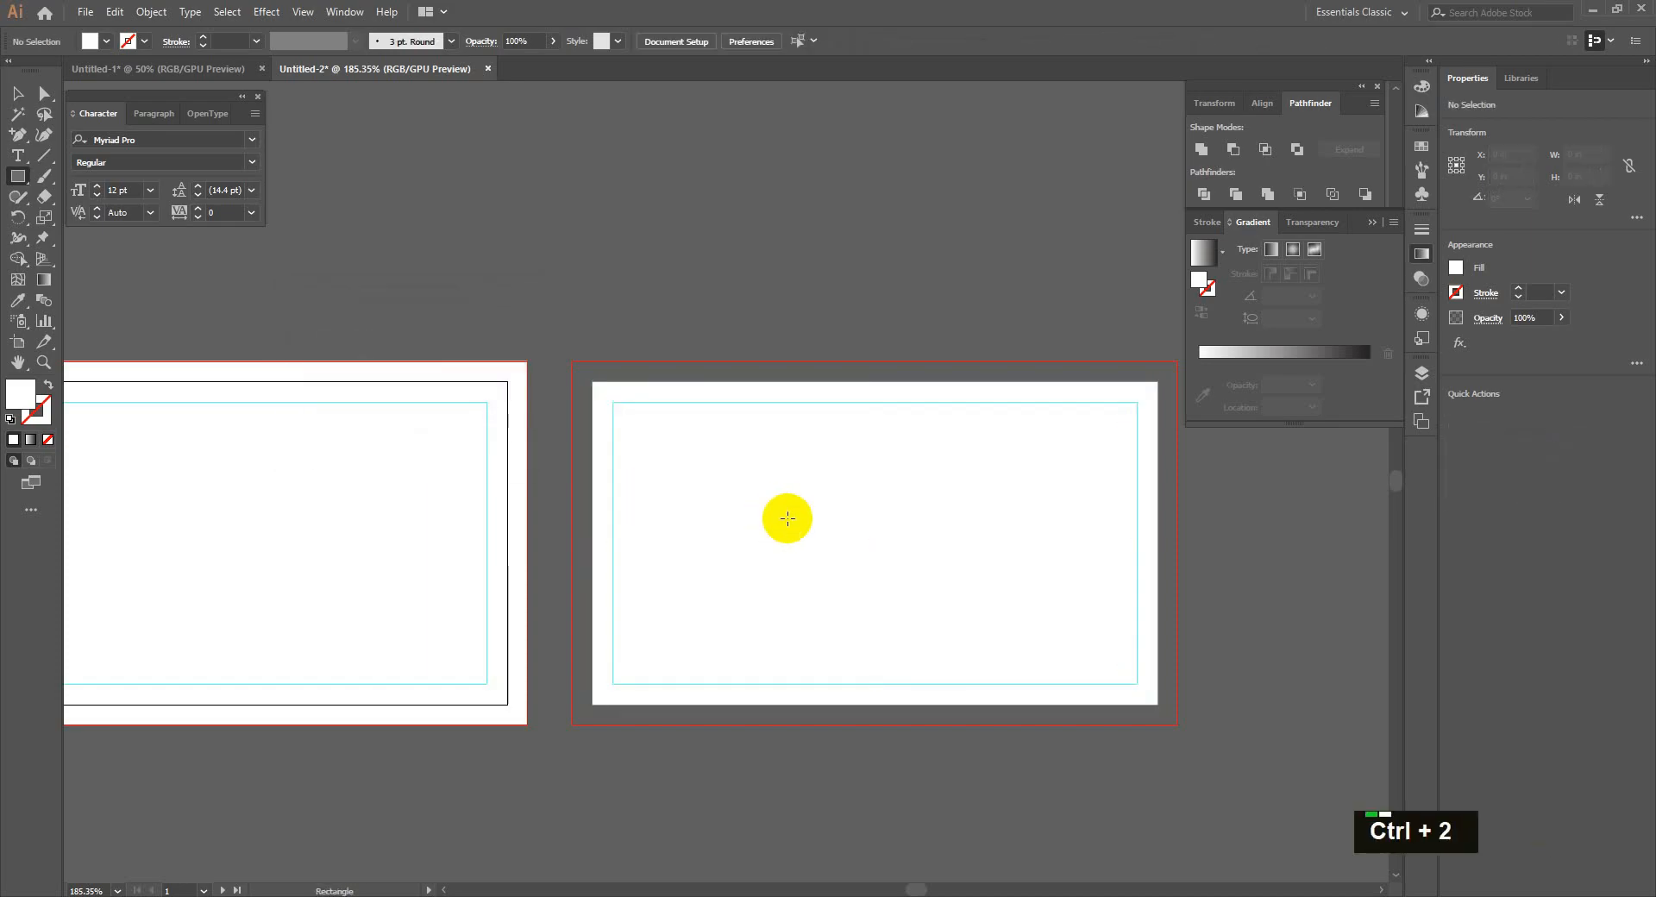
# Step: Stretch the second artboard's white rectangle to the bleed edges, 3.75 x 2.25 in, and lock it
pyautogui.press('v')
pyautogui.click(743, 498)
pyautogui.moveTo(592, 382); pyautogui.dragTo(572, 361)
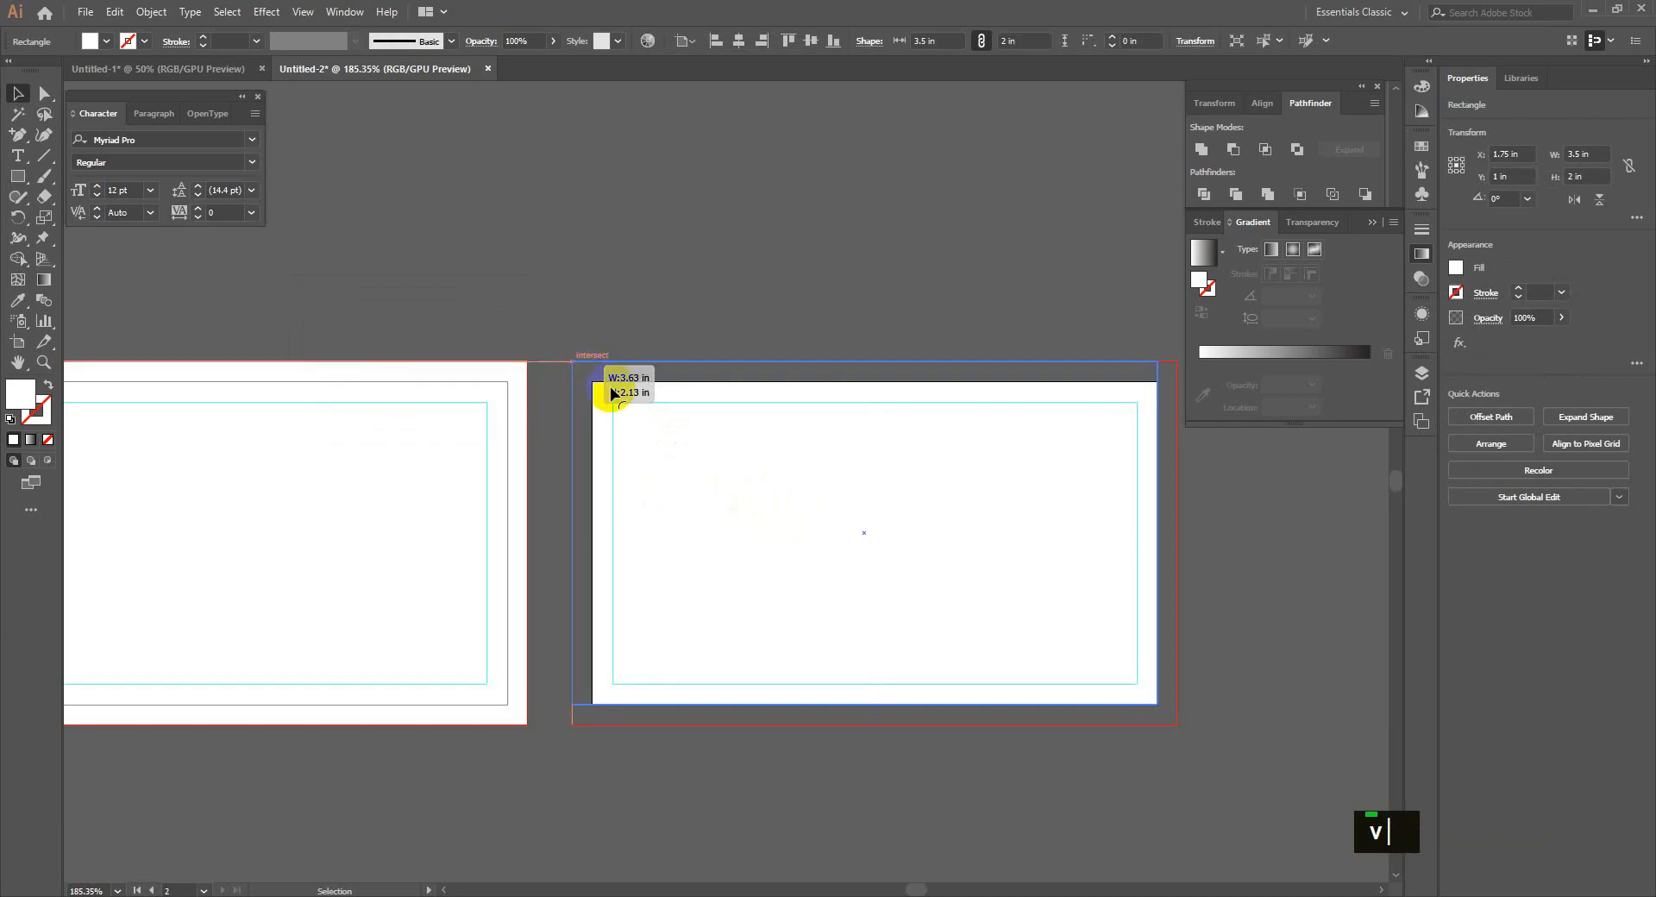
pyautogui.moveTo(1157, 704); pyautogui.dragTo(1174, 724)
pyautogui.hotkey('ctrl', '2')
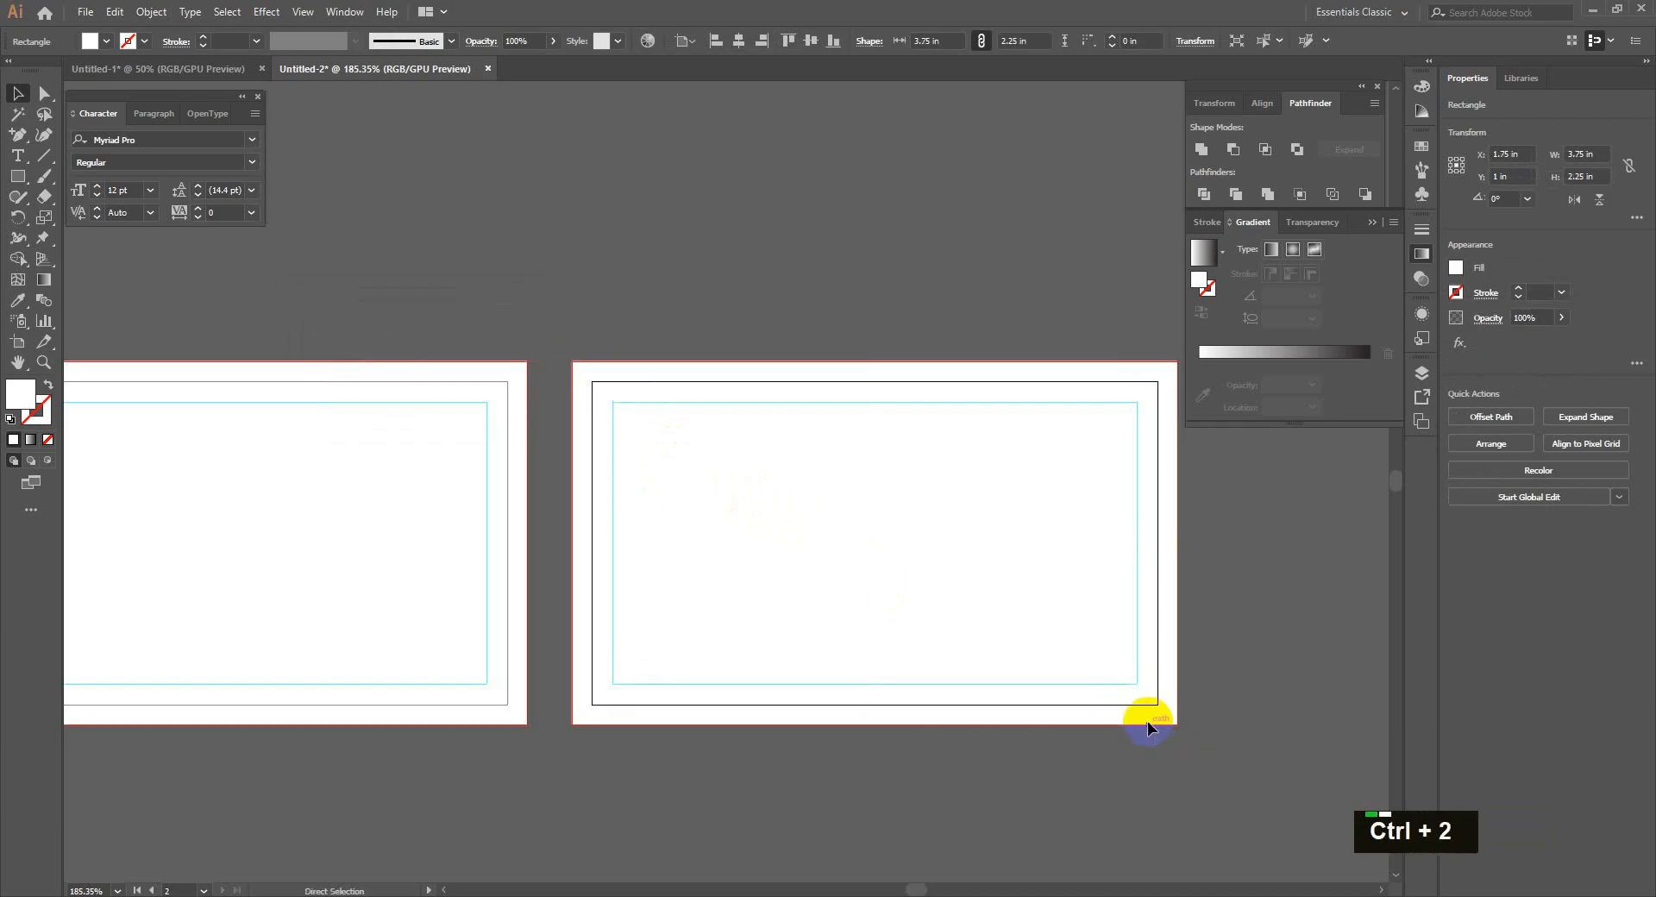
# Step: Draw a rectangular band 3.75 in wide and about 1.07 in high across the first artboard and centre it vertically
pyautogui.press('space')
pyautogui.moveTo(657, 587); pyautogui.dragTo(1072, 583)
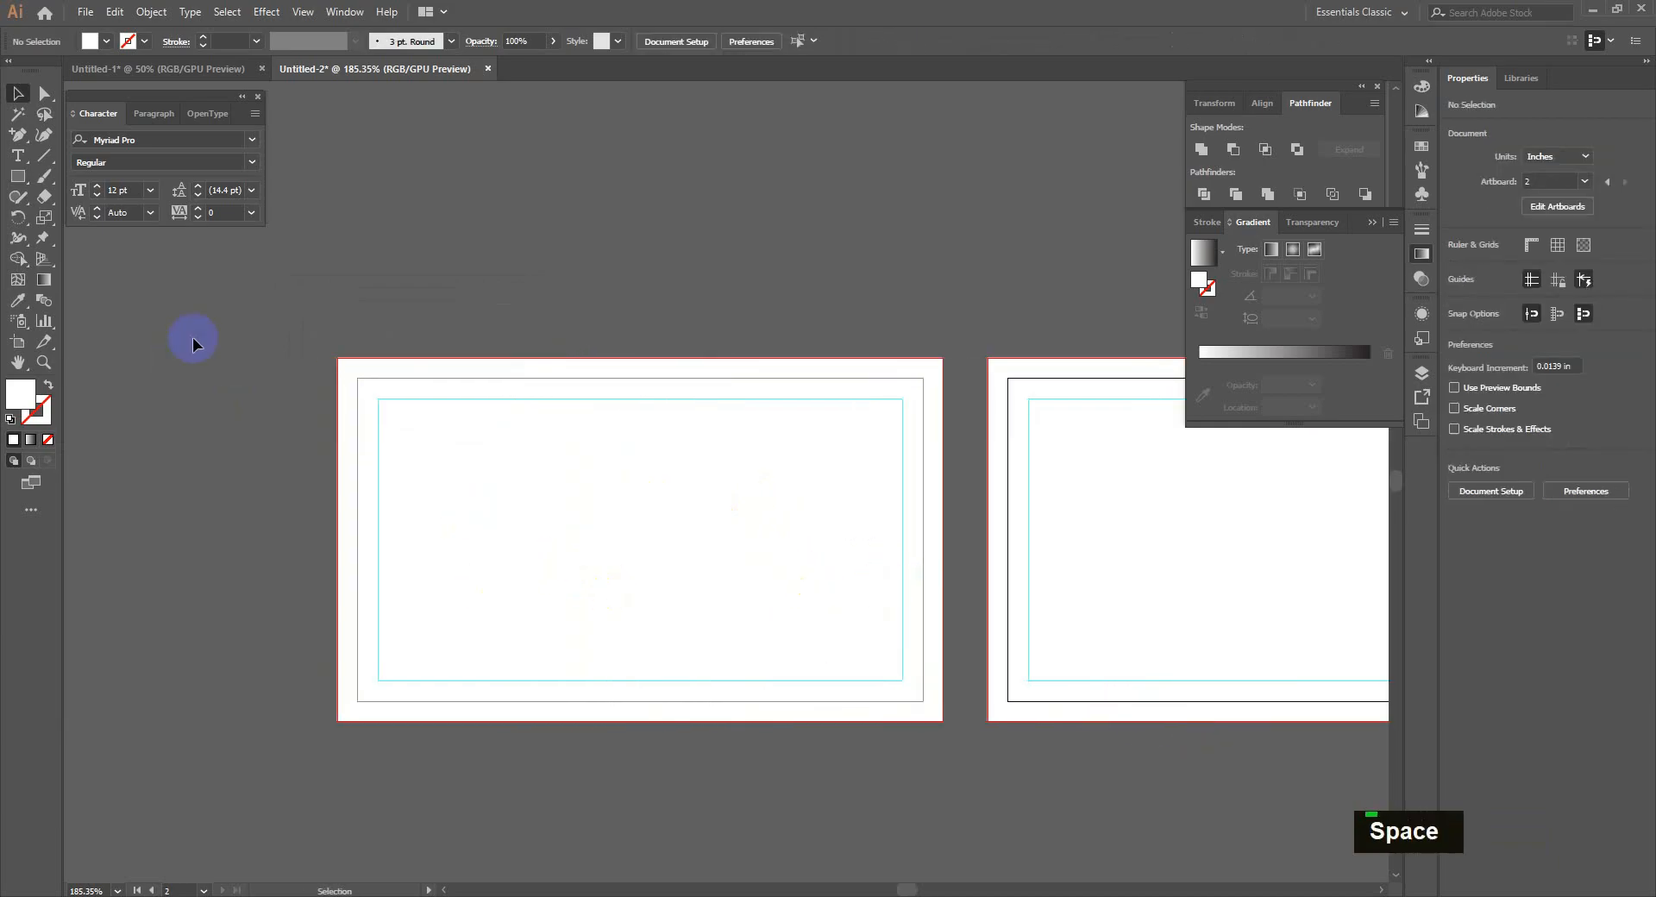
pyautogui.click(18, 182)
pyautogui.moveTo(337, 463); pyautogui.dragTo(942, 634)
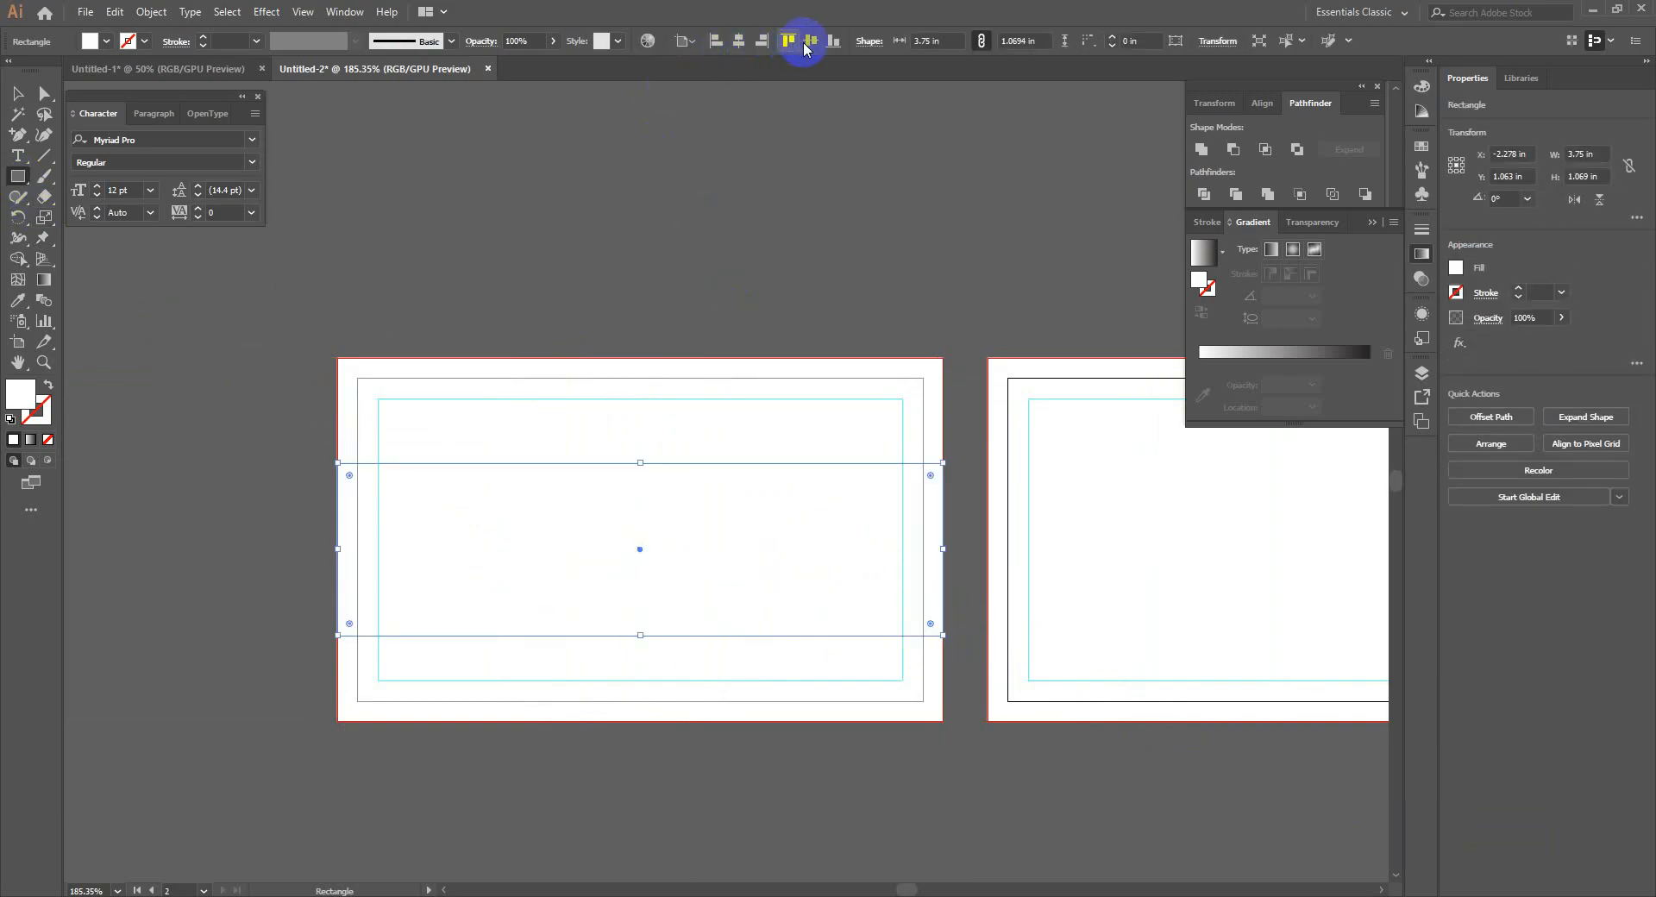
pyautogui.click(804, 43)
# Step: Fill the band across the first artboard with blue
pyautogui.click(108, 43)
pyautogui.click(108, 70)
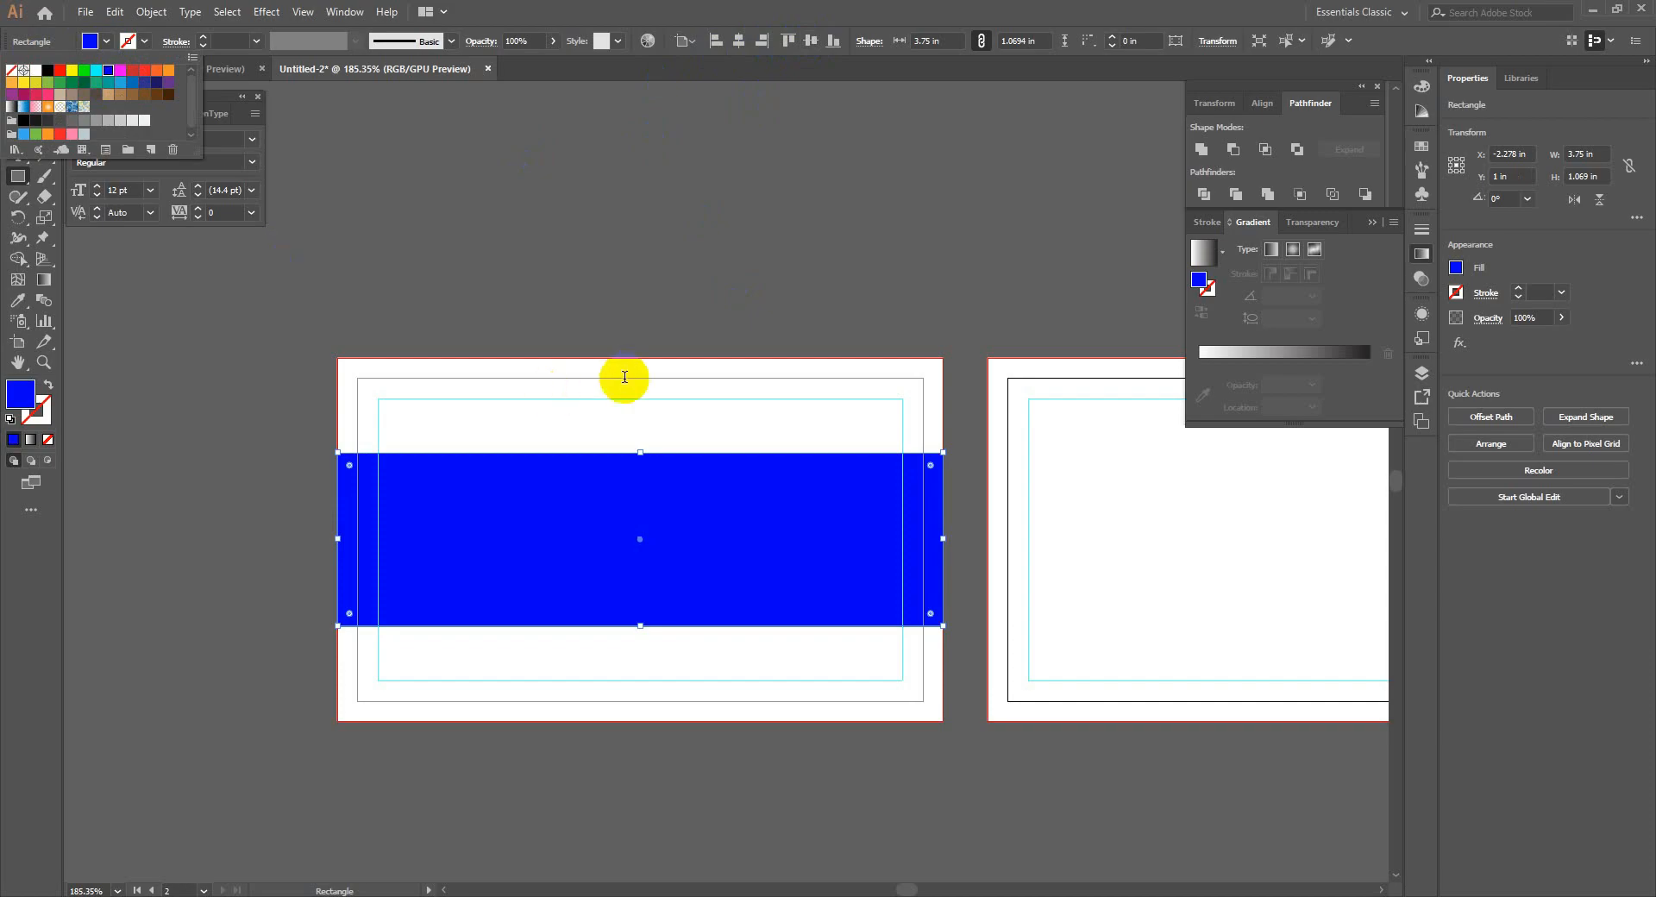
pyautogui.click(12, 89)
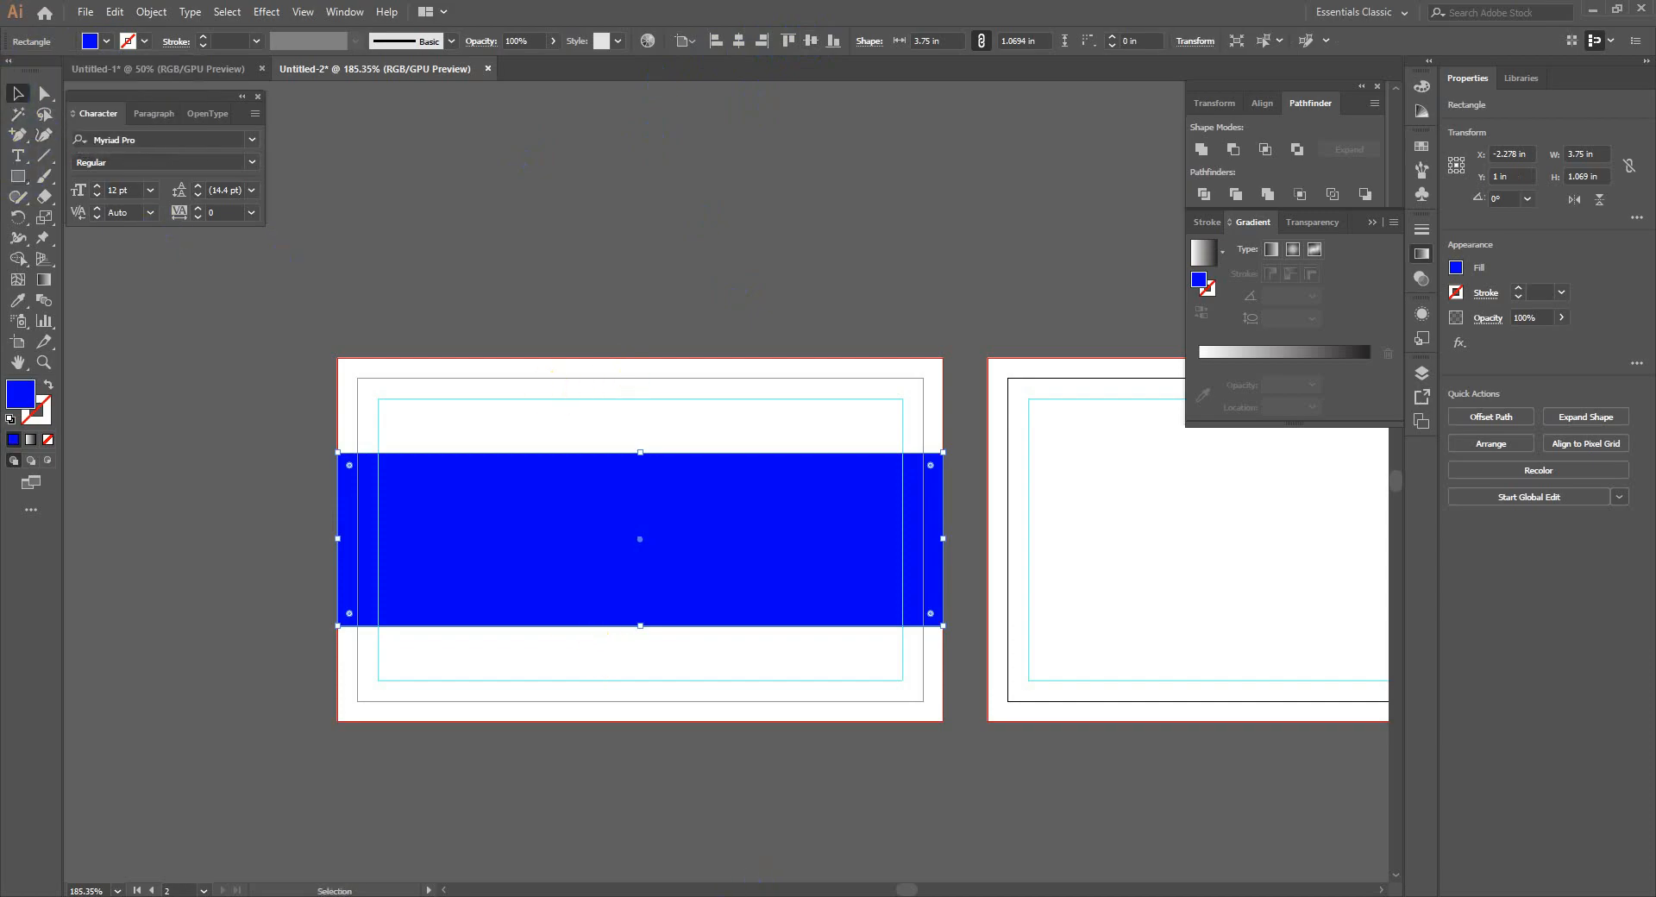
# Step: Copy the black-and-white city photo from the Untitled-1 document and paste it into Untitled-2
pyautogui.click(220, 68)
pyautogui.click(462, 168)
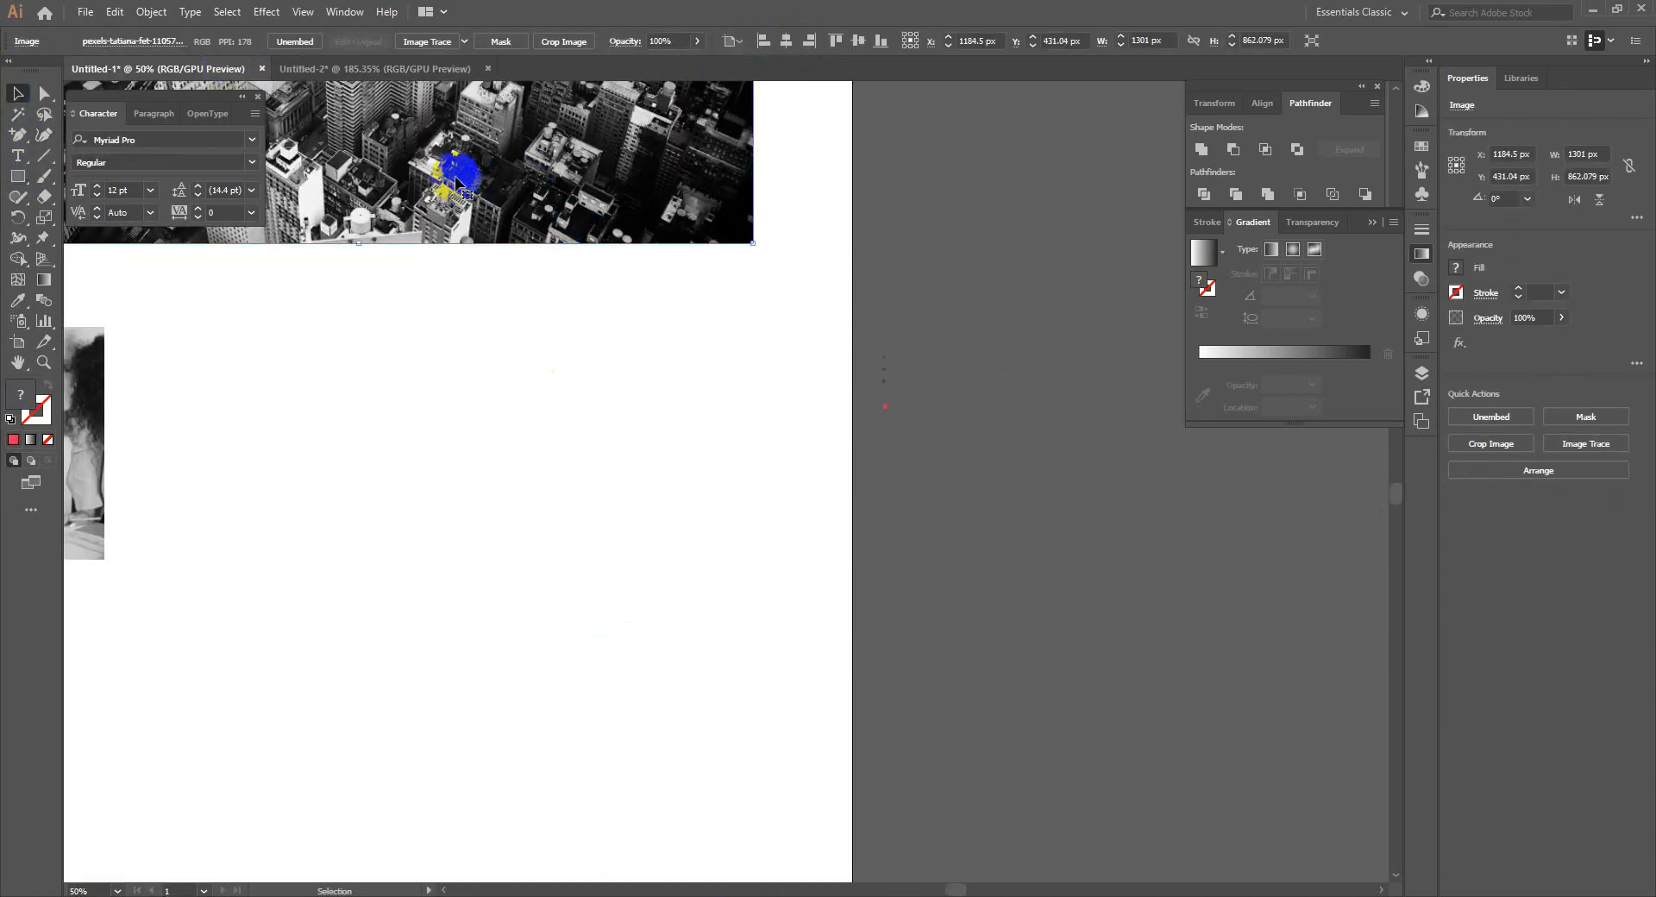
pyautogui.hotkey('ctrl', 'c')
pyautogui.click(411, 69)
pyautogui.hotkey('ctrl', 'v')
pyautogui.scroll(-3, 795, 488)
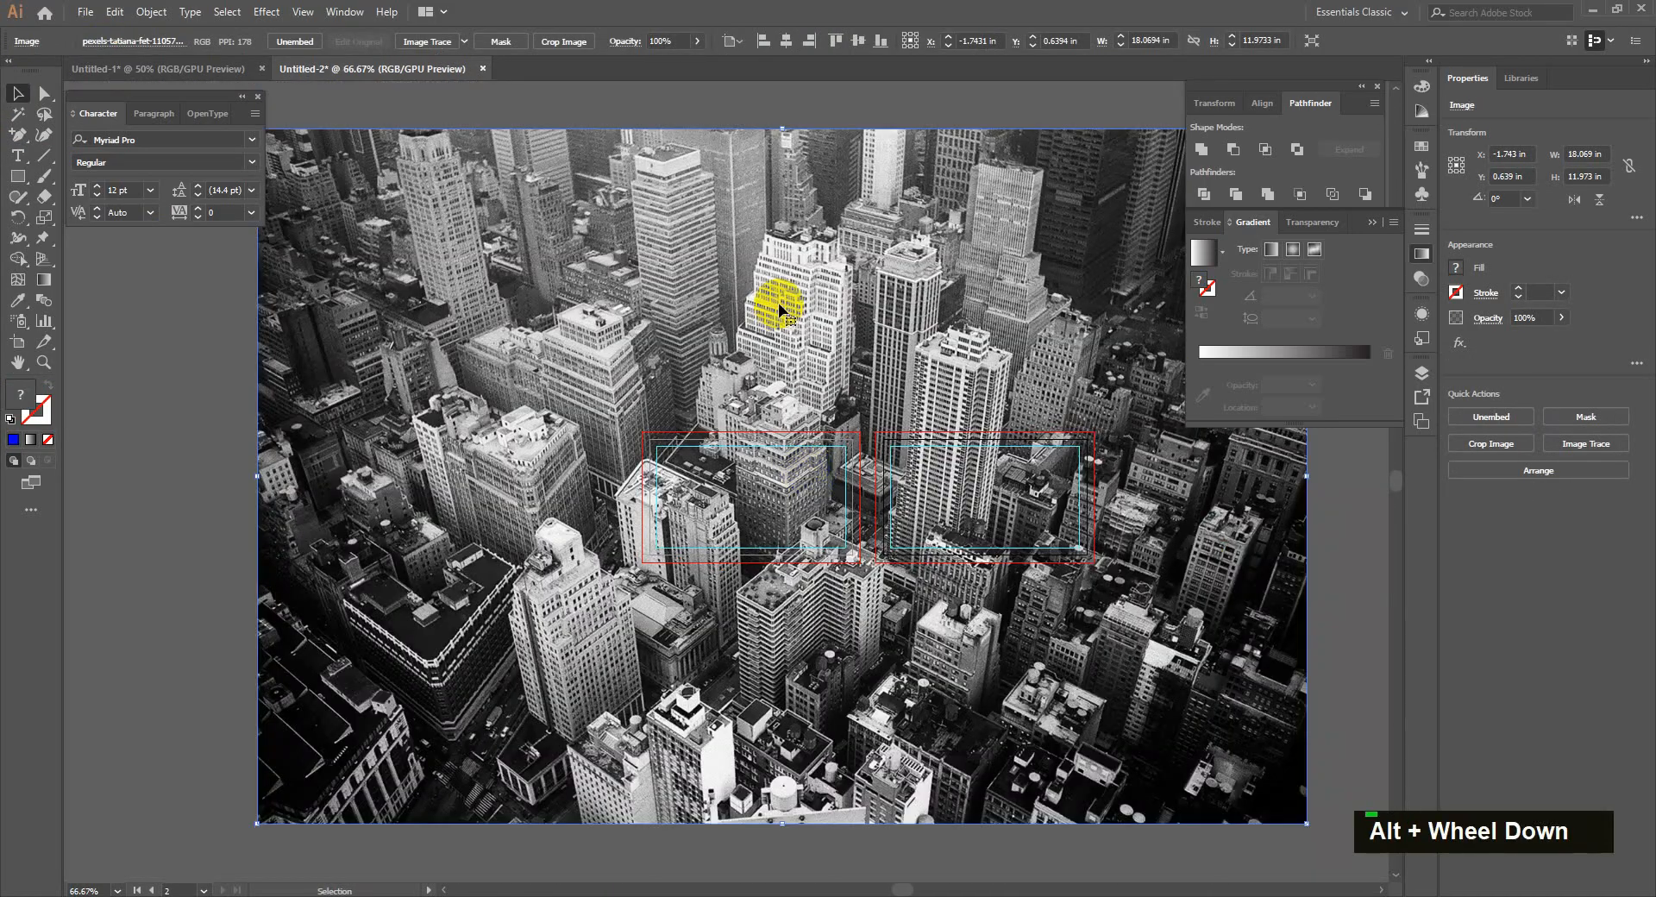
pyautogui.scroll(-1, 338, 244)
# Step: Scale the city photo down to about 3.89 in wide over the first artboard and heighten the blue band to about 1.22 in
pyautogui.moveTo(278, 158); pyautogui.dragTo(589, 419)
pyautogui.scroll(4, 590, 421)
pyautogui.click(557, 421)
pyautogui.moveTo(816, 389); pyautogui.dragTo(816, 377)
pyautogui.moveTo(765, 265); pyautogui.dragTo(660, 311)
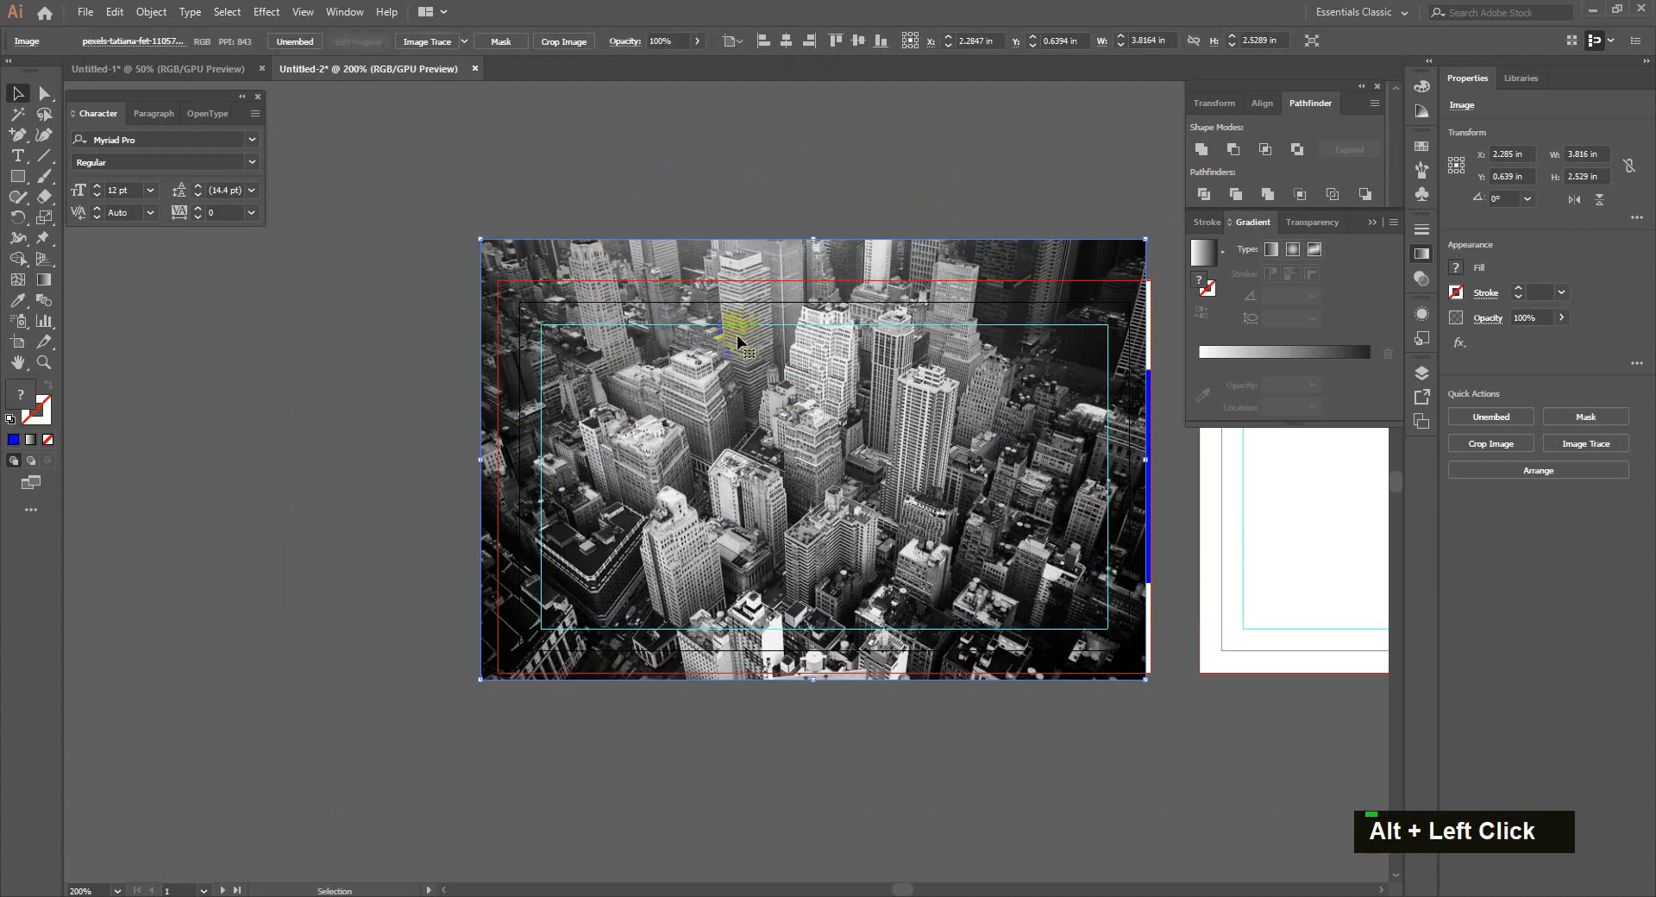
pyautogui.moveTo(1147, 460); pyautogui.dragTo(1157, 461)
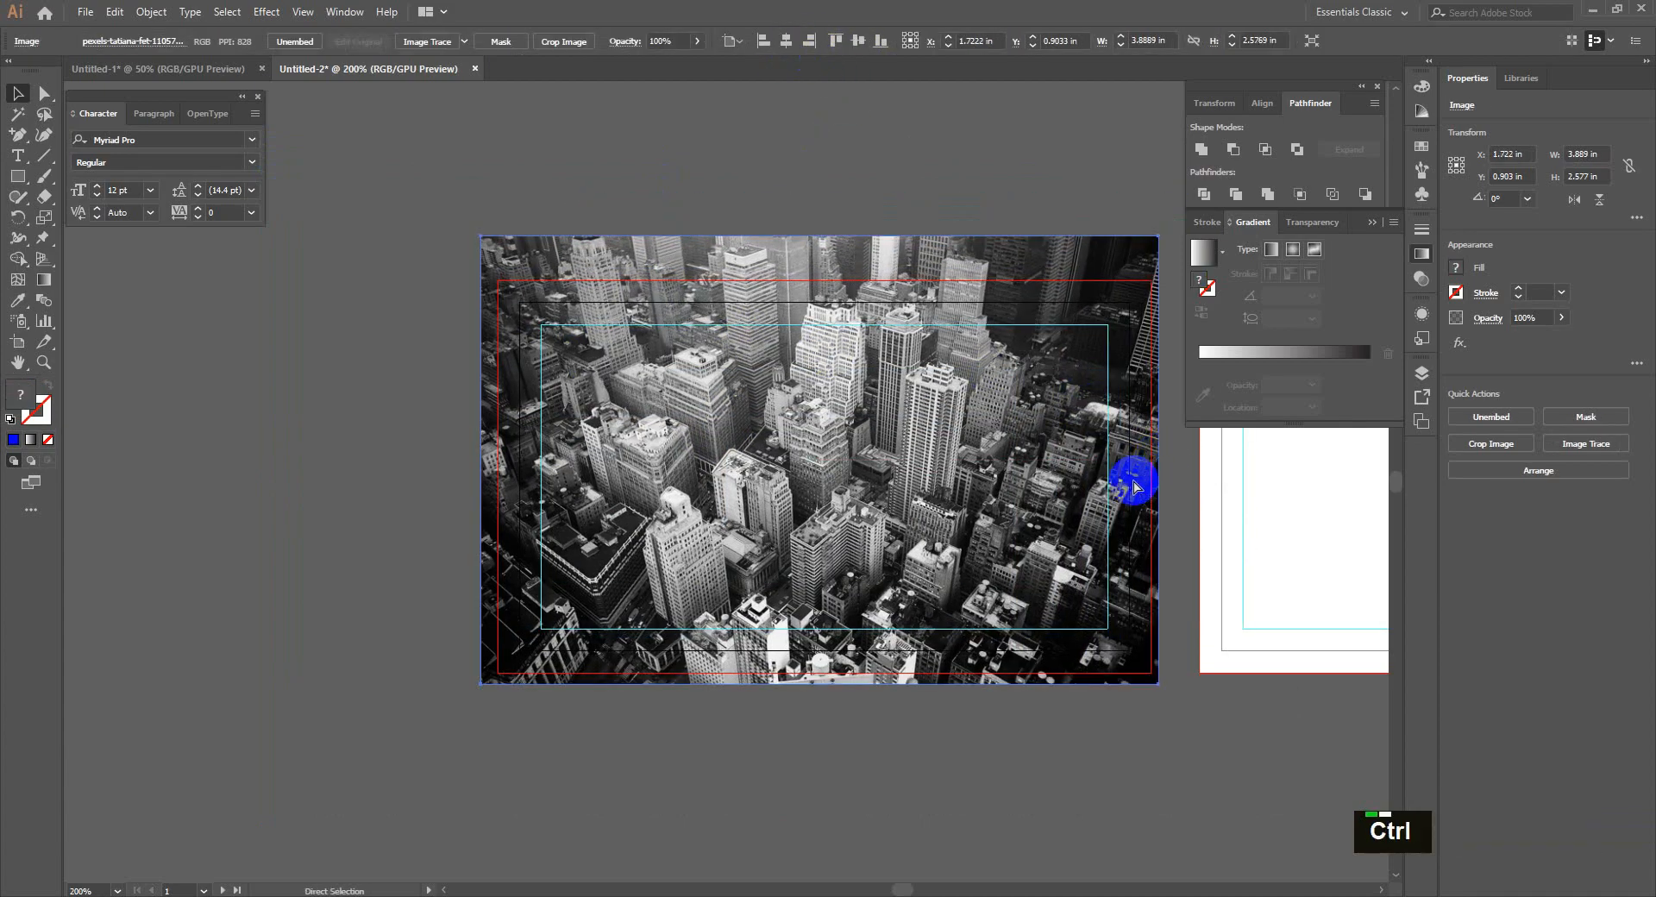
# Step: Send the city photo behind the band and make a clipping mask so the photo is cropped to the band shape
pyautogui.hotkey('ctrl', 'shift', '[')
pyautogui.keyDown('shift'); pyautogui.click(890, 425); pyautogui.keyUp('shift')
pyautogui.rightClick(890, 427)
pyautogui.click(944, 564)
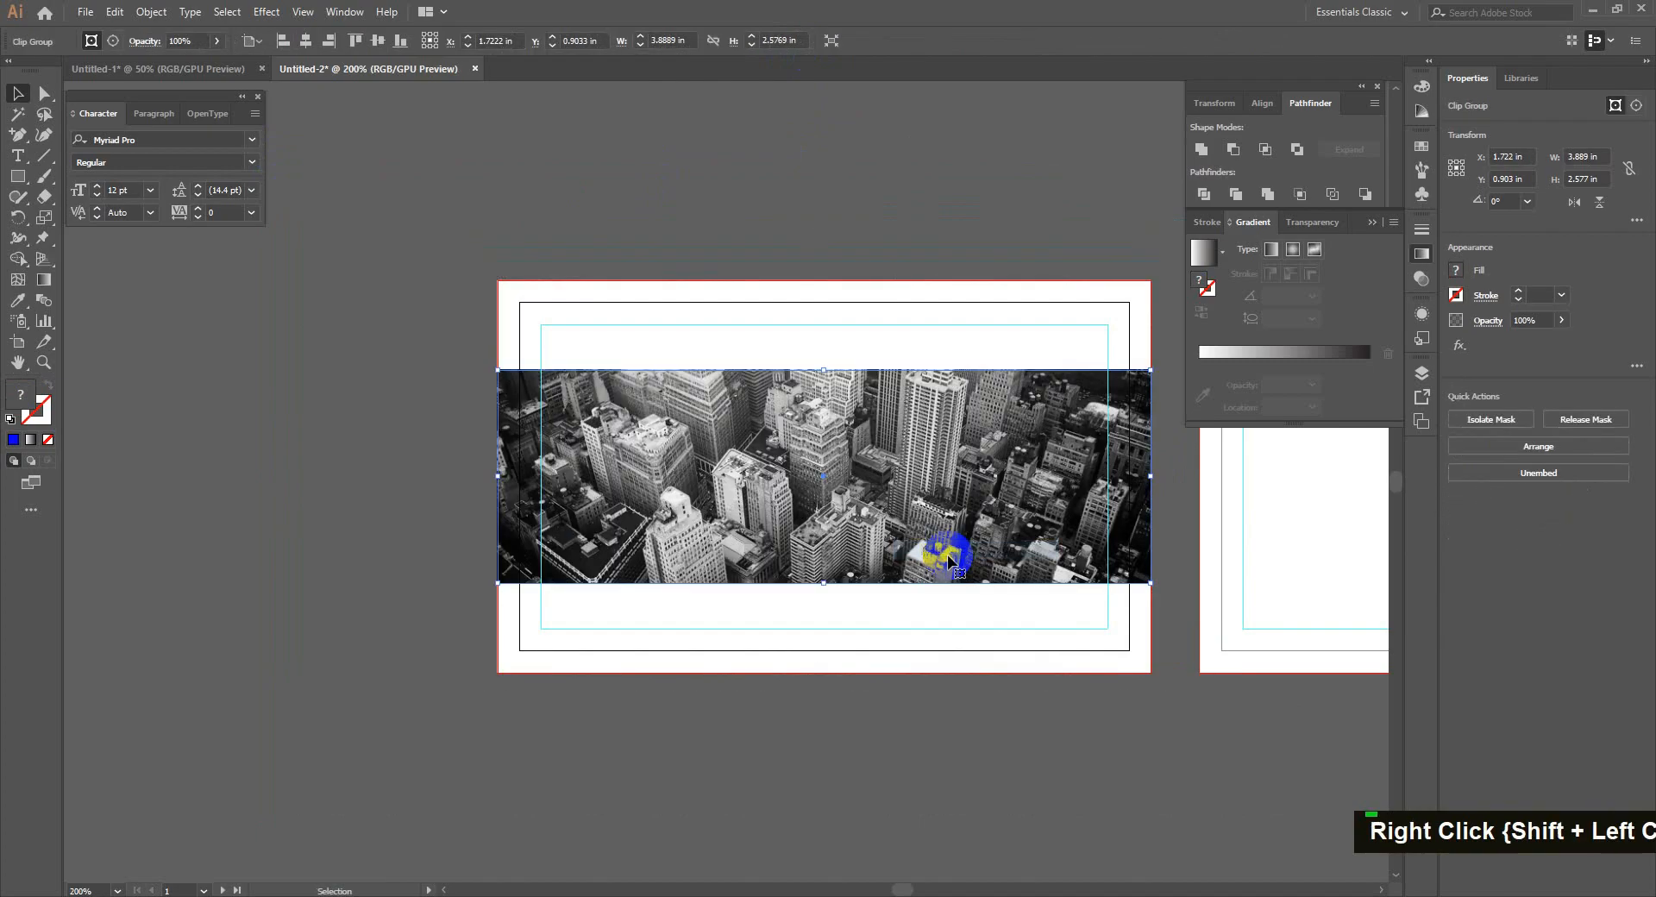
pyautogui.keyDown('ctrl'); pyautogui.click(865, 443); pyautogui.keyUp('ctrl')
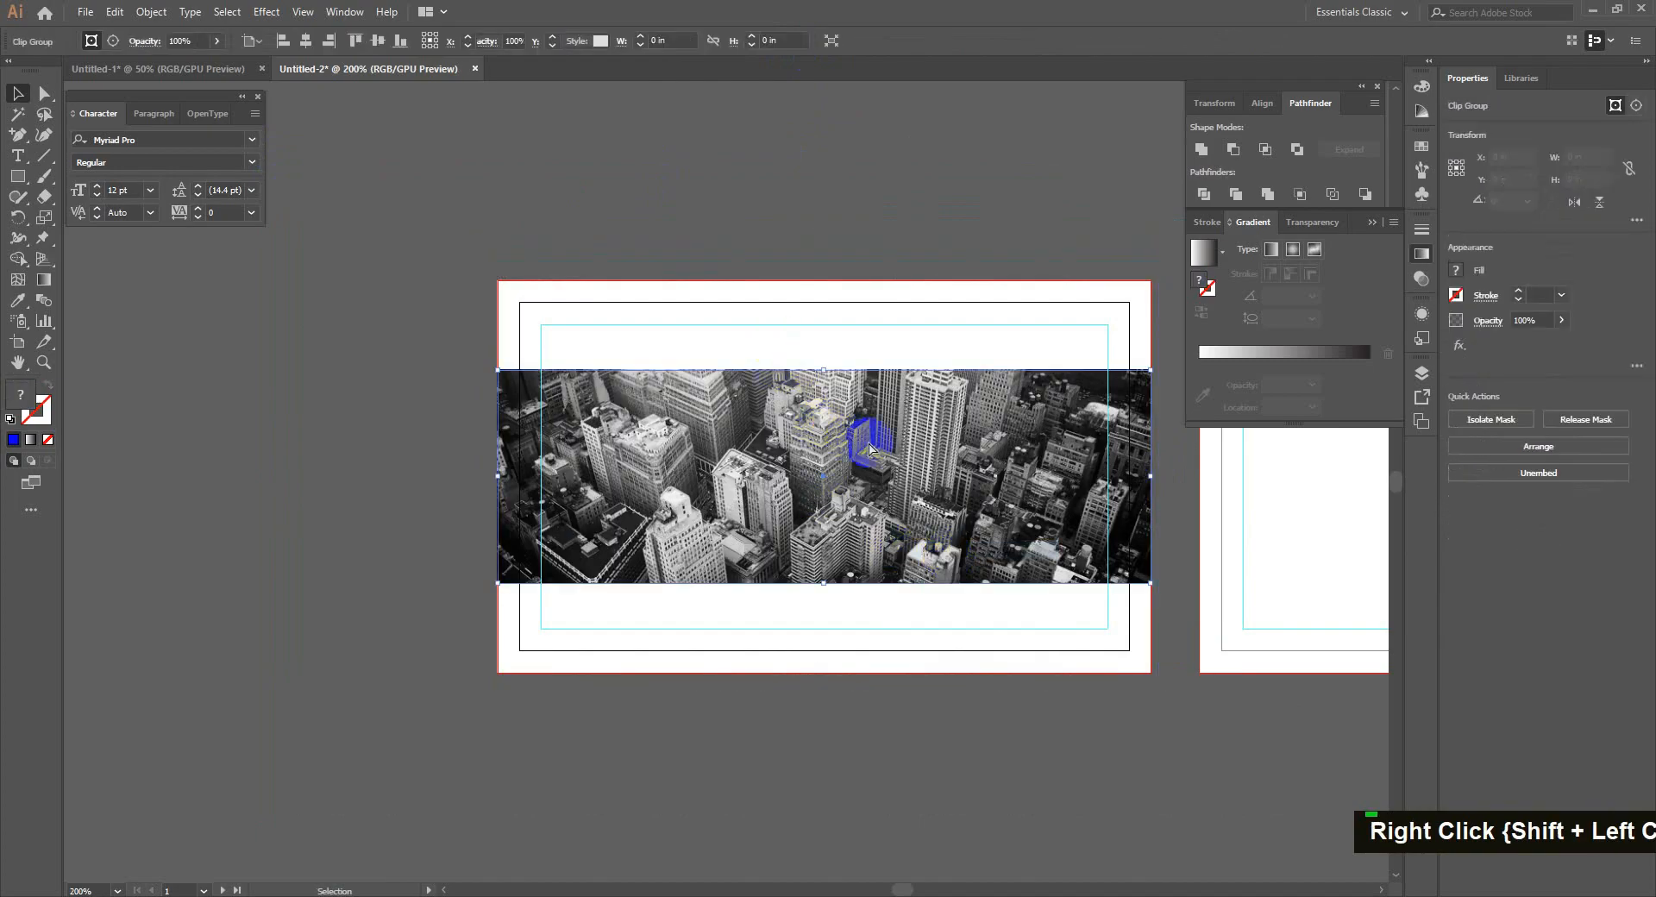
pyautogui.rightClick(761, 407)
pyautogui.click(817, 551)
pyautogui.click(886, 709)
pyautogui.click(886, 648)
pyautogui.press('Delete')
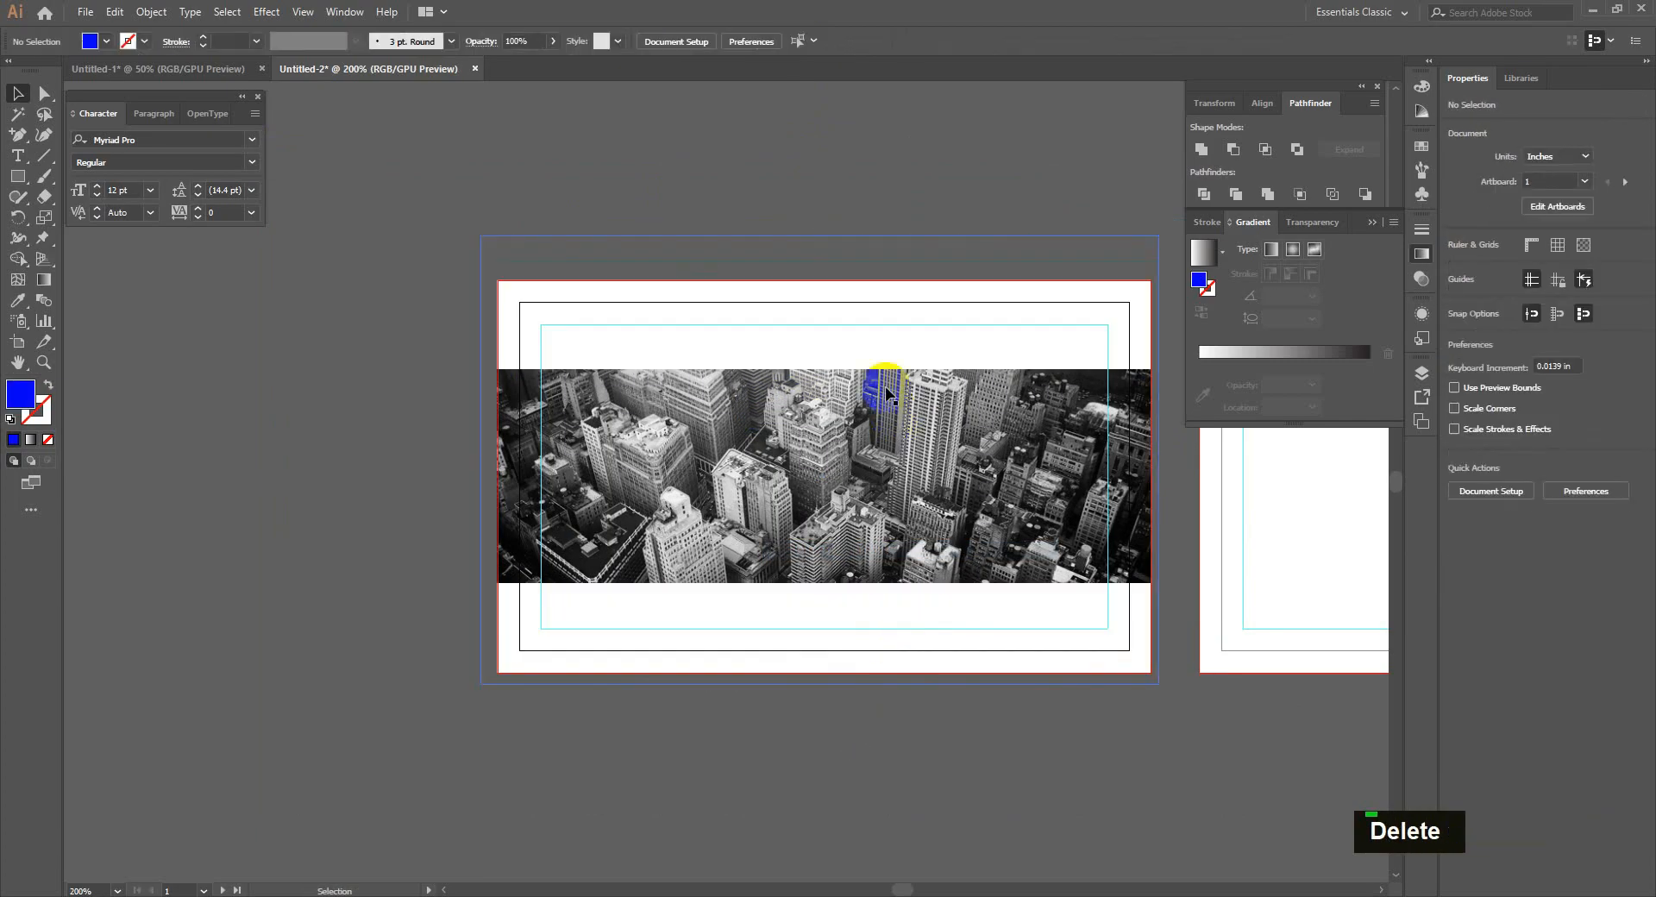
# Step: Fill the unfilled rectangle over the clipped city photo with green
pyautogui.click(886, 390)
pyautogui.click(107, 39)
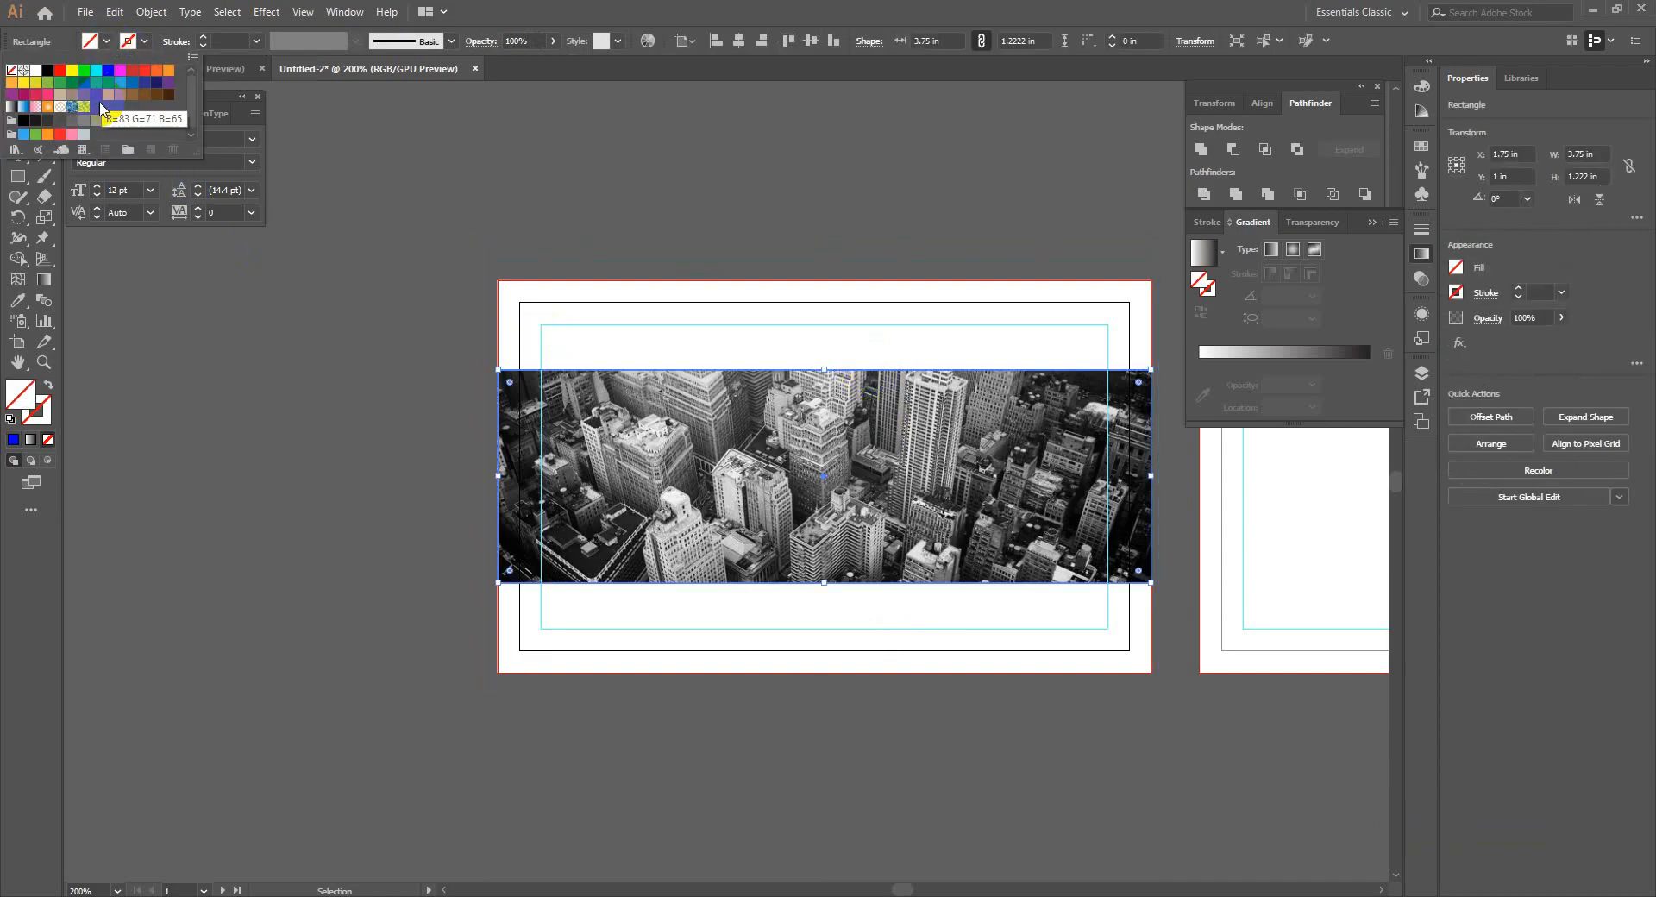
pyautogui.click(72, 82)
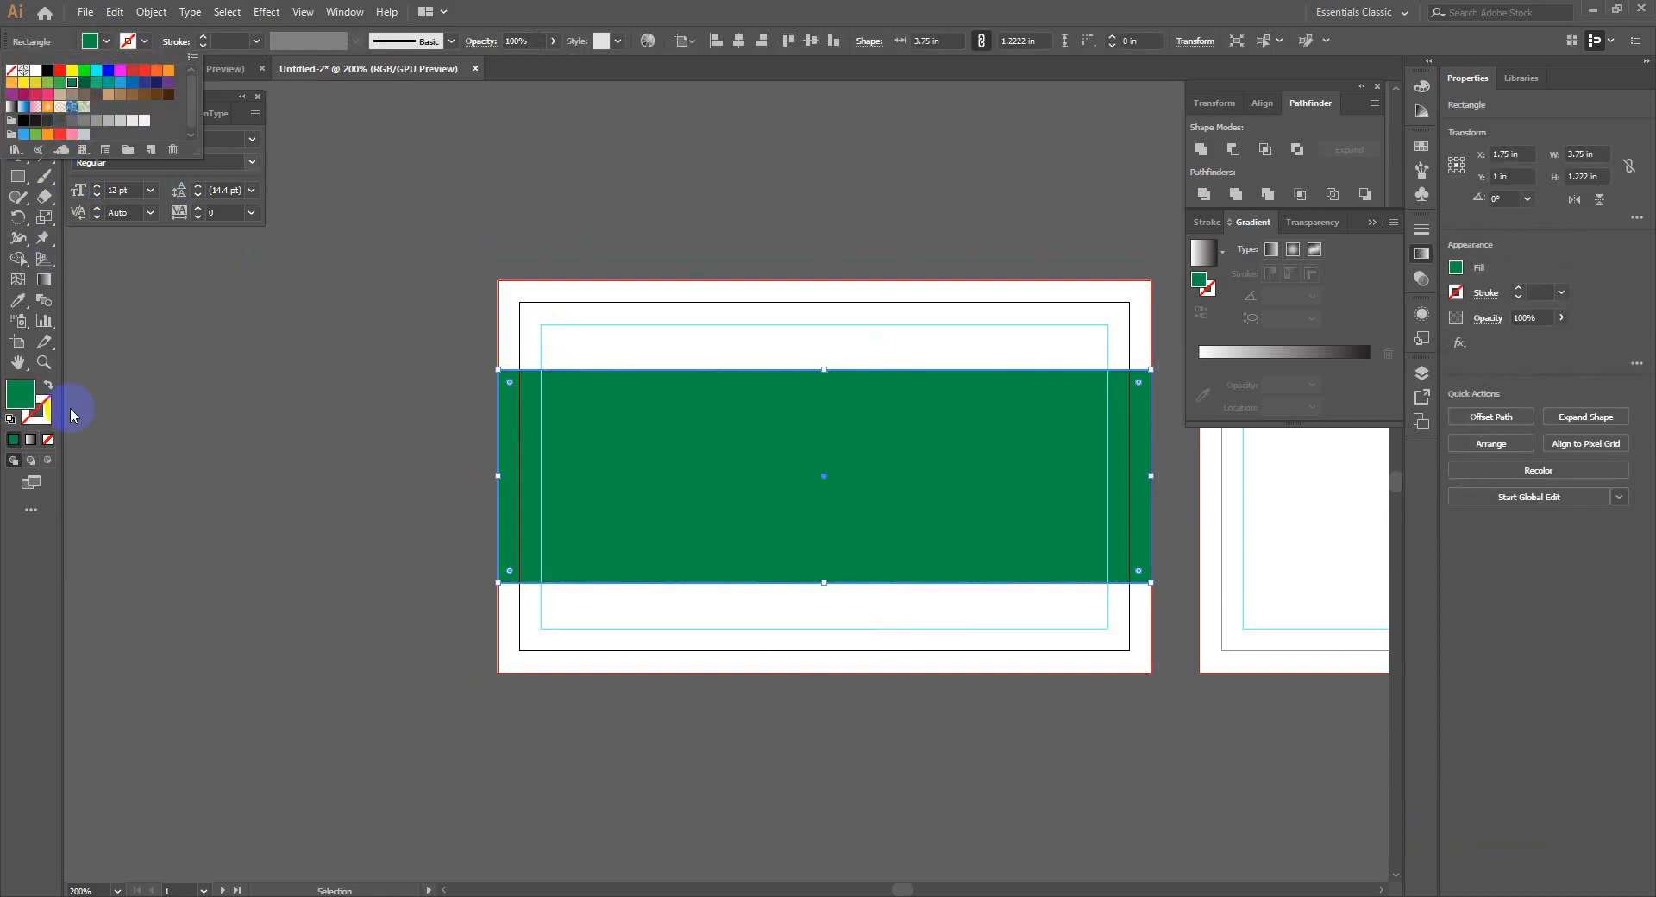
# Step: Fill the rectangle over the city photo with dark navy #191938 and lower its opacity to 73%
pyautogui.doubleClick(22, 395)
pyautogui.click(849, 414)
pyautogui.click(724, 509)
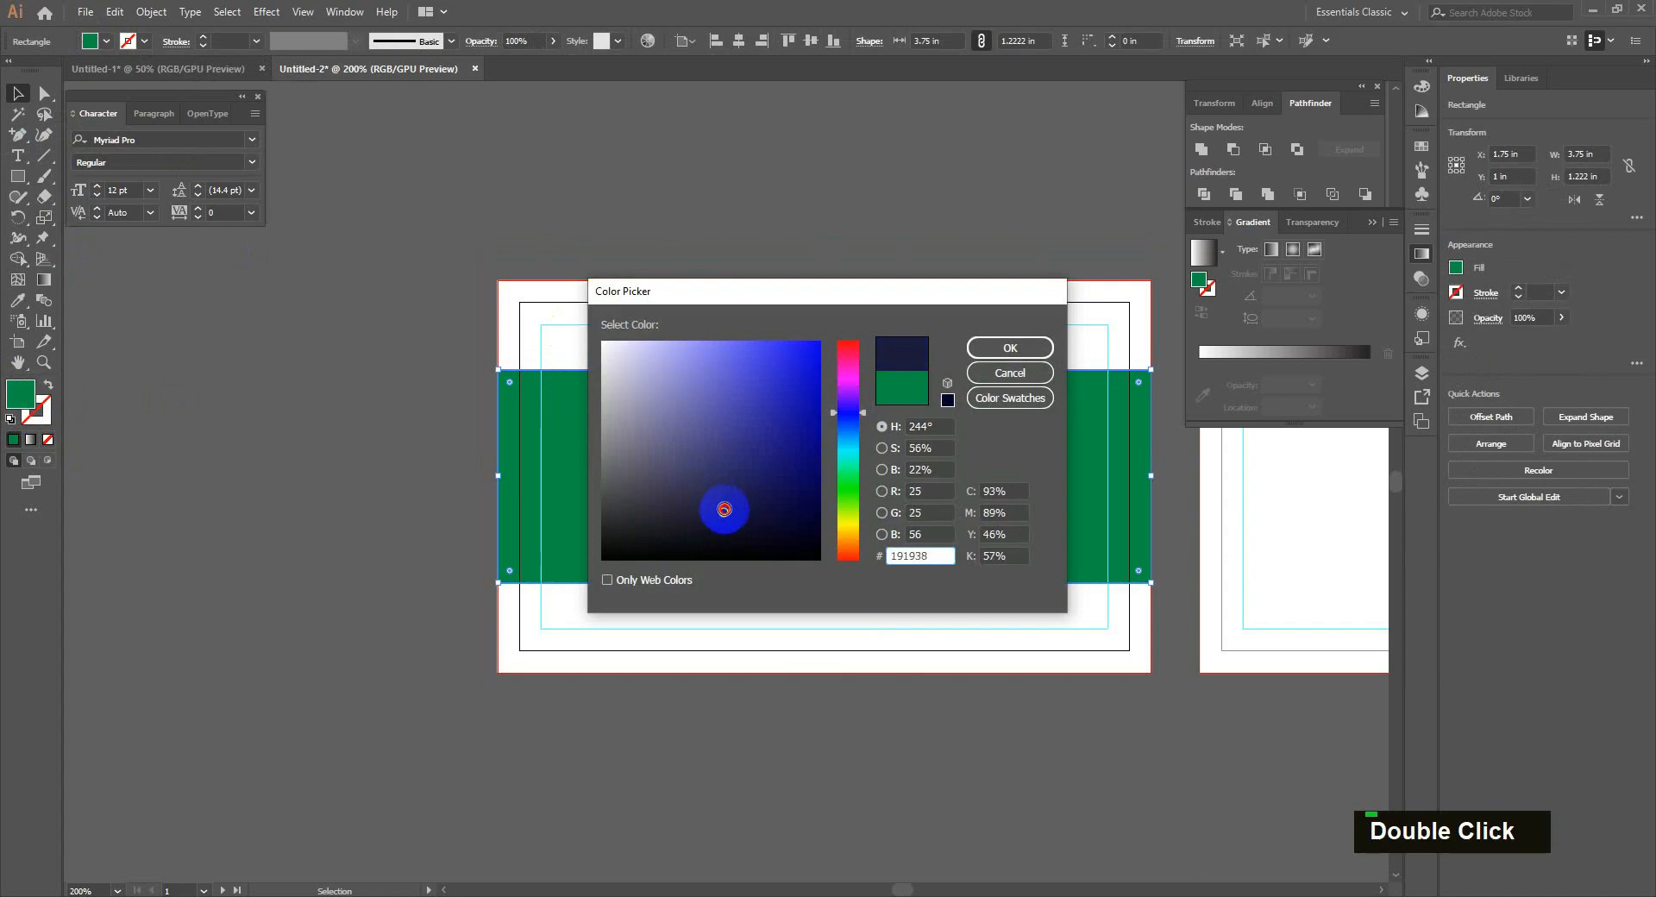
pyautogui.click(1038, 348)
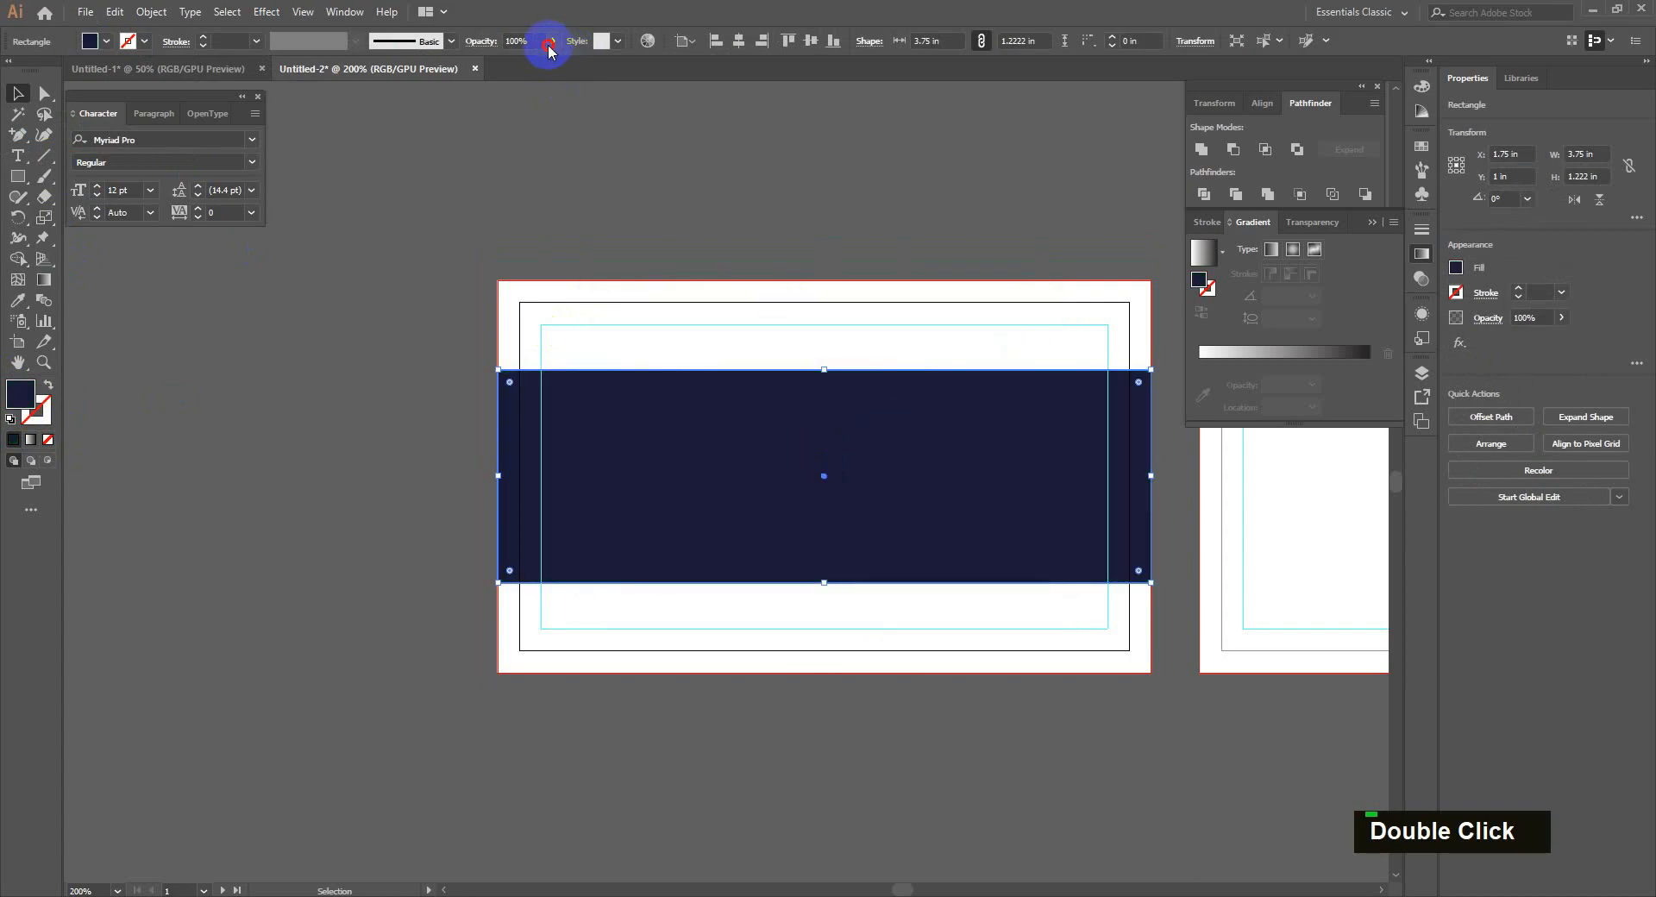
pyautogui.click(548, 50)
pyautogui.click(533, 62)
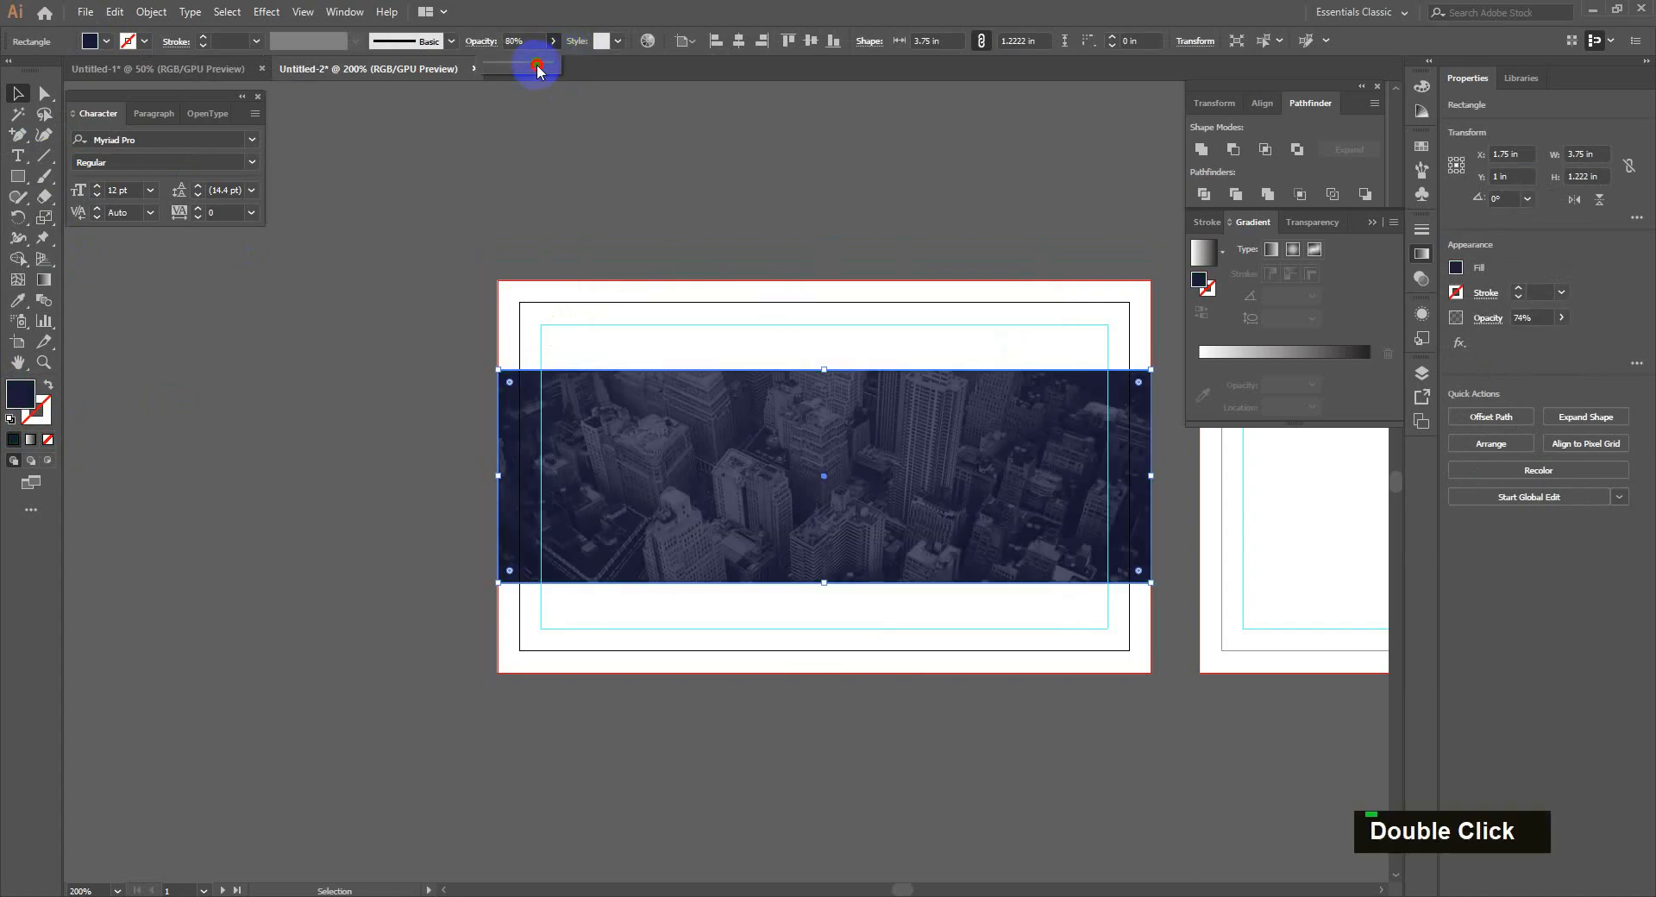
pyautogui.click(624, 724)
# Step: Draw a pink #FF005C bar about 2.04 x 0.26 in directly below the photo band, starting at the artboard's left edge
pyautogui.click(17, 176)
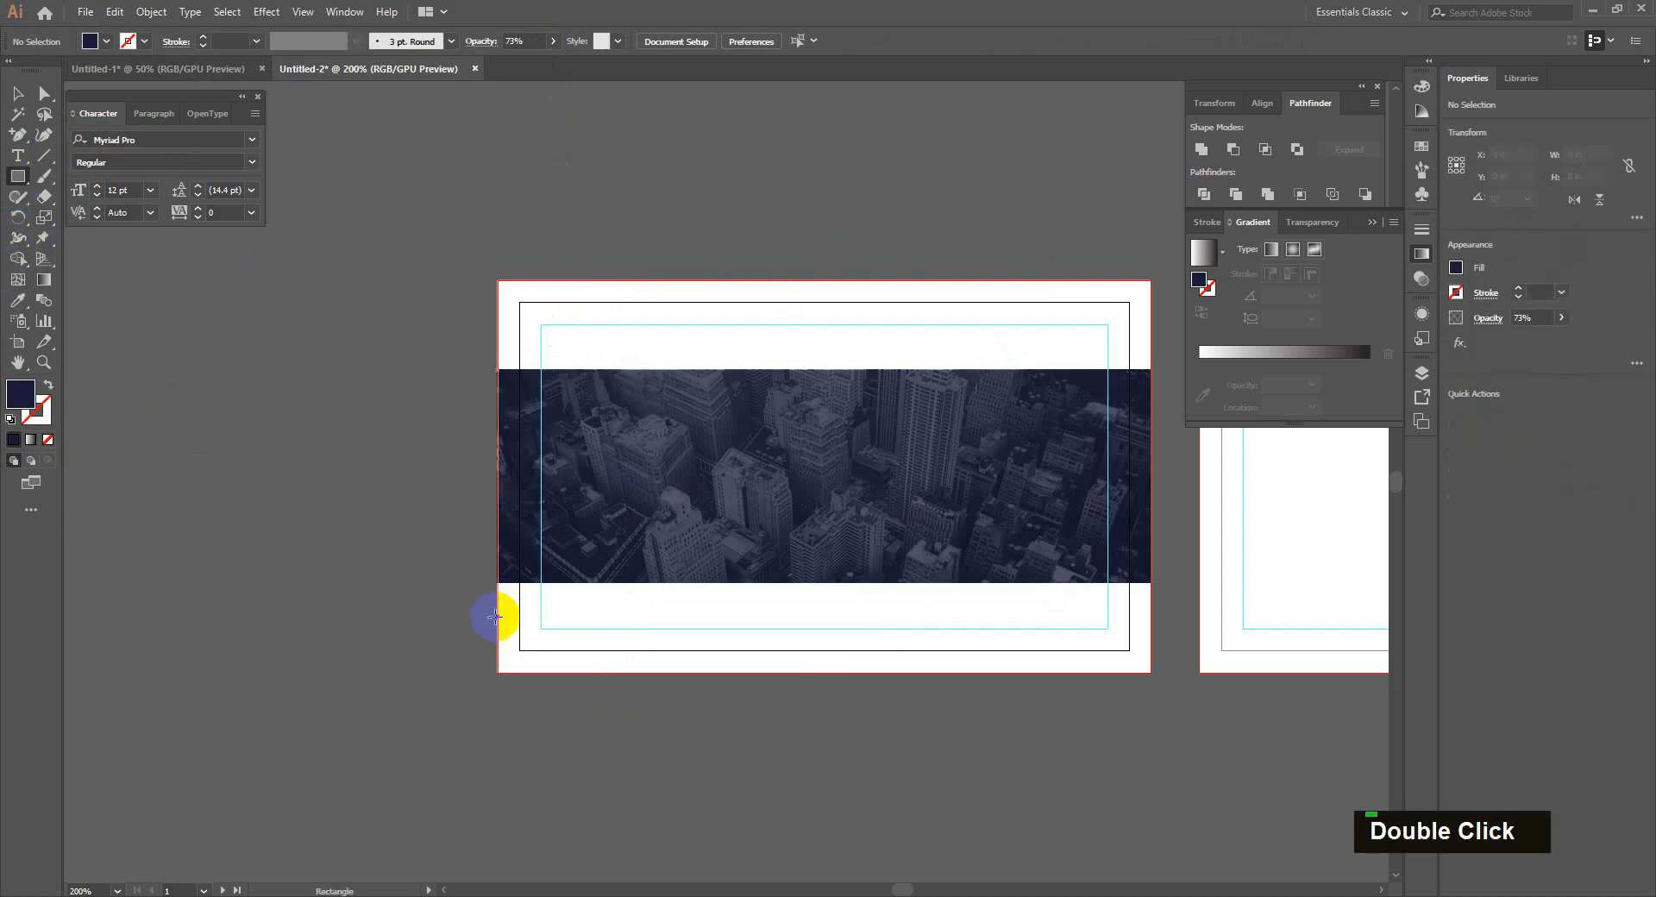
pyautogui.moveTo(497, 615); pyautogui.dragTo(854, 583)
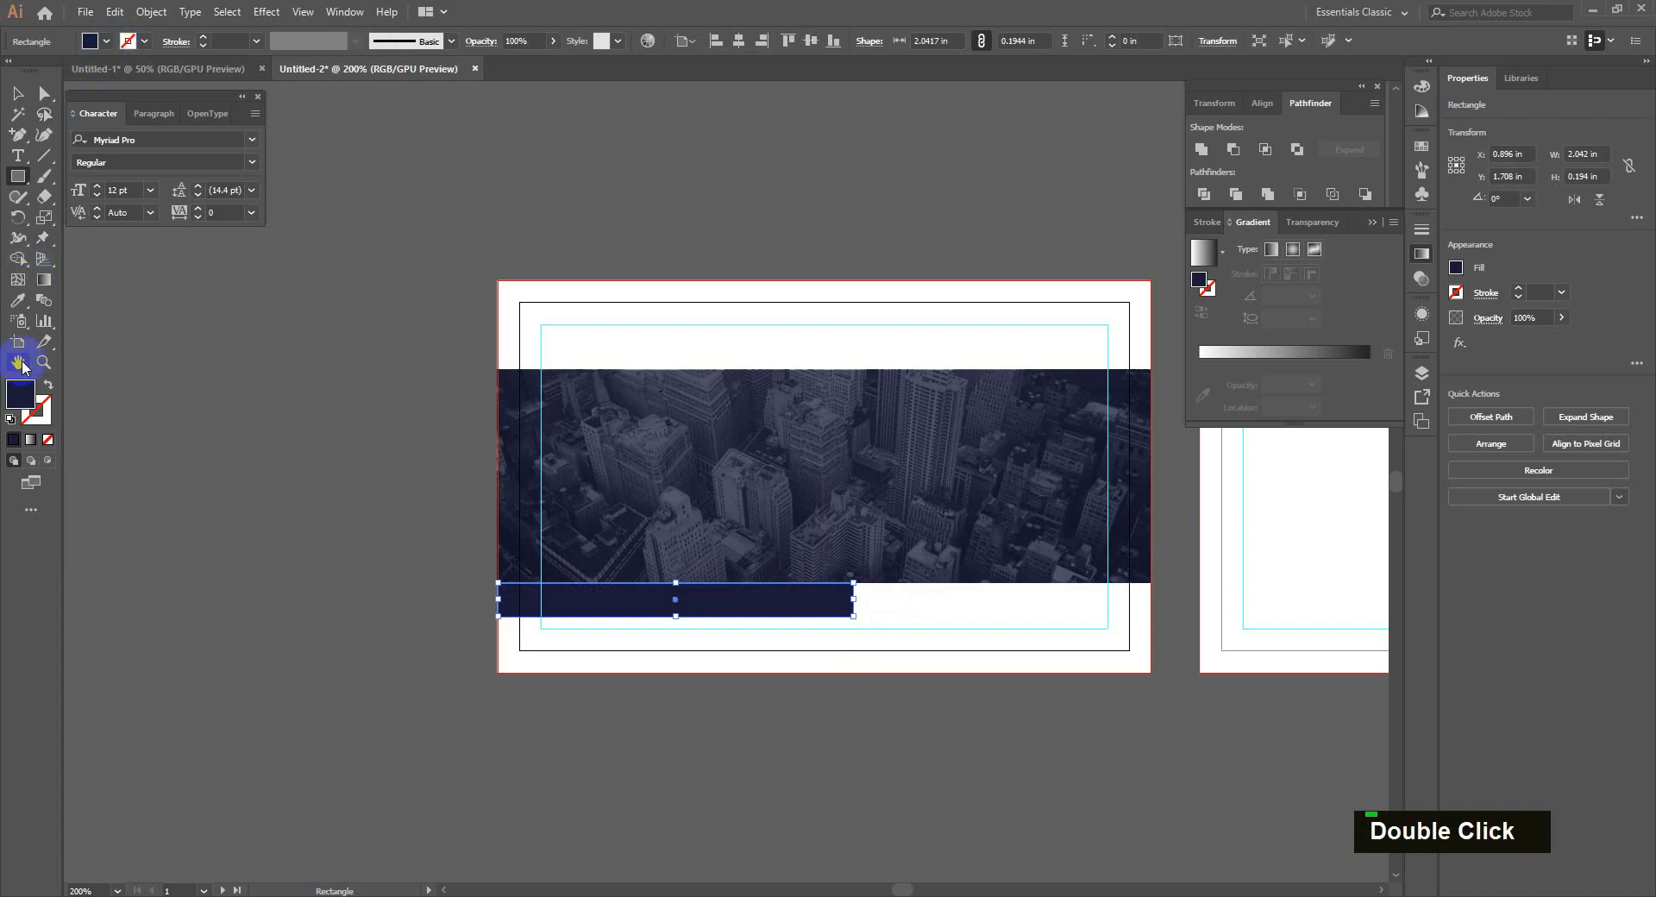
pyautogui.doubleClick(21, 392)
pyautogui.click(848, 354)
pyautogui.moveTo(809, 371); pyautogui.dragTo(823, 334)
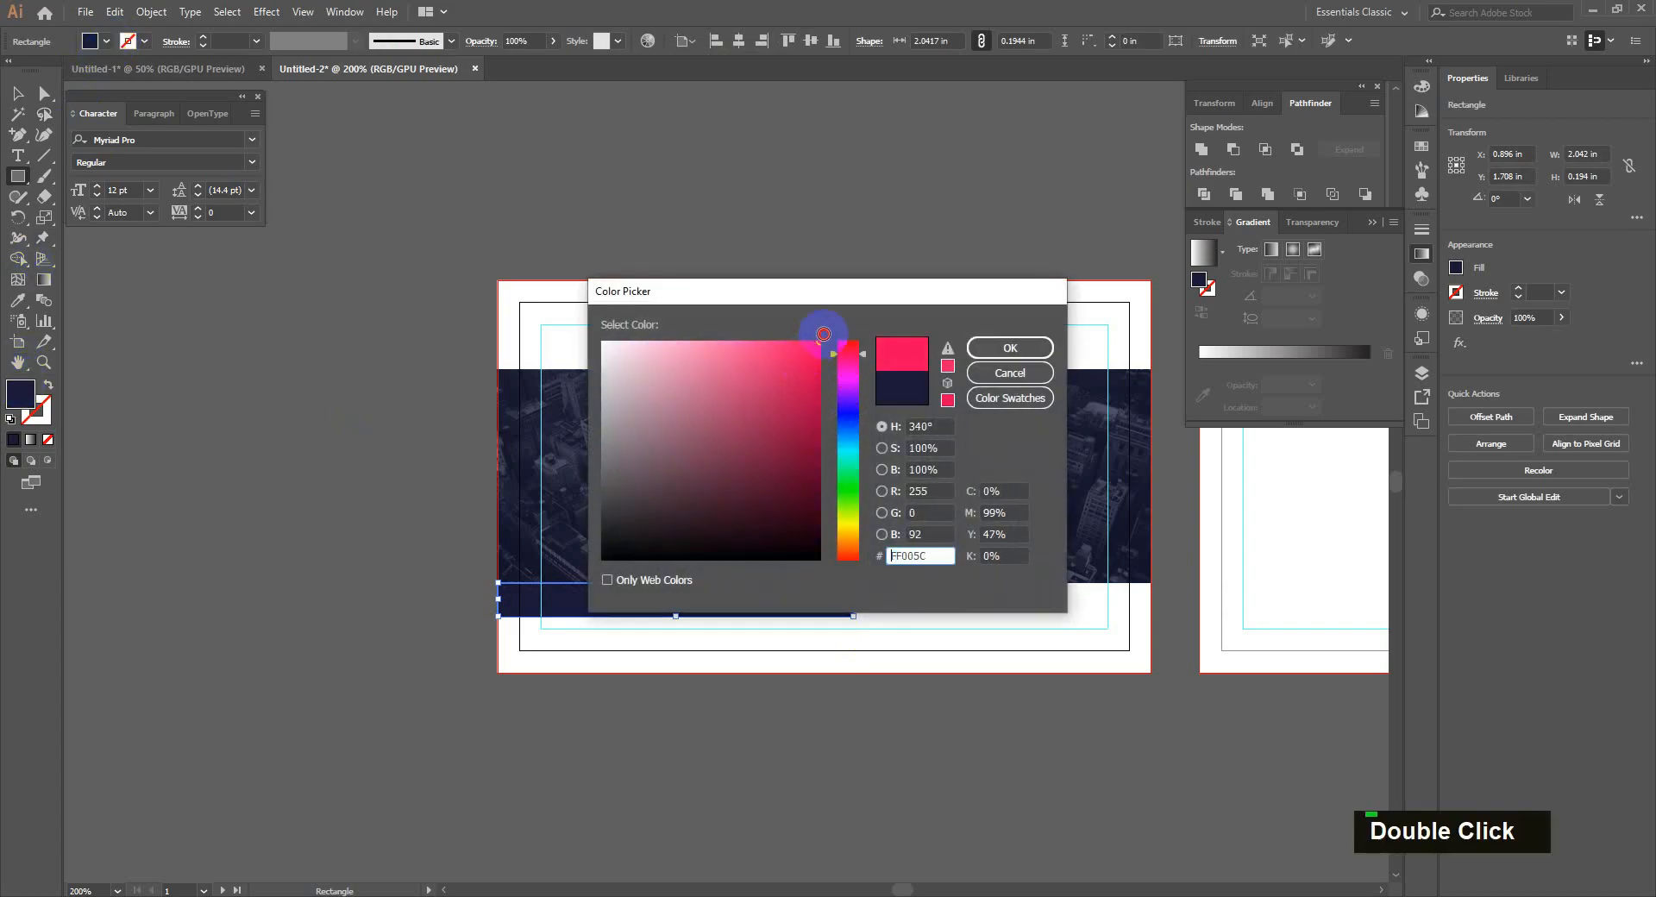
pyautogui.click(1010, 345)
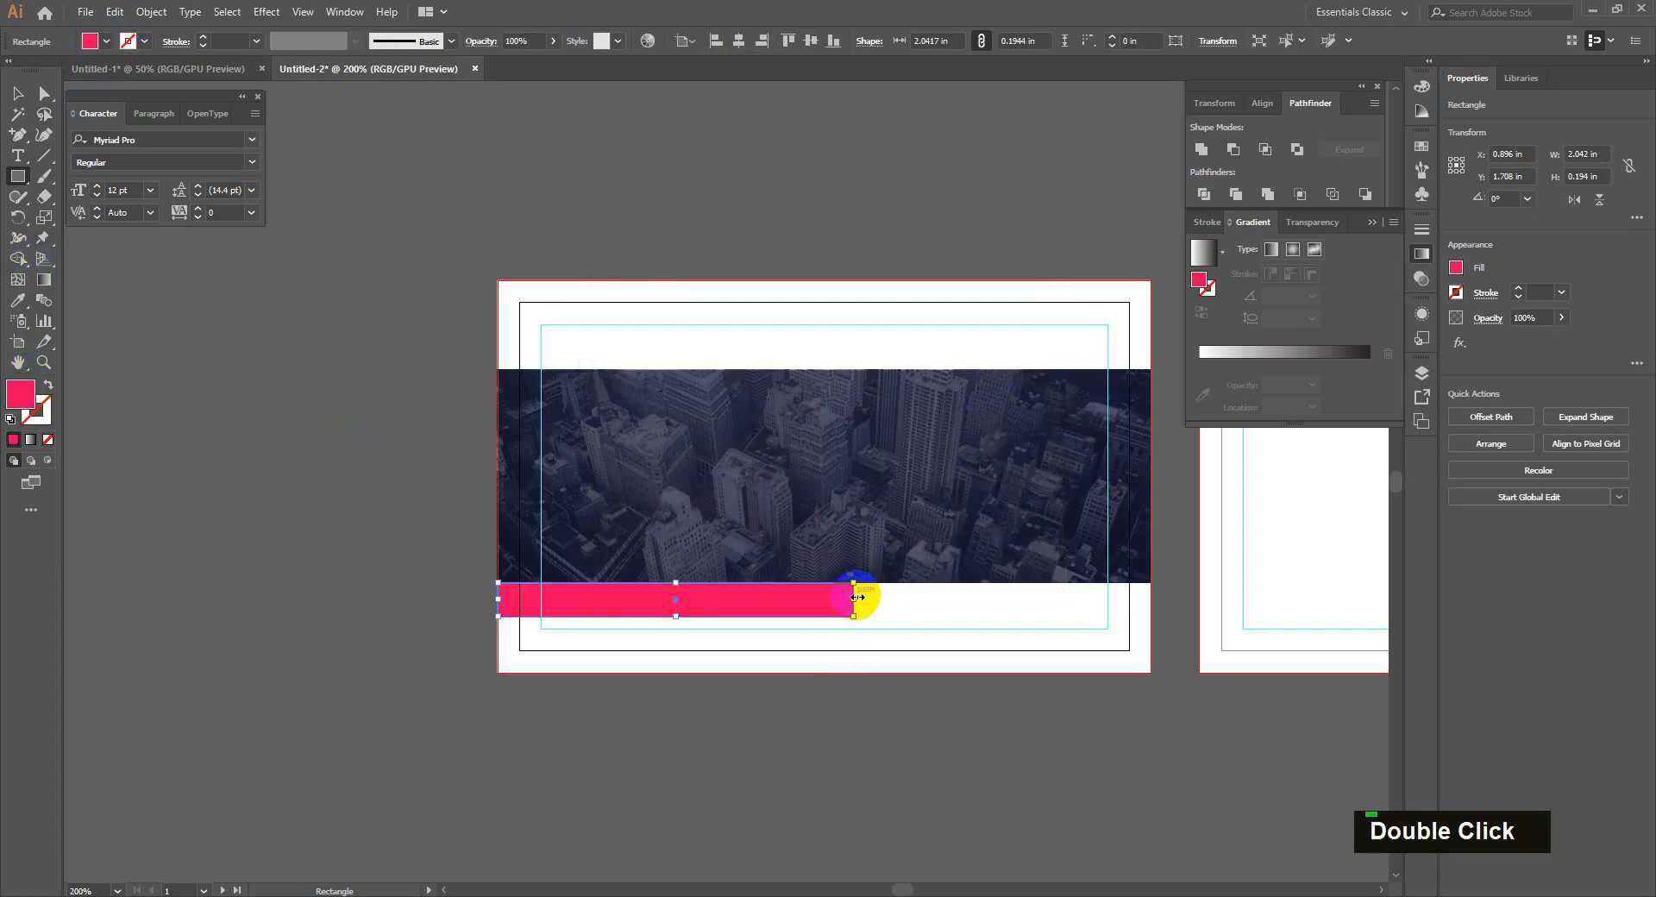
pyautogui.moveTo(856, 617); pyautogui.dragTo(855, 630)
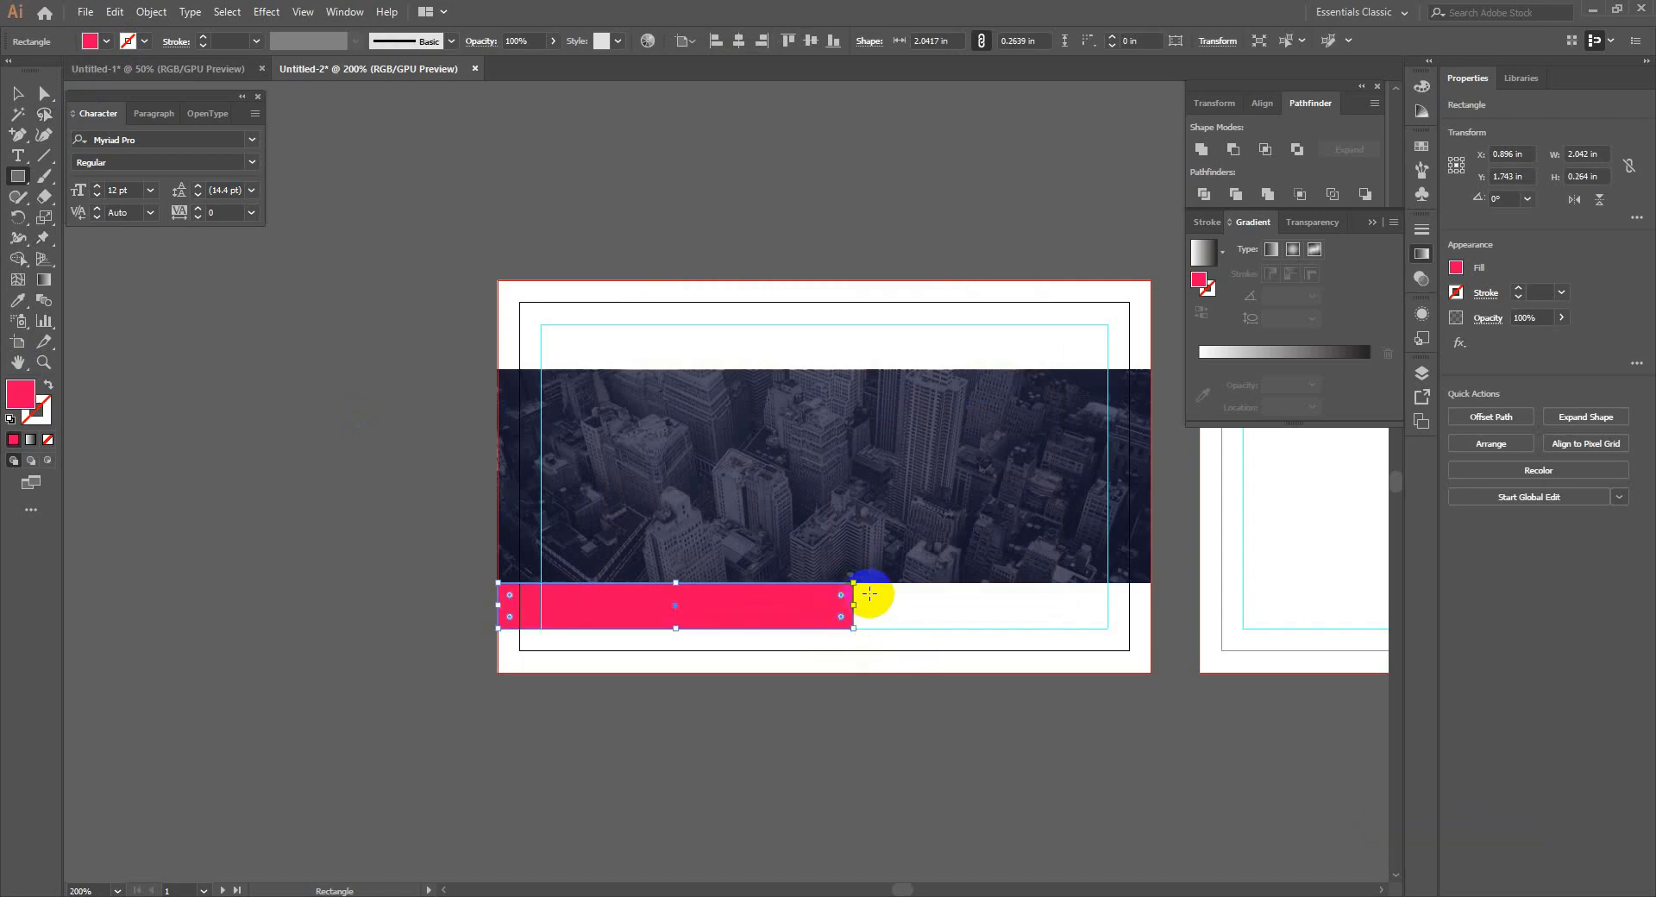
# Step: Slant the pink bar's right end by moving its upper-right corner outward to about X 2.13 in
pyautogui.keyDown('alt'); pyautogui.scroll(2, 869, 593); pyautogui.keyUp('alt')
pyautogui.press('a')
pyautogui.click(852, 532)
pyautogui.moveTo(853, 532); pyautogui.dragTo(924, 532)
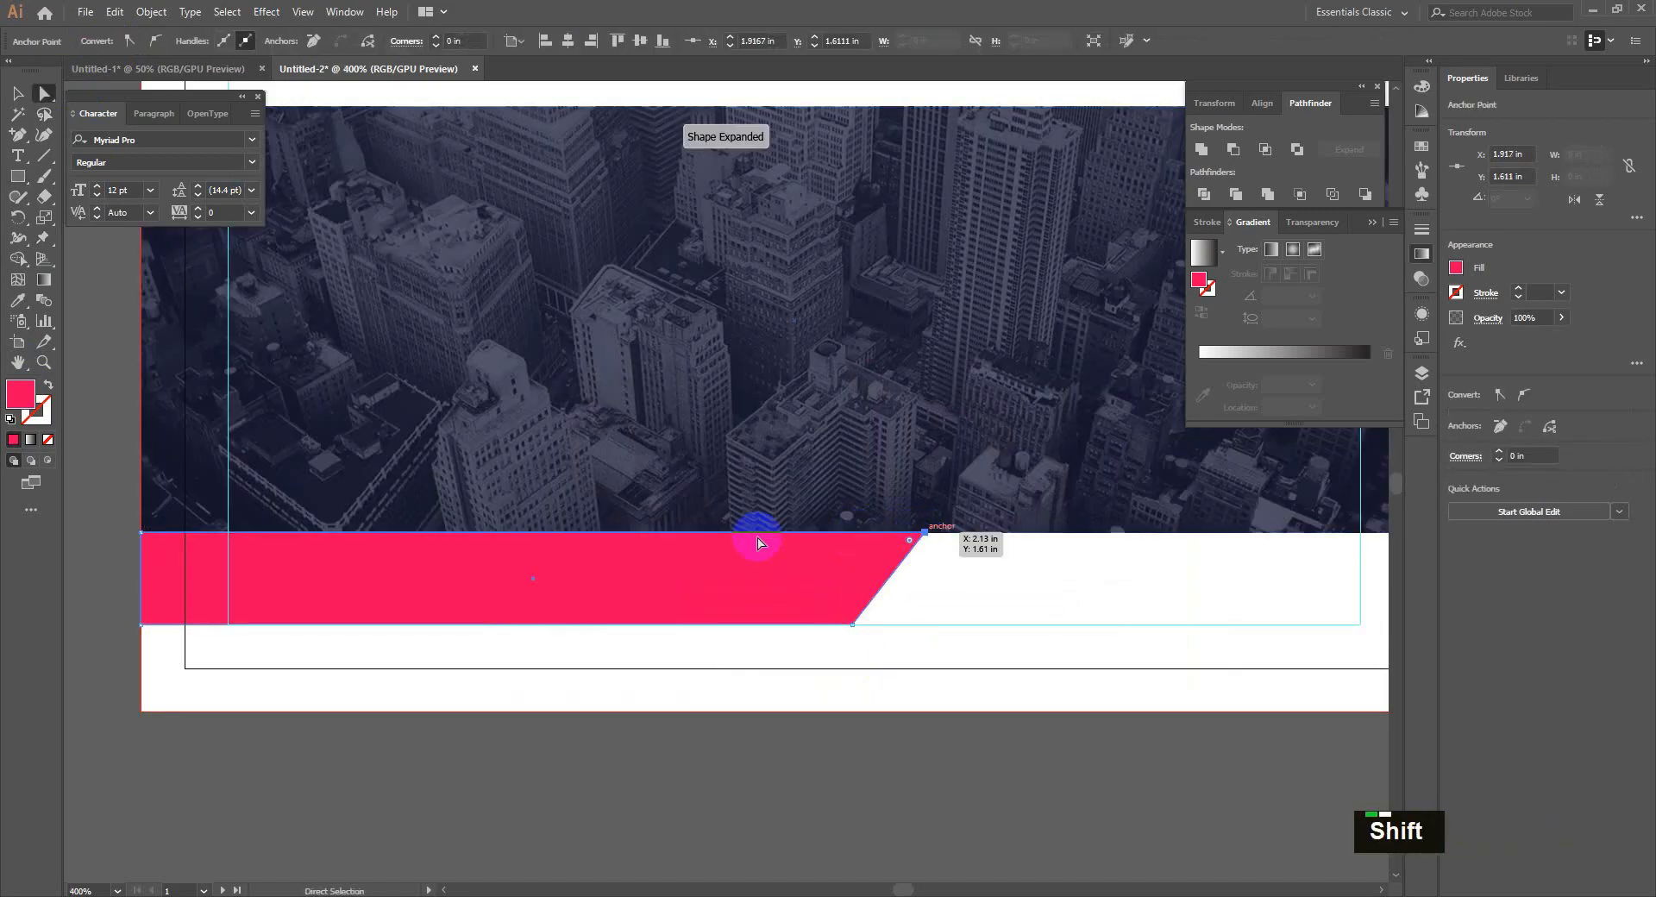
pyautogui.rightClick(21, 138)
pyautogui.click(67, 138)
pyautogui.press('v')
pyautogui.click(940, 582)
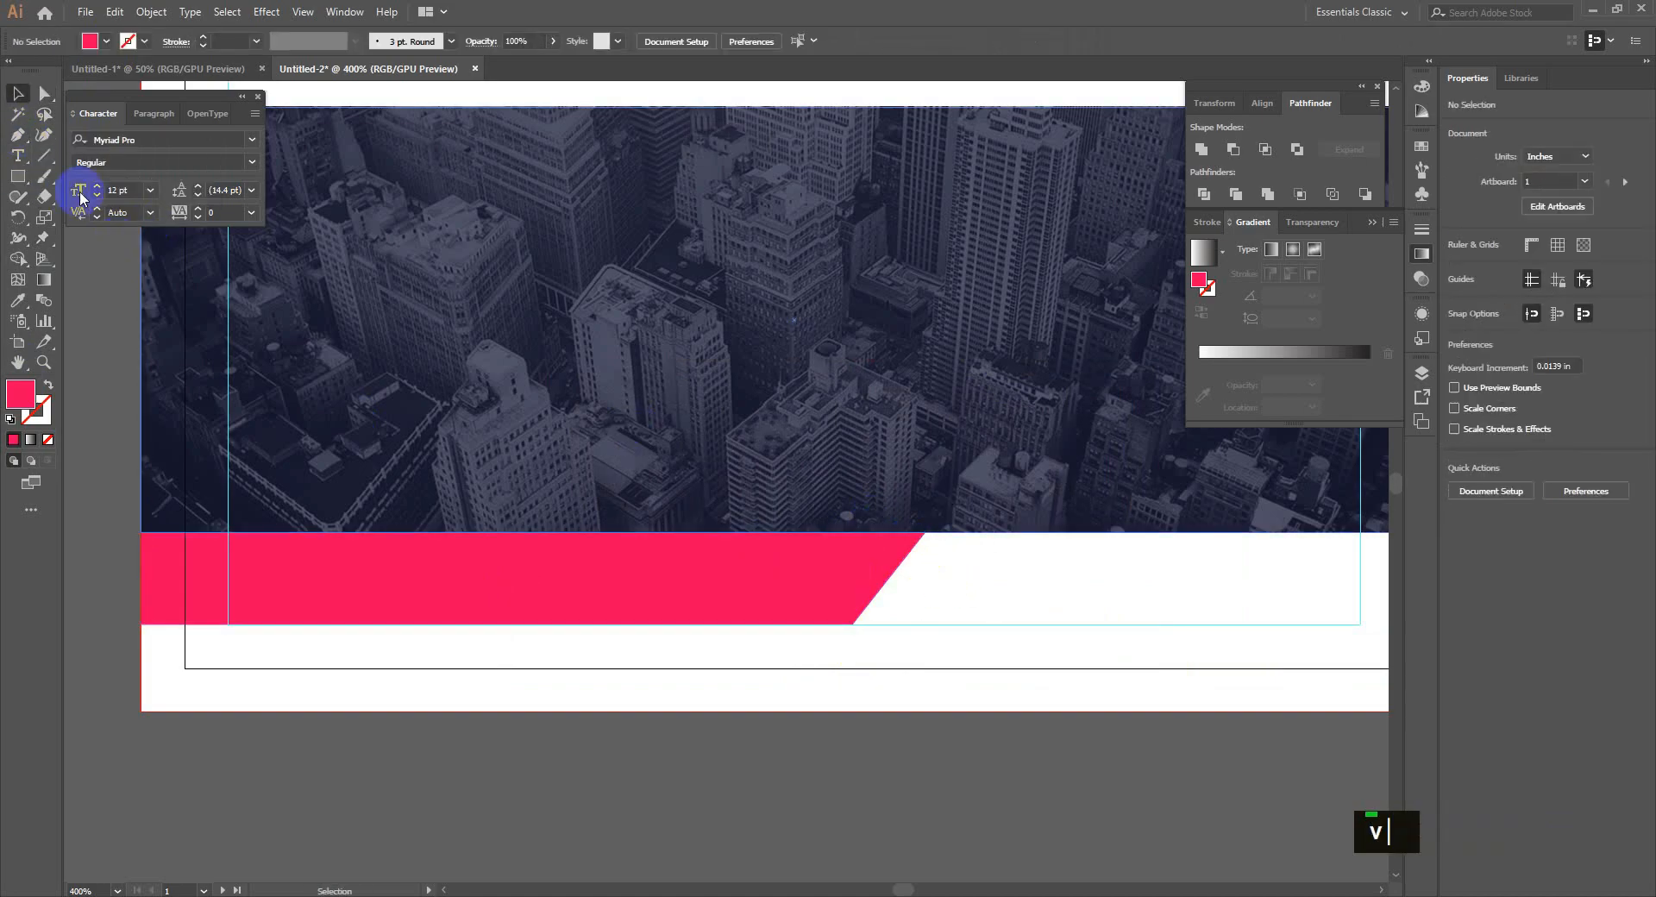
# Step: Draw a triangle about 0.32 x 0.56 in with the Pen tool, rising from the bar's slanted end over the photo
pyautogui.press('p')
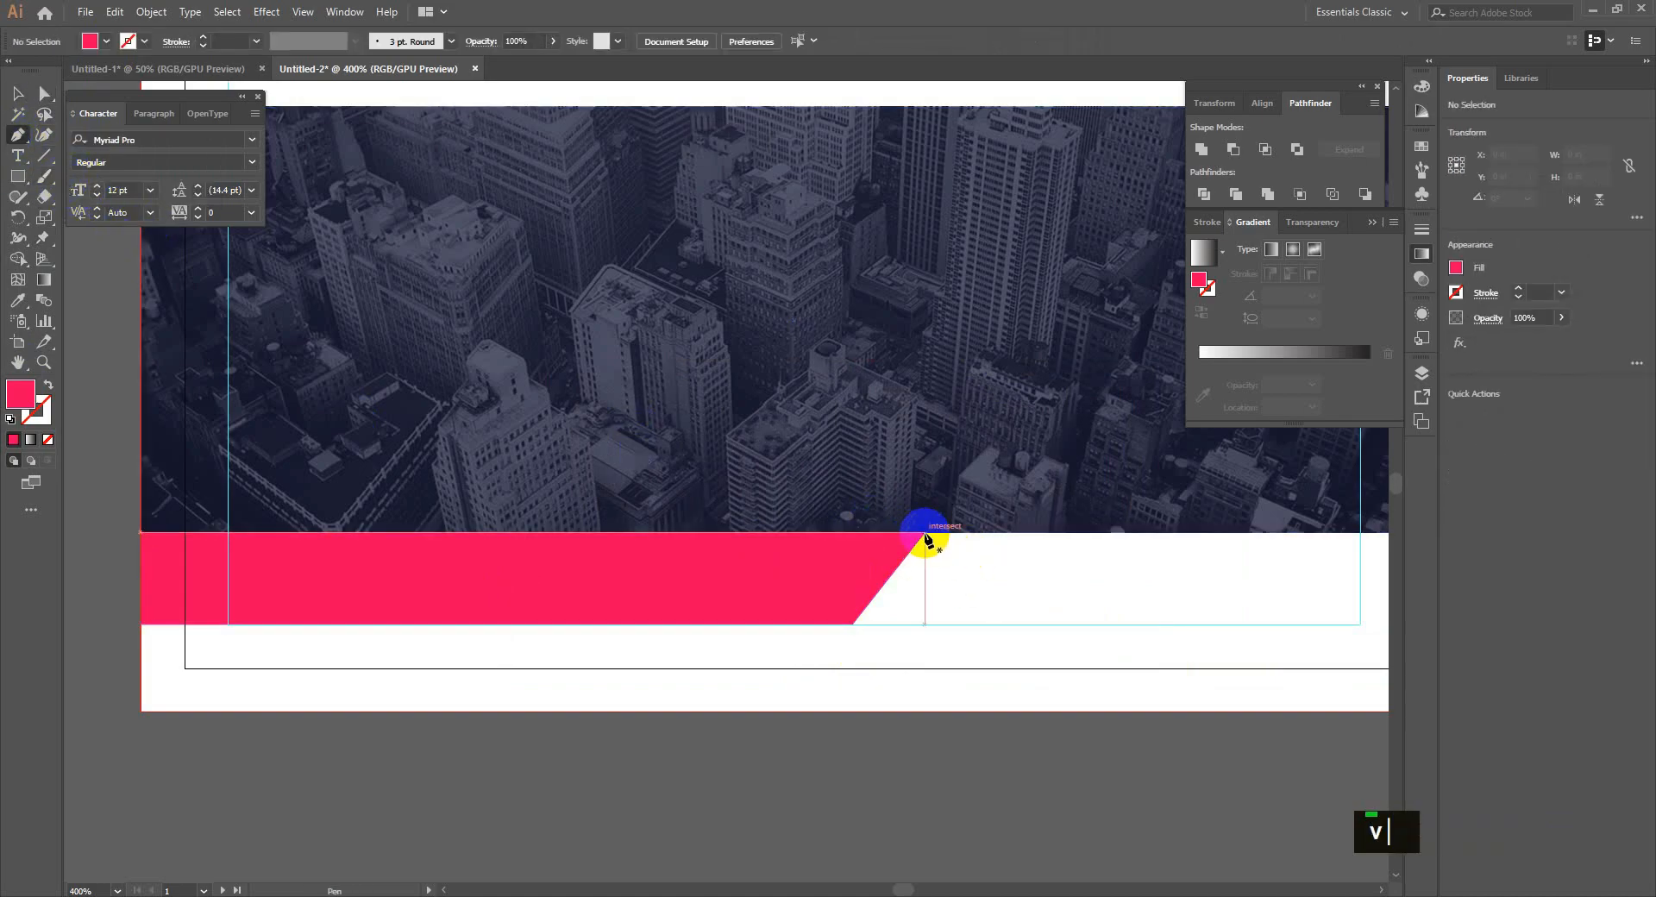
pyautogui.click(925, 533)
pyautogui.click(814, 432)
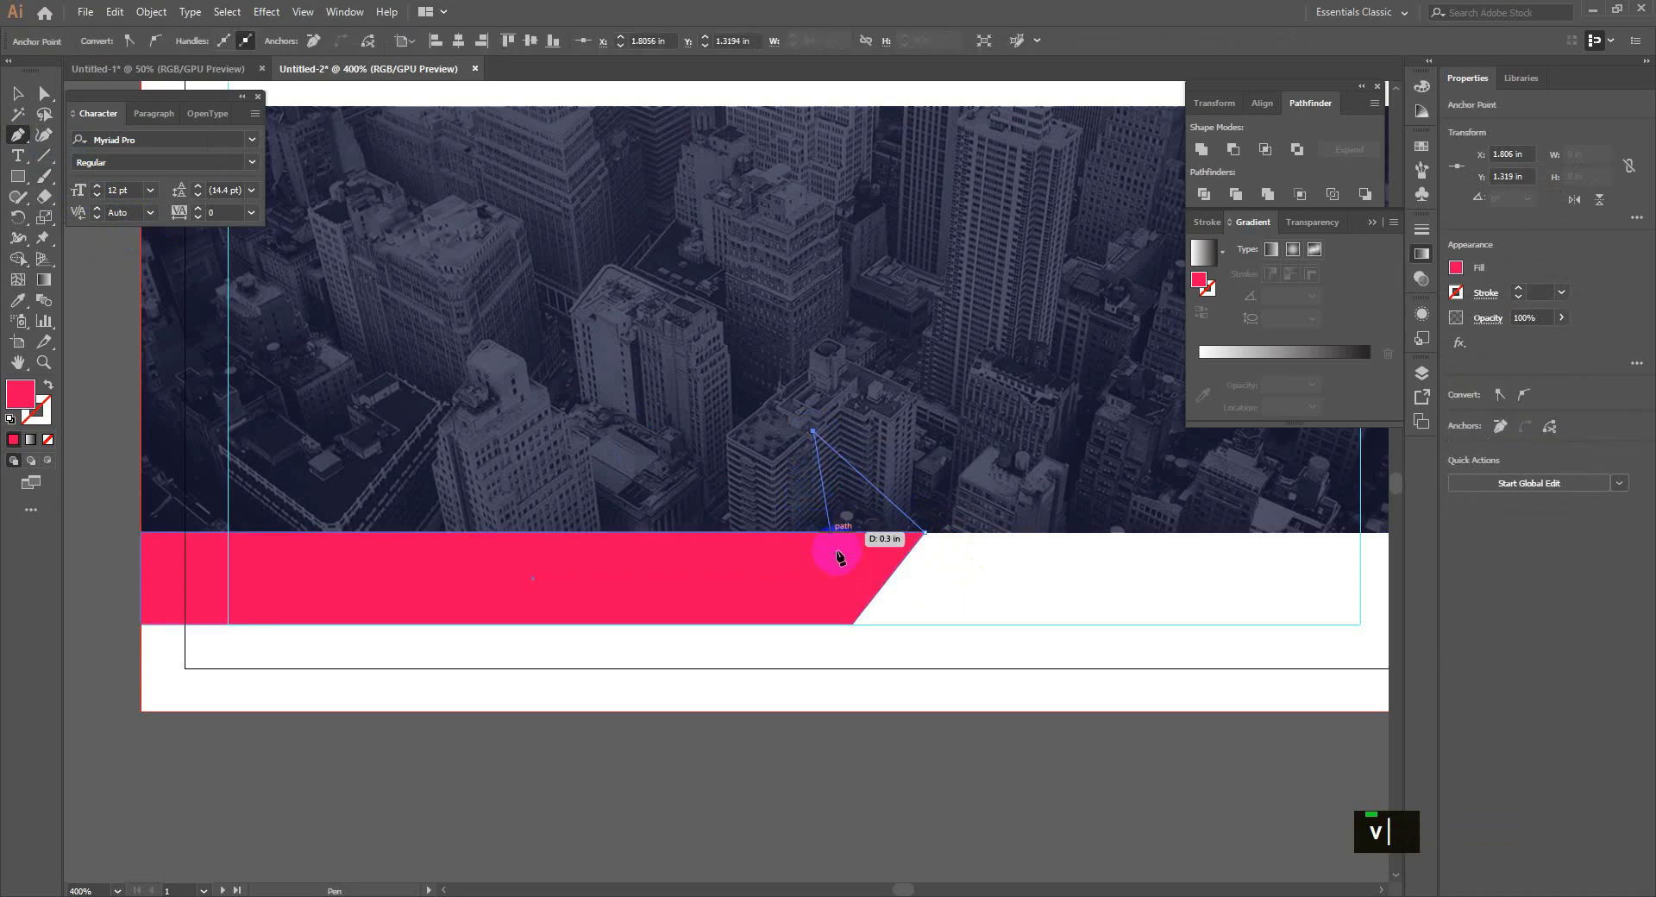
pyautogui.click(852, 622)
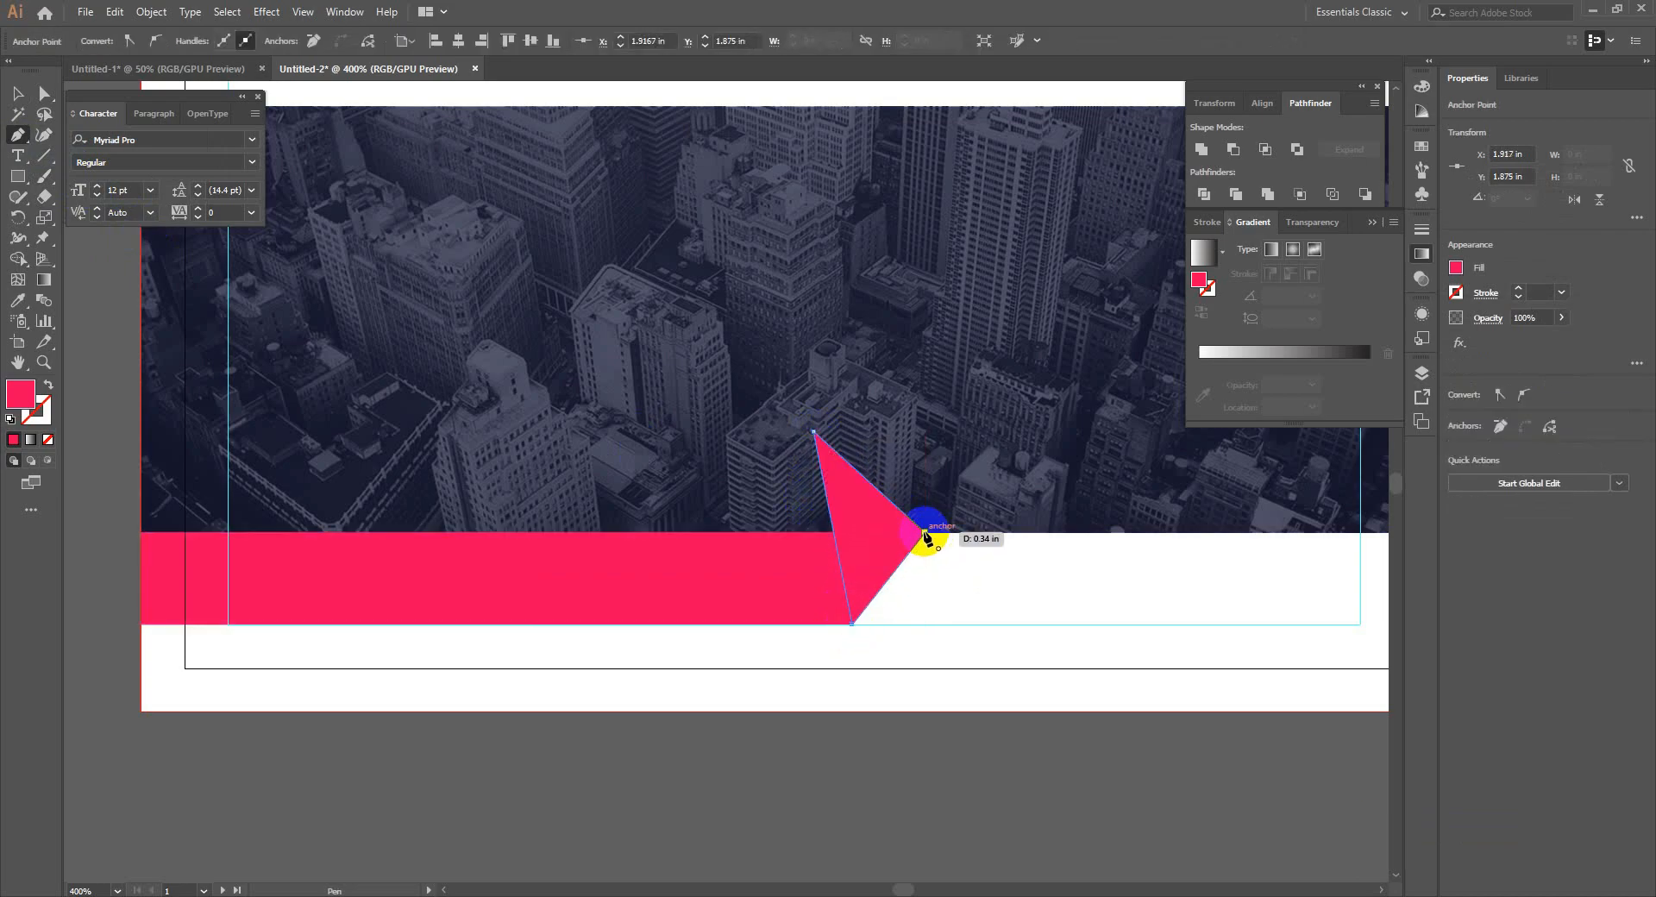
pyautogui.click(924, 534)
pyautogui.press('v')
pyautogui.click(955, 619)
pyautogui.hscroll(1, 944, 608)
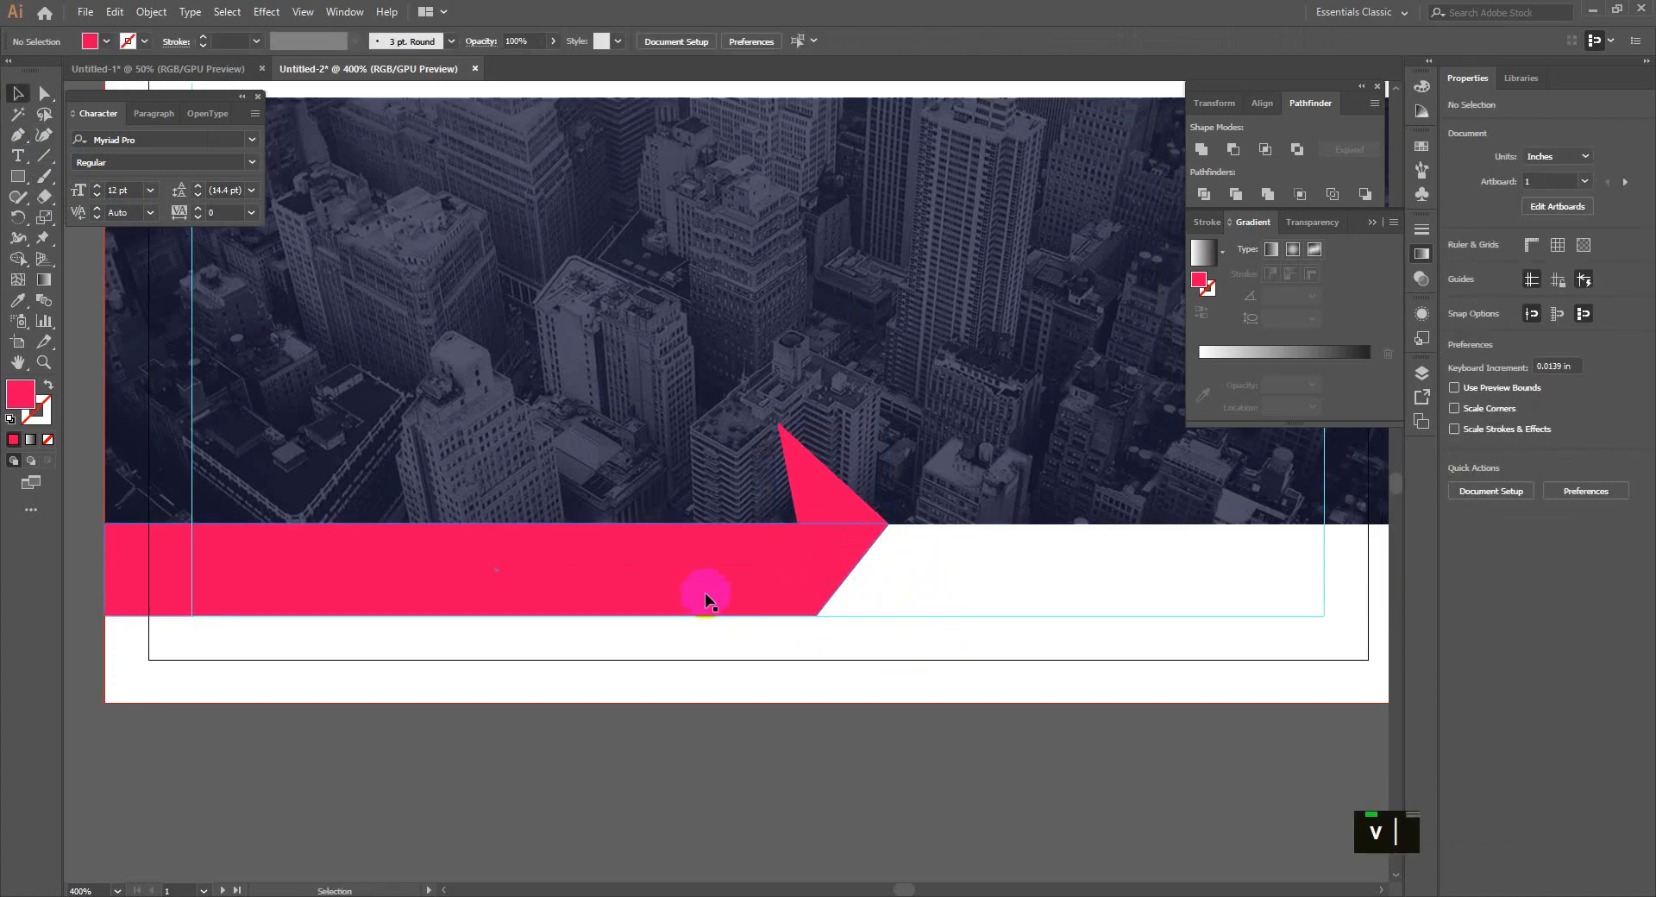
# Step: Recolor the triangle at the bar's slanted end with a darker pink, about #E2005C
pyautogui.click(836, 499)
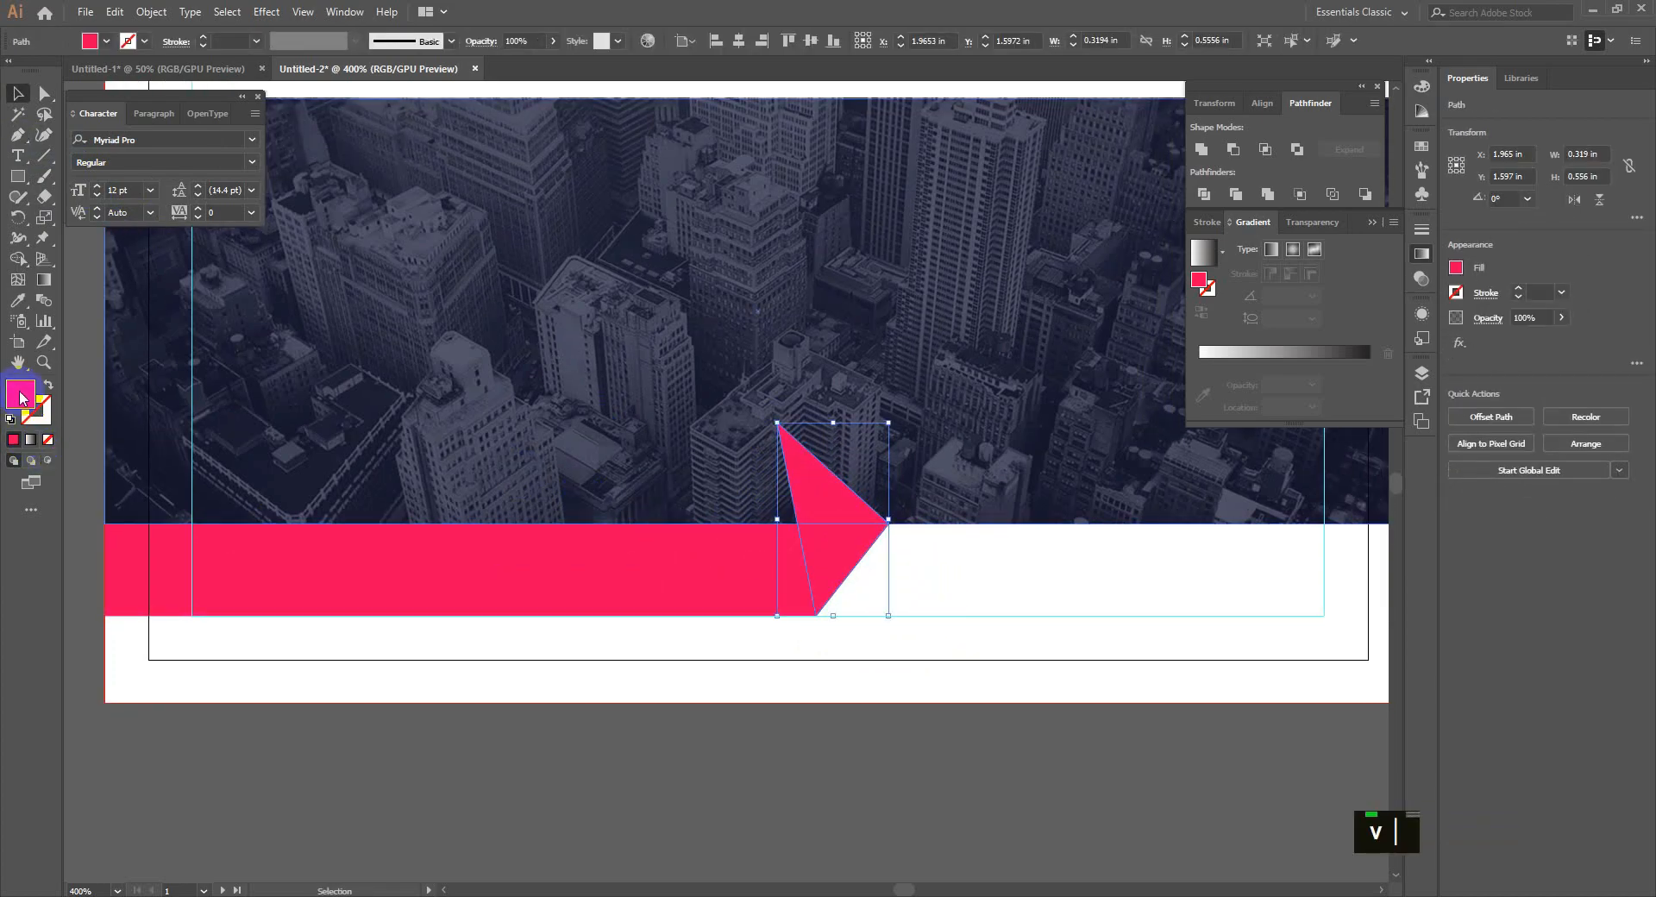
pyautogui.doubleClick(21, 397)
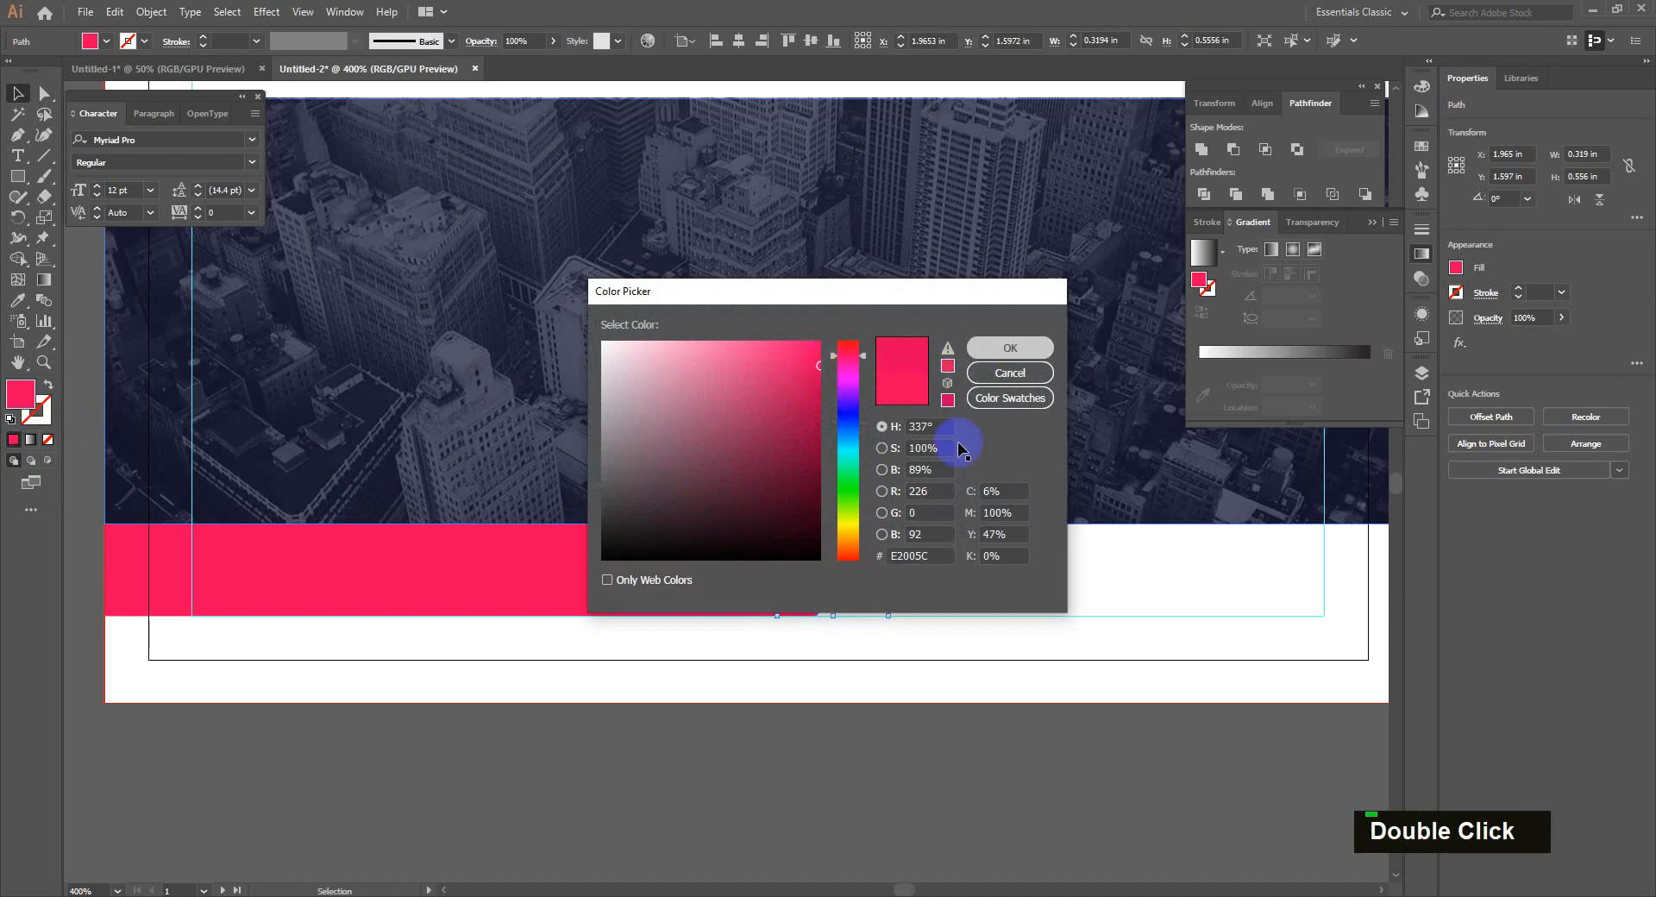
pyautogui.press('Return')
pyautogui.click(895, 707)
pyautogui.click(850, 562)
pyautogui.doubleClick(21, 395)
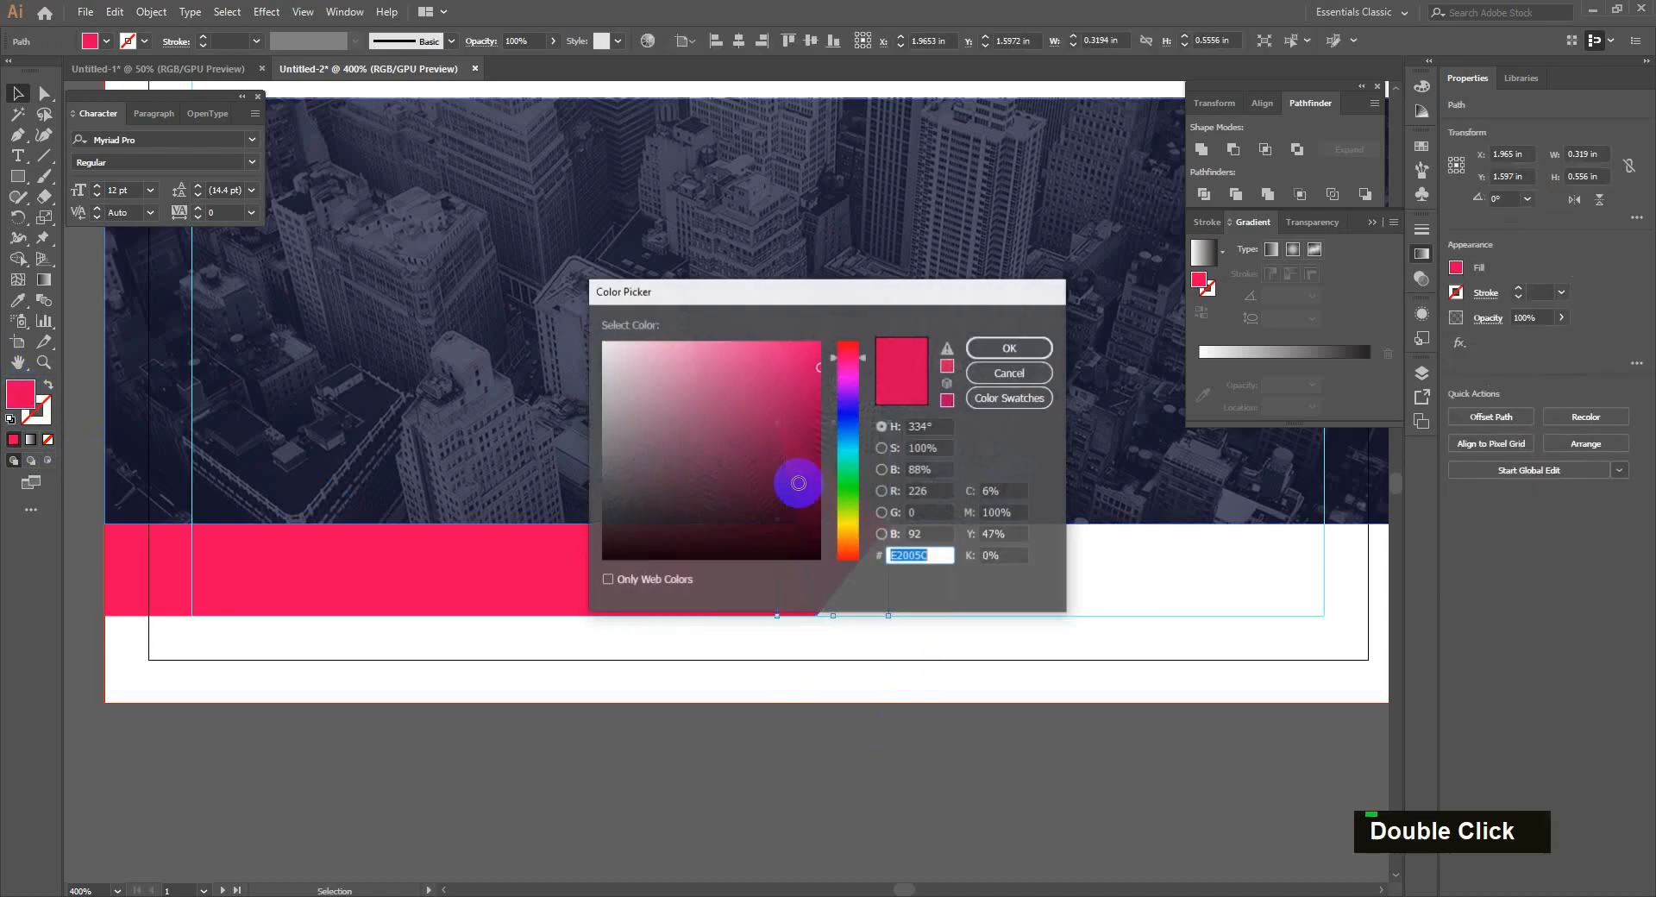
pyautogui.click(1011, 352)
pyautogui.click(905, 683)
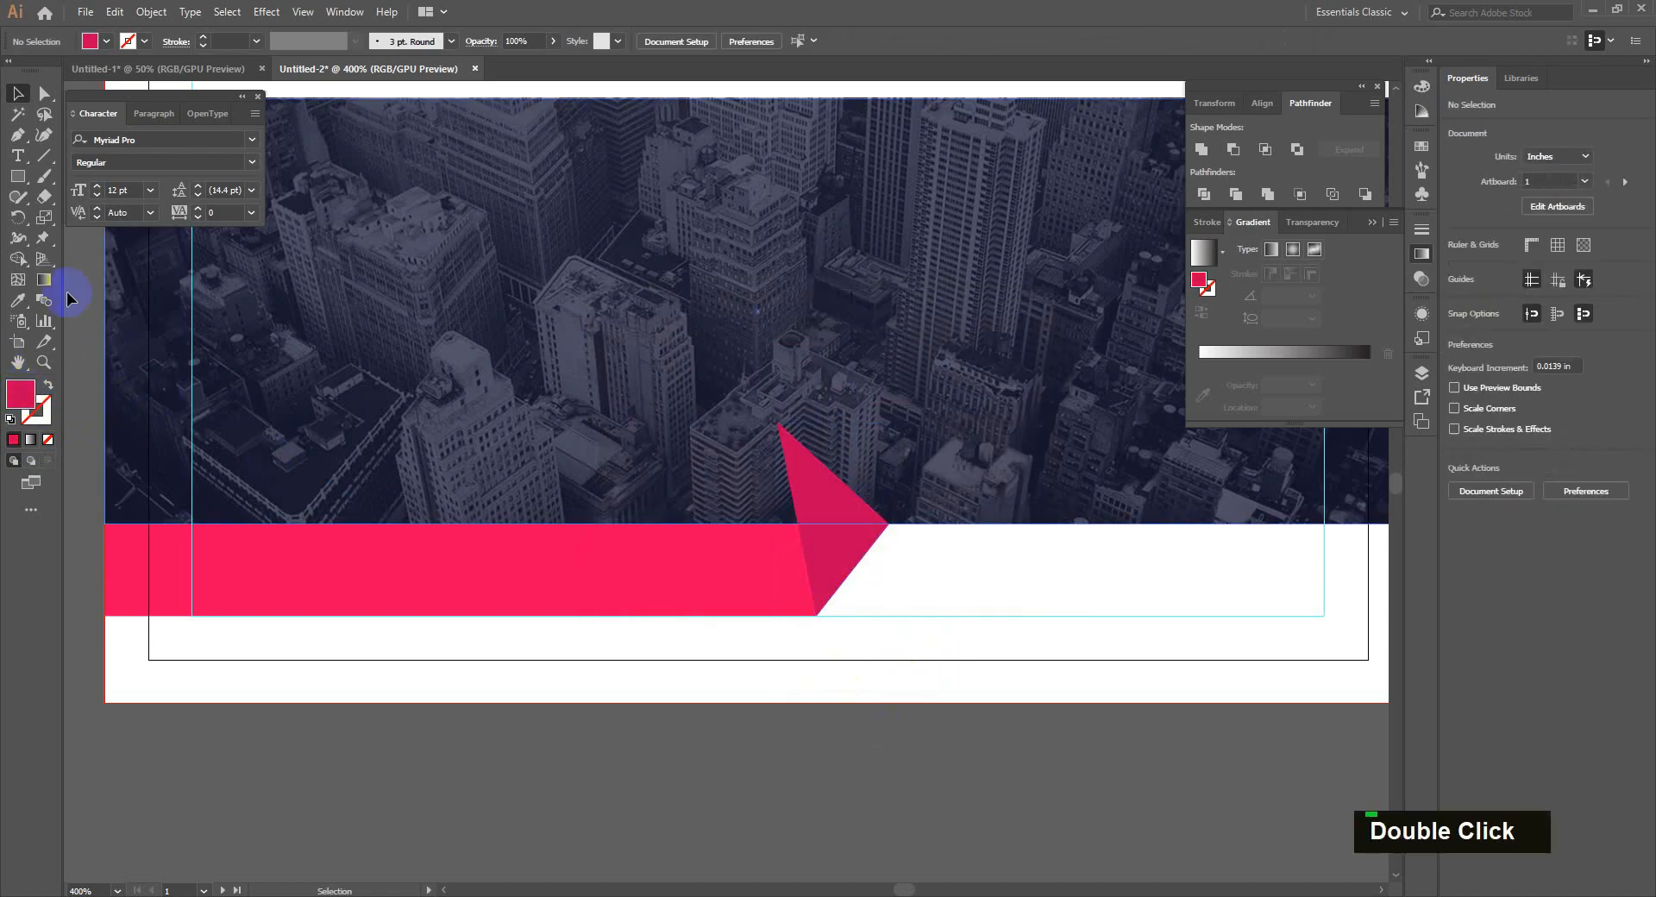
# Step: Draw a second triangle about 0.21 x 0.29 in between the first triangle's peak, its left side and the bar's upper edge
pyautogui.click(17, 134)
pyautogui.click(795, 434)
pyautogui.click(727, 522)
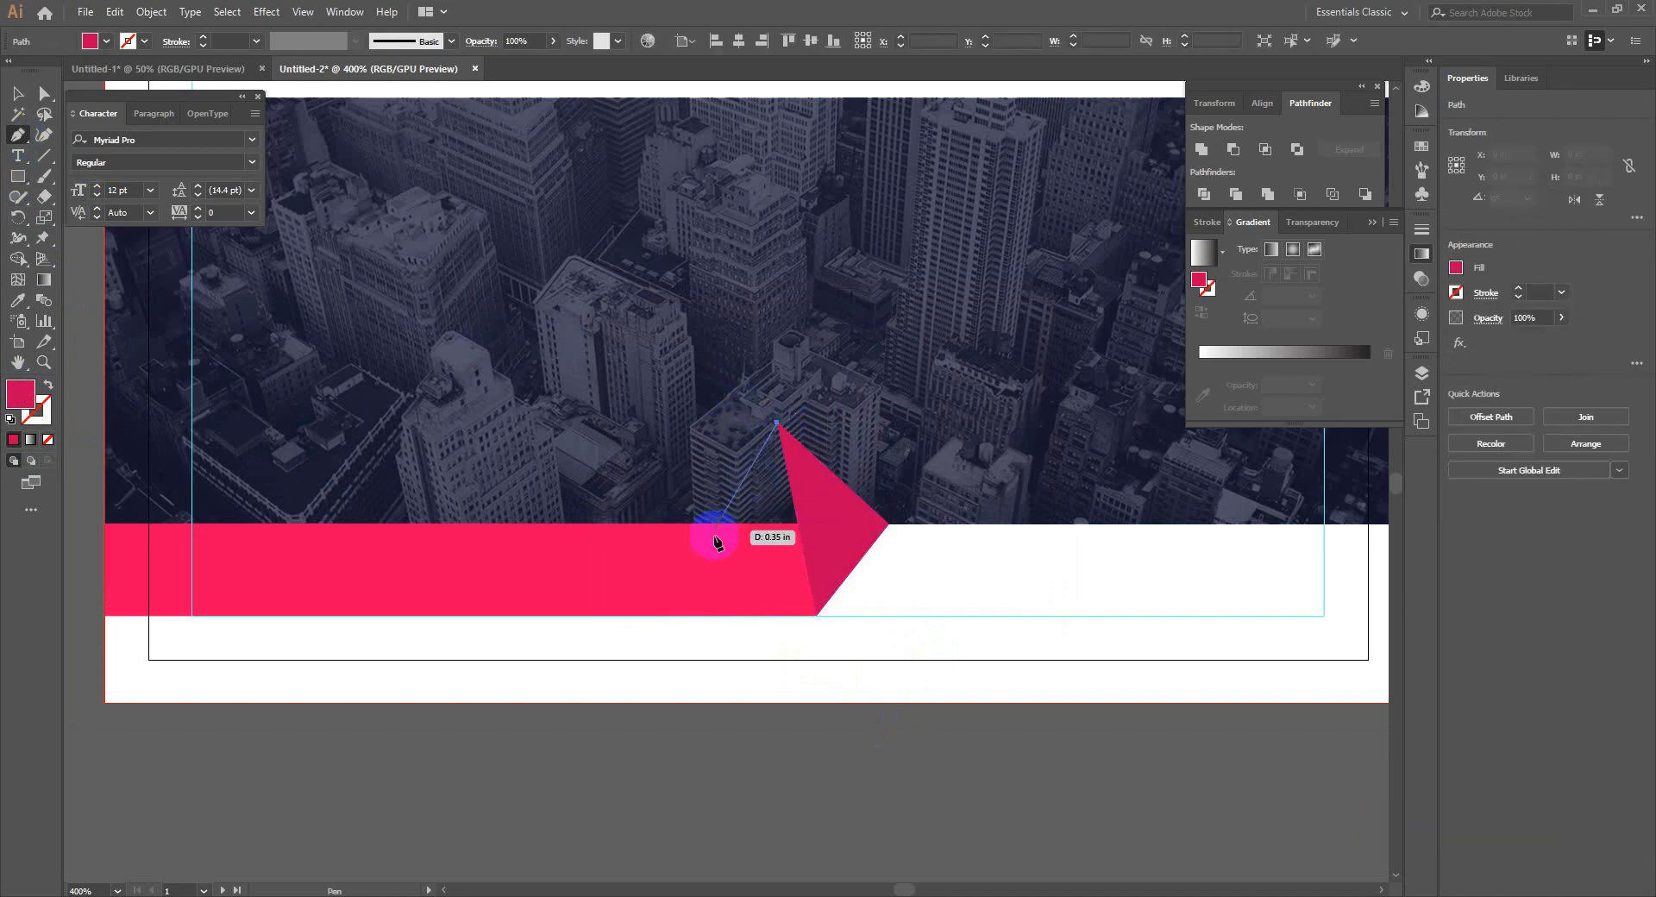
pyautogui.click(796, 522)
pyautogui.click(777, 425)
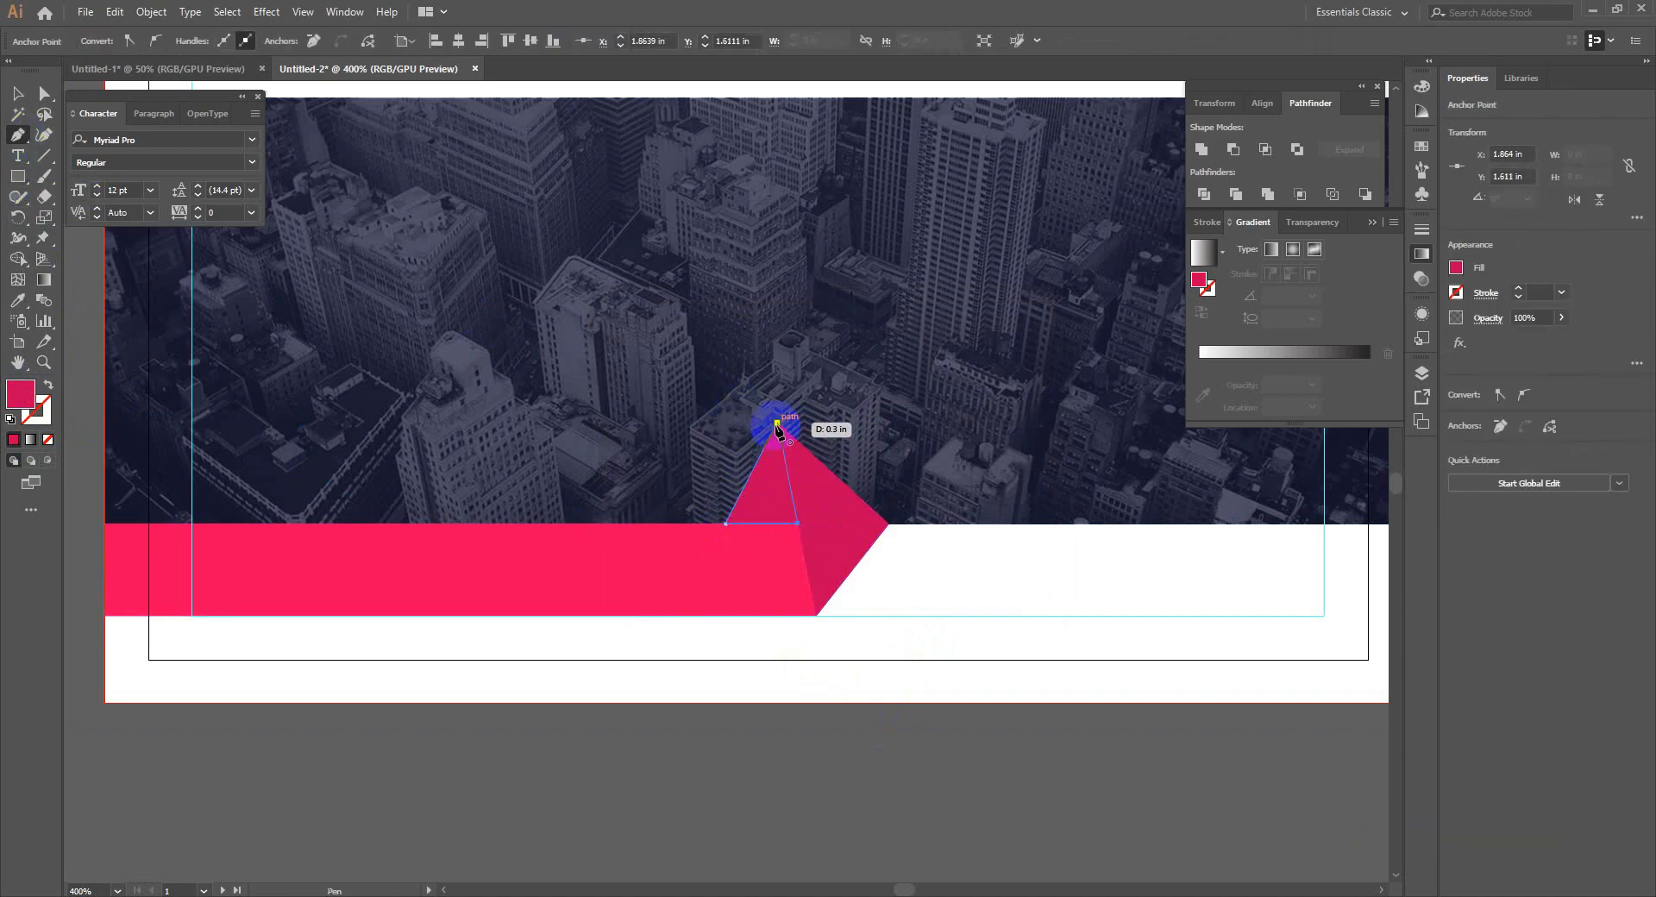
pyautogui.press('v')
# Step: Fill the smaller triangle with a dark crimson, about #A80041, to shade it as the back of the fold
pyautogui.doubleClick(21, 395)
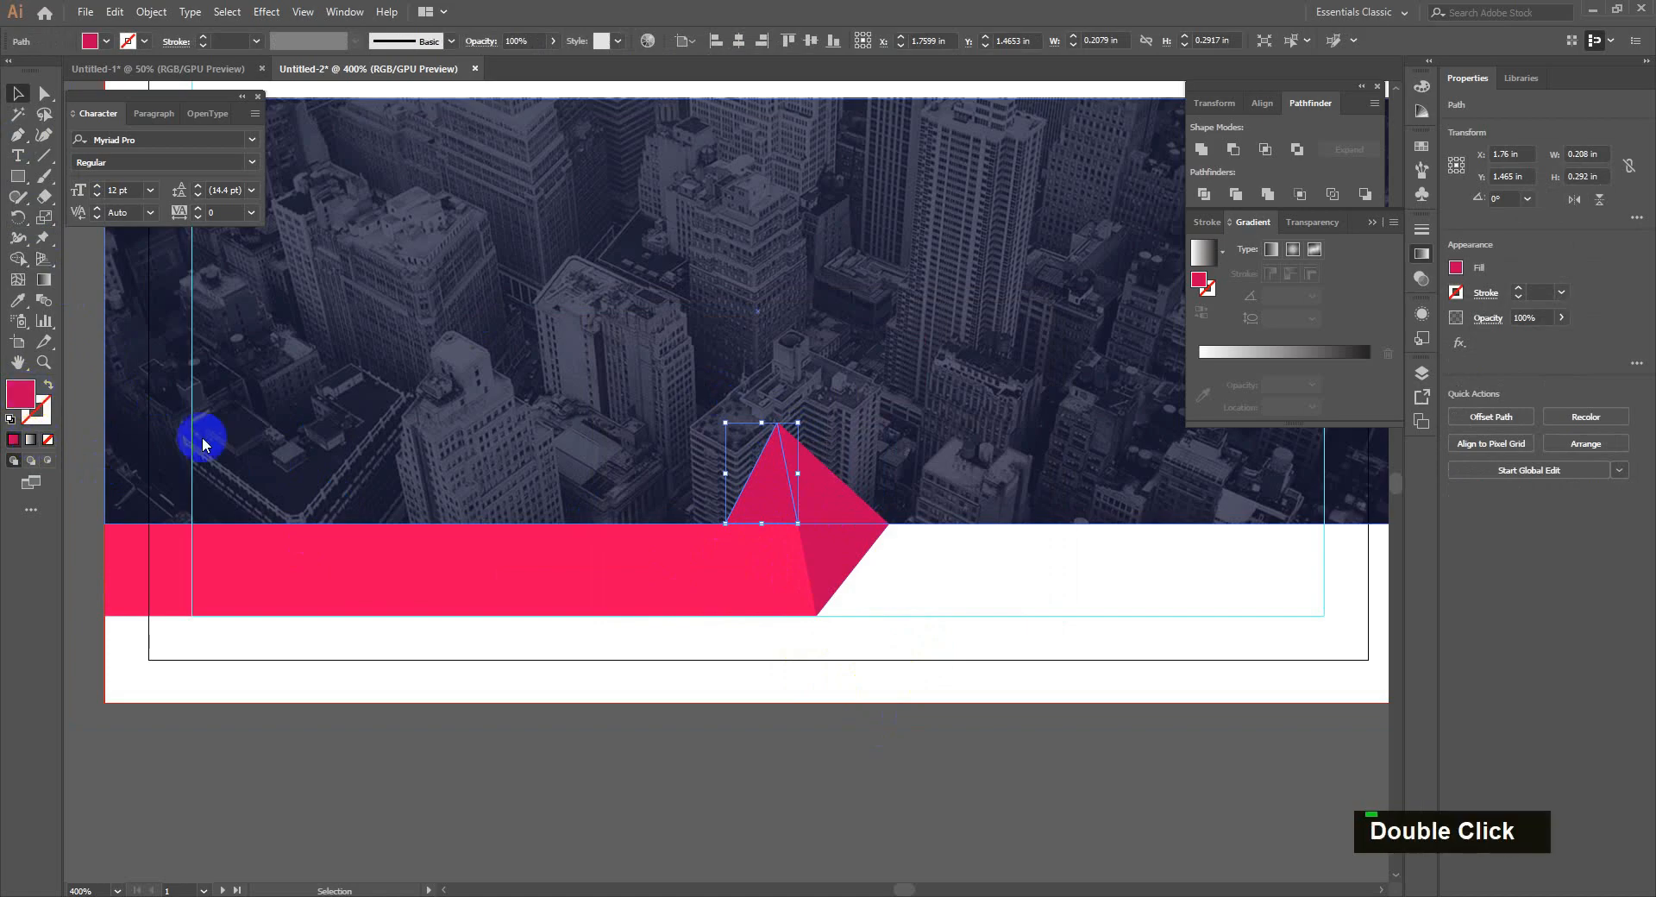
pyautogui.click(824, 424)
pyautogui.click(1009, 348)
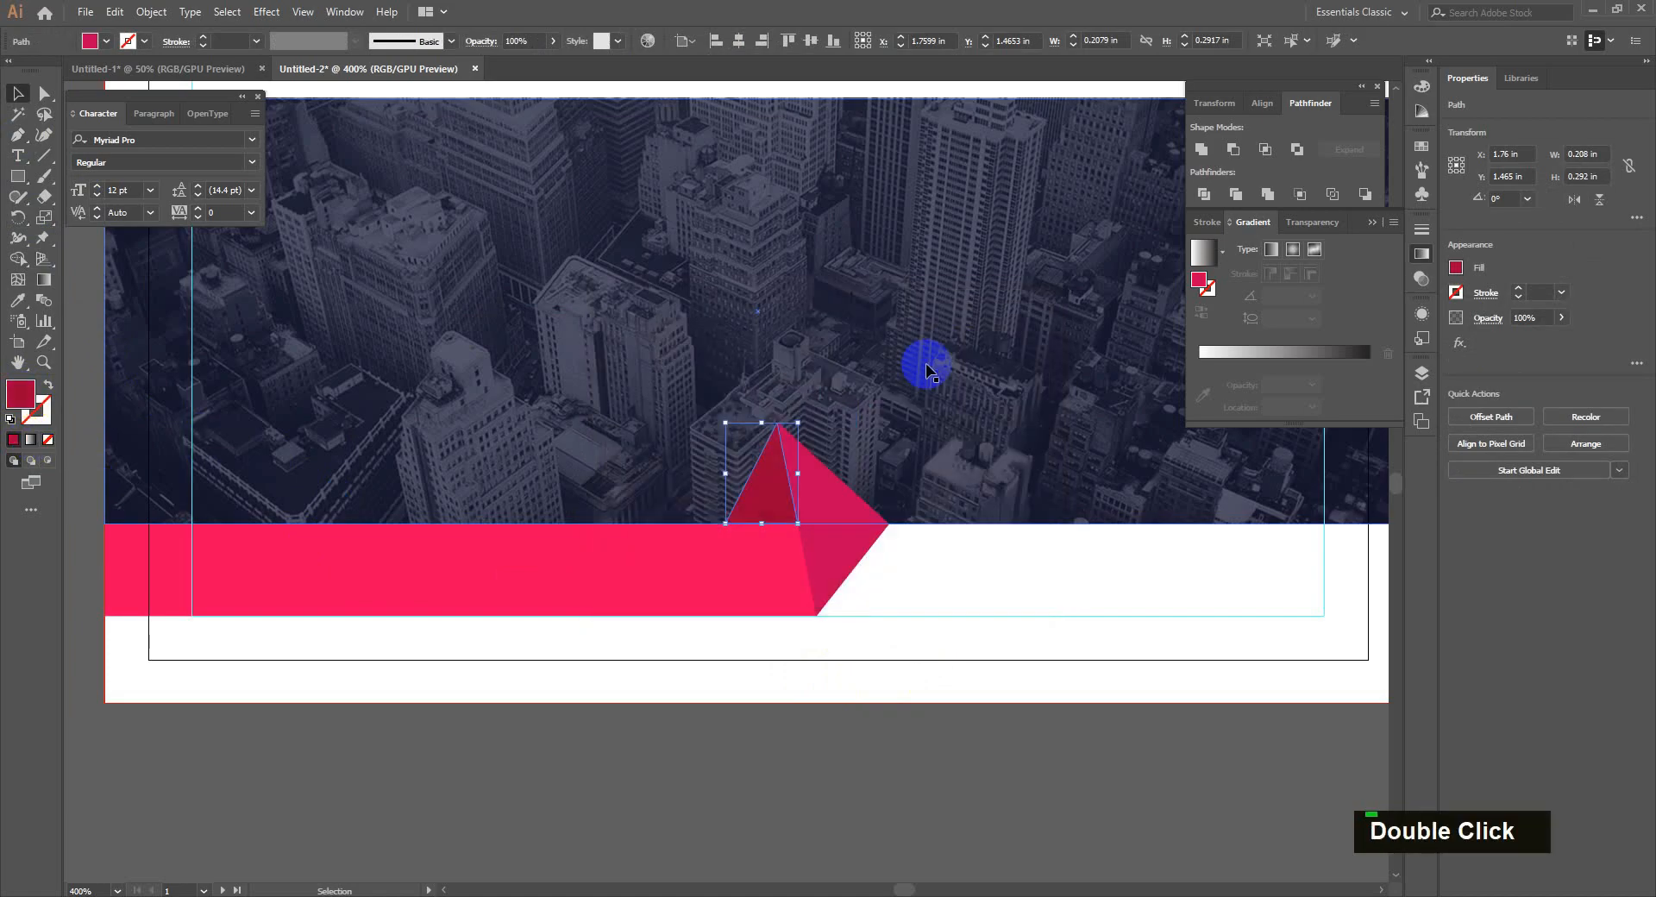
pyautogui.click(735, 688)
pyautogui.click(731, 514)
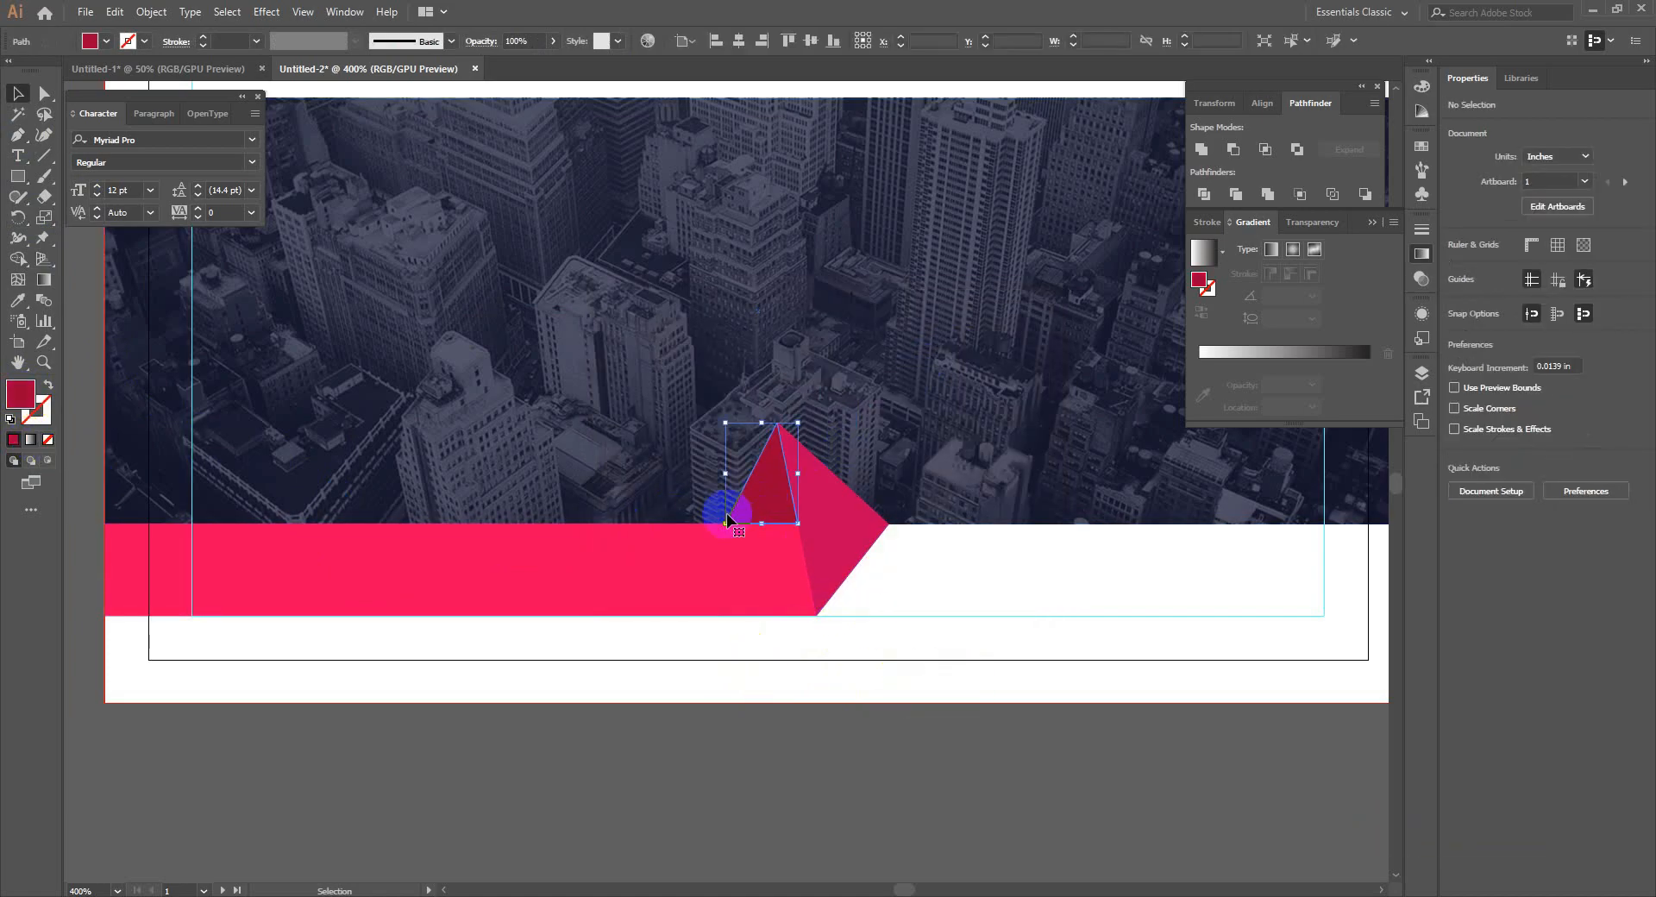
pyautogui.doubleClick(20, 395)
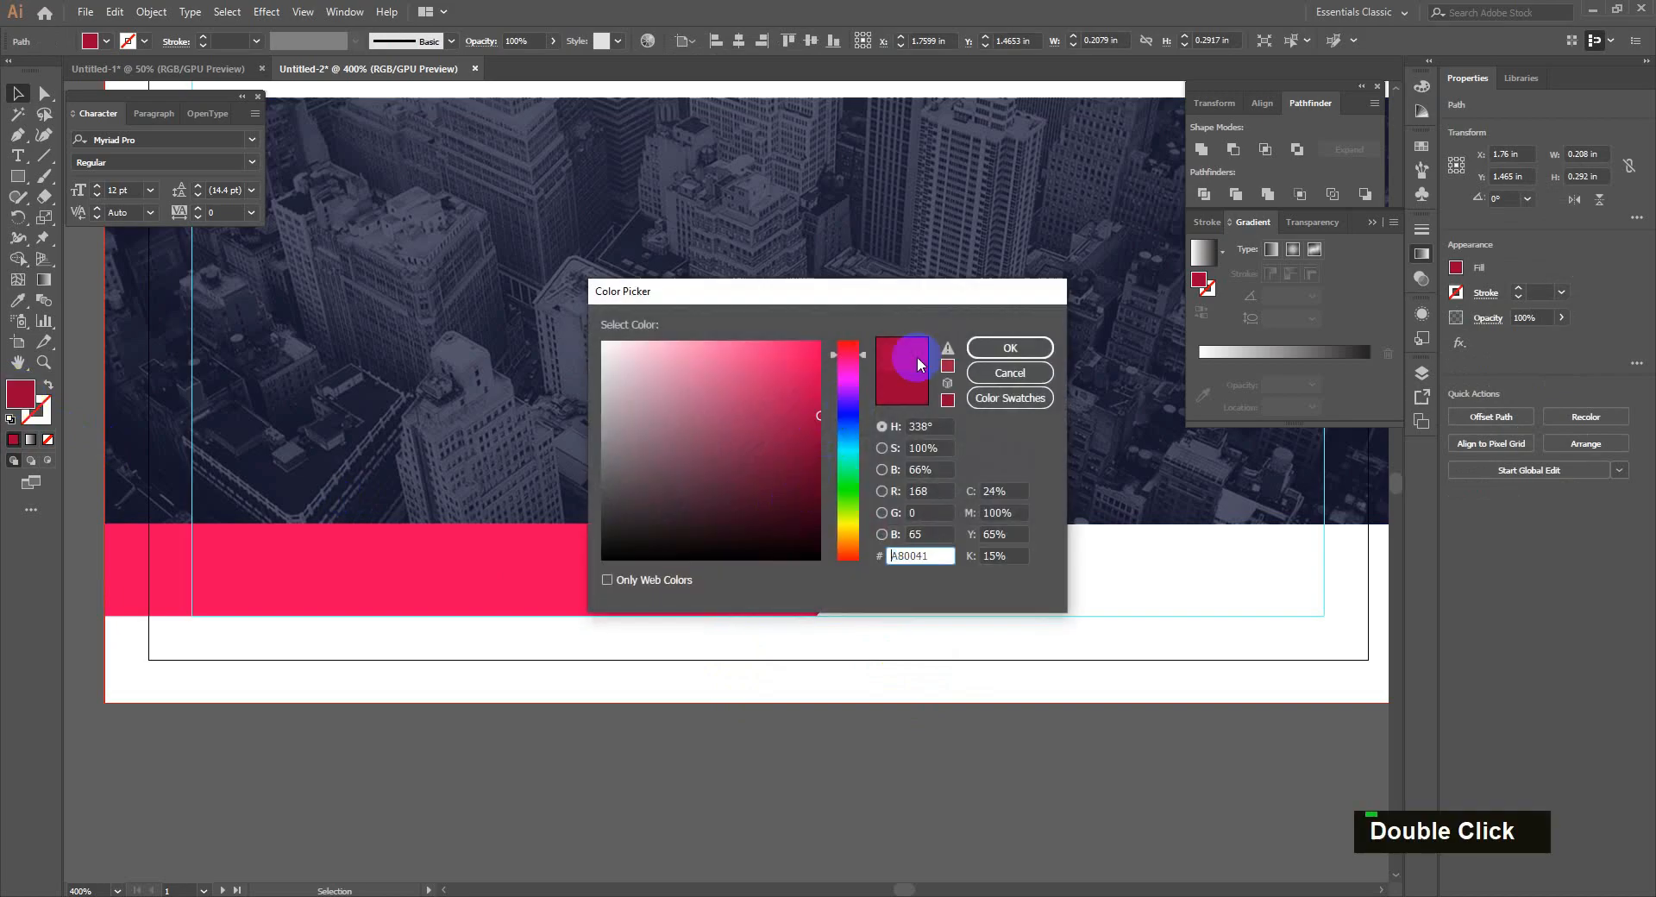
pyautogui.click(1010, 348)
pyautogui.click(857, 695)
# Step: Duplicate the pink bar with its two fold triangles onto the upper part of the photo and rotate the copy 180°
pyautogui.keyDown('alt'); pyautogui.scroll(-2, 857, 695); pyautogui.keyUp('alt')
pyautogui.press('space')
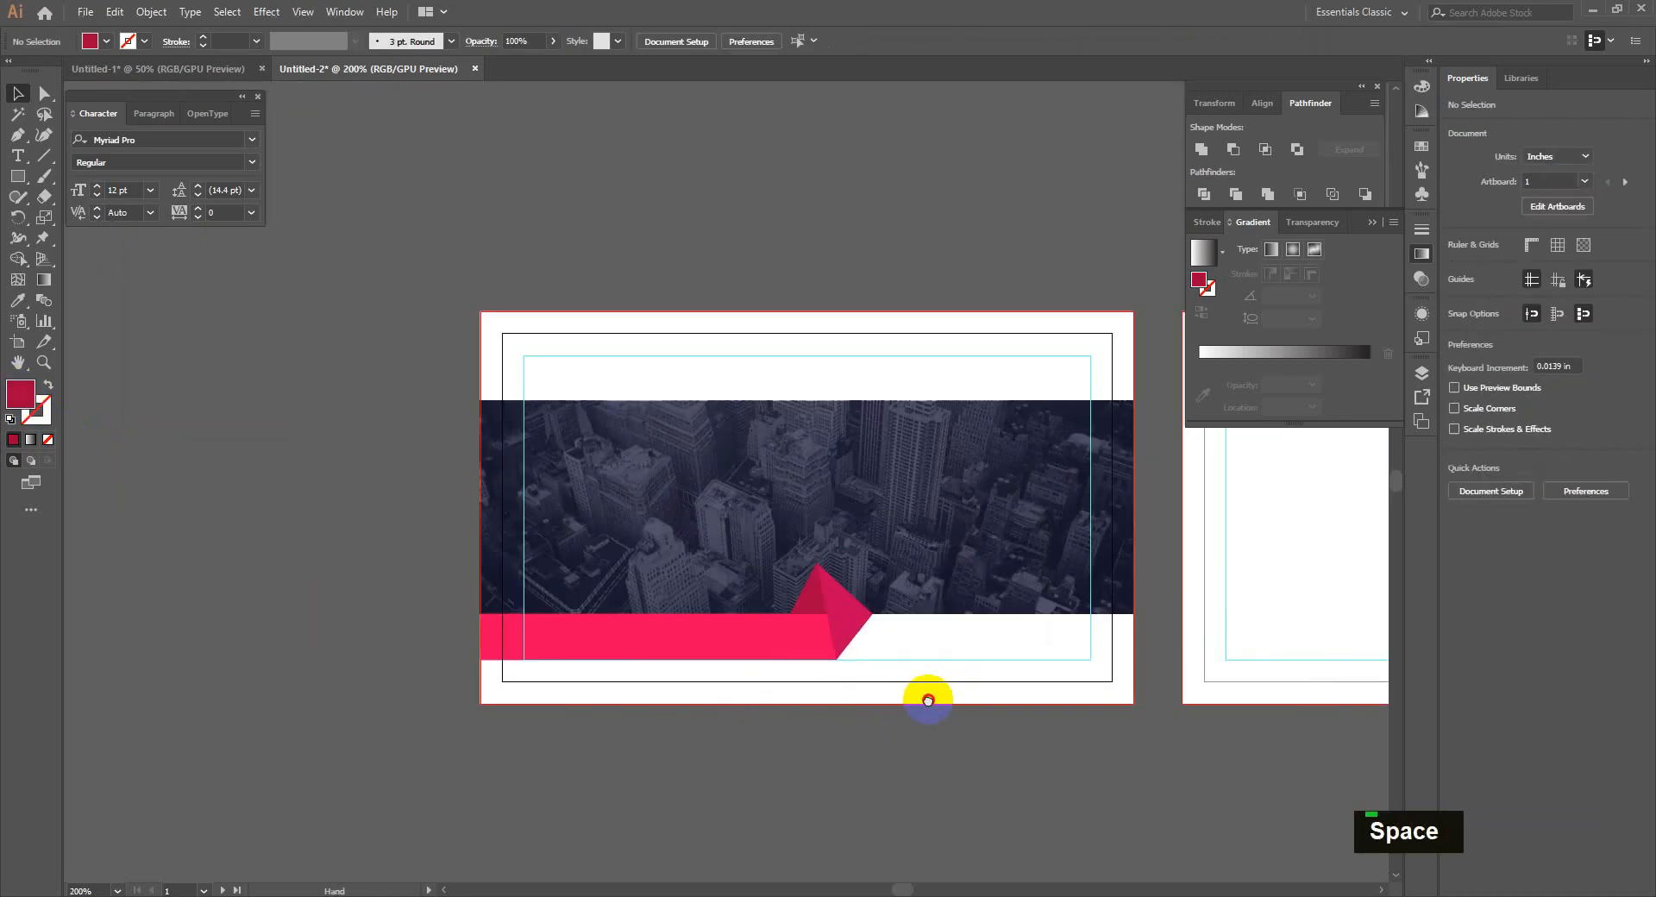
pyautogui.moveTo(928, 700); pyautogui.dragTo(871, 708)
pyautogui.keyDown('alt'); pyautogui.scroll(1, 830, 703); pyautogui.keyUp('alt')
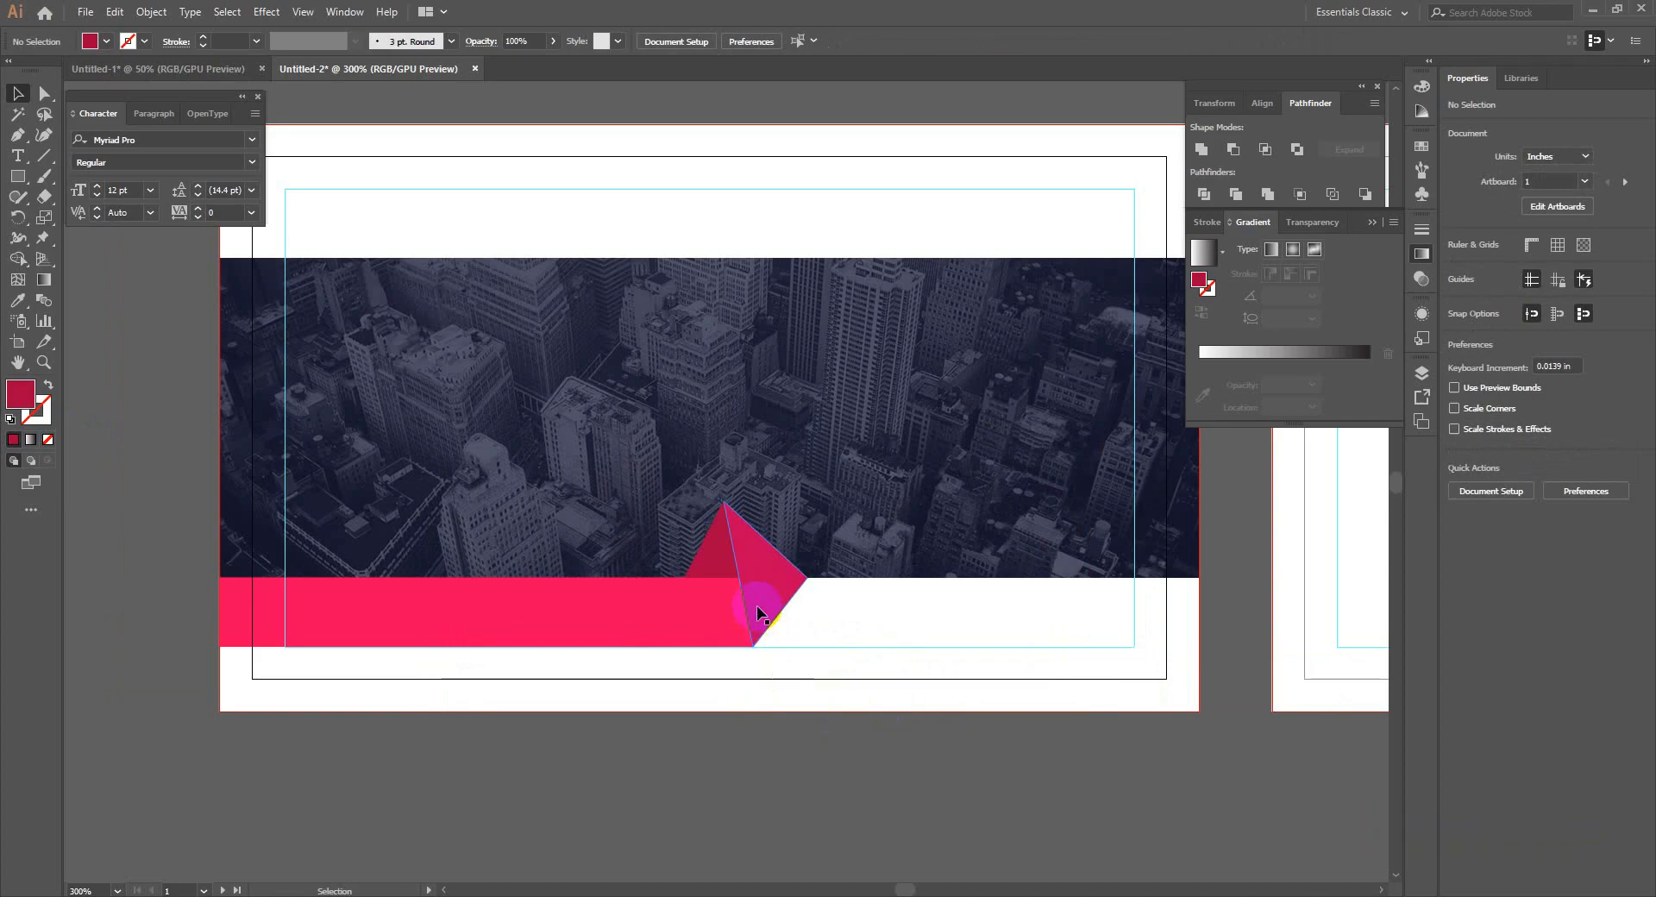
pyautogui.click(735, 583)
pyautogui.keyDown('shift'); pyautogui.click(702, 623); pyautogui.keyUp('shift')
pyautogui.keyDown('alt'); pyautogui.moveTo(578, 619); pyautogui.dragTo(777, 358); pyautogui.keyUp('alt')
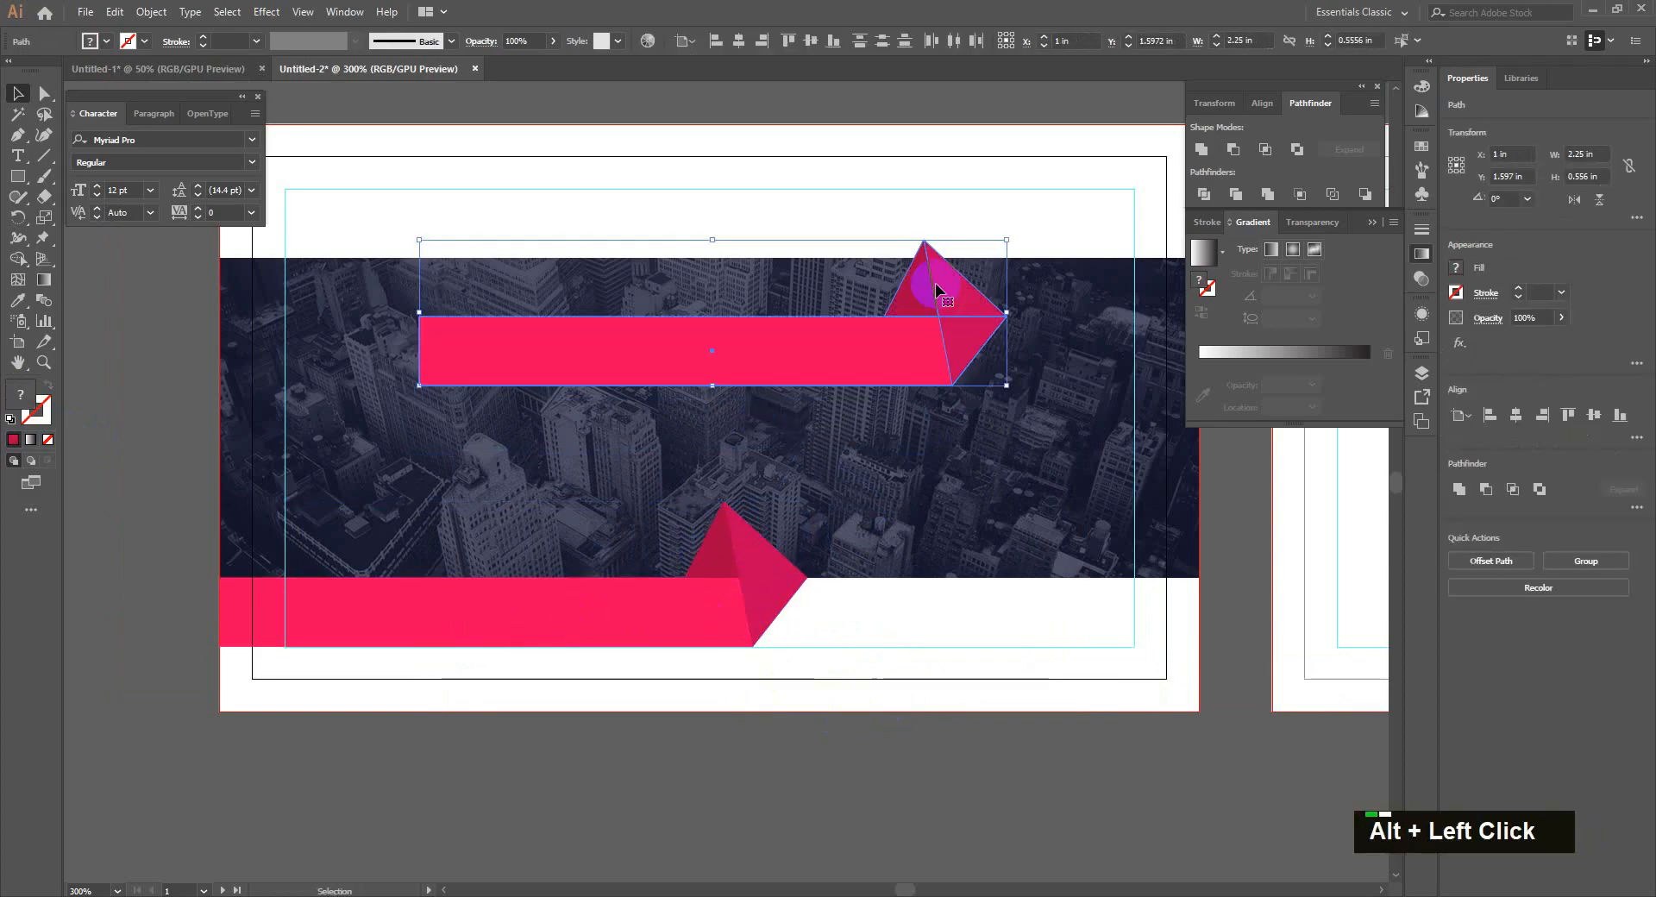
pyautogui.moveTo(1009, 235); pyautogui.dragTo(561, 379)
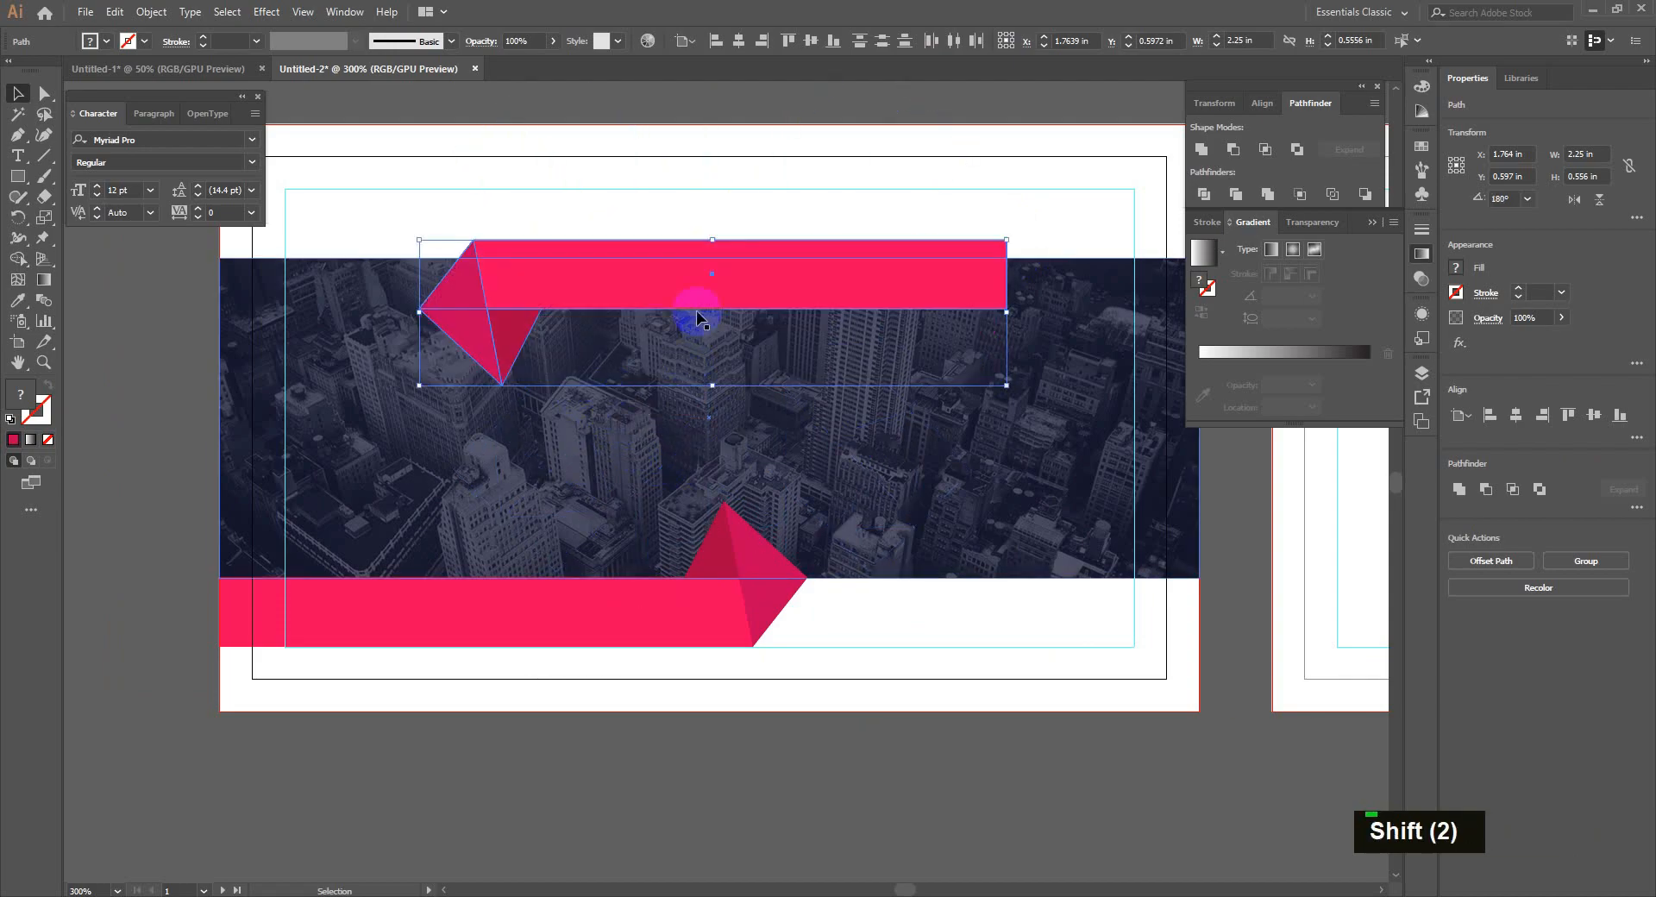
# Step: Place the rotated ribbon along the photo band's upper edge, flush with the artboard's right edge
pyautogui.moveTo(753, 262); pyautogui.dragTo(946, 204)
pyautogui.press('space')
pyautogui.moveTo(833, 227); pyautogui.dragTo(766, 248)
pyautogui.moveTo(1074, 238); pyautogui.dragTo(1075, 245)
pyautogui.click(787, 758)
pyautogui.press('space')
pyautogui.moveTo(787, 737); pyautogui.dragTo(805, 713)
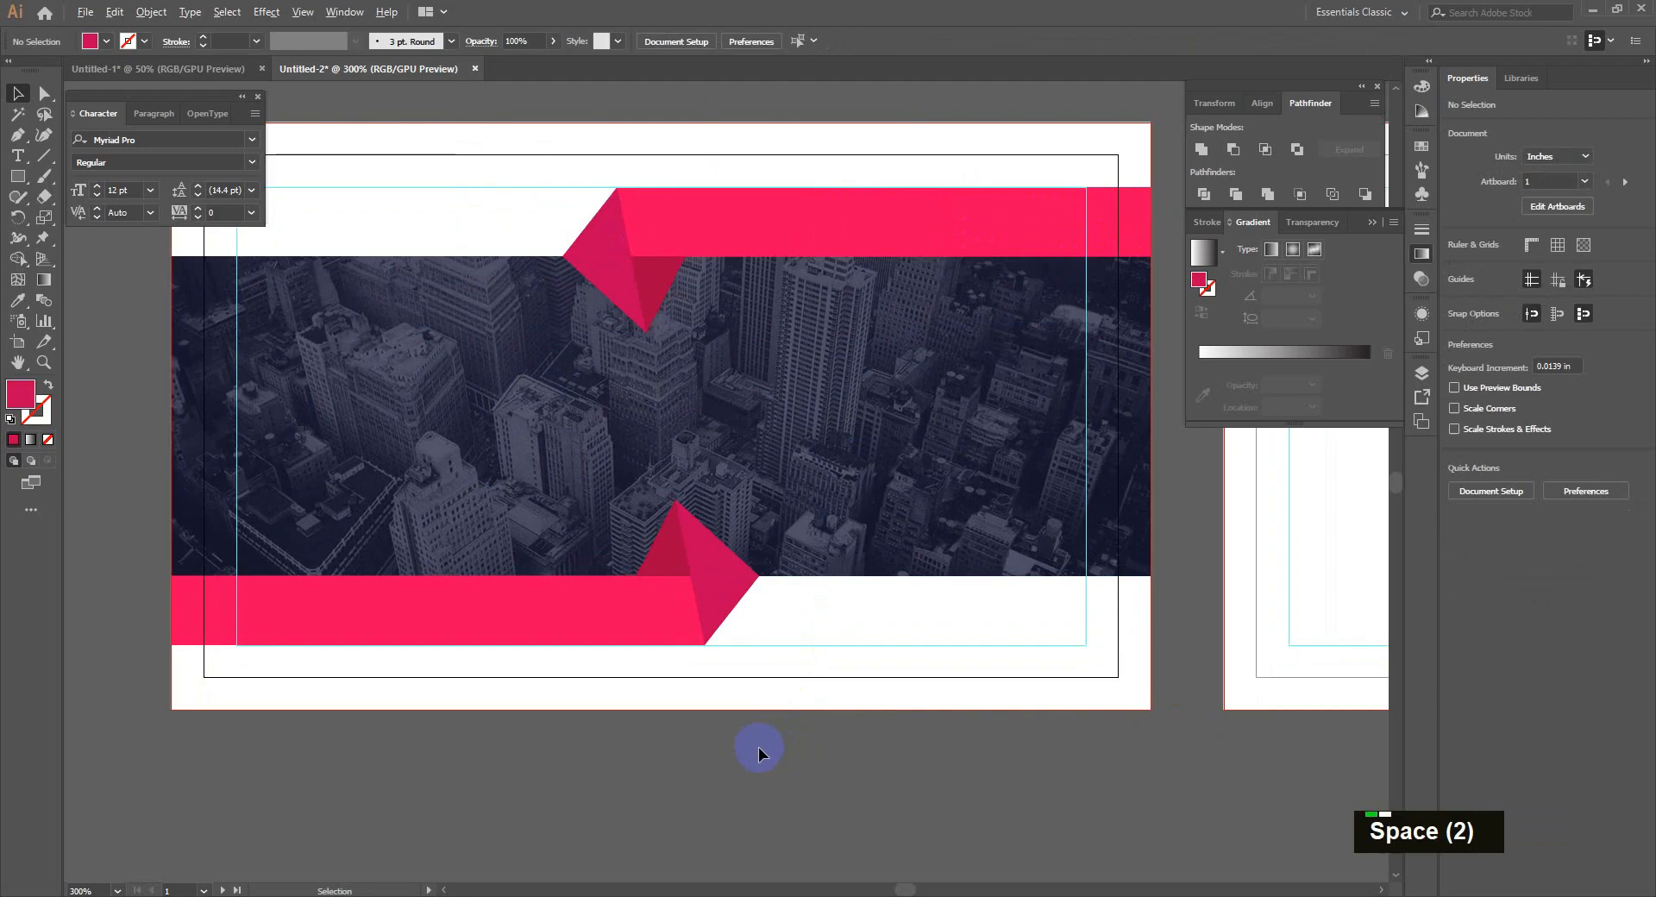
# Step: Add the text LOGOTEXT just below the first artboard
pyautogui.keyDown('alt'); pyautogui.scroll(-1, 758, 747); pyautogui.keyUp('alt')
pyautogui.keyDown('alt'); pyautogui.scroll(1, 758, 746); pyautogui.keyUp('alt')
pyautogui.scroll(-1, 758, 748)
pyautogui.keyDown('alt'); pyautogui.scroll(-1, 915, 740); pyautogui.keyUp('alt')
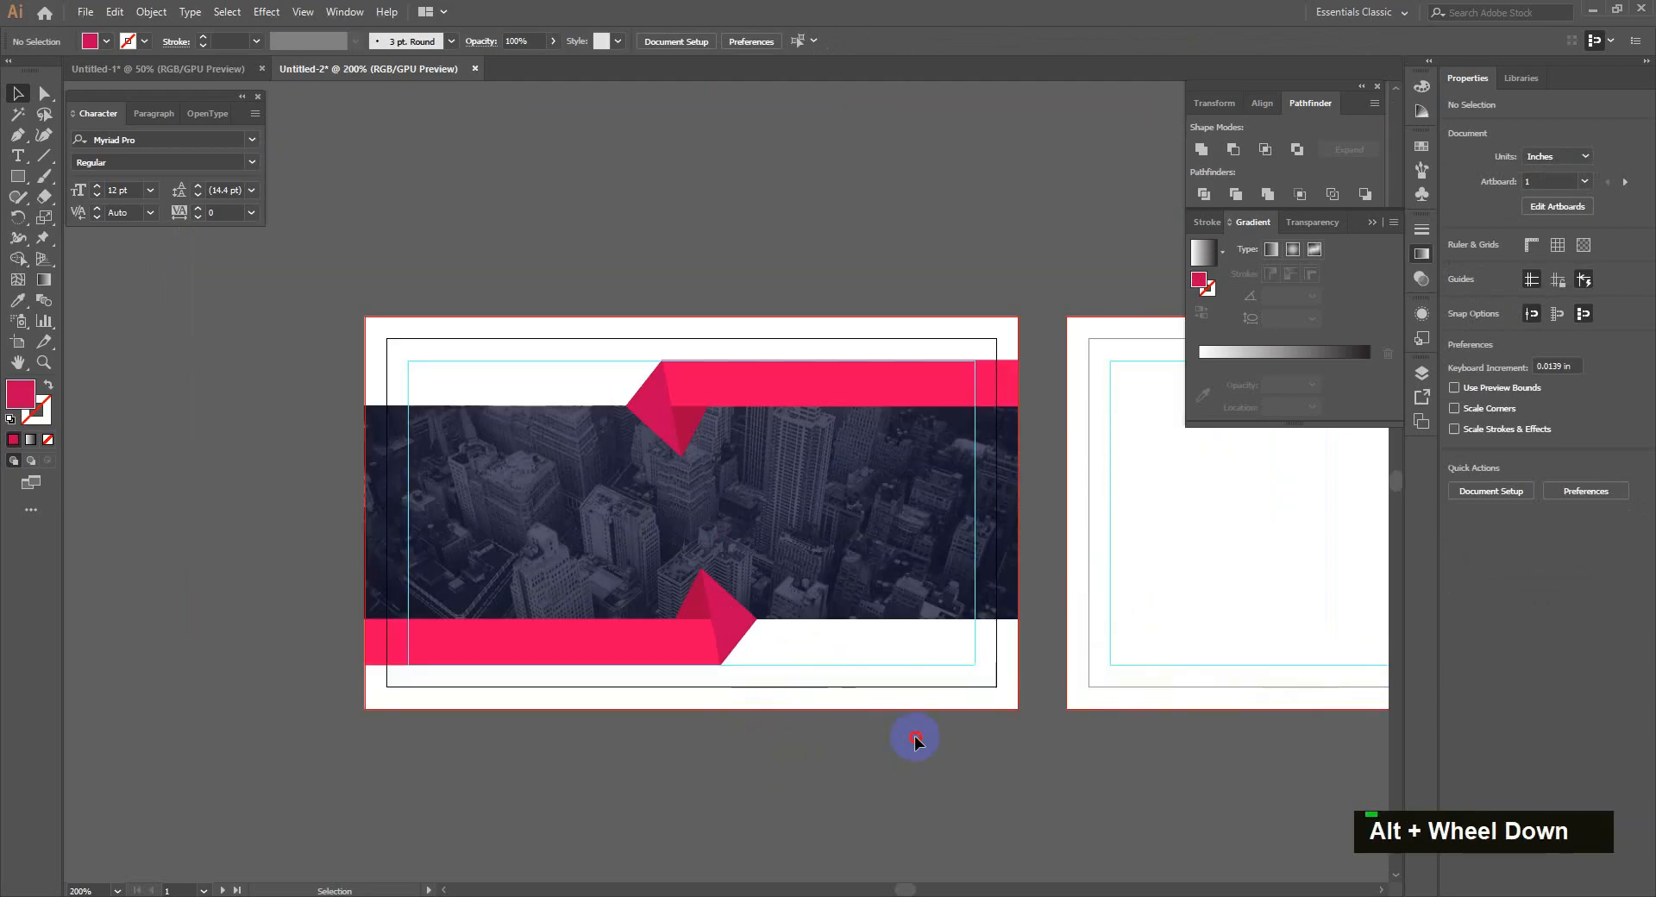
pyautogui.doubleClick(790, 725)
pyautogui.keyDown('alt'); pyautogui.scroll(1, 788, 723); pyautogui.keyUp('alt')
pyautogui.press('t')
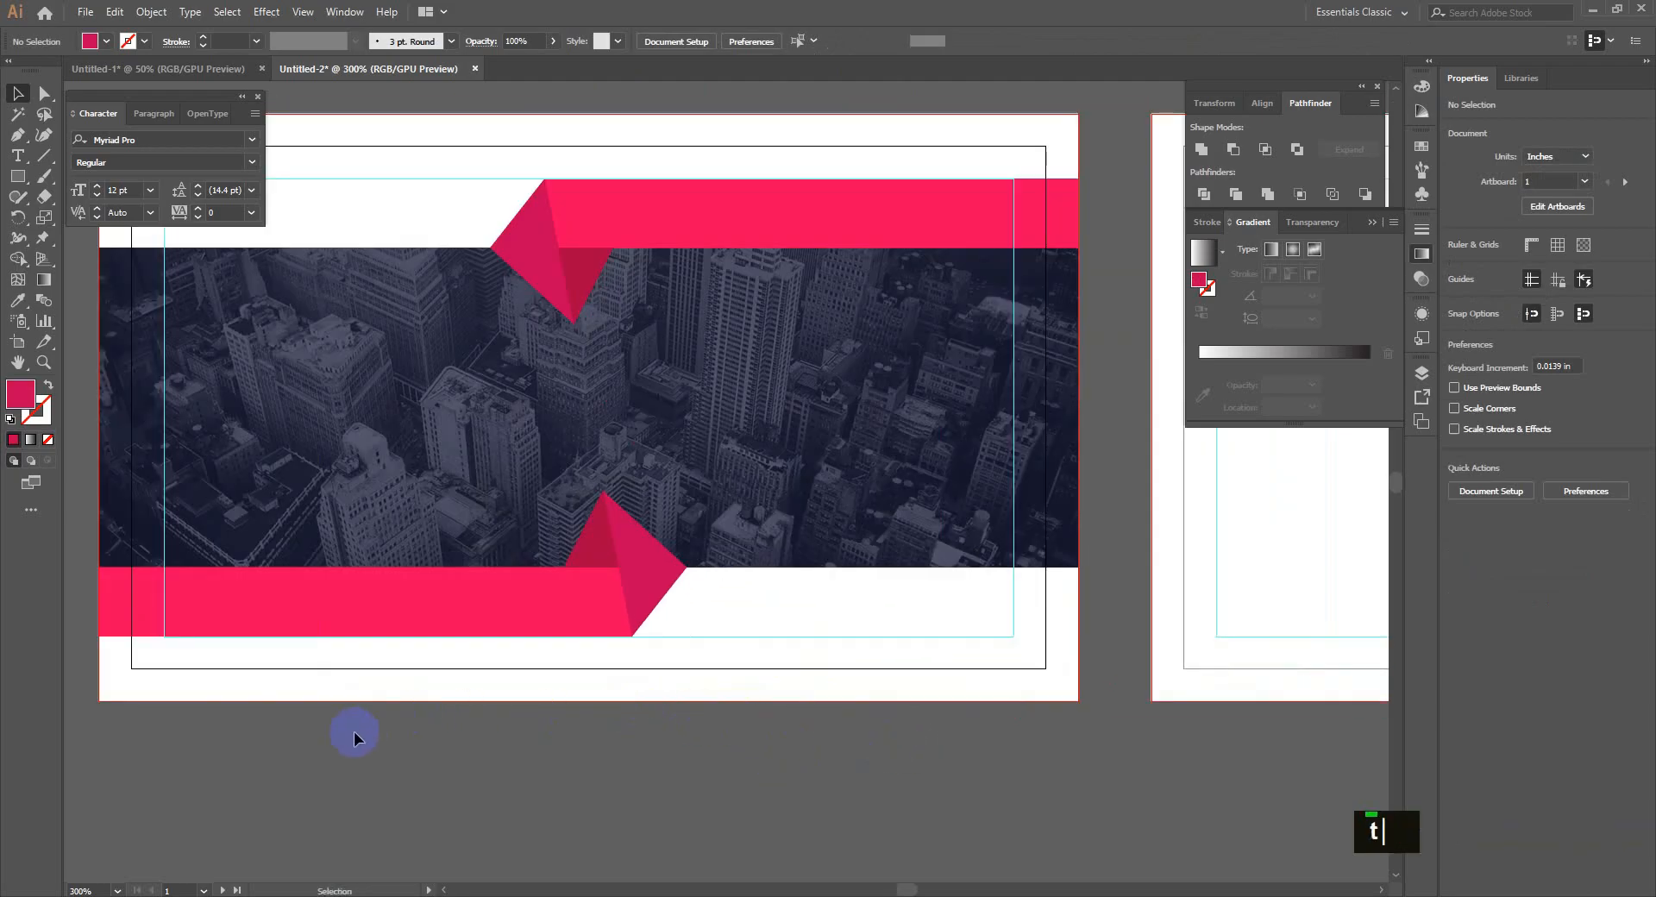
pyautogui.click(353, 731)
pyautogui.write('LOGOTEXT')
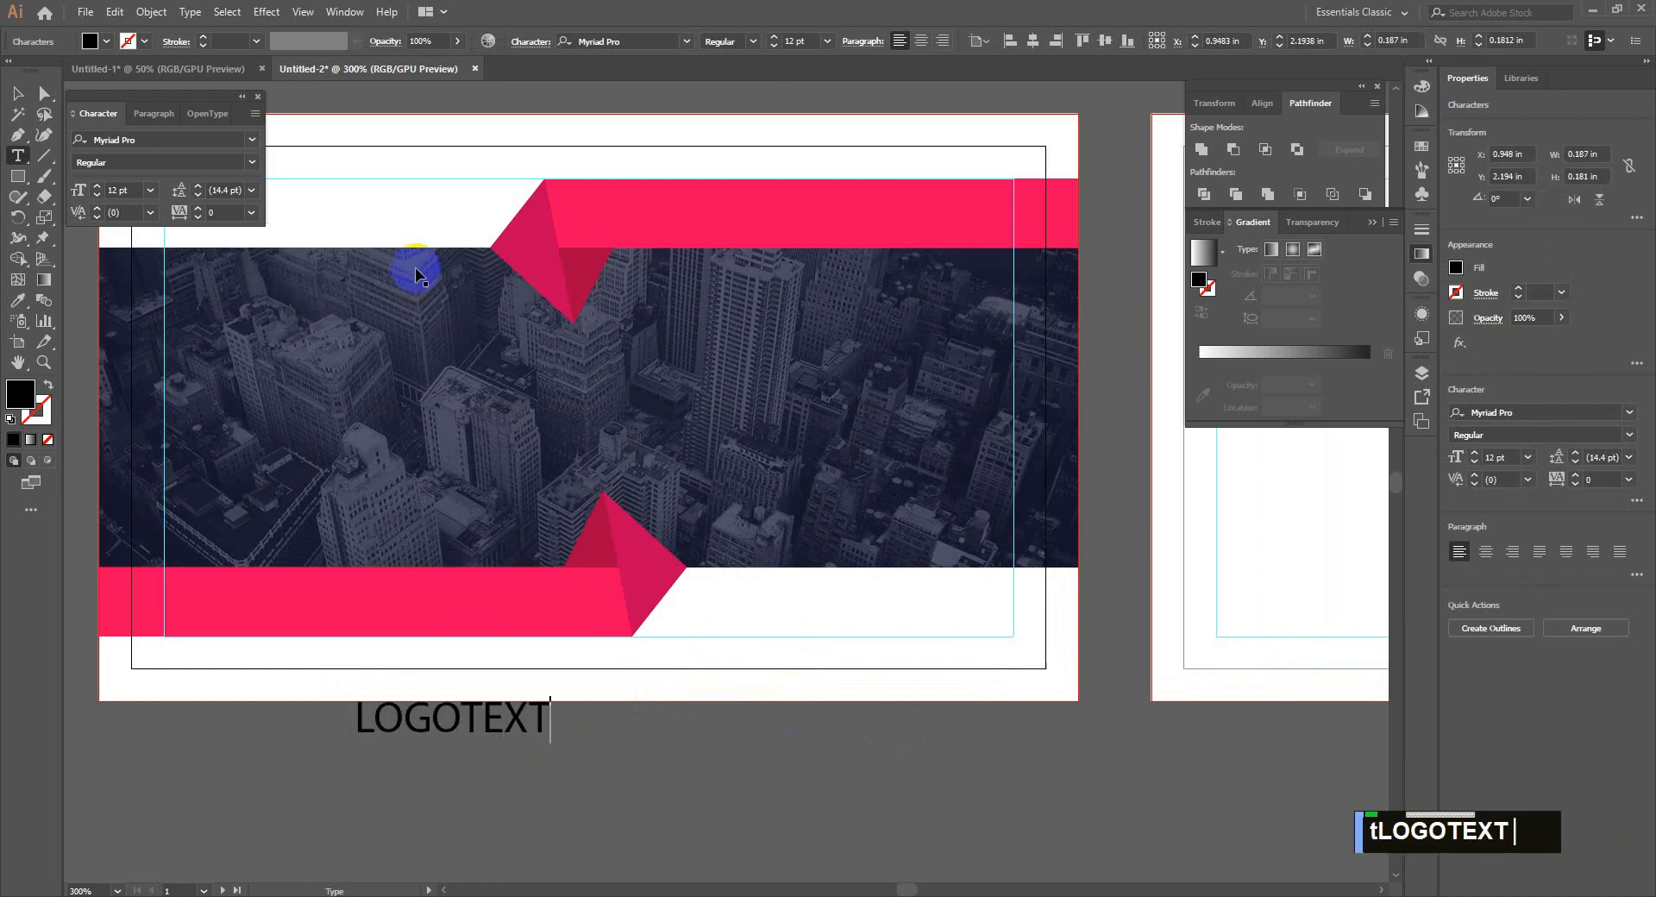
# Step: Set the whole LOGOTEXT line in Montserrat Bold
pyautogui.hotkey('ctrl', 'a')
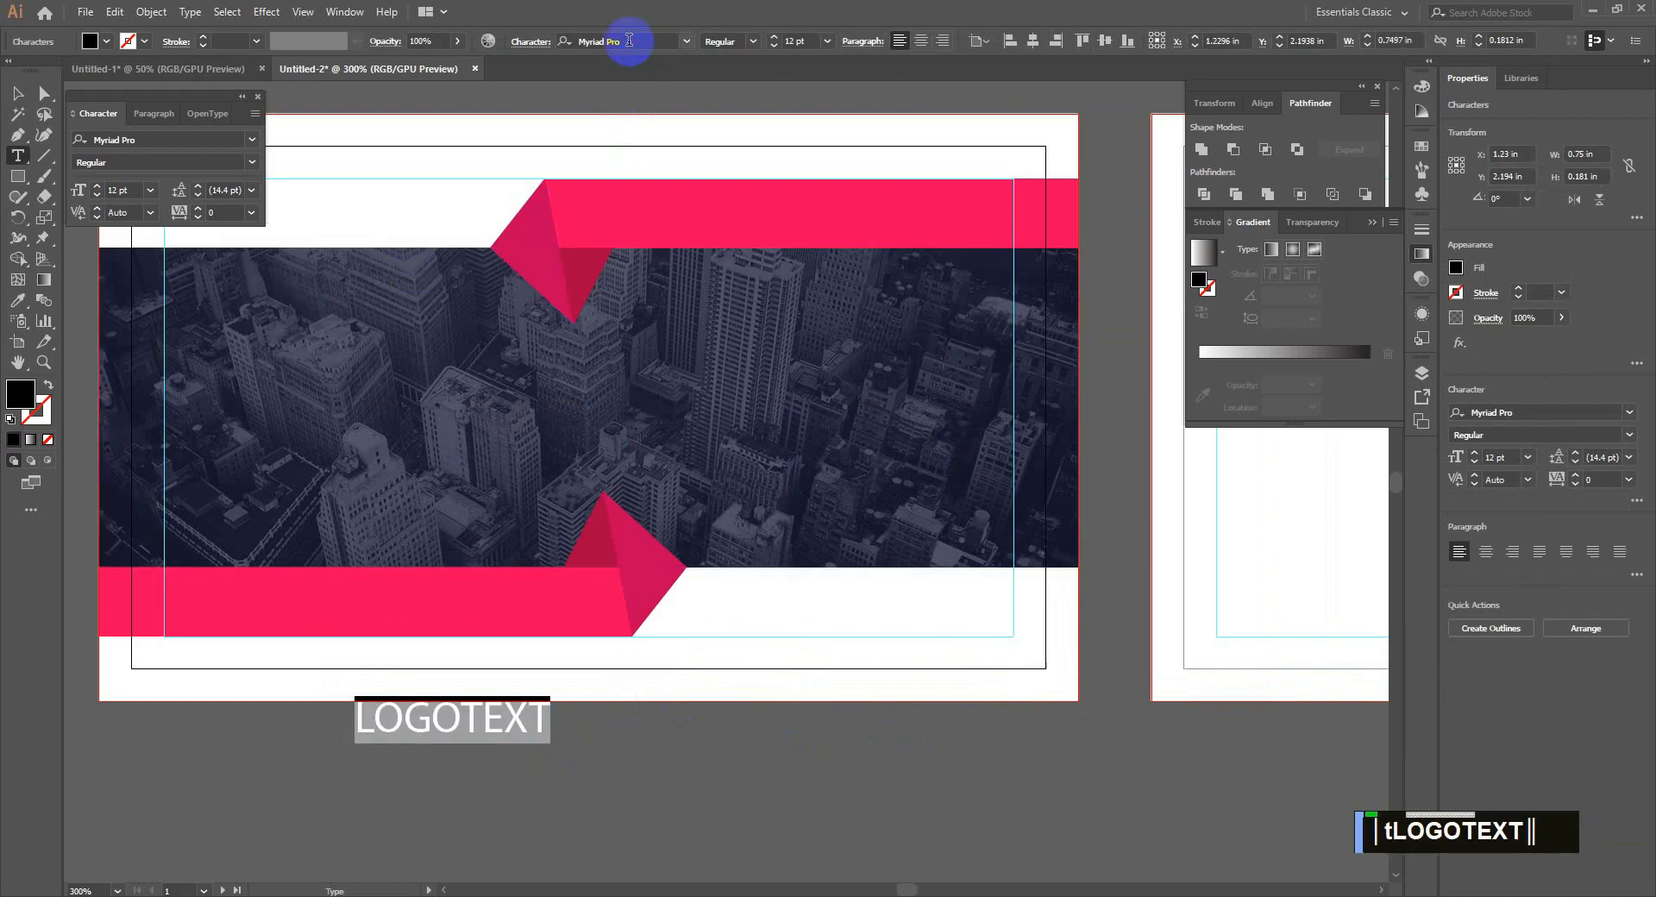
pyautogui.write('MONTSE')
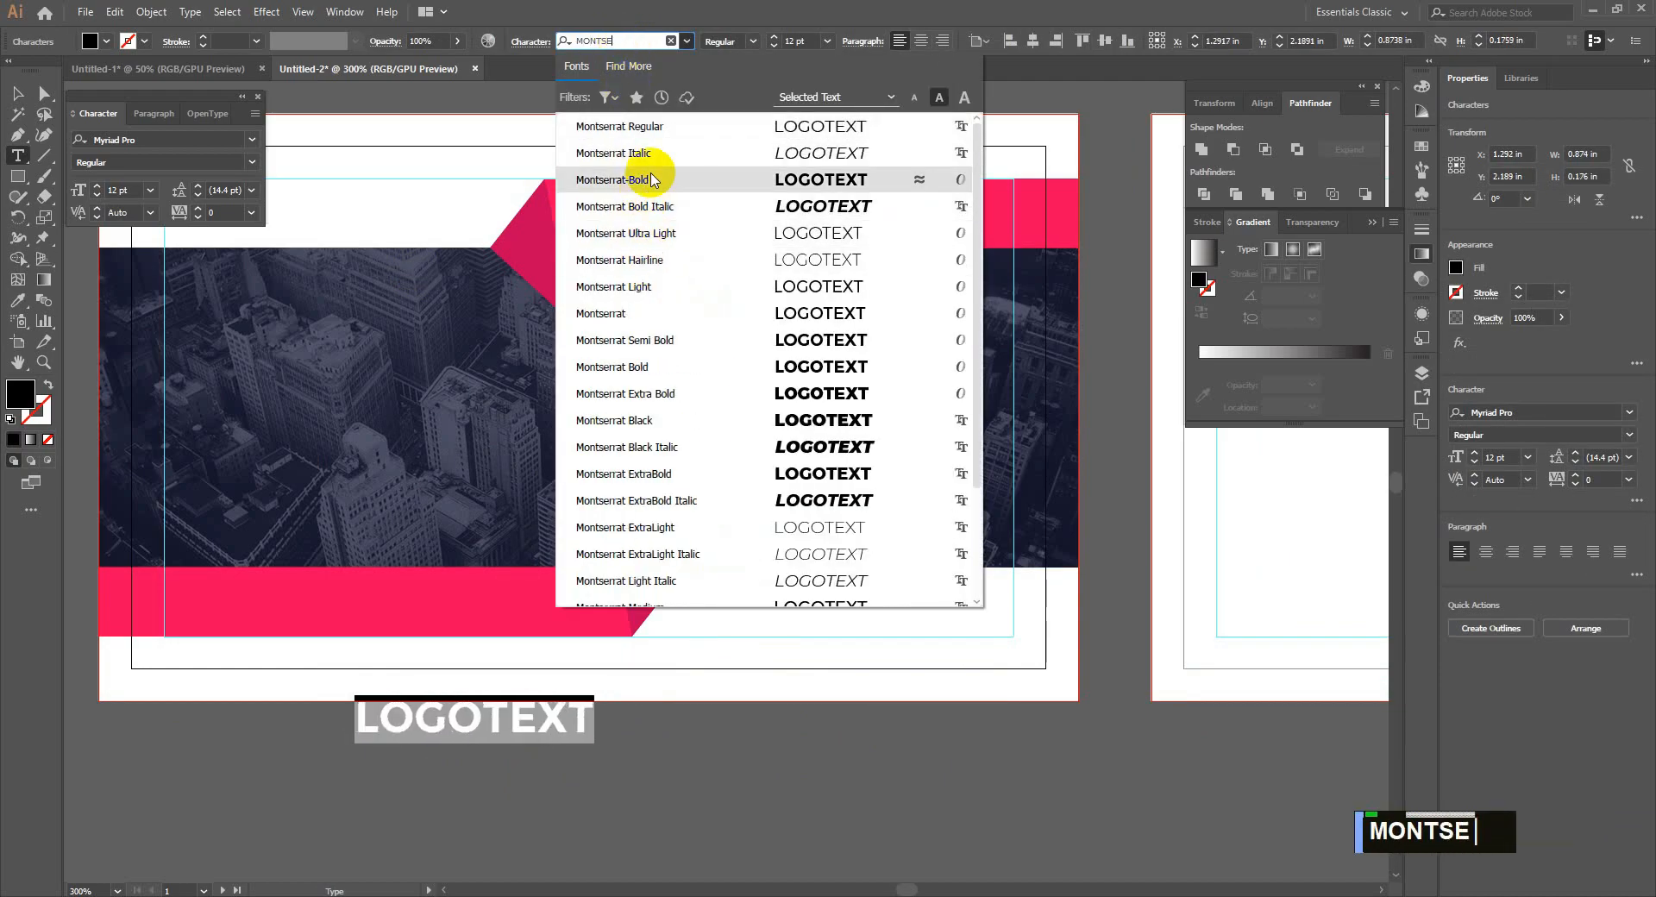
pyautogui.click(656, 185)
# Step: Set the TEXT part of LOGOTEXT in Montserrat Regular
pyautogui.moveTo(481, 716); pyautogui.dragTo(626, 705)
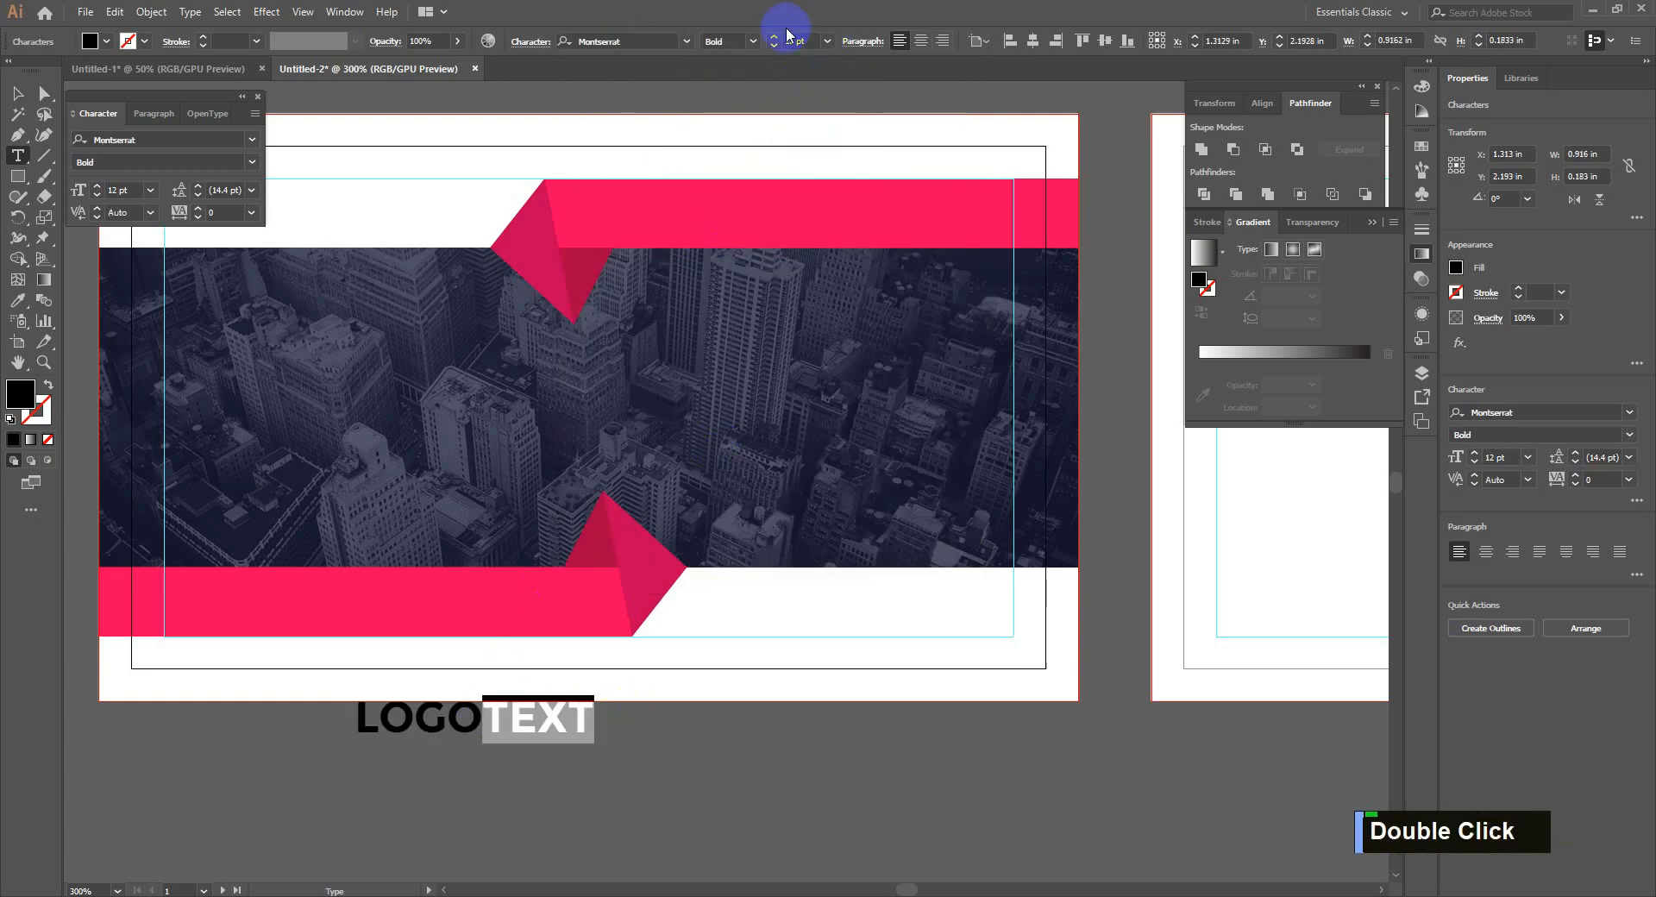
pyautogui.click(752, 40)
pyautogui.click(738, 60)
pyautogui.click(17, 93)
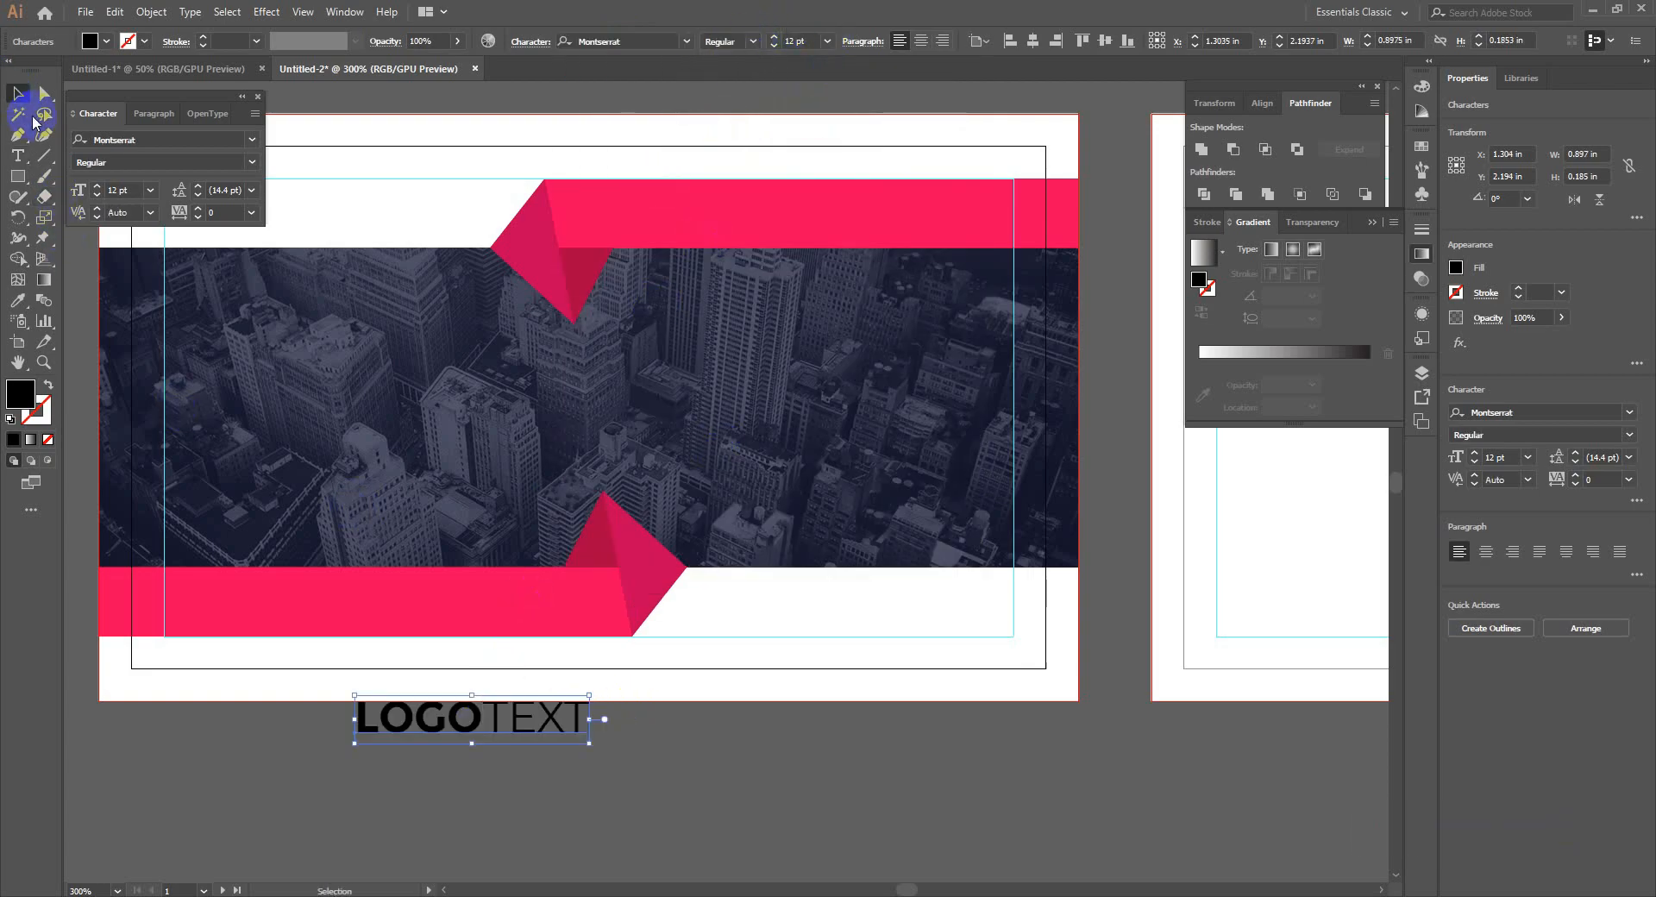
# Step: Move LOGOTEXT onto the middle of the photo band and fill it with white
pyautogui.moveTo(517, 729); pyautogui.dragTo(583, 407)
pyautogui.click(86, 42)
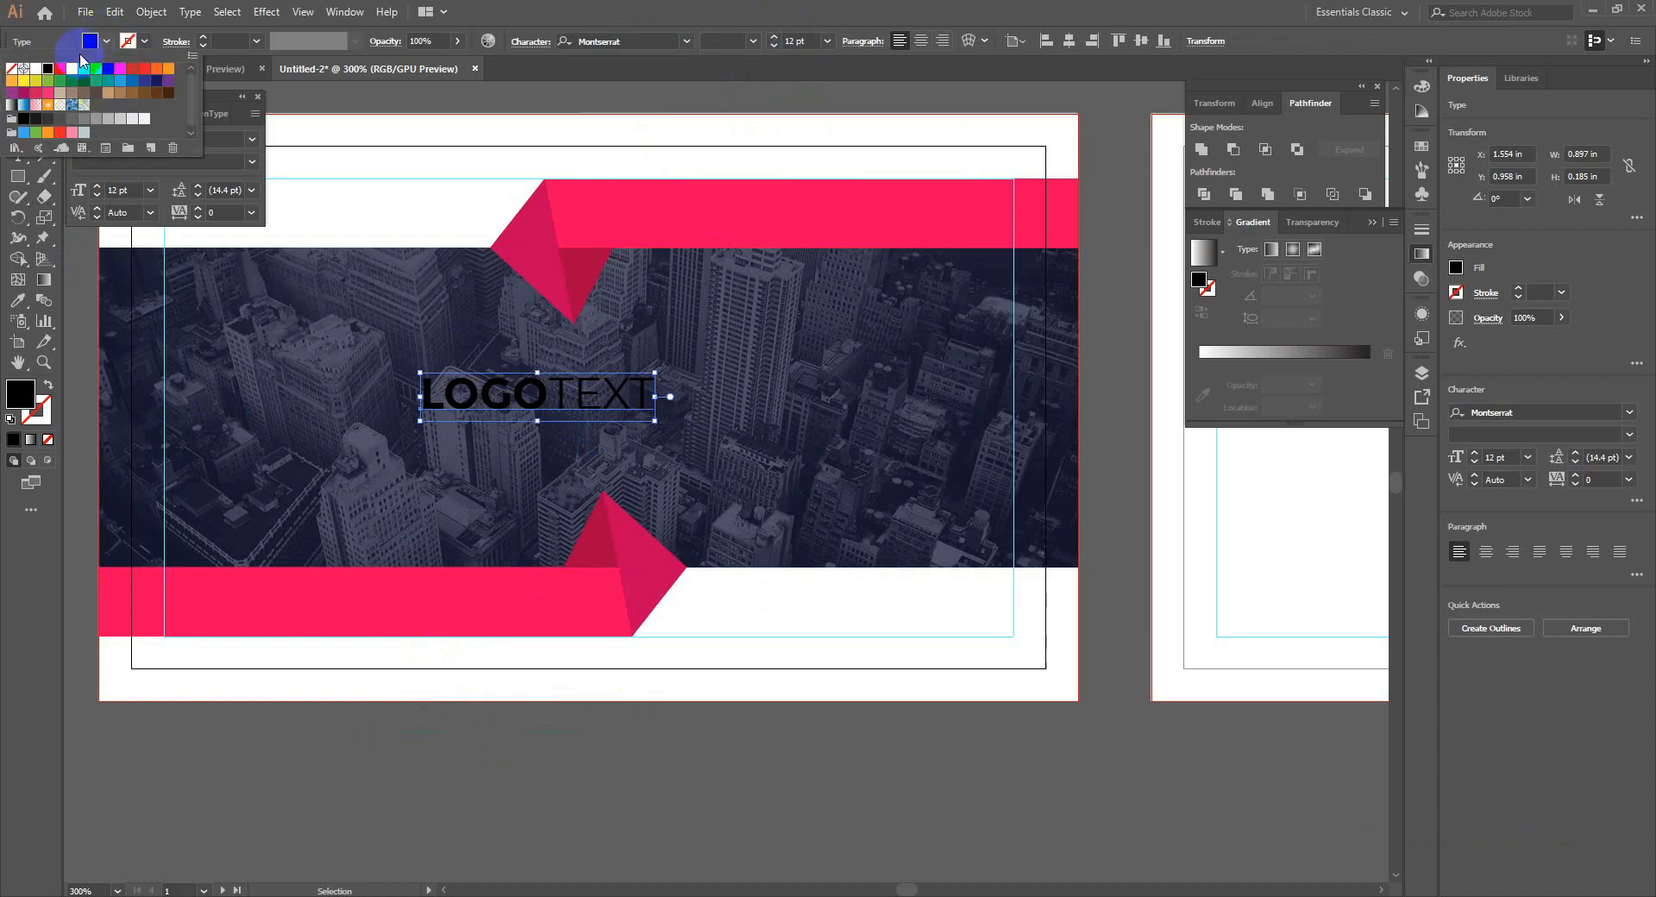
pyautogui.click(36, 68)
# Step: Copy the upper ribbon's pink hex code FF005C and apply it to the TEXT part of the logo
pyautogui.doubleClick(681, 212)
pyautogui.doubleClick(20, 393)
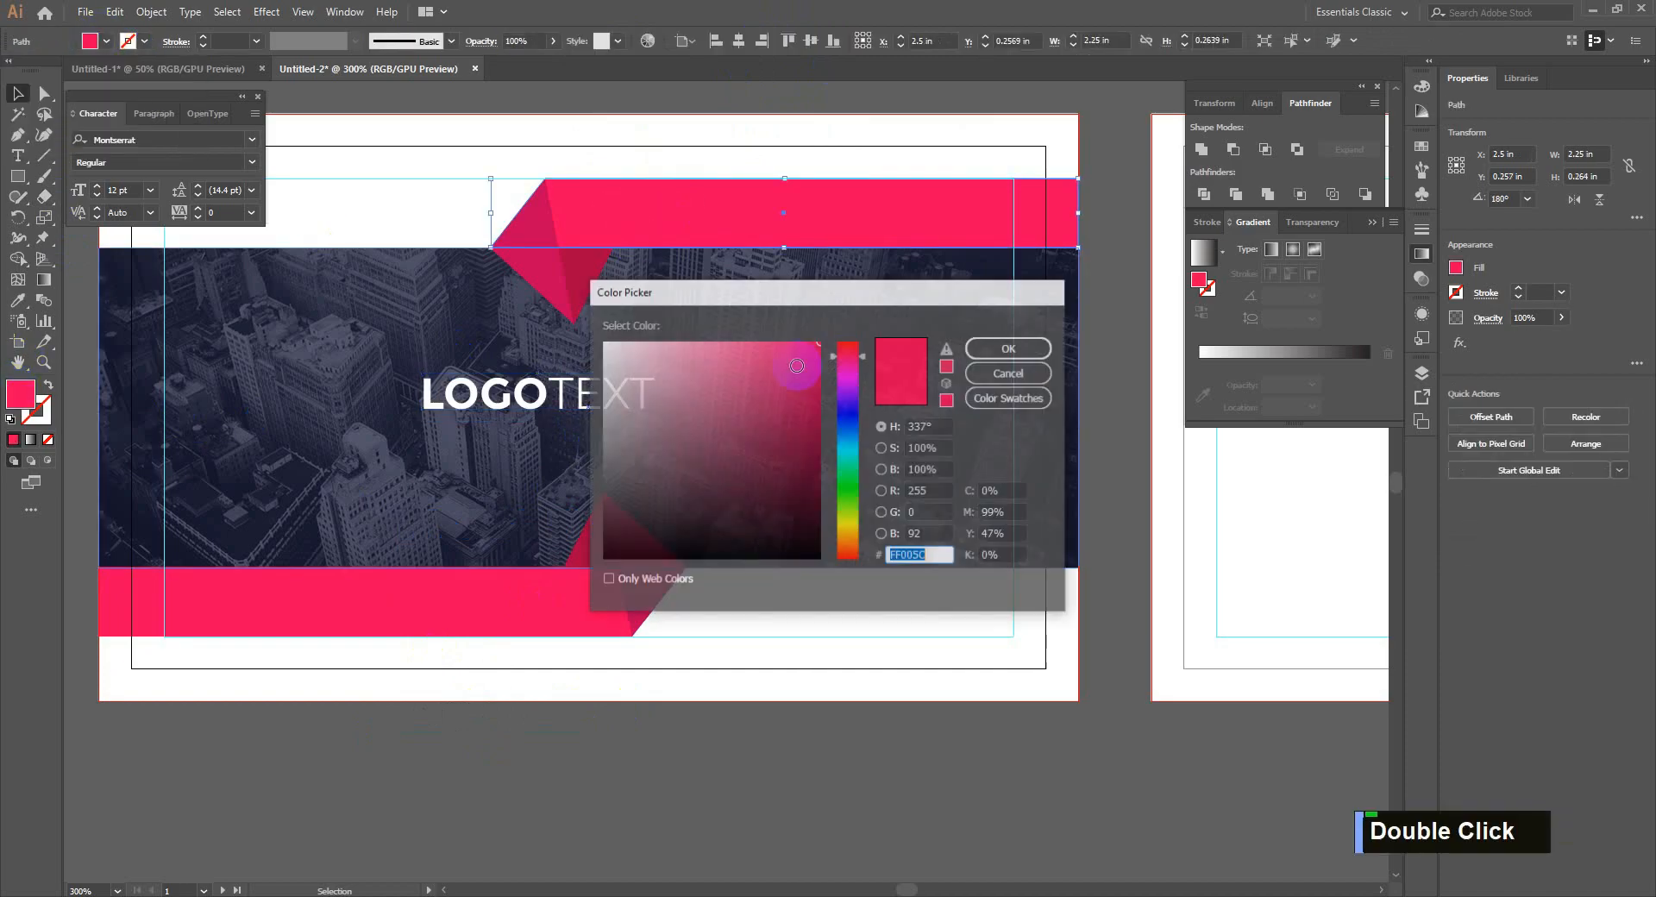
pyautogui.hotkey('ctrl', 'c')
pyautogui.click(1008, 347)
pyautogui.tripleClick(558, 396)
pyautogui.moveTo(551, 397); pyautogui.dragTo(671, 396)
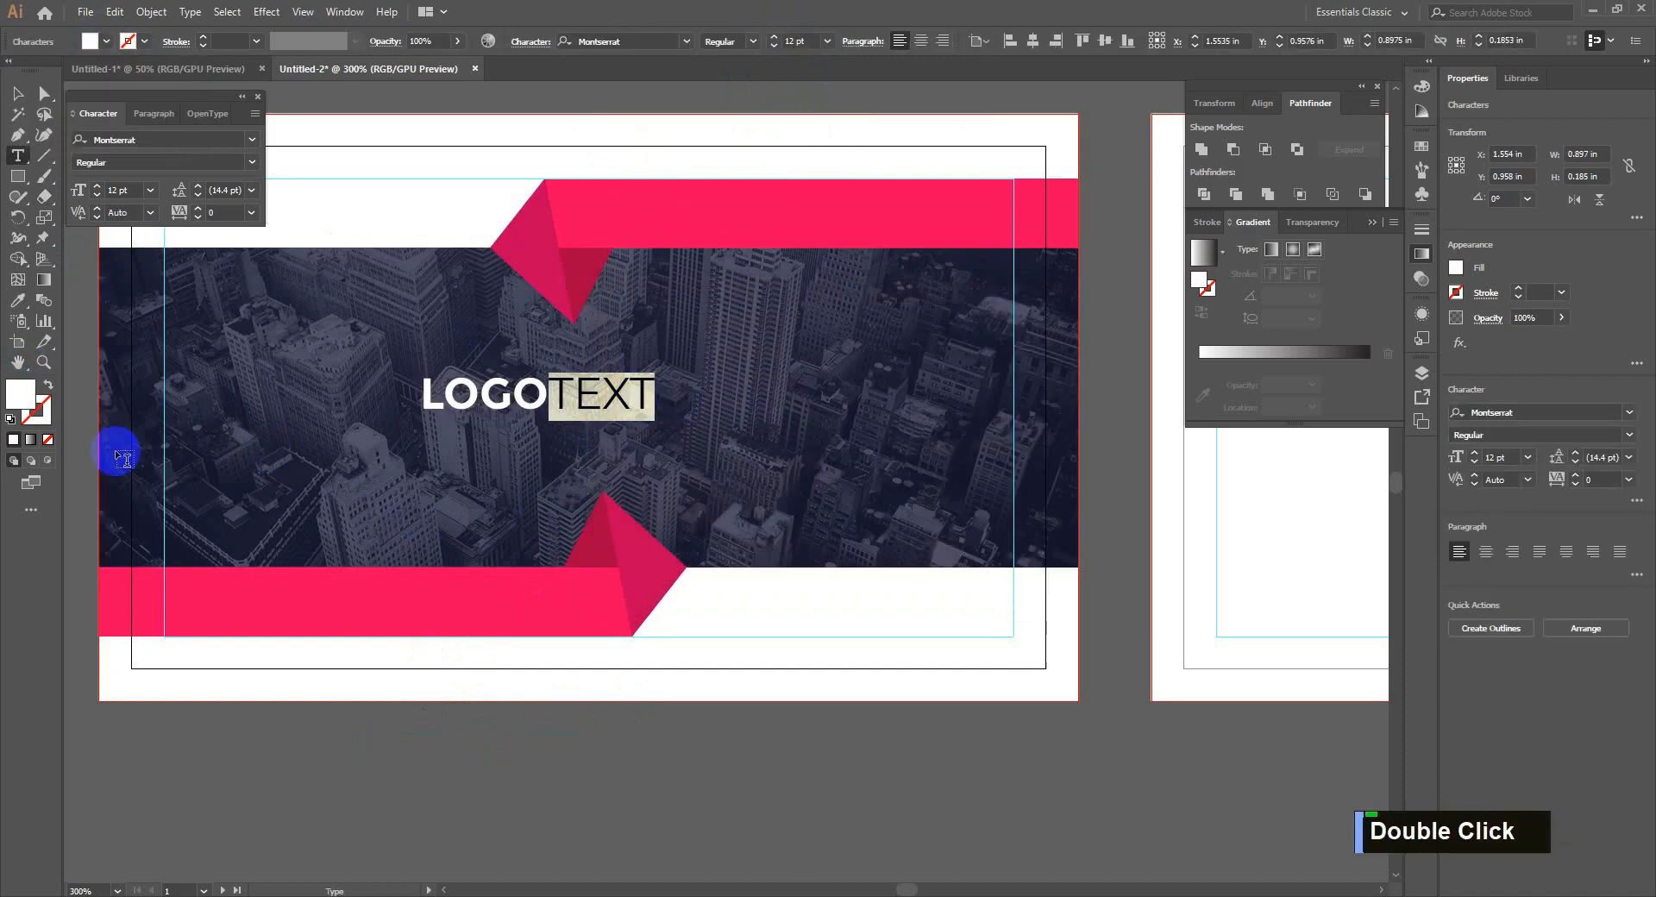
pyautogui.doubleClick(14, 394)
pyautogui.hotkey('ctrl', 'v')
pyautogui.click(1008, 348)
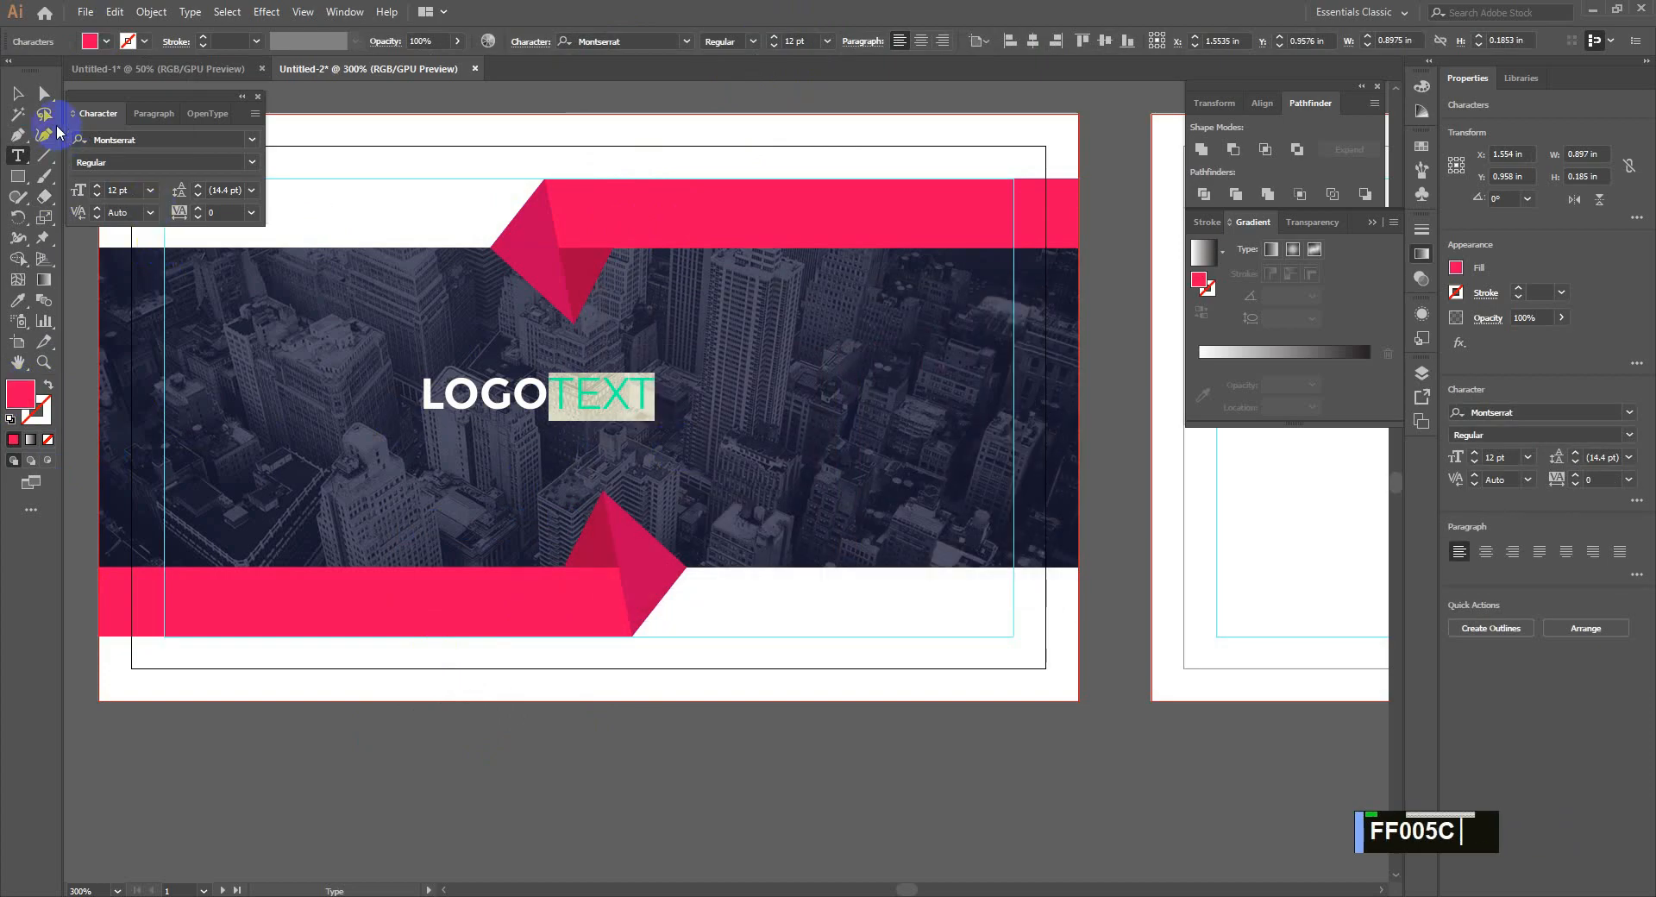
pyautogui.click(18, 93)
# Step: Enlarge the logo text to about 17.5 pt, duplicate it just below and change the copy to YOUR TAGLINE HERE
pyautogui.moveTo(656, 421); pyautogui.dragTo(629, 475)
pyautogui.doubleClick(608, 463)
pyautogui.write('you')
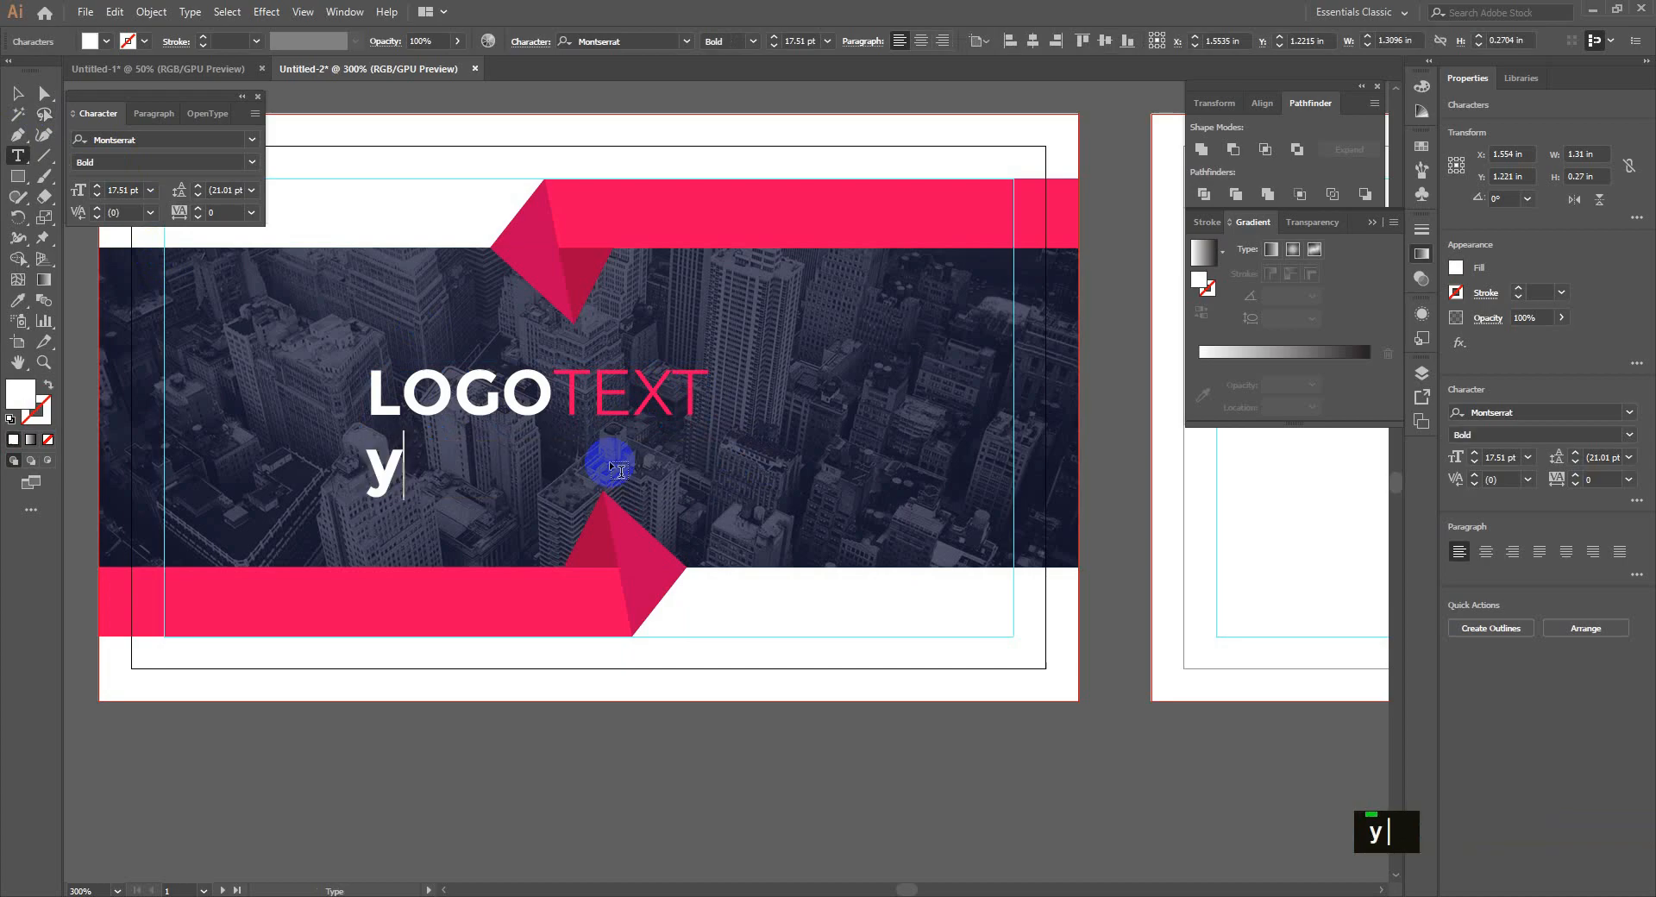
pyautogui.press('capslock')
pyautogui.press('BackSpace')
pyautogui.press('BackSpace')
pyautogui.press('BackSpace')
pyautogui.write('YOUR ')
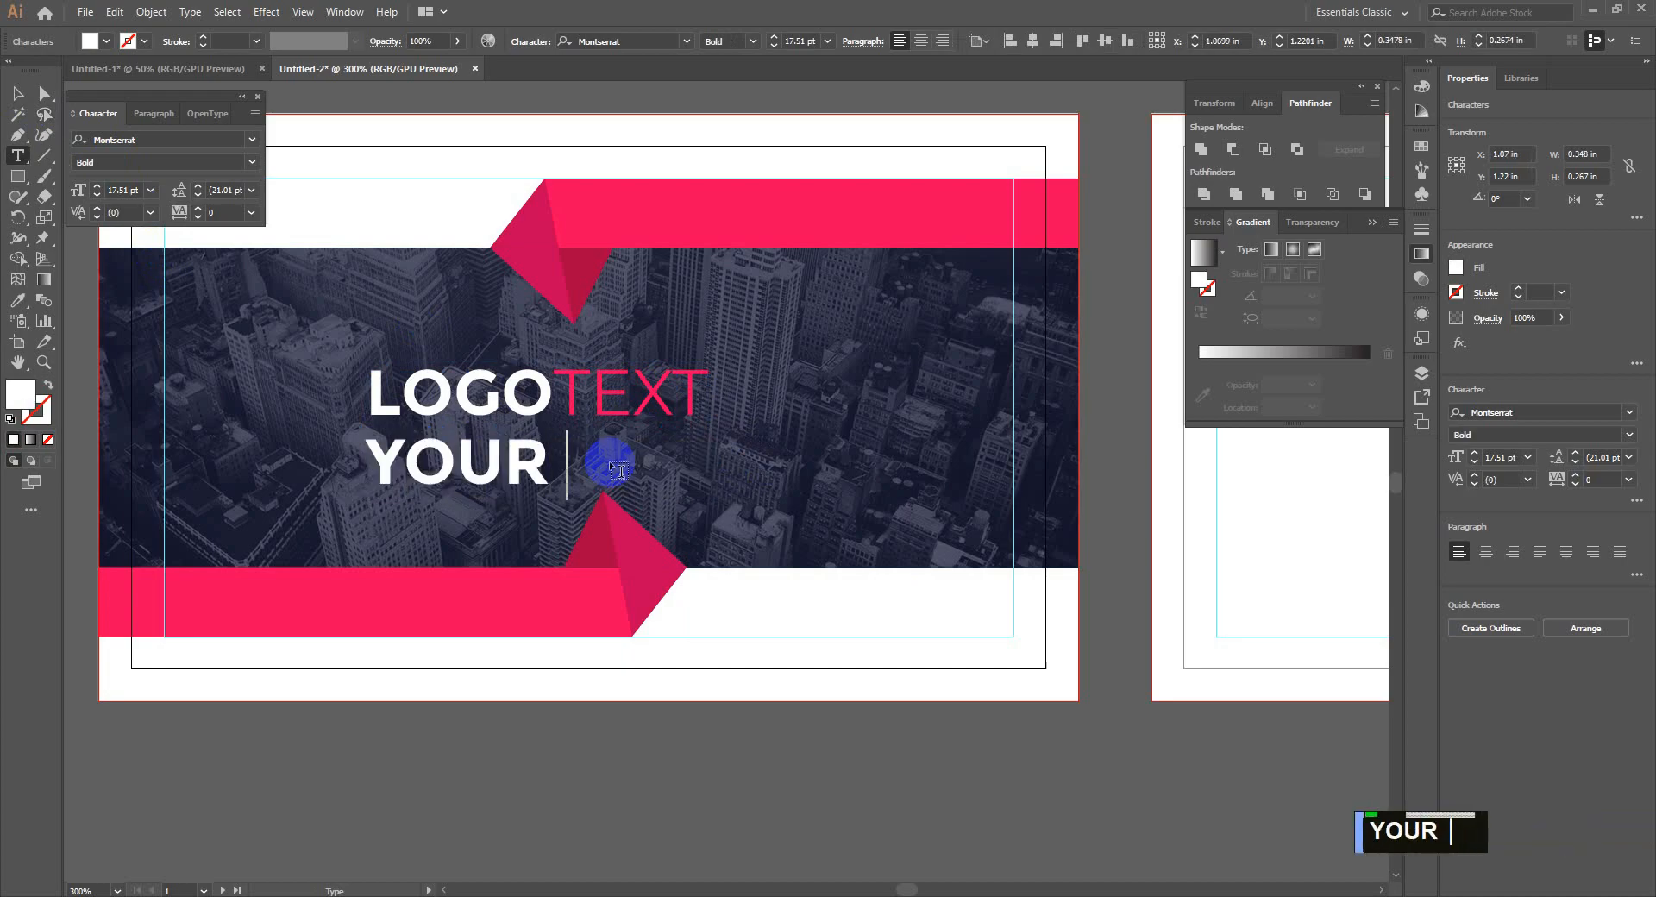
pyautogui.write('TAGLINE HERE')
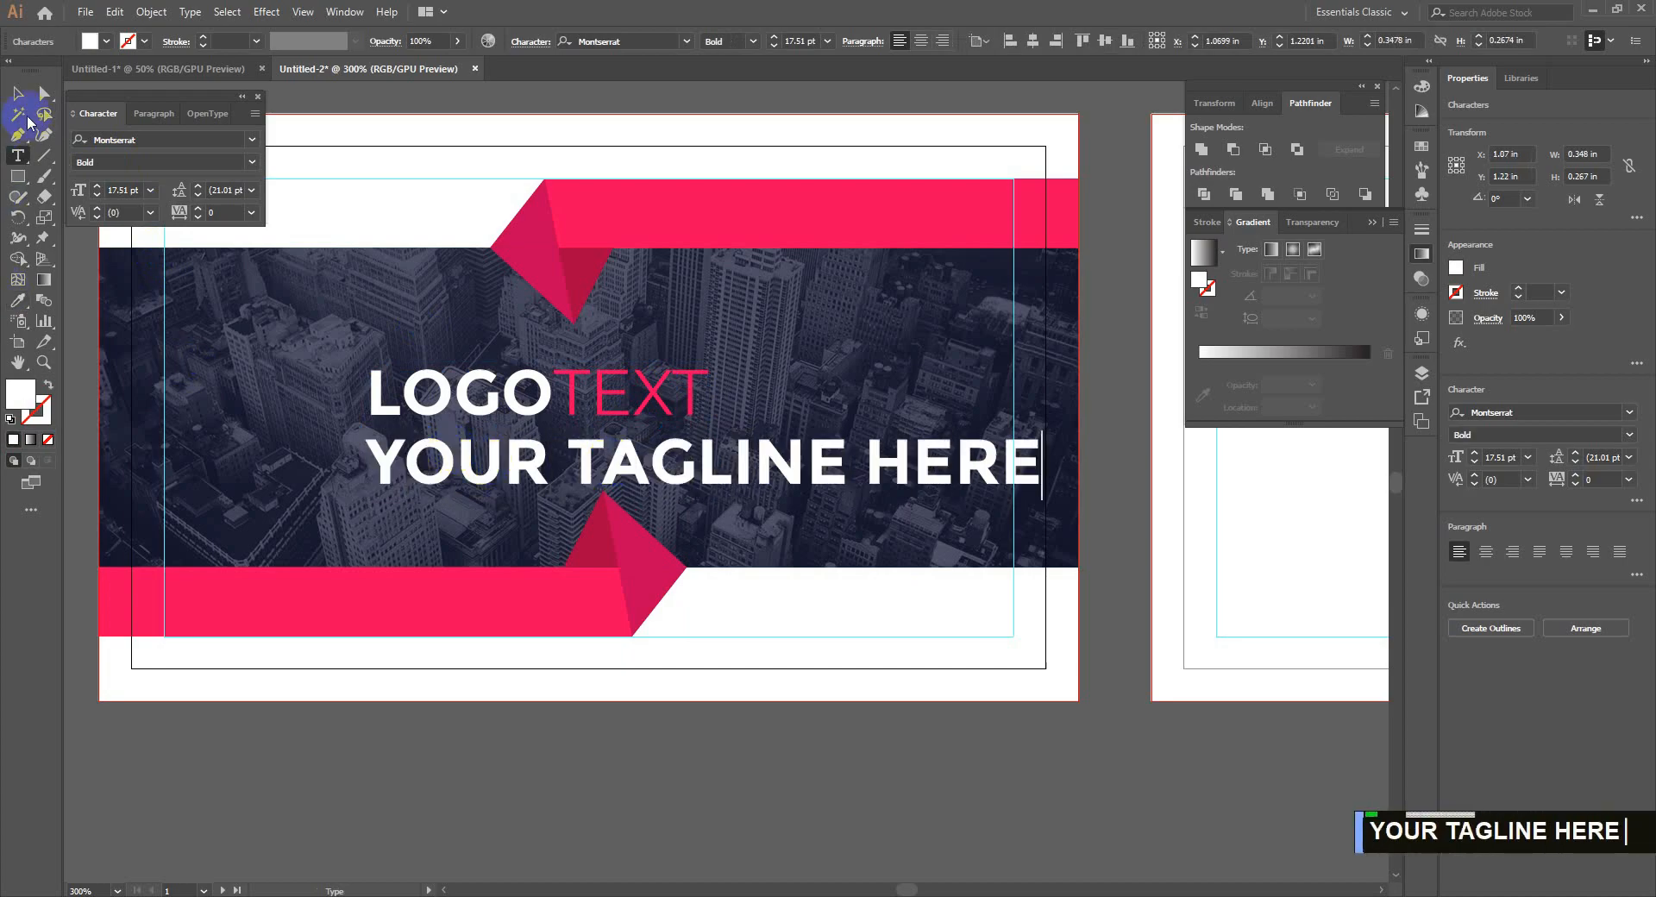
# Step: Set the tagline in Montserrat Regular and scale it down to about 8.59 pt, directly beneath the logo
pyautogui.click(19, 95)
pyautogui.click(752, 44)
pyautogui.click(747, 86)
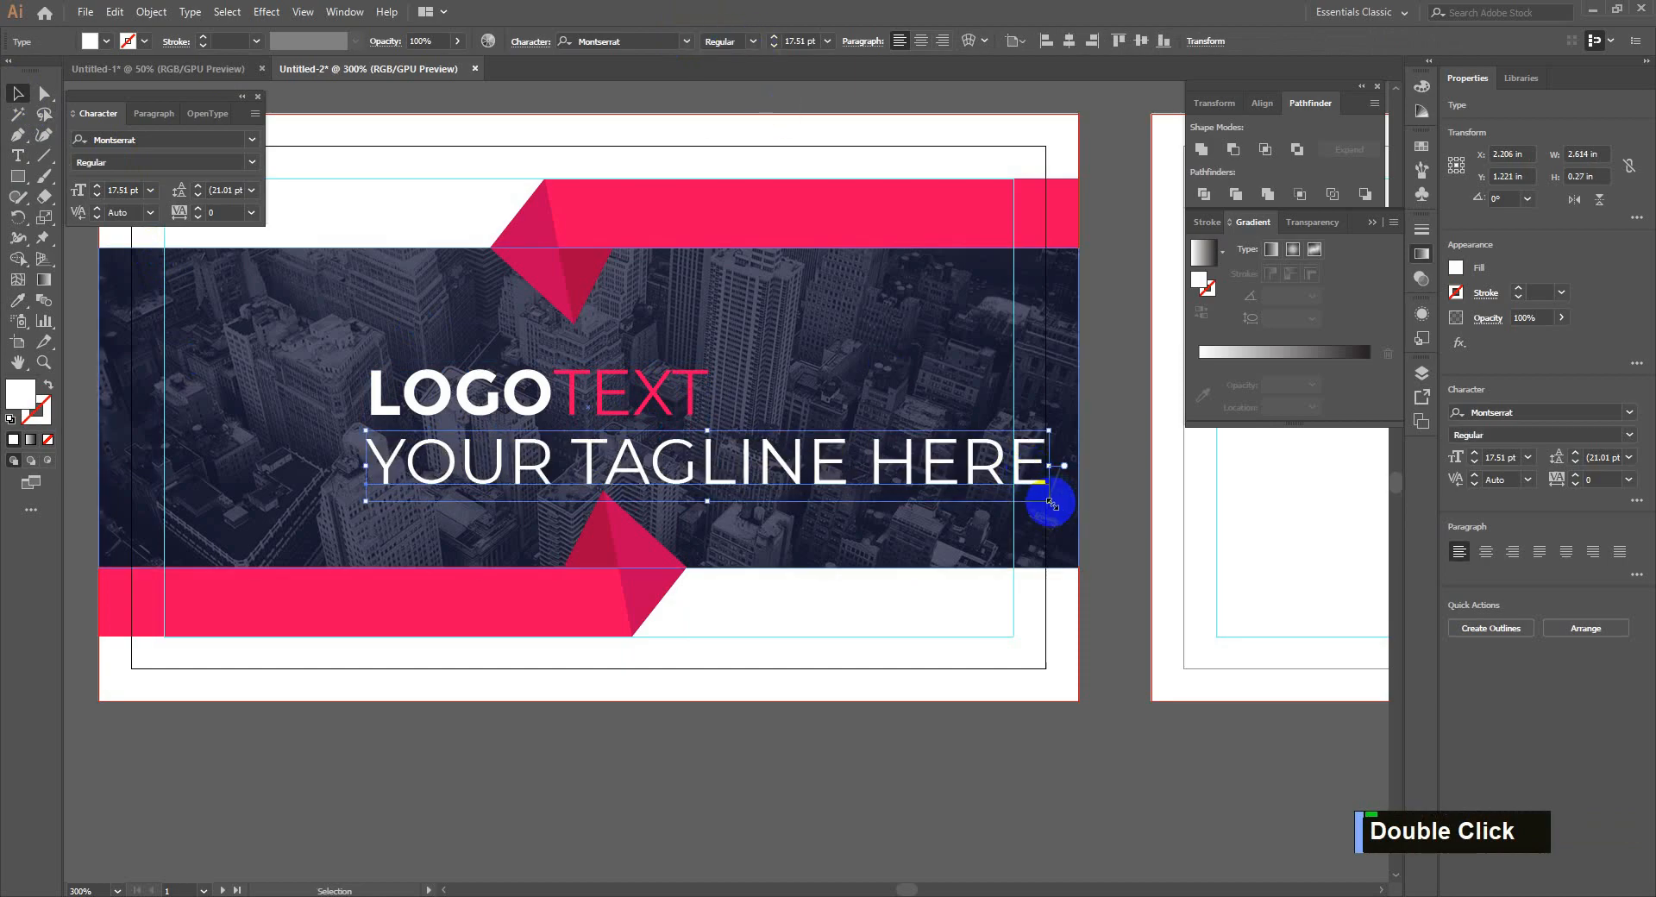
pyautogui.moveTo(1048, 501); pyautogui.dragTo(702, 470)
pyautogui.press('Up')
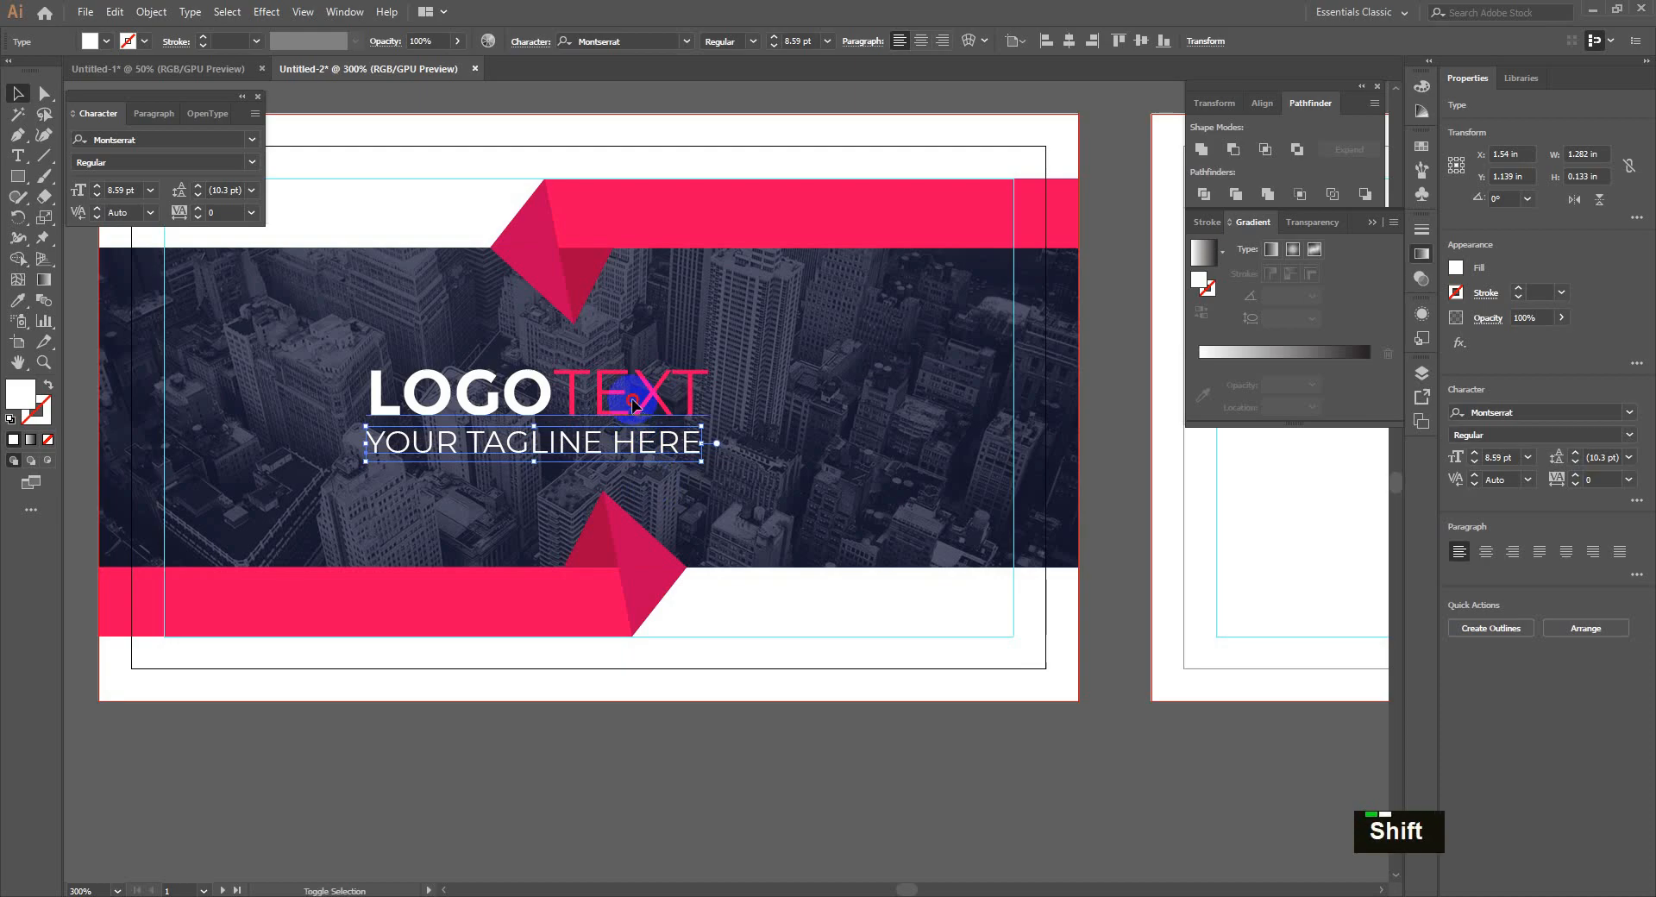
# Step: Group the logo with its tagline, center the group horizontally on the artboard and enlarge it slightly from its center
pyautogui.moveTo(642, 407); pyautogui.dragTo(671, 414)
pyautogui.hotkey('ctrl', 'g')
pyautogui.click(1068, 44)
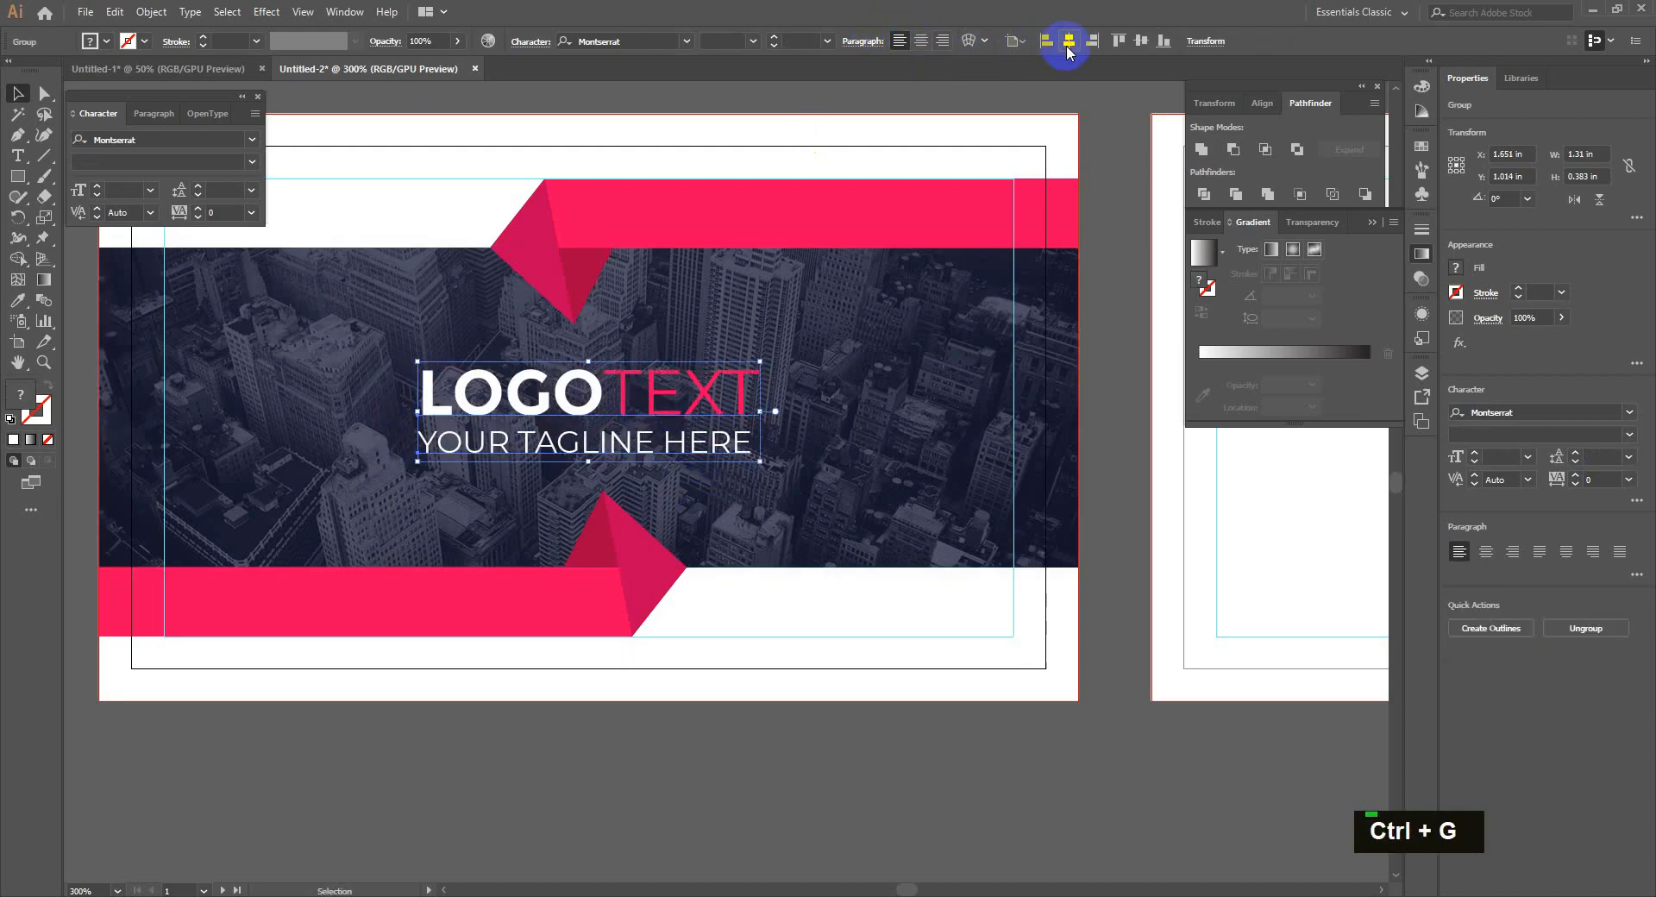
pyautogui.moveTo(760, 461); pyautogui.dragTo(777, 468)
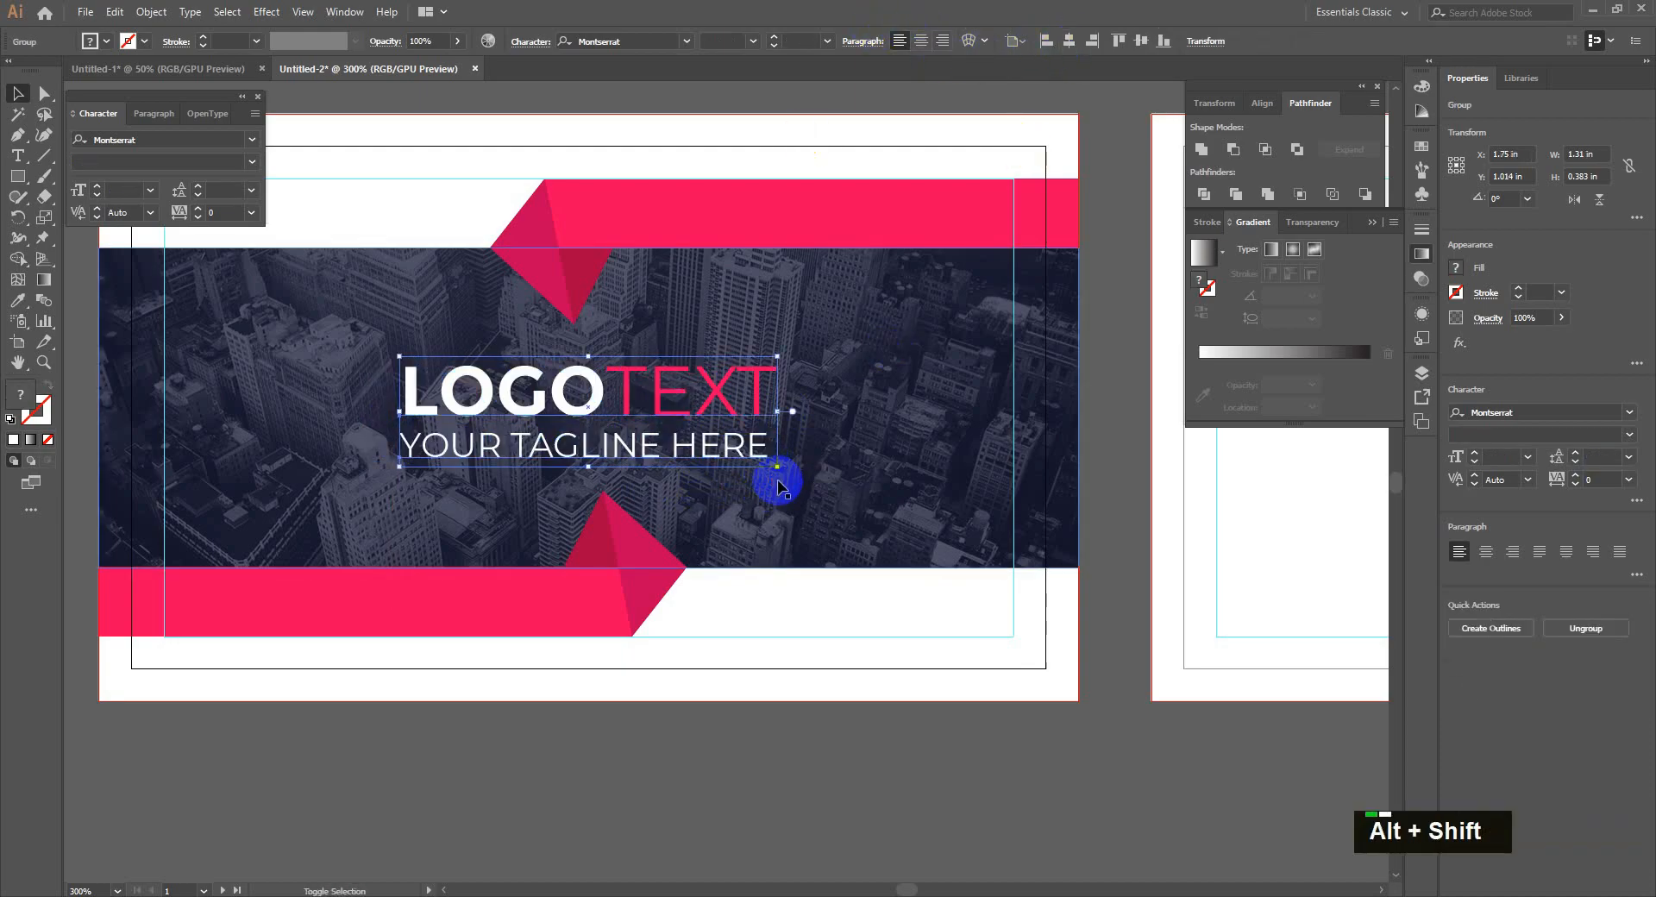
pyautogui.click(773, 741)
# Step: Draw a four-sided shape about 1.01 x 0.58 in with a slanted left side in the first artboard's lower-right corner
pyautogui.moveTo(757, 615); pyautogui.dragTo(762, 658)
pyautogui.scroll(-1, 768, 654)
pyautogui.scroll(1, 771, 675)
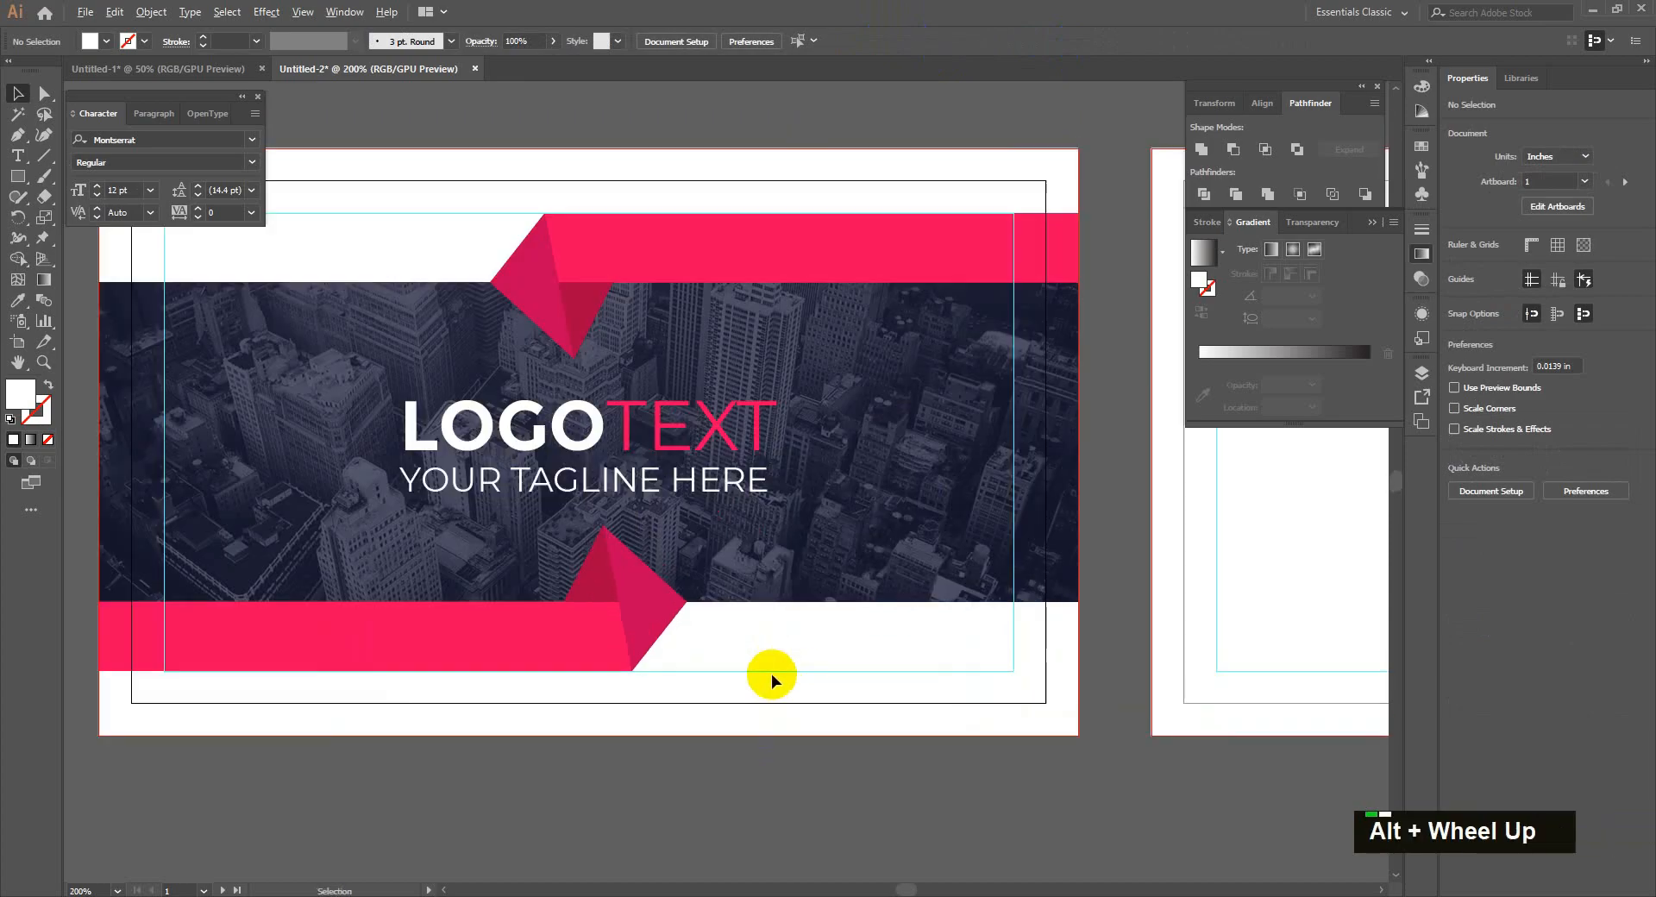
pyautogui.scroll(-1, 770, 674)
pyautogui.scroll(1, 781, 694)
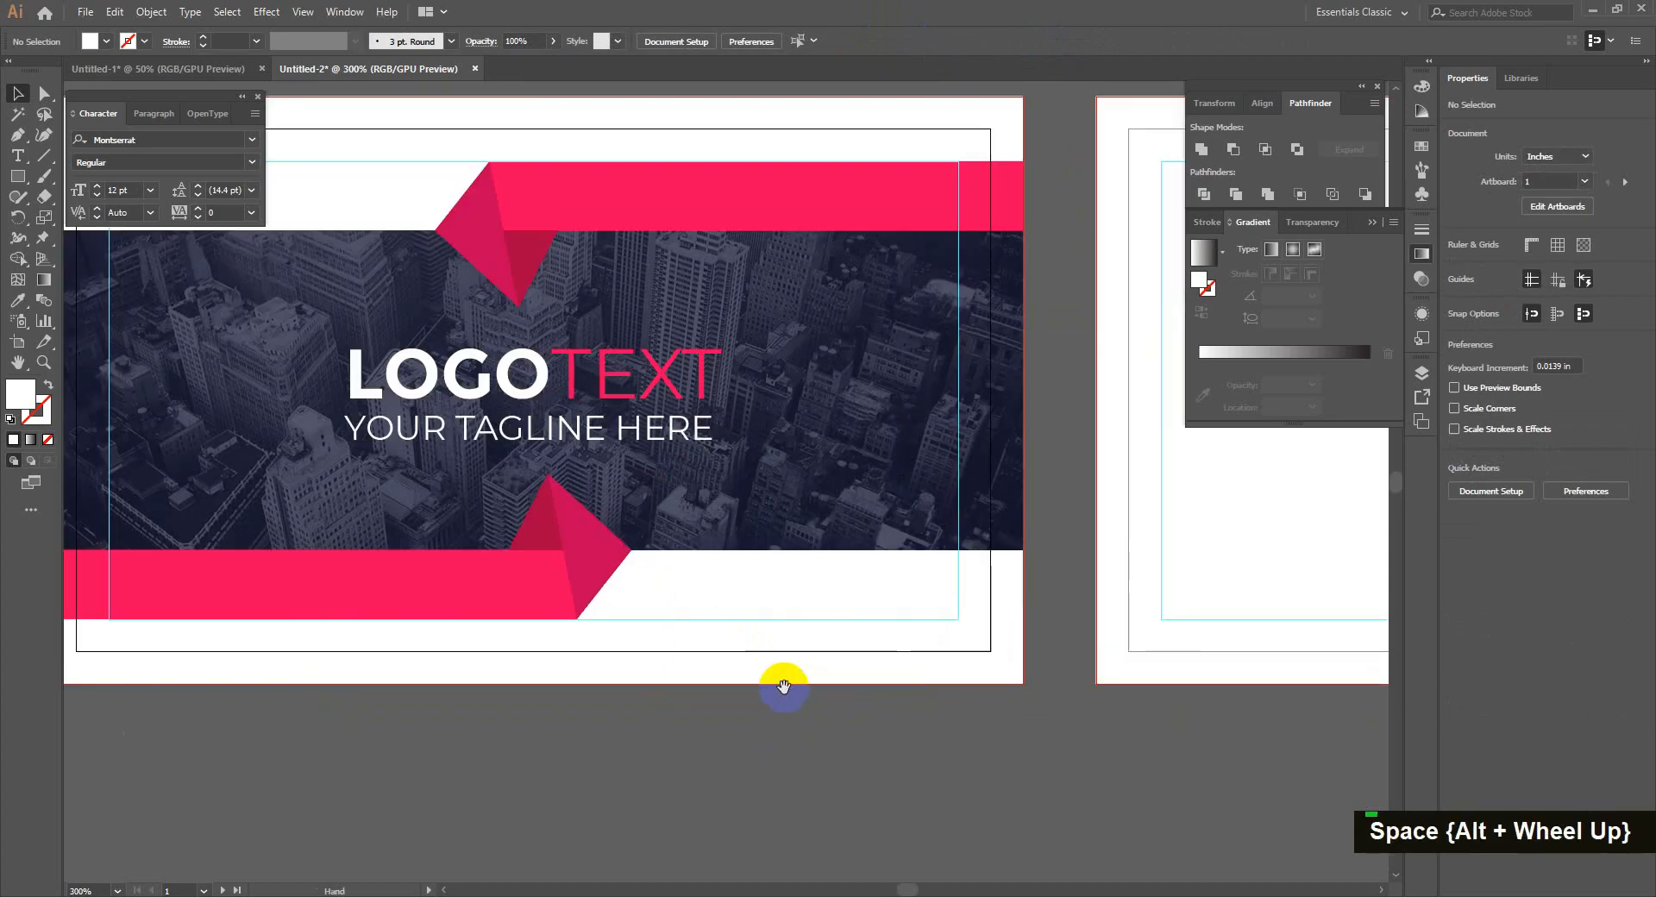
pyautogui.click(17, 134)
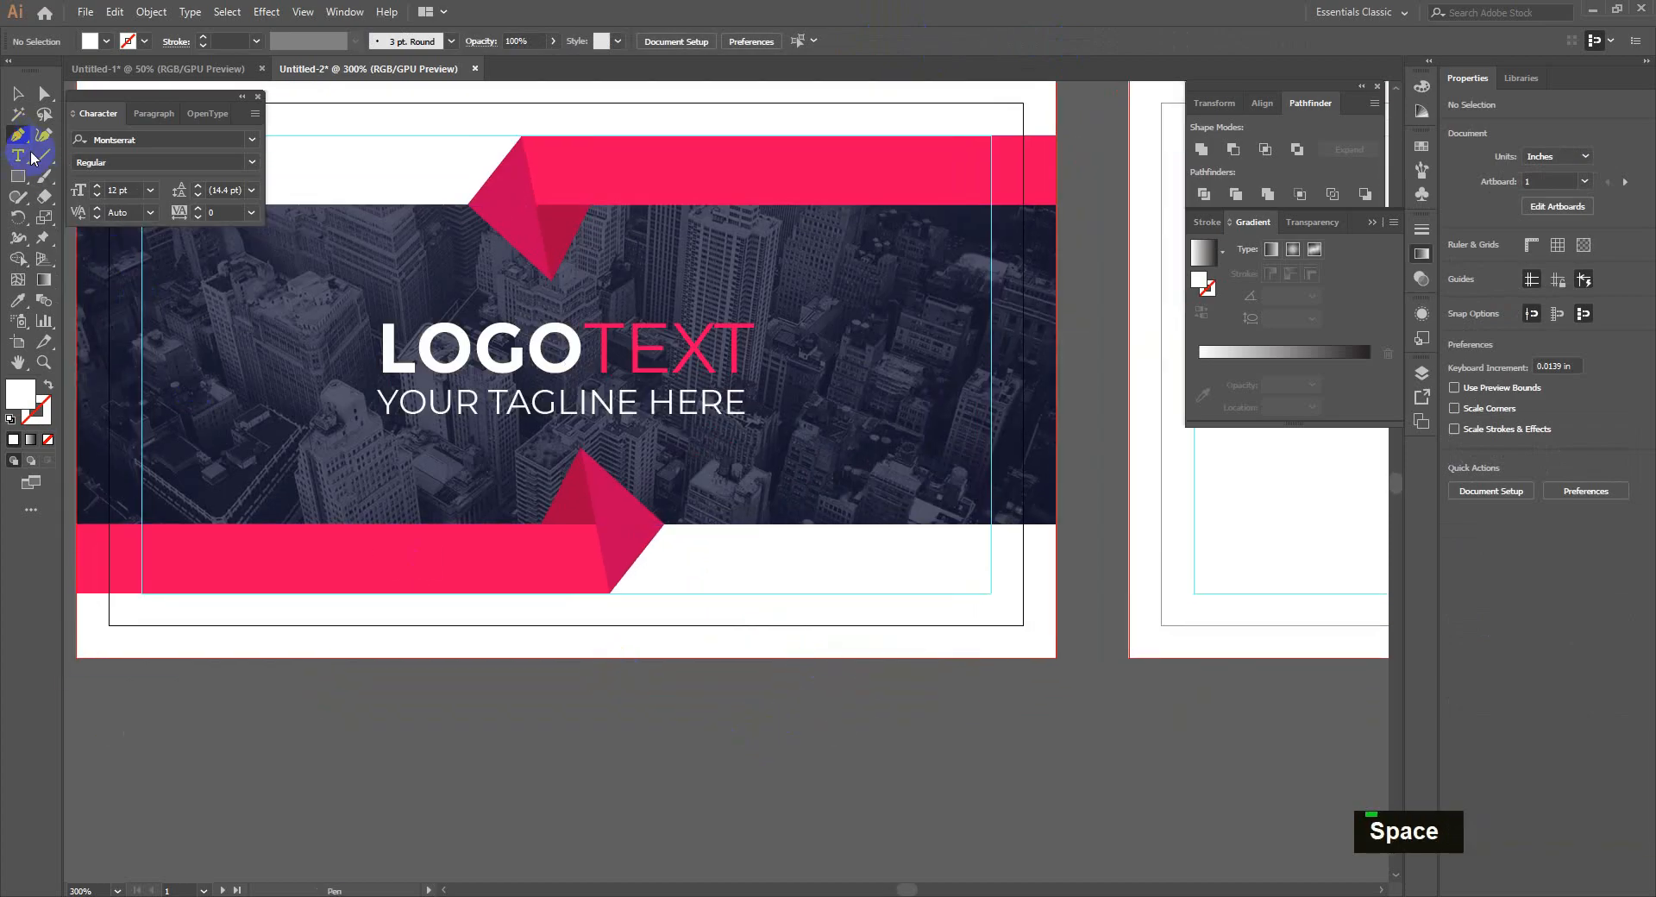
pyautogui.click(1055, 658)
pyautogui.click(928, 658)
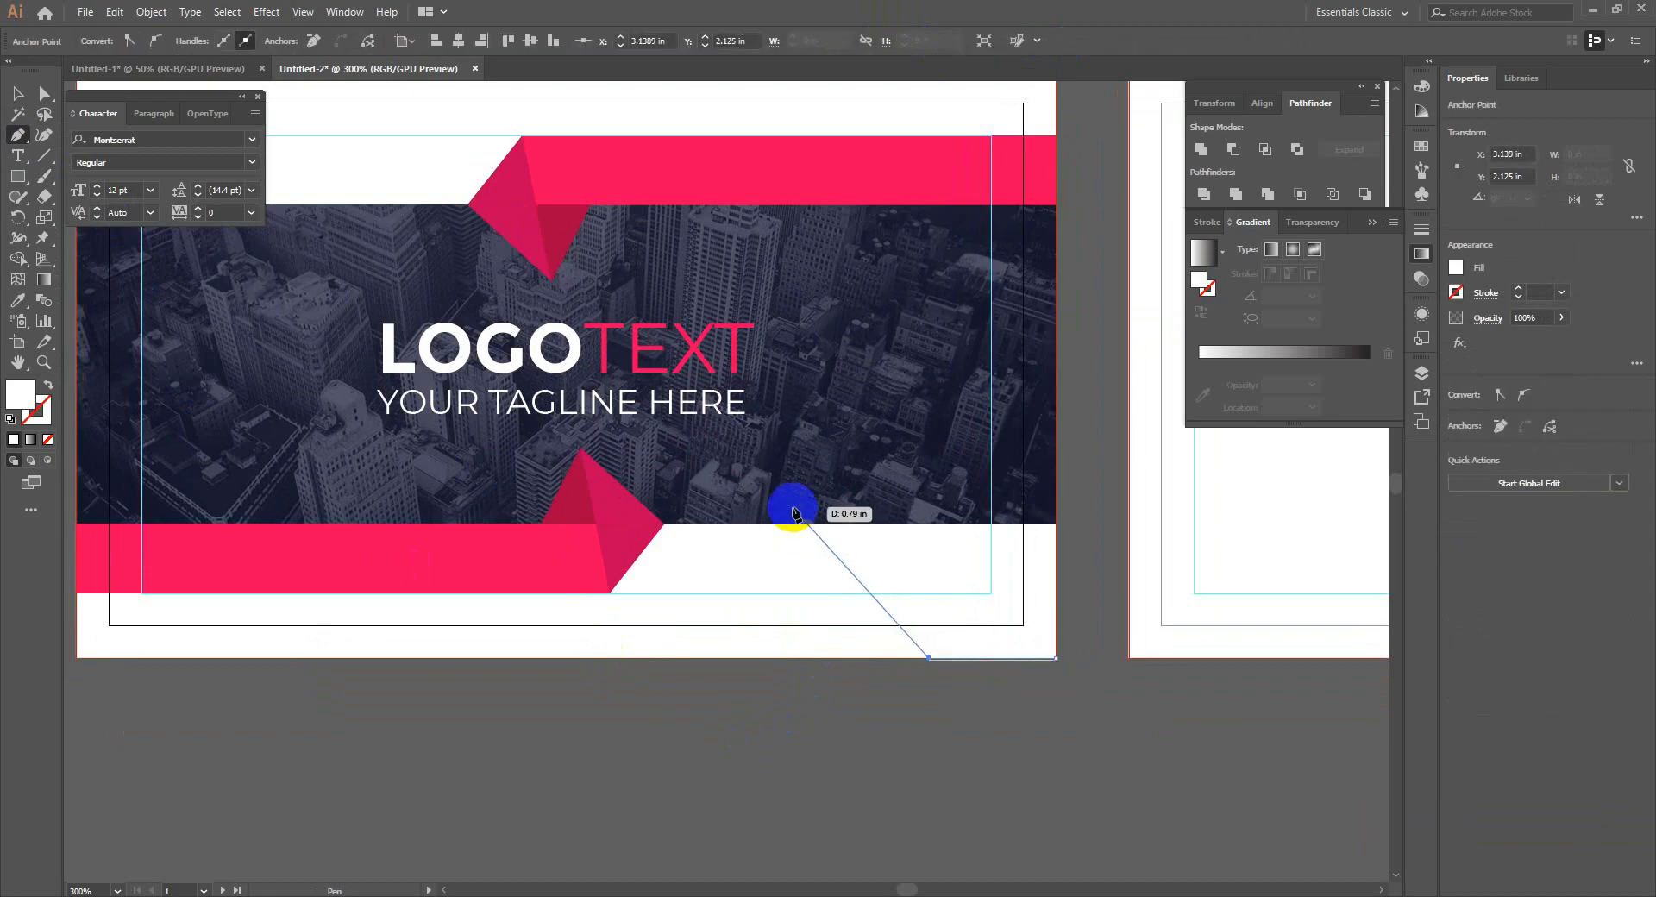
pyautogui.click(791, 508)
pyautogui.click(1056, 506)
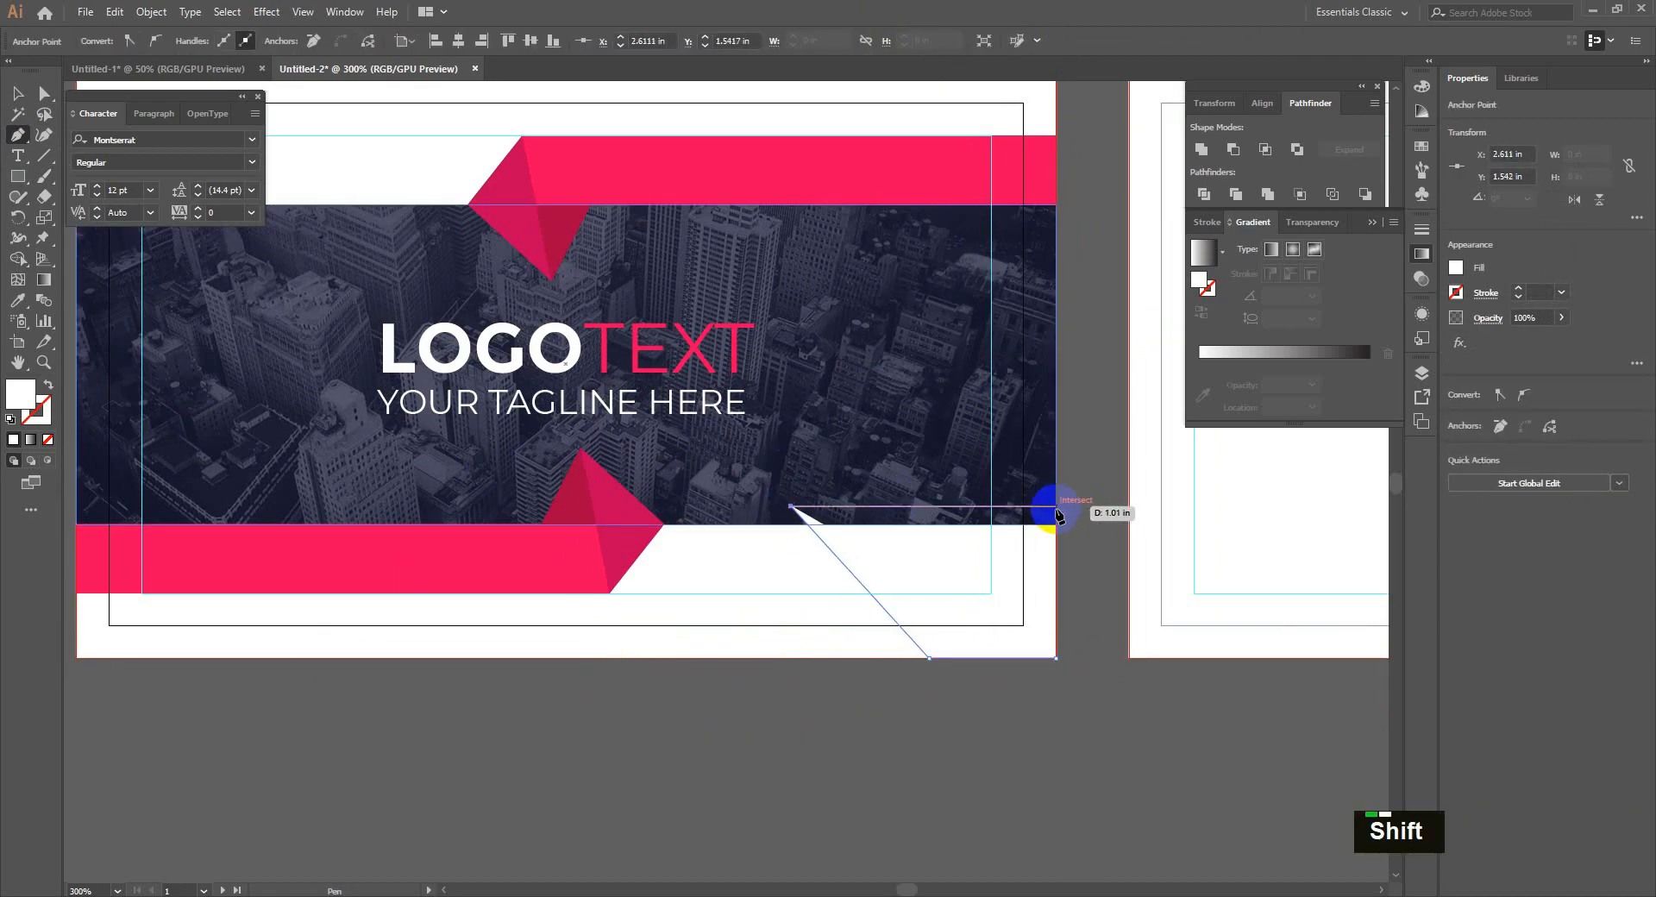
pyautogui.keyDown('shift'); pyautogui.click(1056, 659); pyautogui.keyUp('shift')
# Step: Fill the new corner shape with the pink sampled from the upper ribbon
pyautogui.click(898, 178)
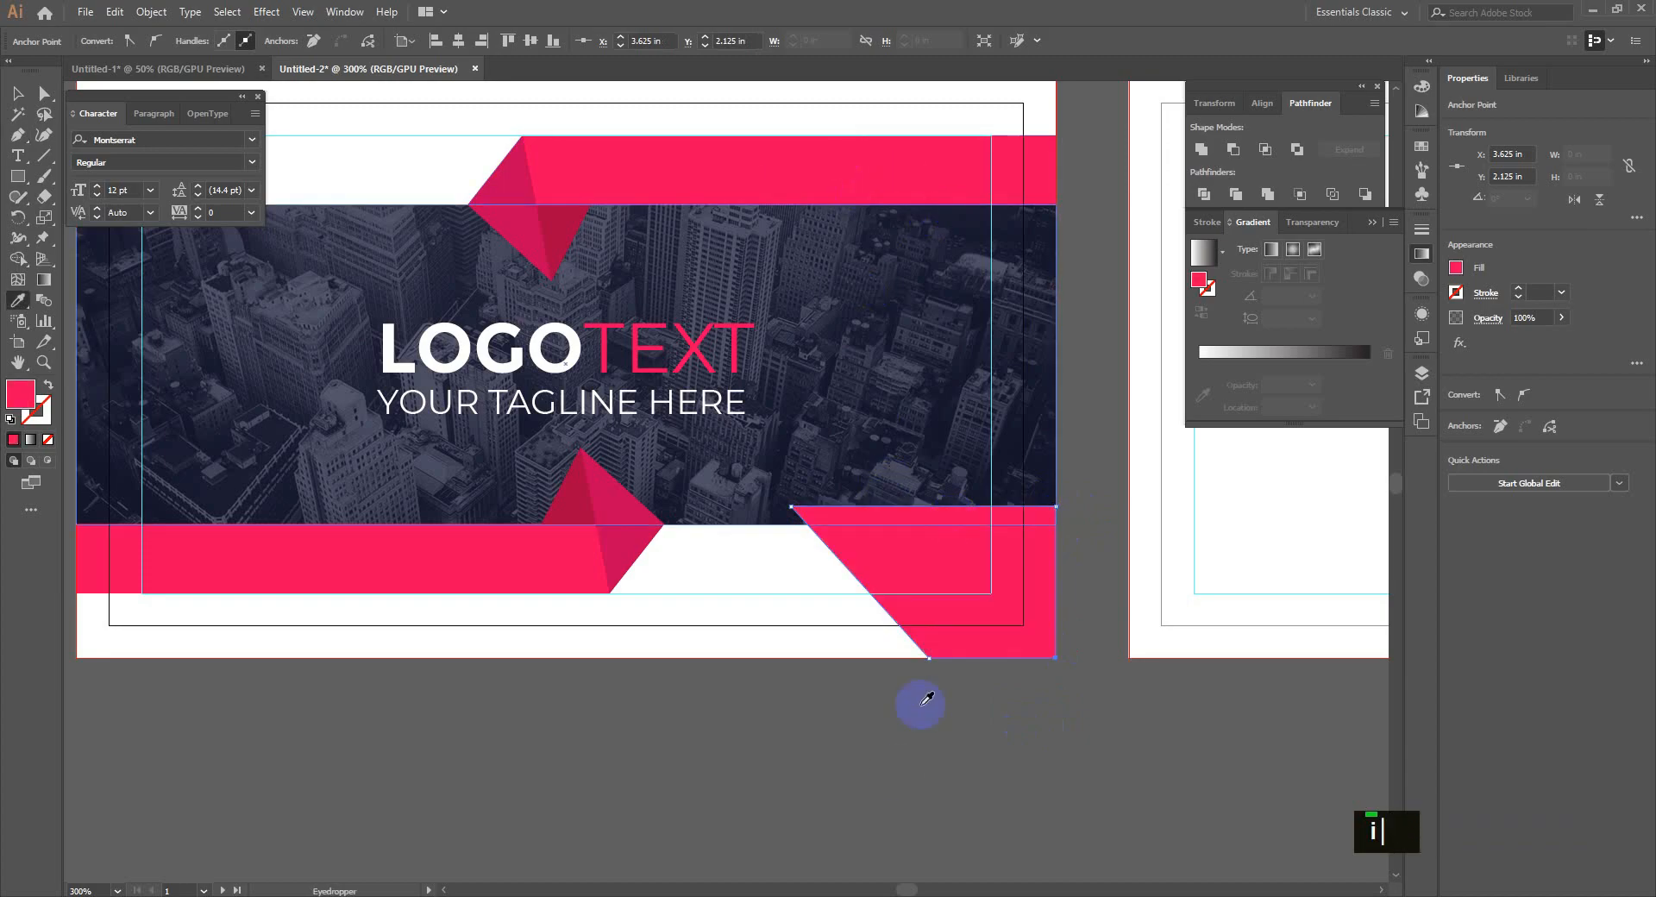
pyautogui.press('v')
pyautogui.click(920, 695)
# Step: Duplicate the pink corner shape, rotate the copy 180° and place it flush in the first artboard's upper-left corner
pyautogui.scroll(-1, 914, 692)
pyautogui.moveTo(946, 619); pyautogui.dragTo(495, 391)
pyautogui.moveTo(569, 339); pyautogui.dragTo(395, 443)
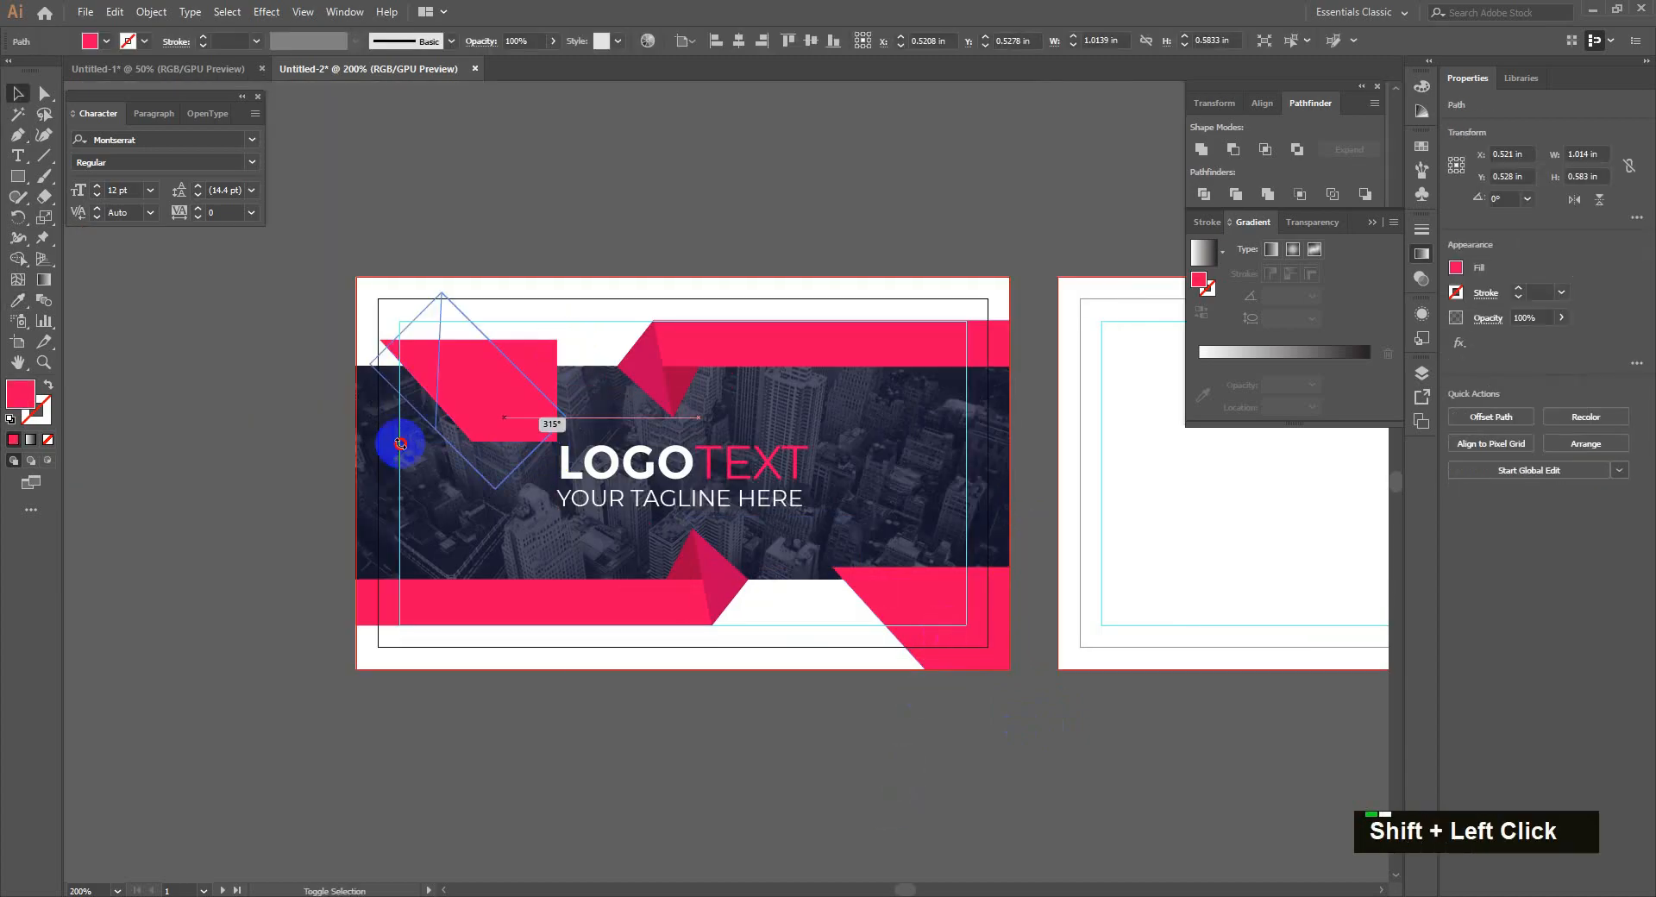
pyautogui.moveTo(452, 388); pyautogui.dragTo(435, 338)
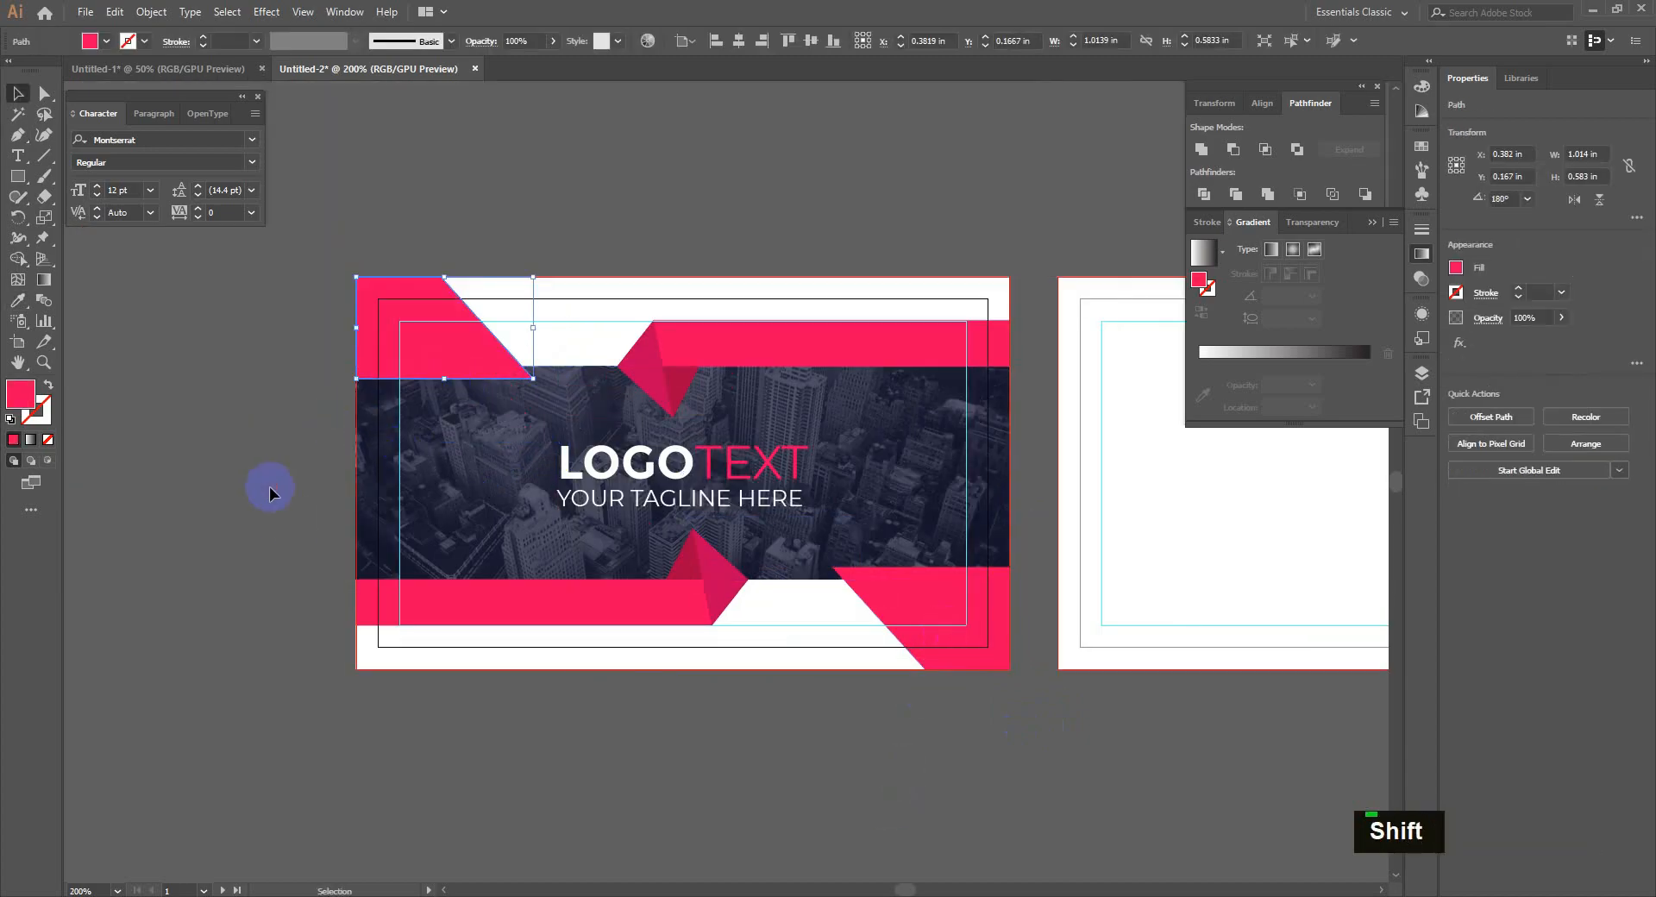
pyautogui.click(269, 487)
# Step: Draw a rectangle about 1.35 x 2.25 in over the full height of the second artboard at its left edge
pyautogui.moveTo(781, 754); pyautogui.dragTo(462, 772)
pyautogui.moveTo(699, 768); pyautogui.dragTo(647, 768)
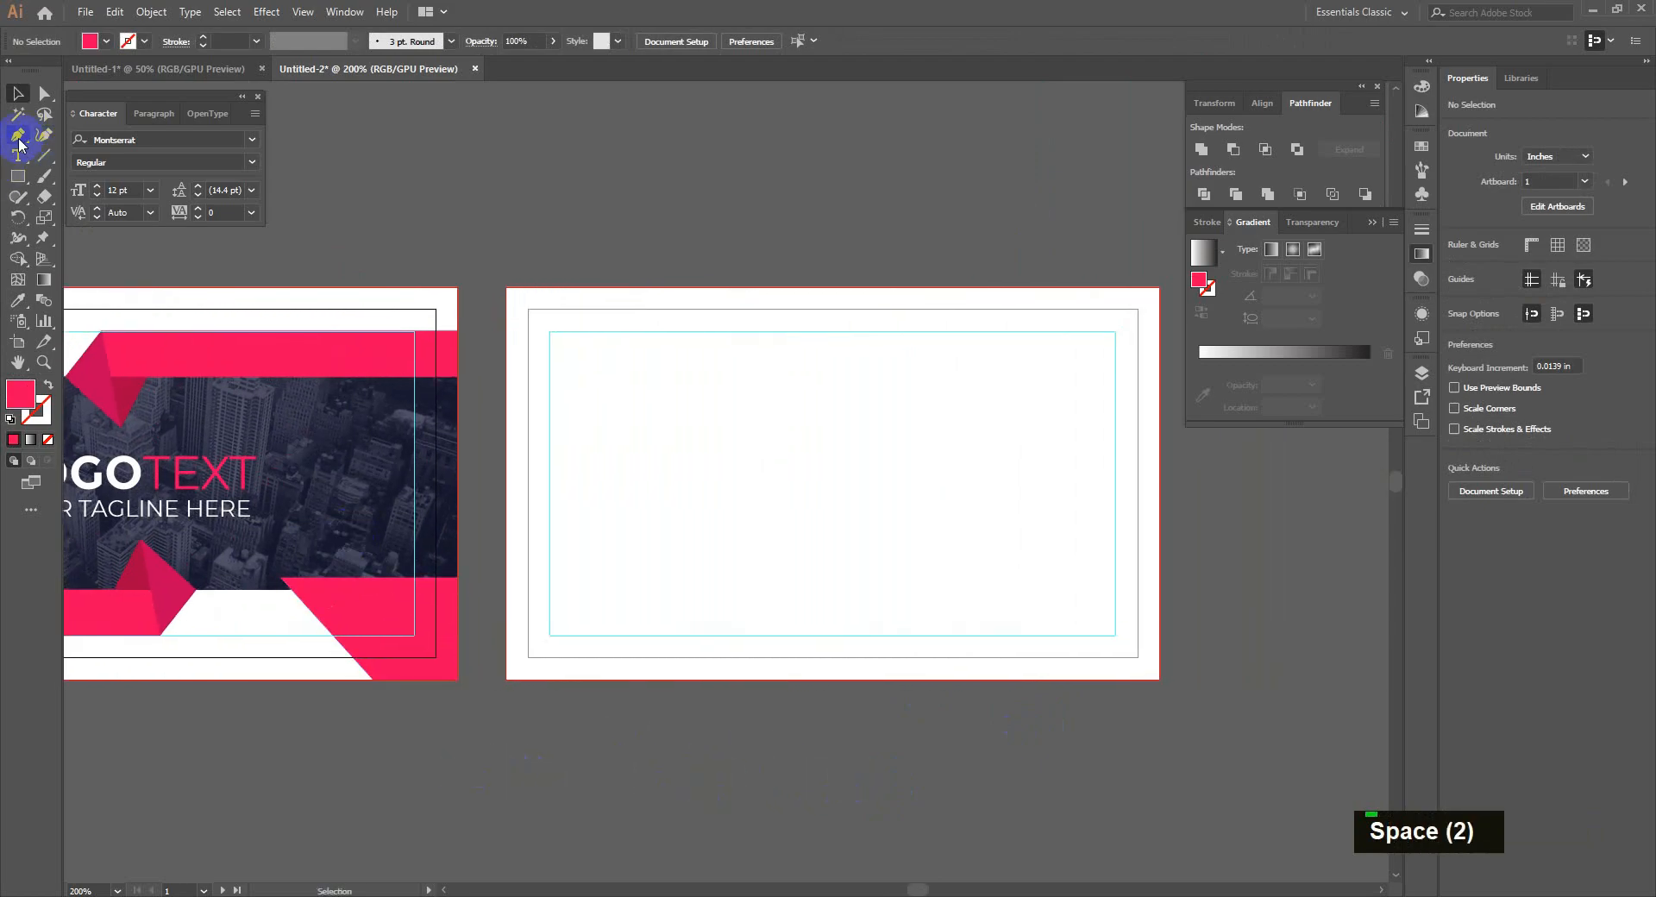
pyautogui.click(18, 136)
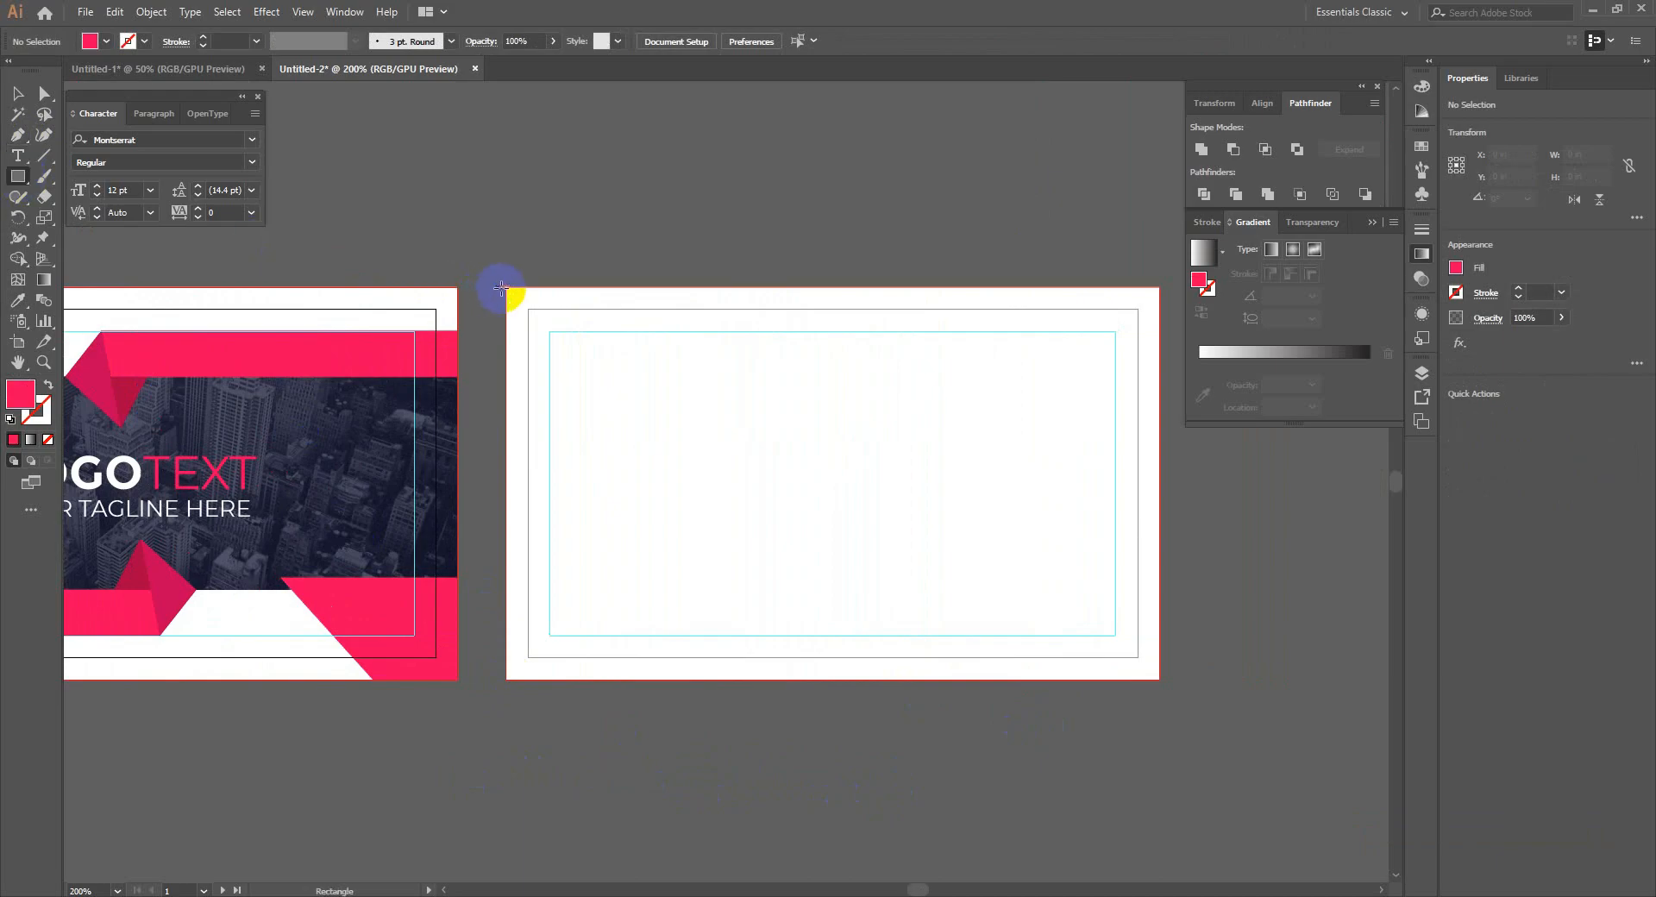
pyautogui.moveTo(509, 291); pyautogui.dragTo(740, 681)
# Step: Slant the rectangle's right side by shifting its upper-right corner horizontally outward to a top width of about 1.99 in
pyautogui.press('a')
pyautogui.click(743, 287)
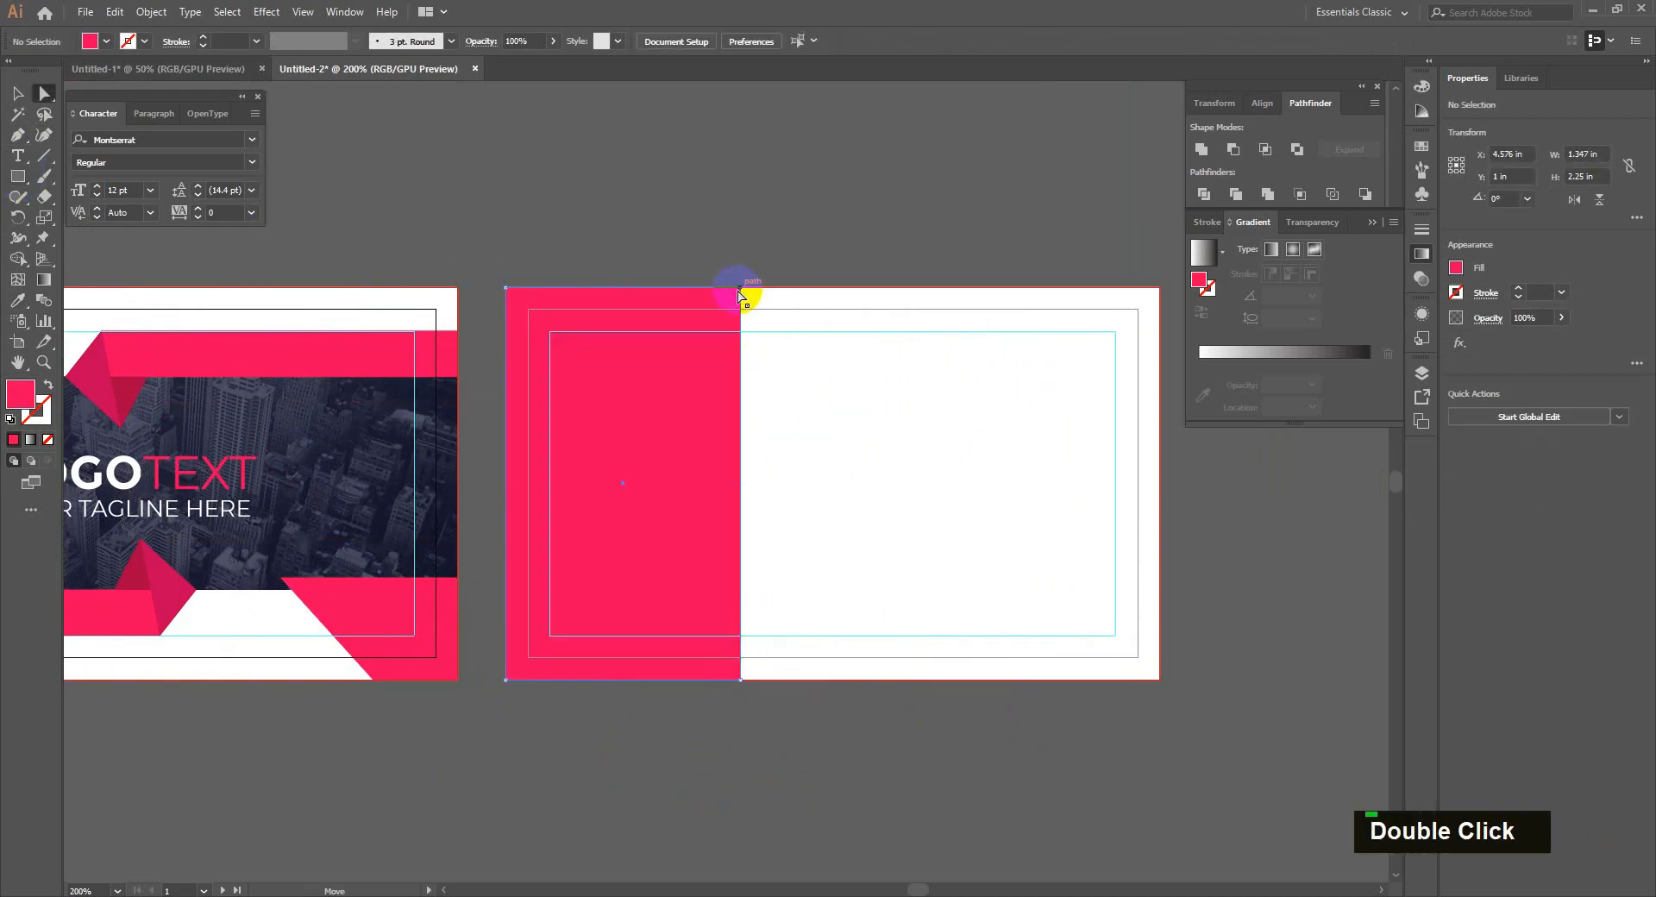
pyautogui.moveTo(741, 288); pyautogui.dragTo(852, 286)
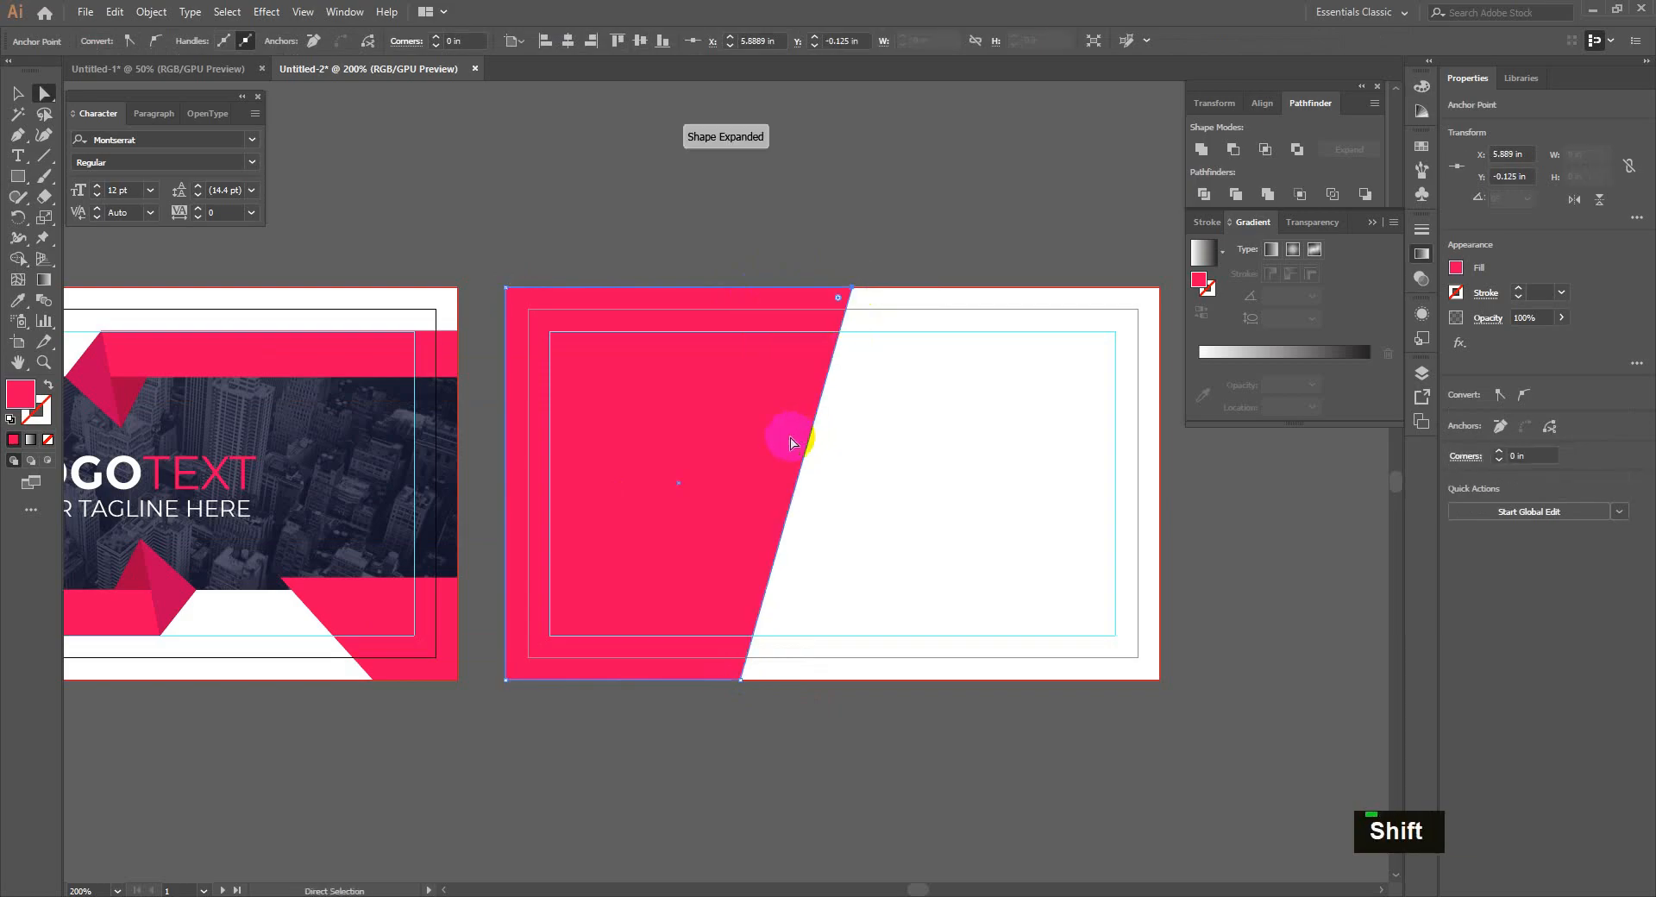
# Step: Fill the slanted shape with the navy sampled from the photo band and set its opacity to 100%
pyautogui.press('i')
pyautogui.click(343, 418)
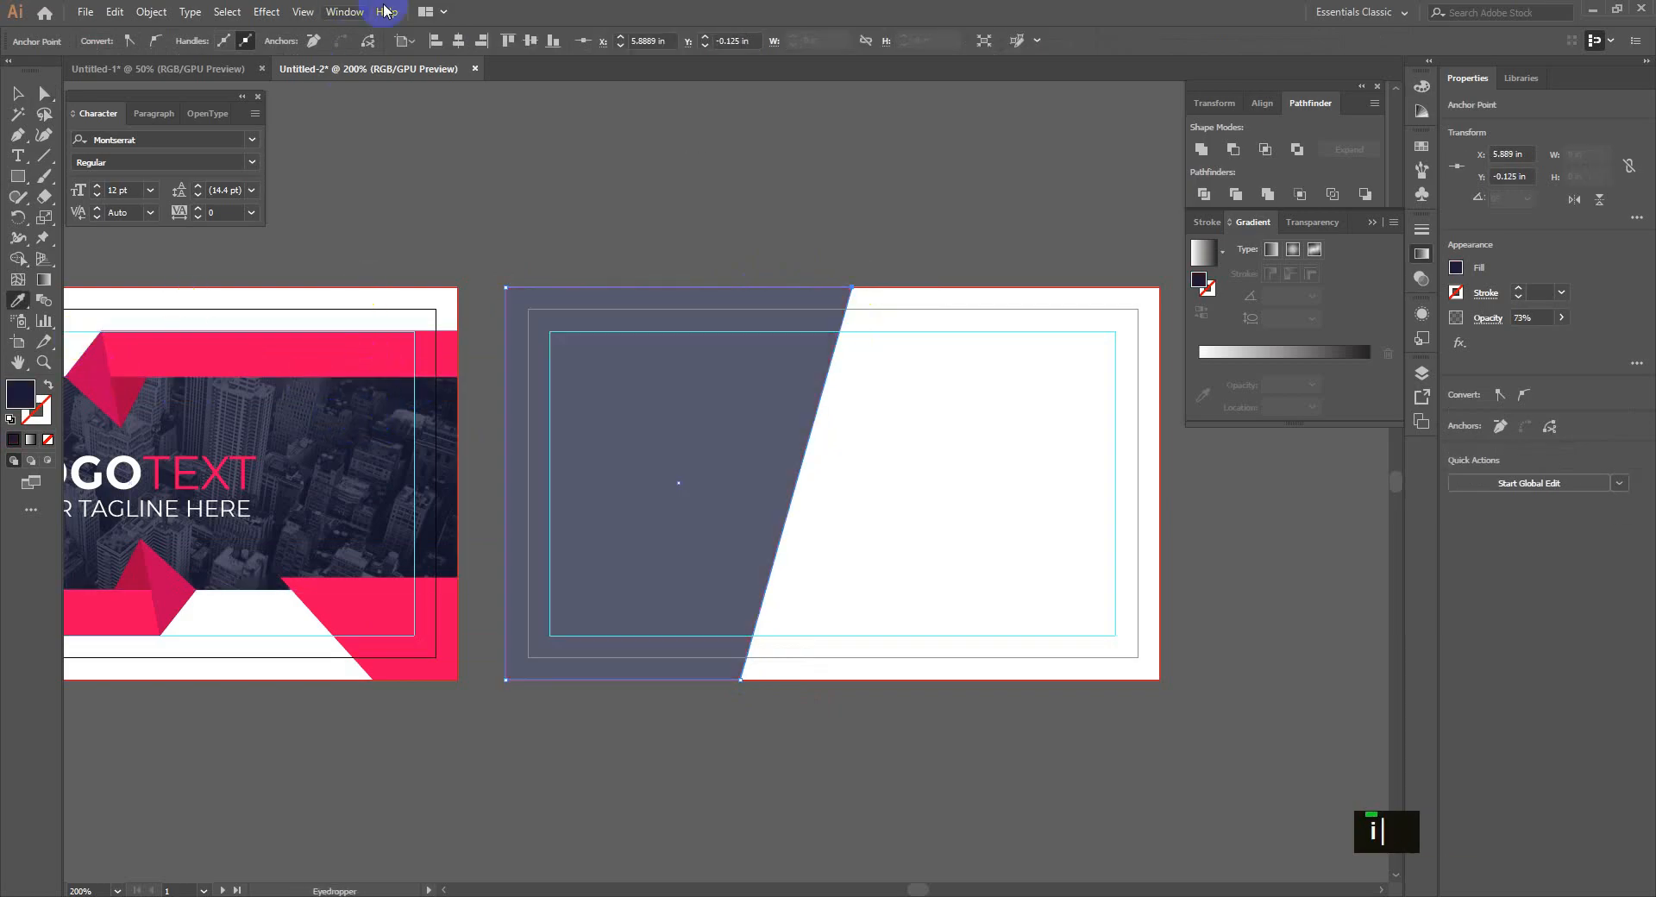
pyautogui.click(684, 265)
pyautogui.click(675, 309)
pyautogui.click(554, 40)
pyautogui.click(557, 65)
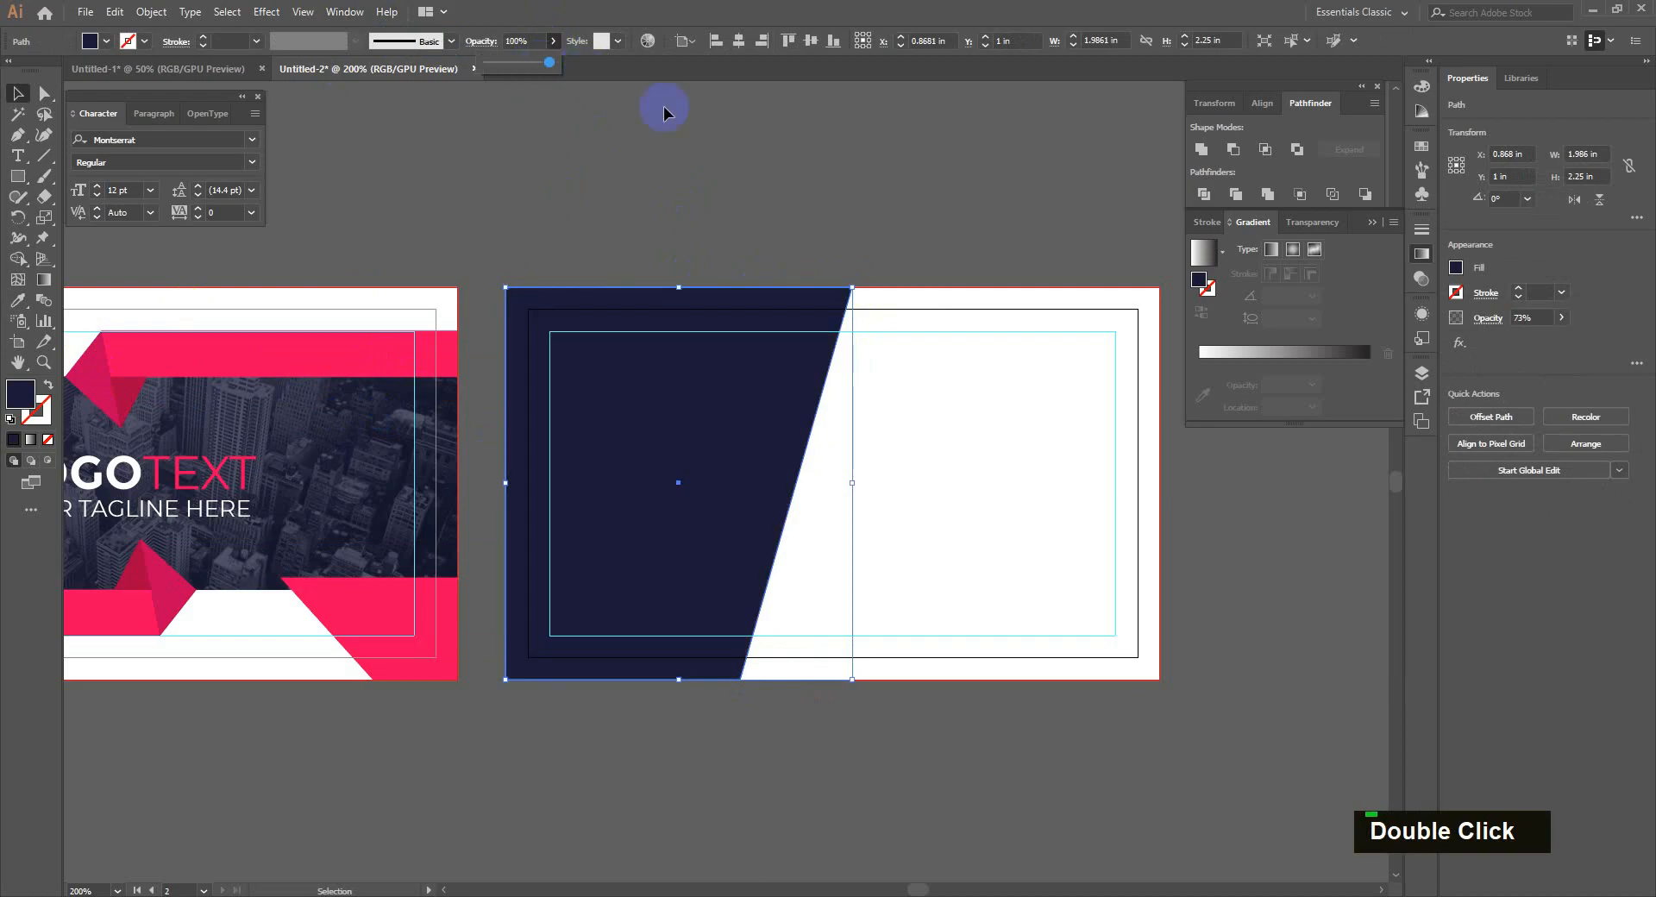
pyautogui.click(674, 129)
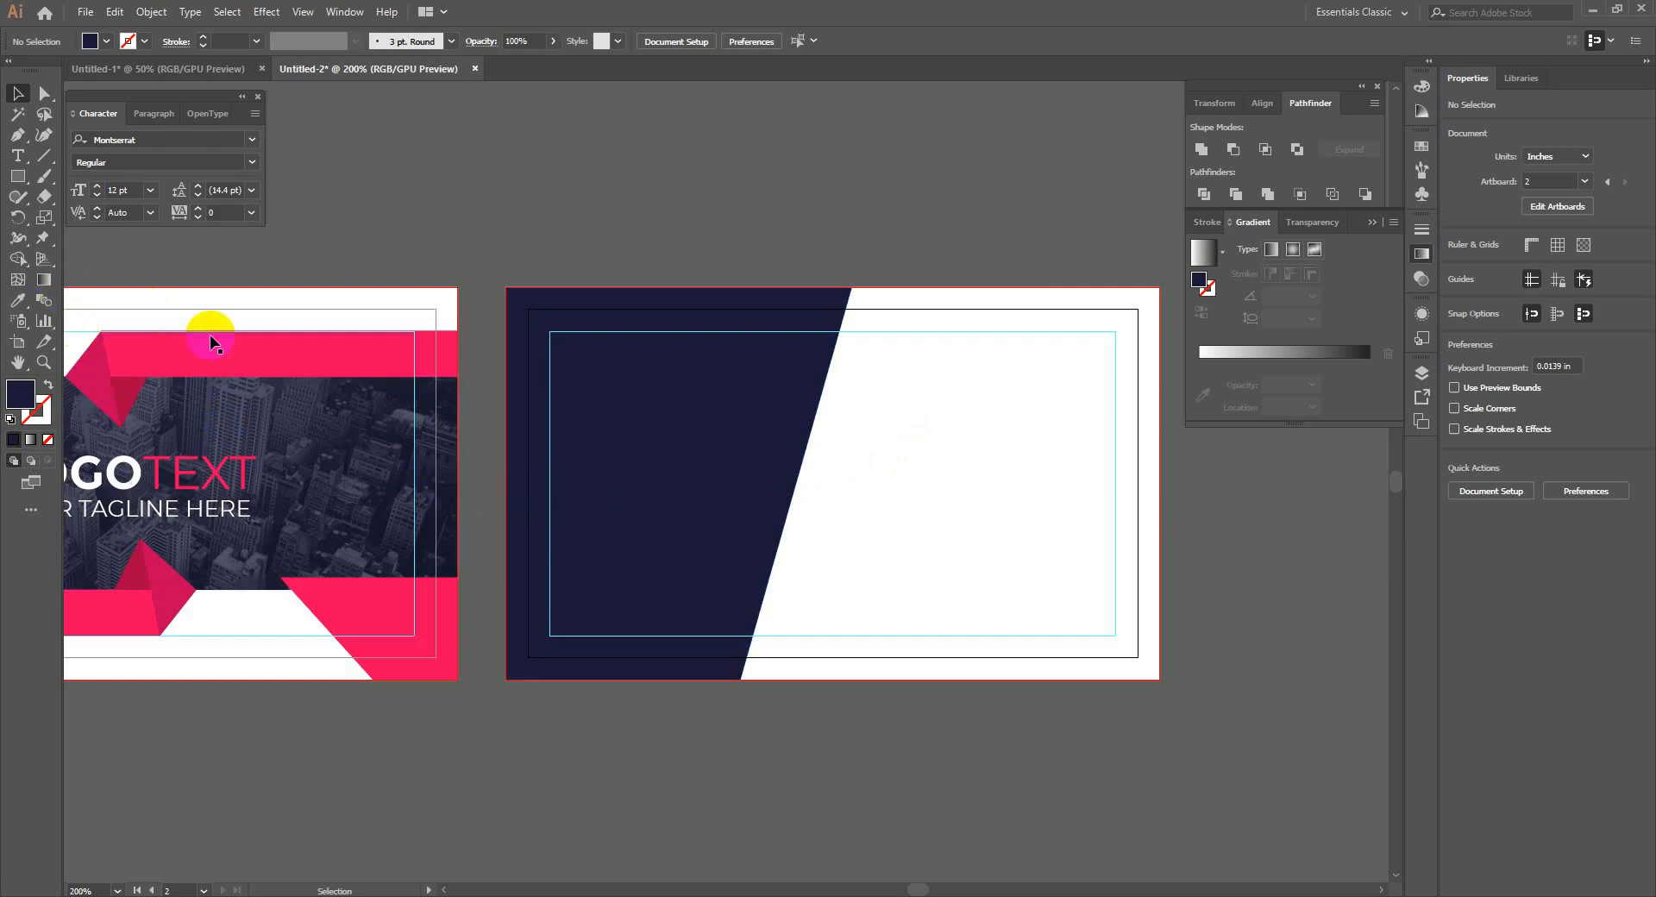
# Step: Widen the navy shape by moving its lower-right and upper-right corners outward by equal amounts, preserving the slant
pyautogui.click(15, 179)
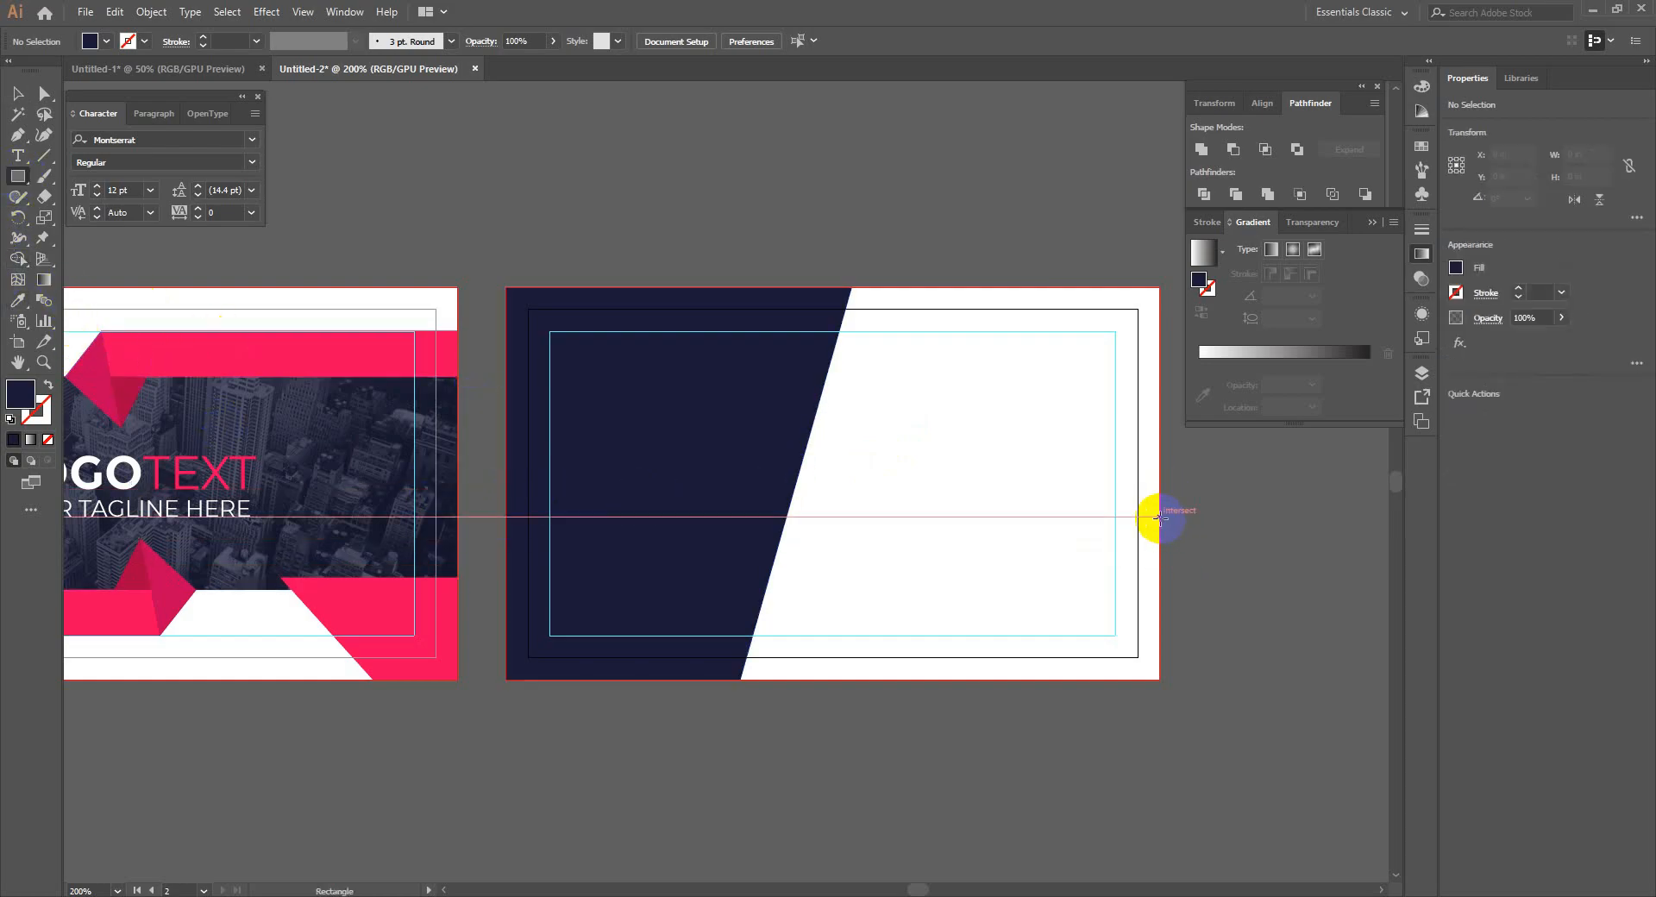
pyautogui.press('space')
pyautogui.moveTo(672, 471); pyautogui.dragTo(723, 465)
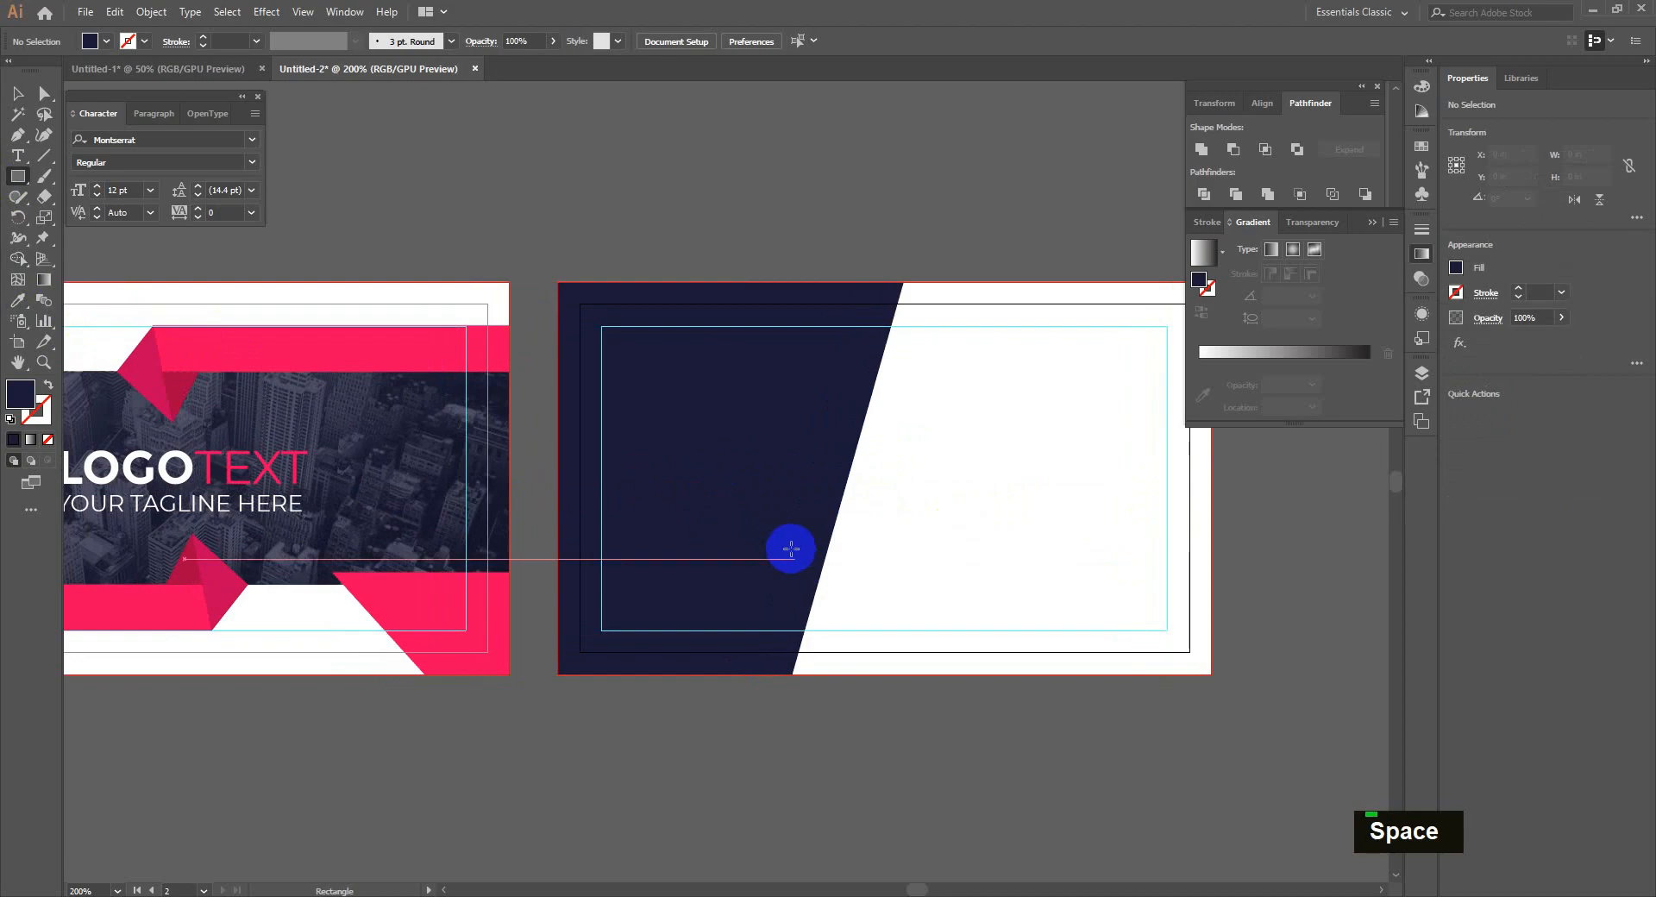
pyautogui.press('v')
pyautogui.press('a')
pyautogui.click(807, 671)
pyautogui.moveTo(793, 677); pyautogui.dragTo(833, 676)
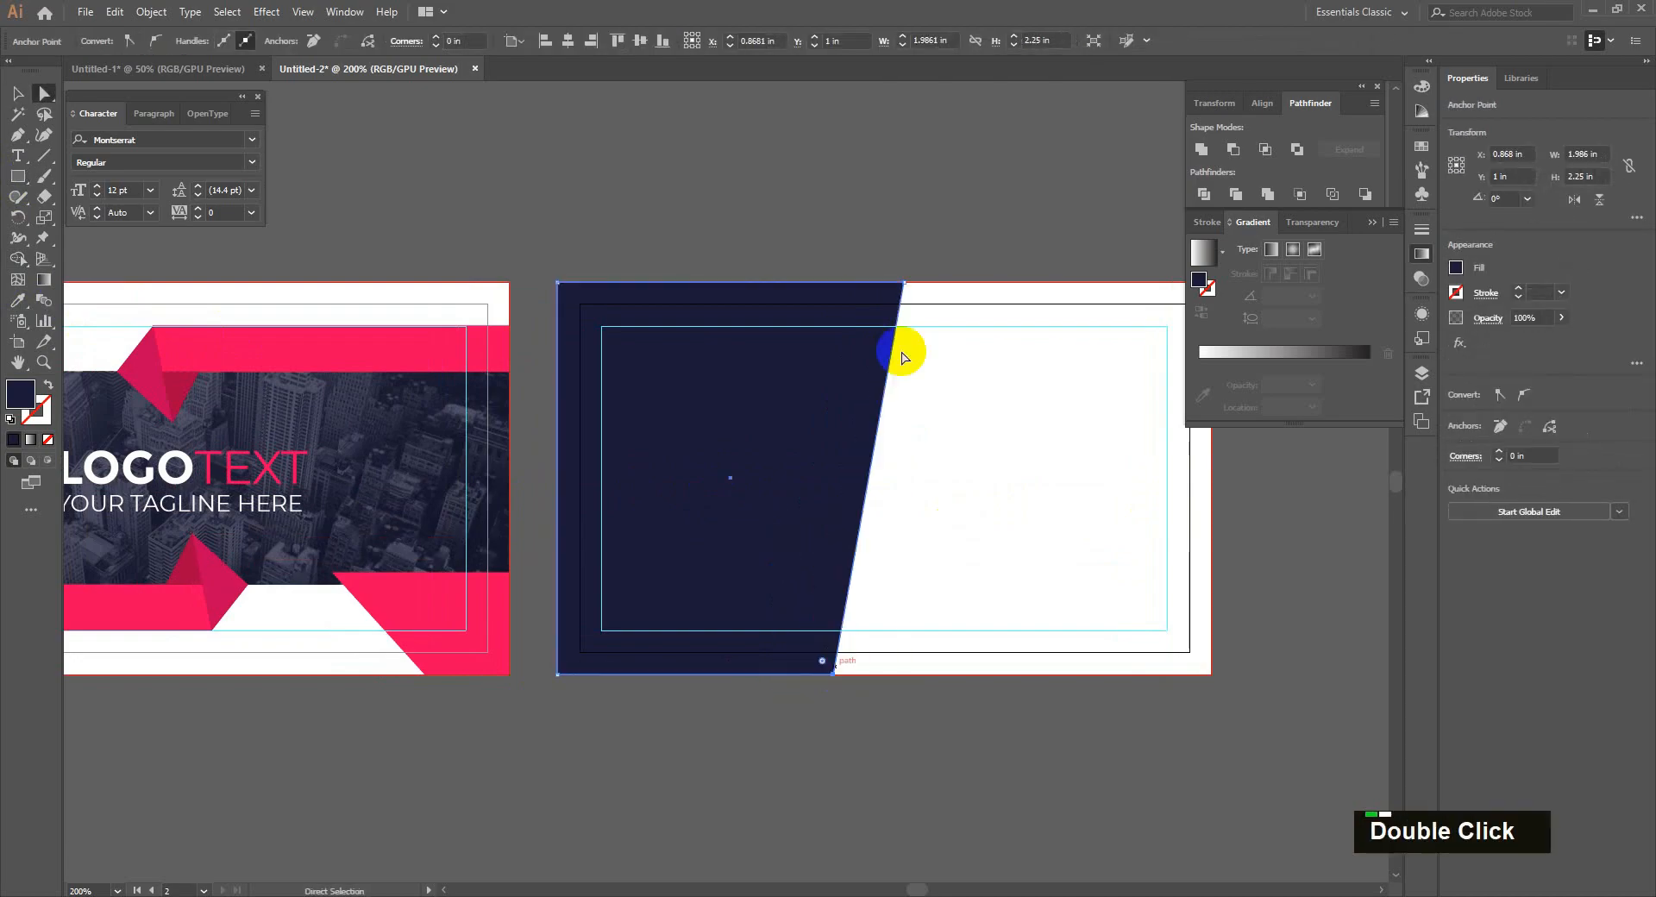
pyautogui.moveTo(905, 282); pyautogui.dragTo(944, 283)
pyautogui.click(955, 512)
pyautogui.press('v')
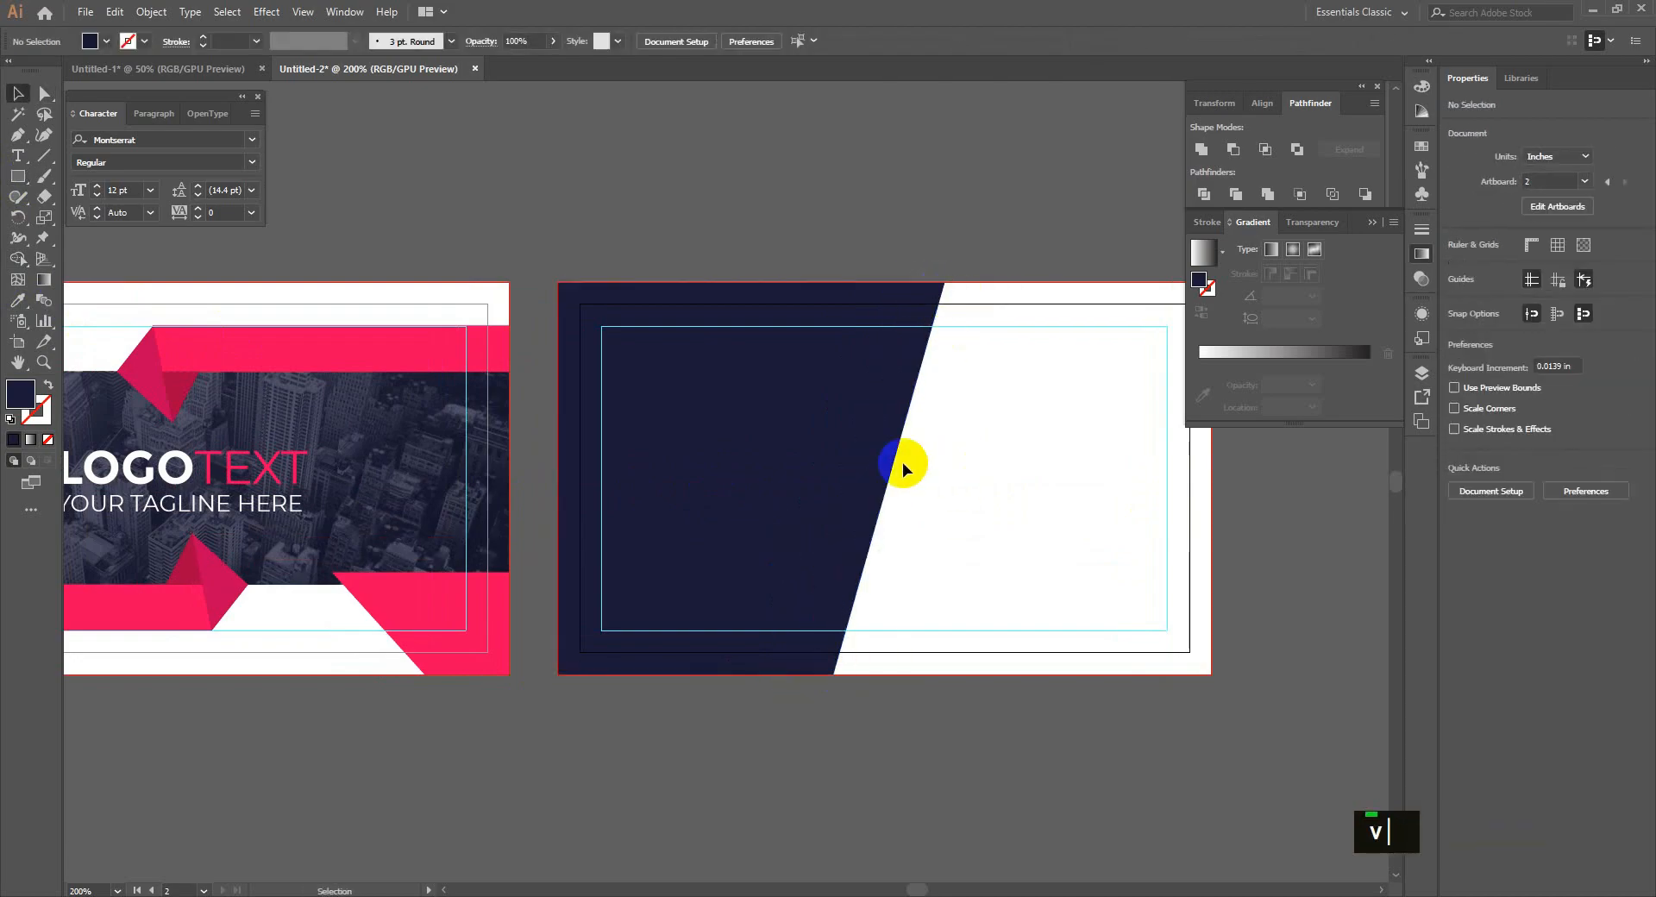
# Step: Draw a navy circle in the second artboard's upper-right white area and enlarge it to about 0.9 in across
pyautogui.moveTo(960, 481); pyautogui.dragTo(924, 503)
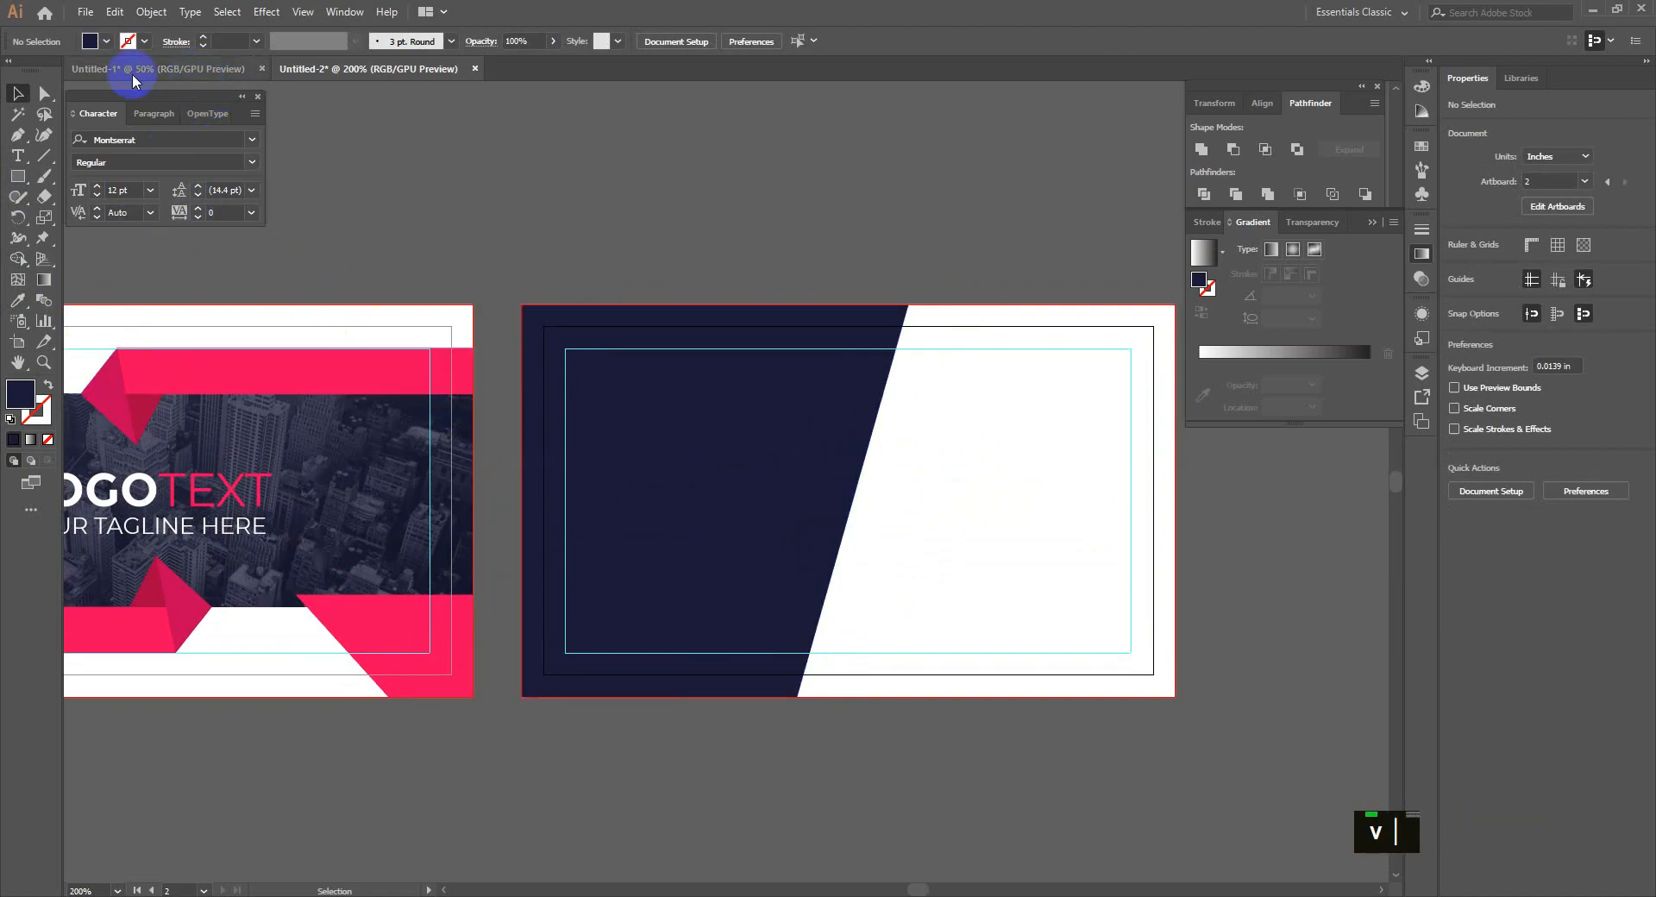
pyautogui.rightClick(19, 177)
pyautogui.click(52, 216)
pyautogui.moveTo(1013, 416); pyautogui.dragTo(1067, 417)
pyautogui.press('v')
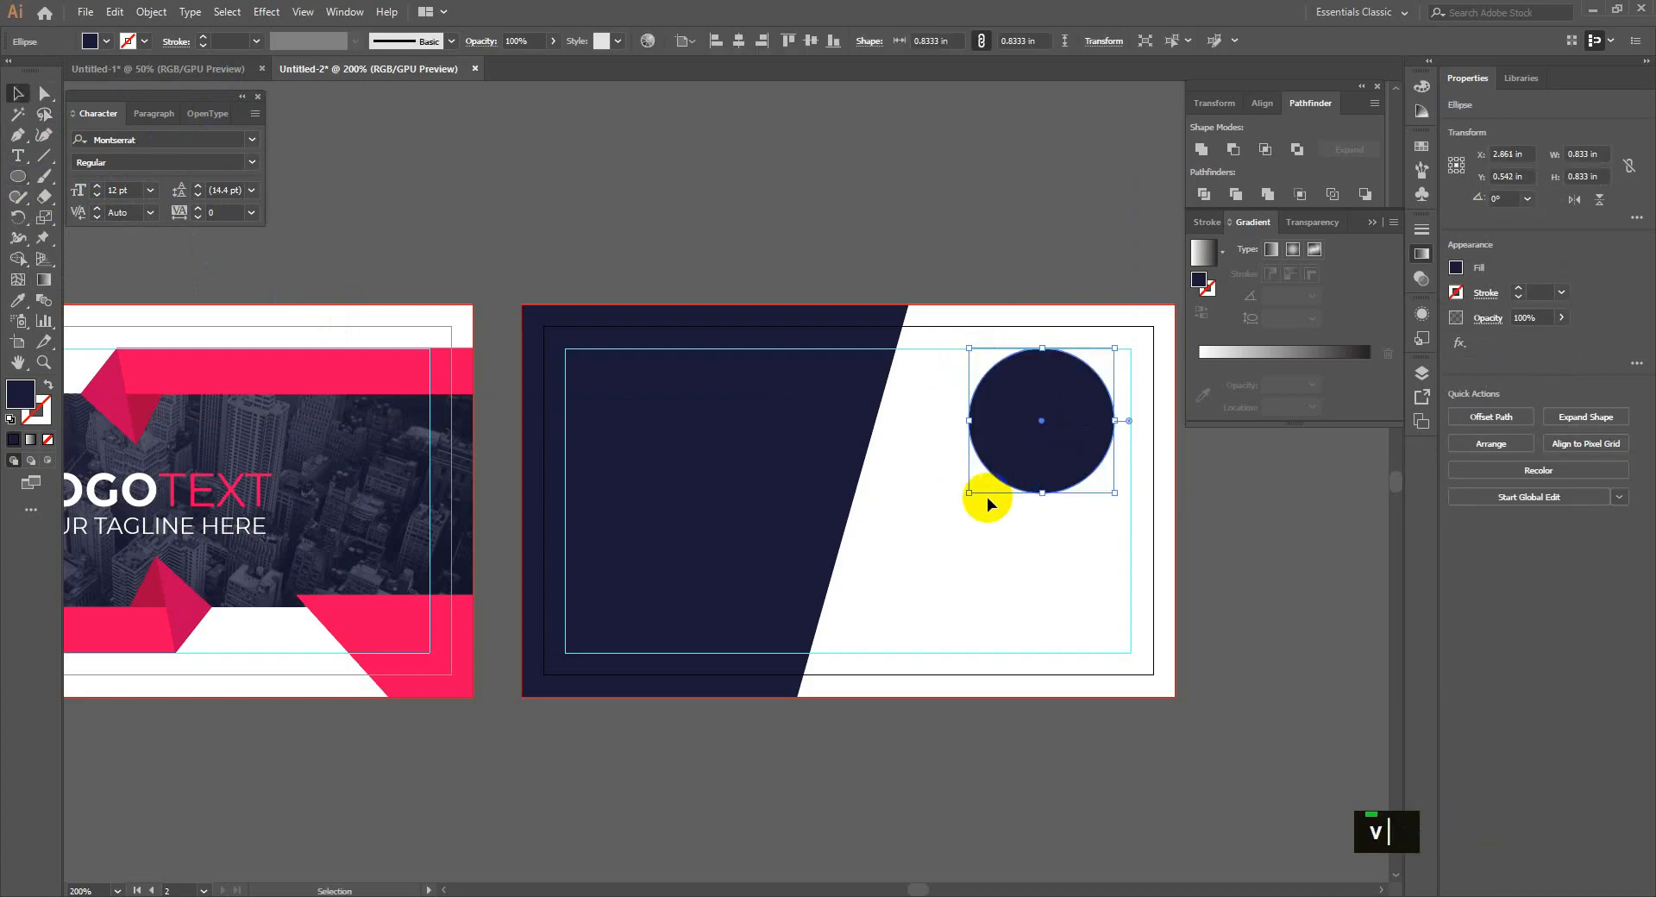
pyautogui.moveTo(967, 496); pyautogui.dragTo(956, 498)
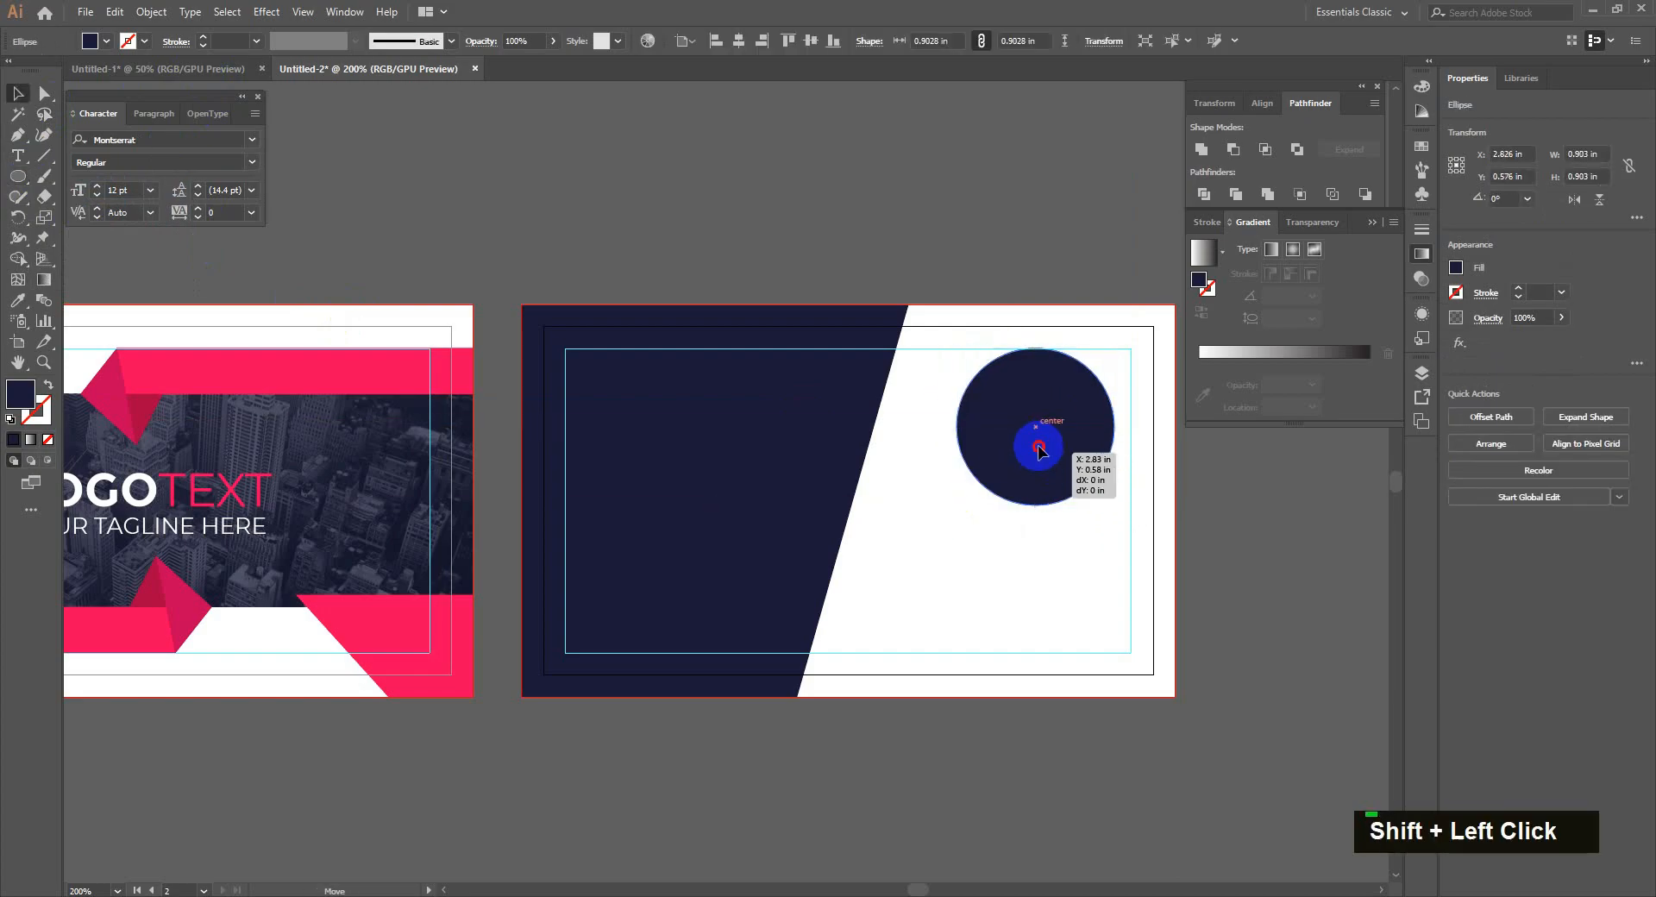
# Step: Copy the office portrait photo from the Untitled-1 document and paste it into the business card document
pyautogui.click(972, 545)
pyautogui.click(181, 76)
pyautogui.click(86, 388)
pyautogui.hotkey('ctrl', 'c')
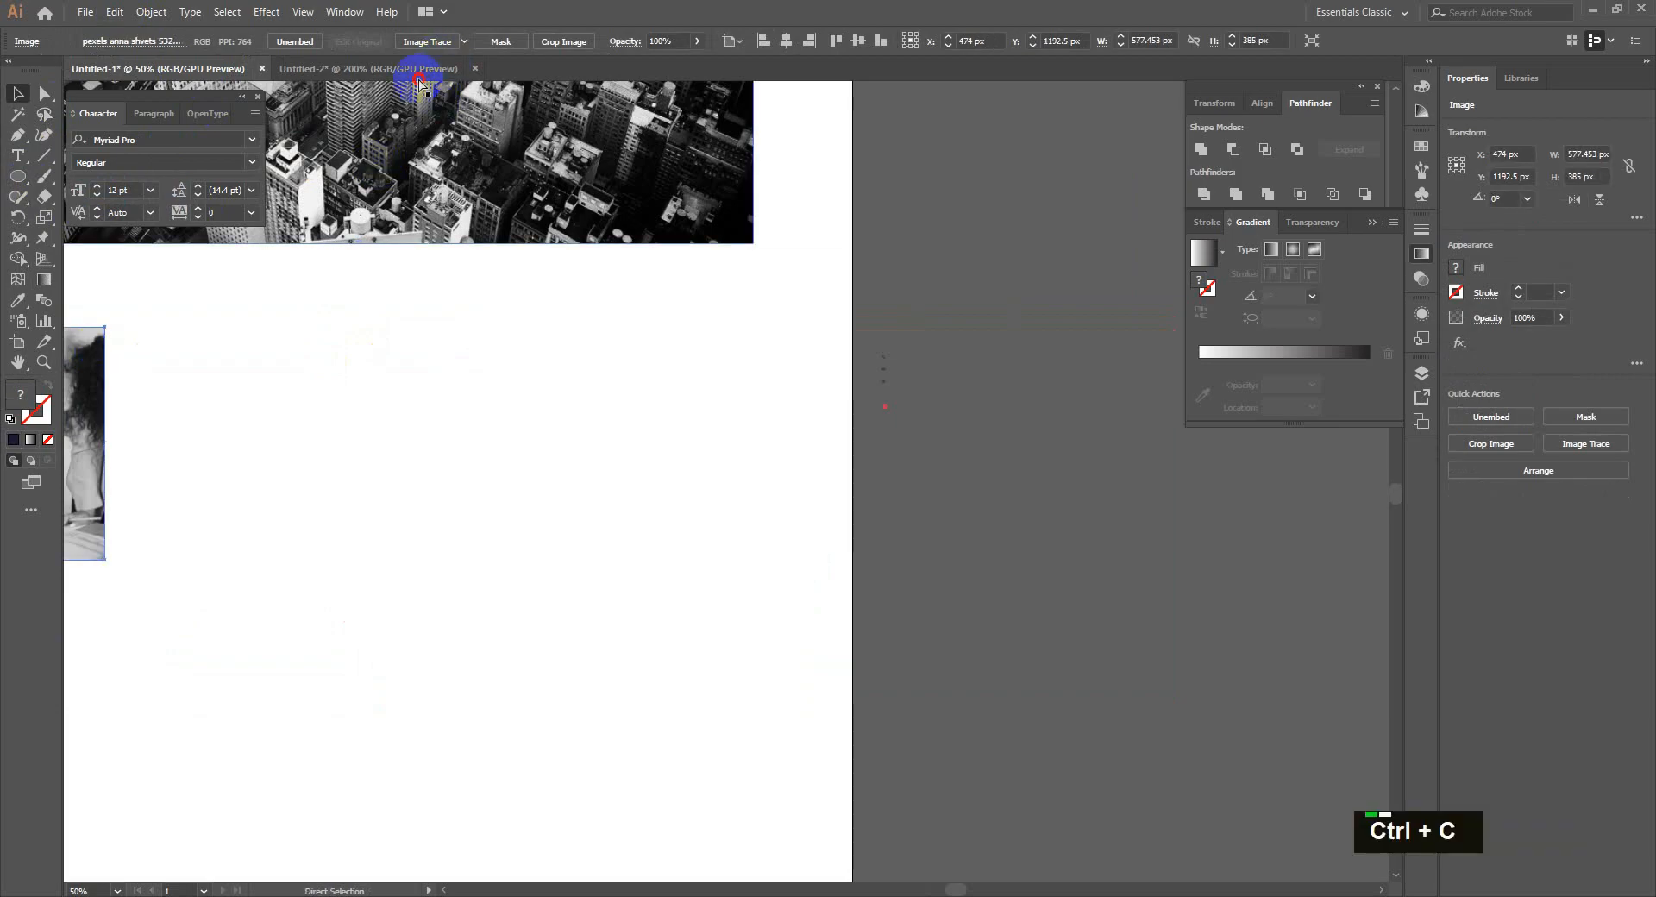
pyautogui.click(420, 82)
pyautogui.hotkey('ctrl', 'v')
pyautogui.scroll(-3, 506, 244)
# Step: Position the portrait photo behind the navy circle on the second artboard and clip it to the circle with a clipping mask
pyautogui.moveTo(511, 256); pyautogui.dragTo(1069, 356)
pyautogui.scroll(3, 700, 382)
pyautogui.hotkey('ctrl', 'shift', '[')
pyautogui.rightClick(1054, 352)
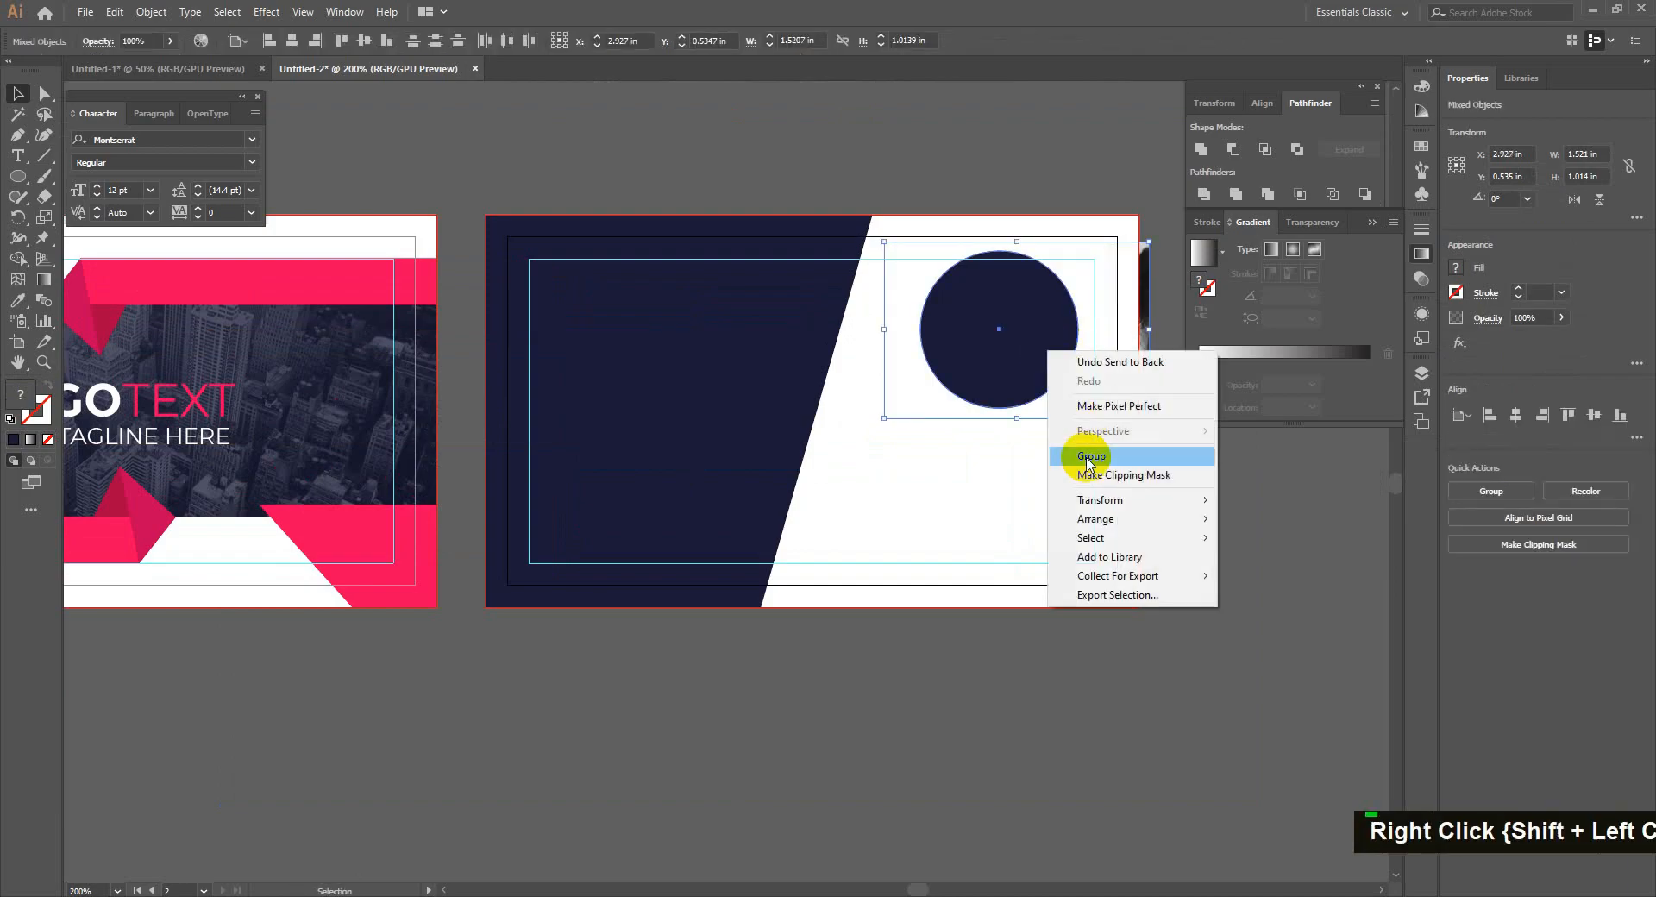
pyautogui.click(1064, 473)
pyautogui.doubleClick(1054, 395)
# Step: Duplicate the clipped portrait in place, release the duplicate's mask and delete its photo, keeping only the unfilled circle
pyautogui.hotkey('ctrl', 'c')
pyautogui.hotkey('ctrl', 'f')
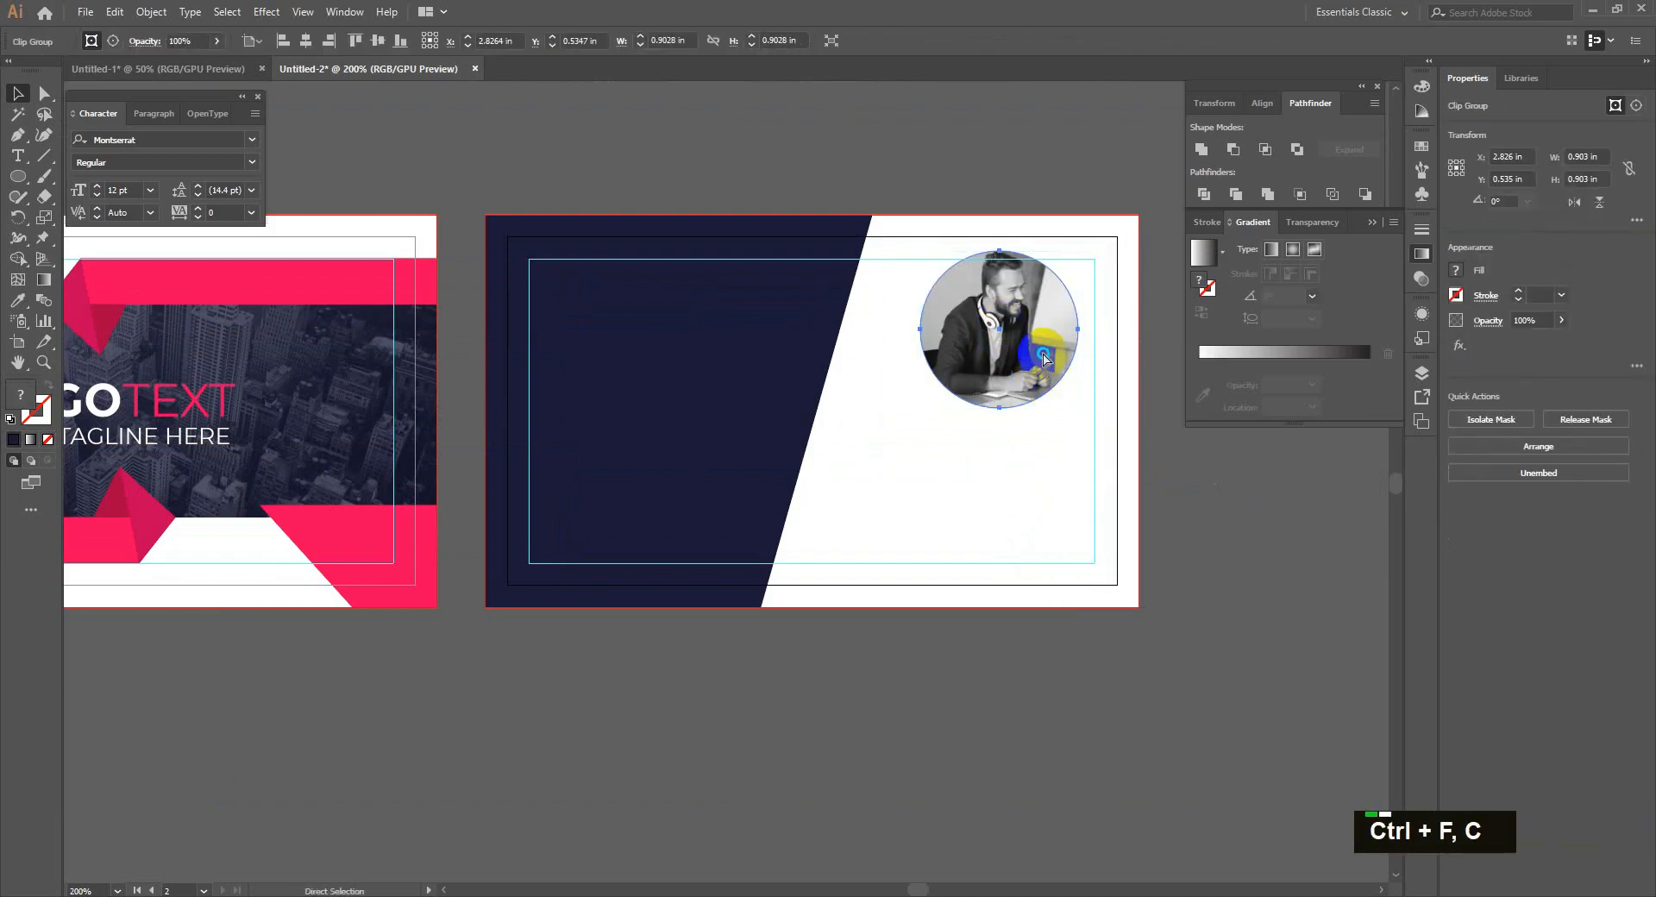
pyautogui.rightClick(1063, 352)
pyautogui.click(1109, 495)
pyautogui.doubleClick(1090, 359)
pyautogui.press('Delete')
pyautogui.click(1076, 358)
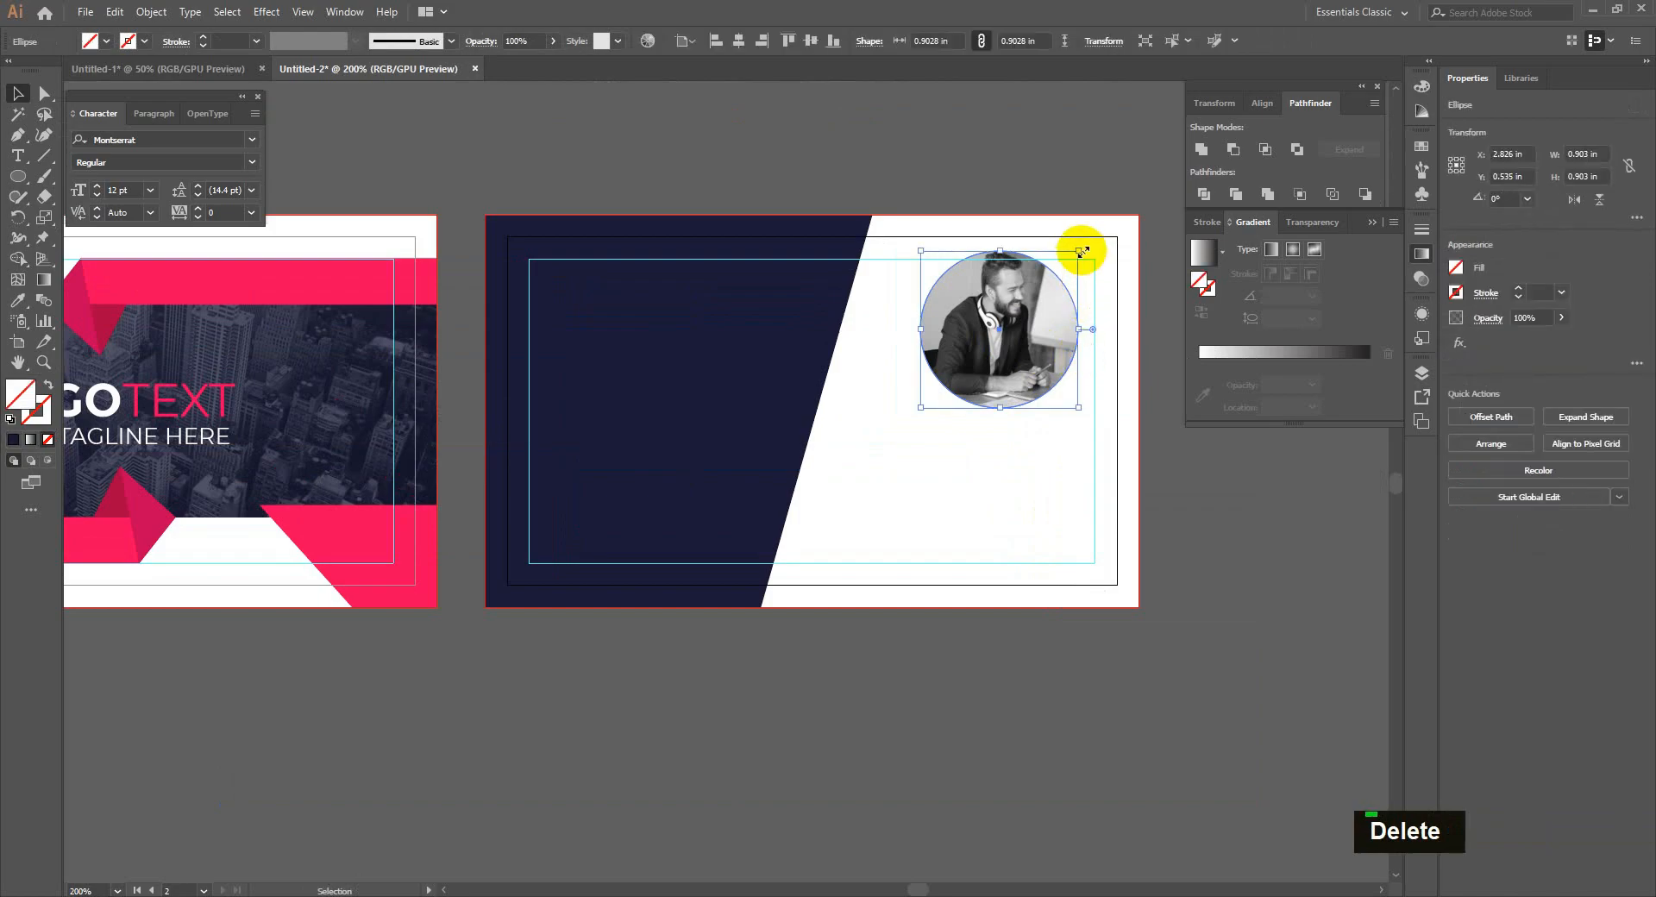
# Step: Enlarge the empty circle from its centre to about 1.01 in, fill it with the sampled ribbon pink and send it behind the portrait
pyautogui.moveTo(1075, 244); pyautogui.dragTo(1087, 241)
pyautogui.press('i')
pyautogui.click(379, 287)
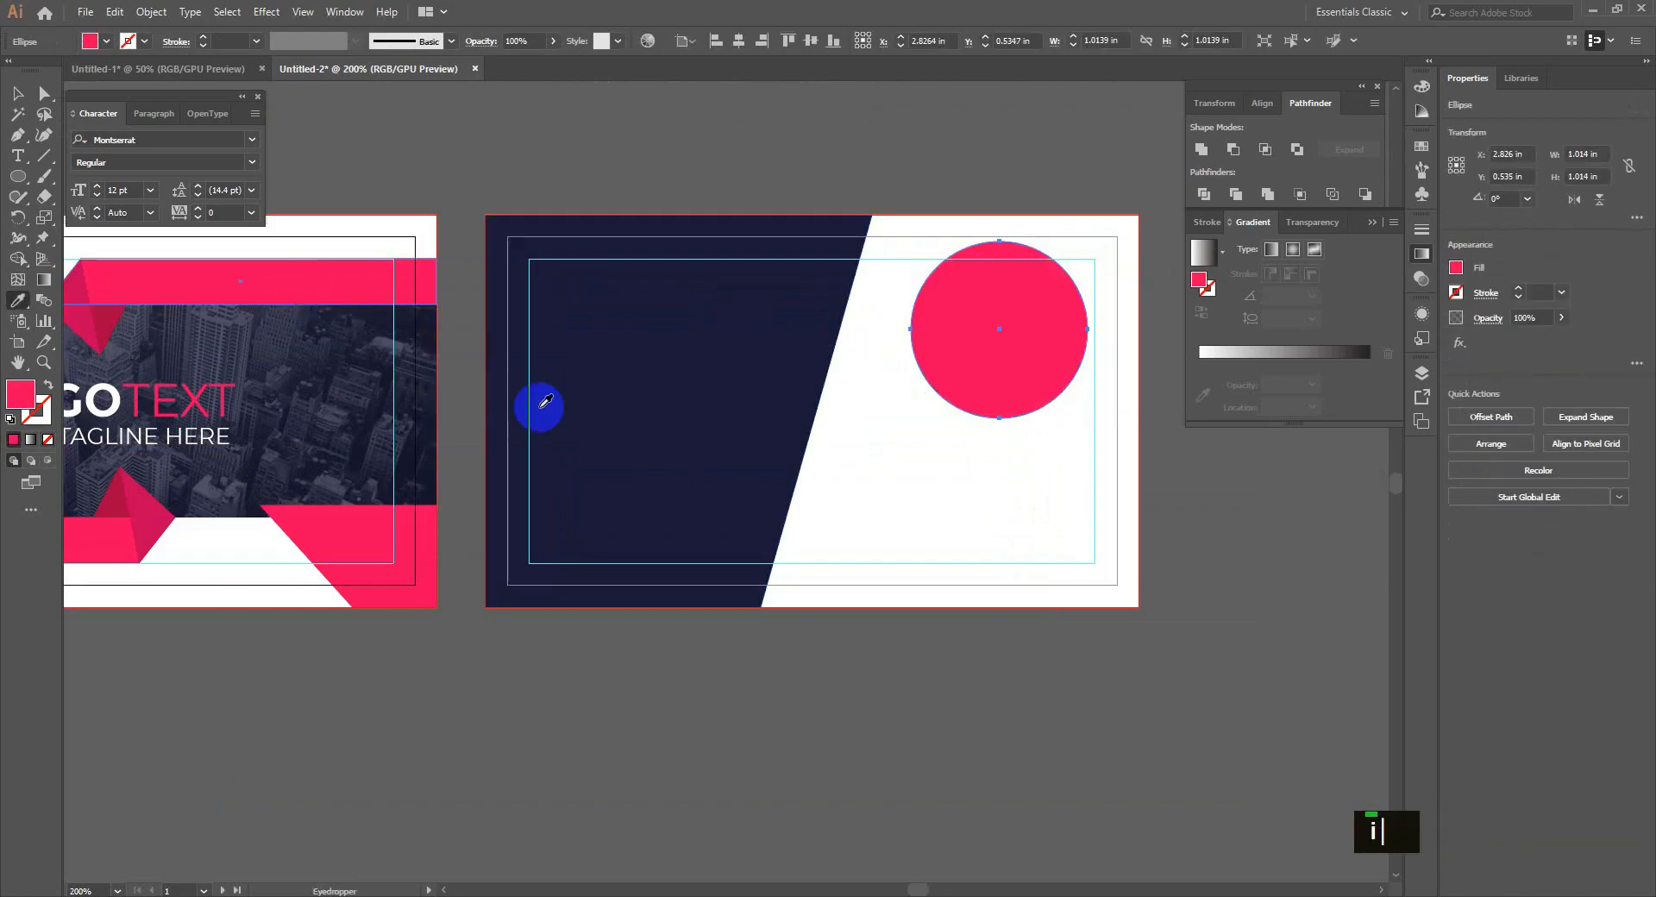
pyautogui.press('v')
pyautogui.hotkey('ctrl', '[')
pyautogui.press('v')
pyautogui.click(981, 449)
# Step: Draw a pink rectangle about 2.29 x 0.40 in from the second artboard's left edge across the upper navy shape
pyautogui.scroll(2, 981, 448)
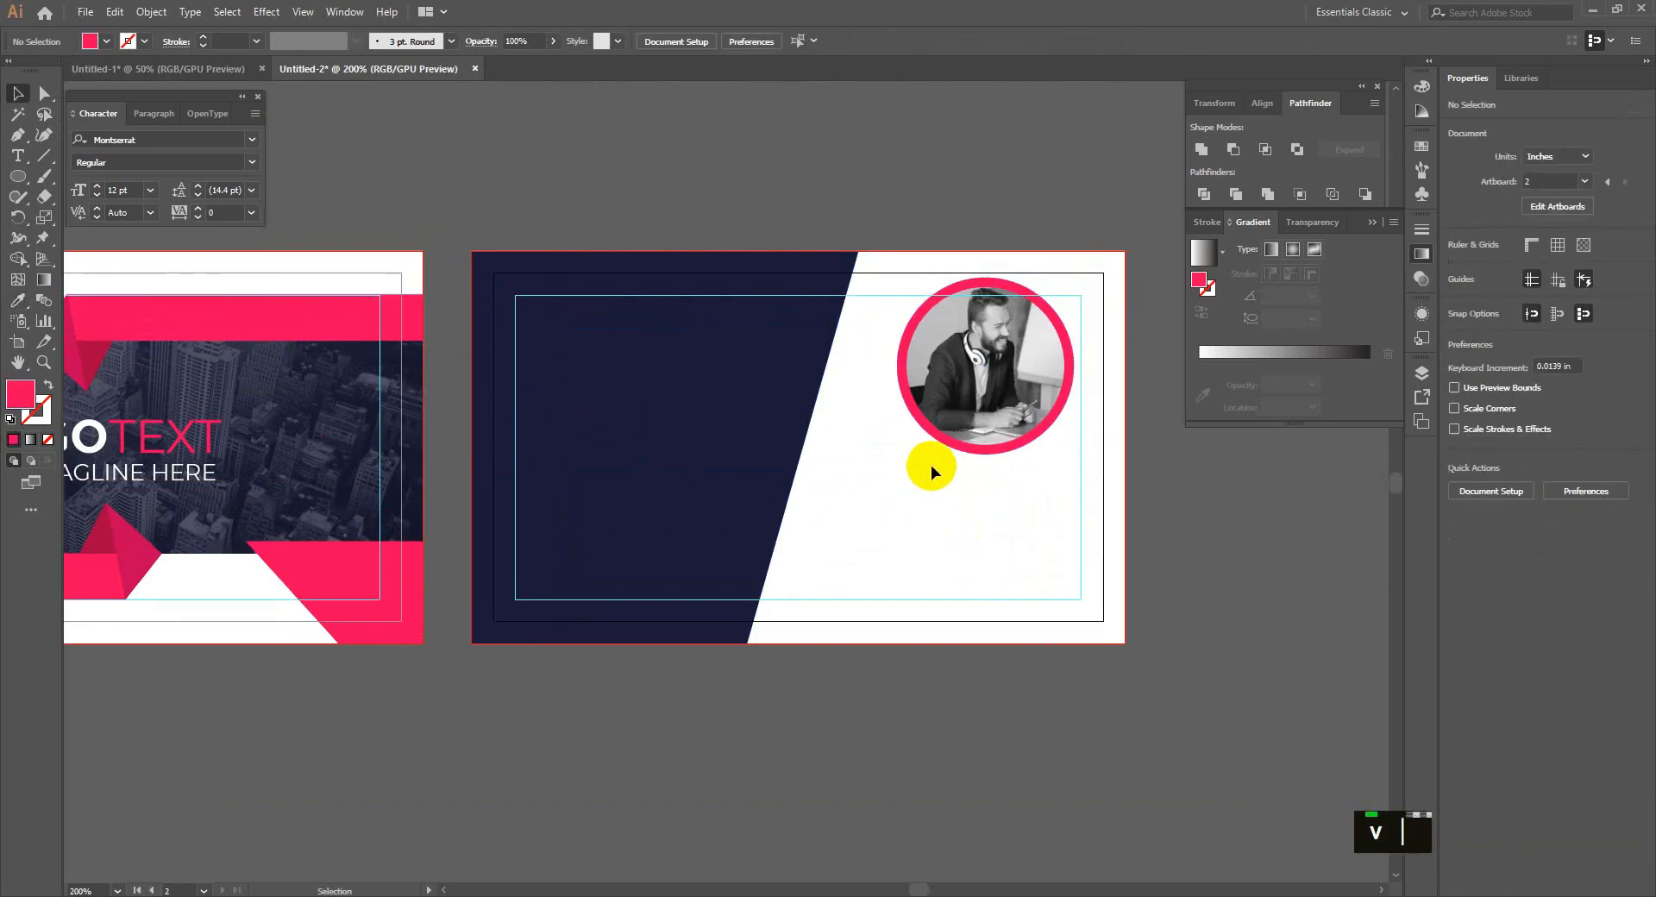
pyautogui.scroll(2, 928, 520)
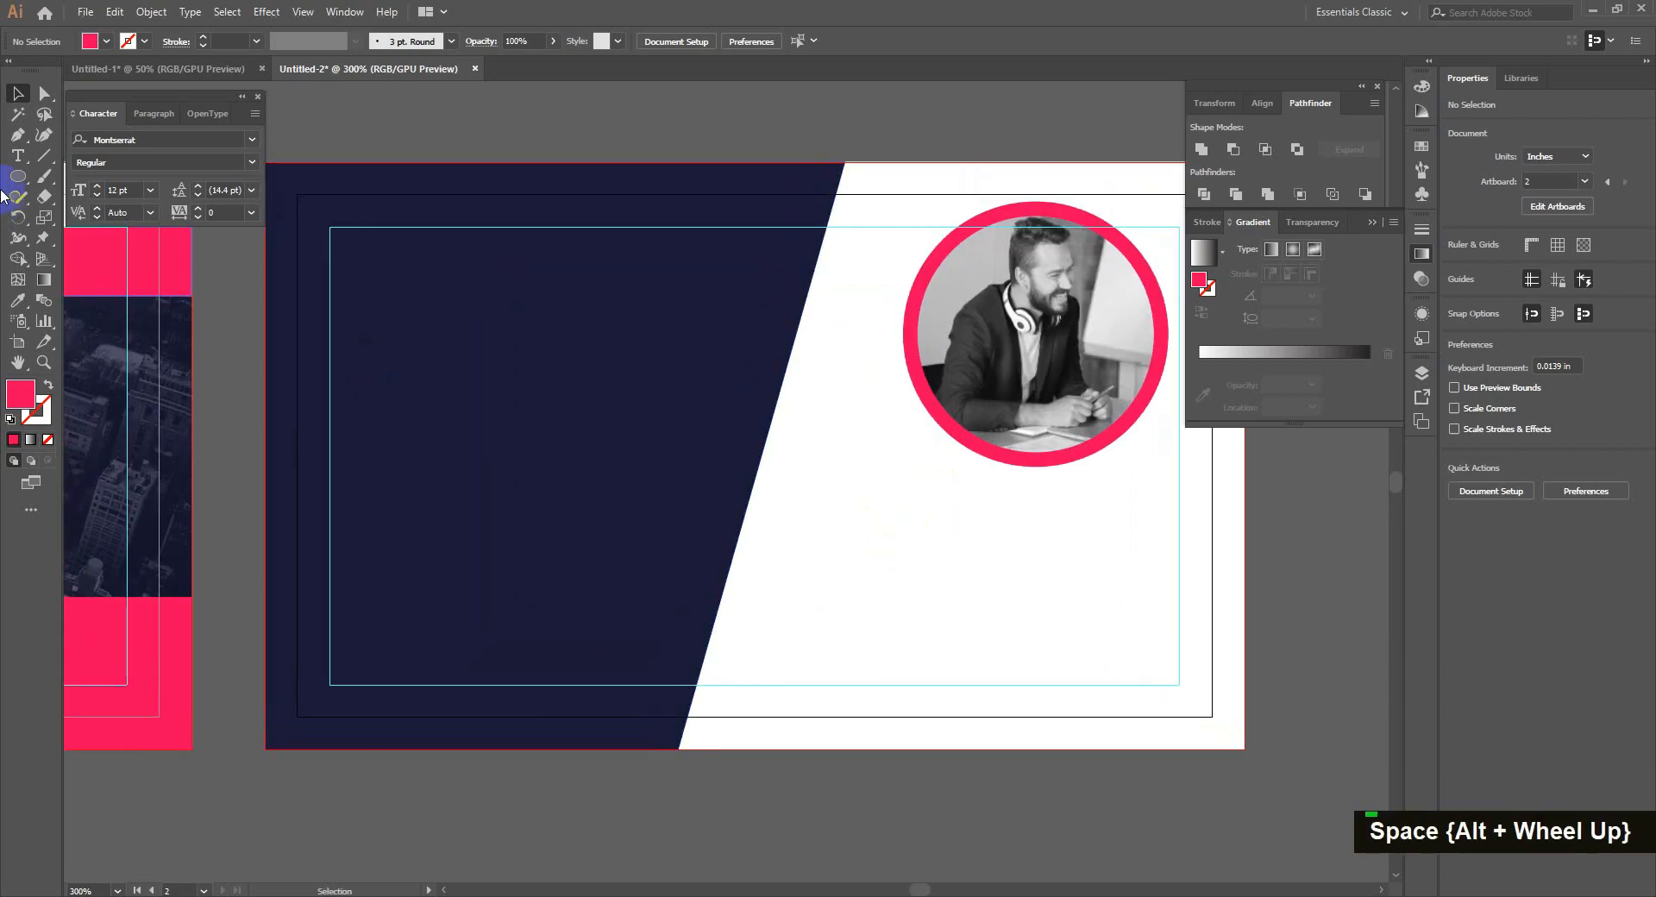
pyautogui.rightClick(19, 175)
pyautogui.click(57, 177)
pyautogui.moveTo(270, 248)
pyautogui.mouseDown()
pyautogui.moveTo(828, 392)
pyautogui.moveTo(856, 352)
pyautogui.moveTo(950, 353)
pyautogui.moveTo(864, 350)
pyautogui.mouseUp()
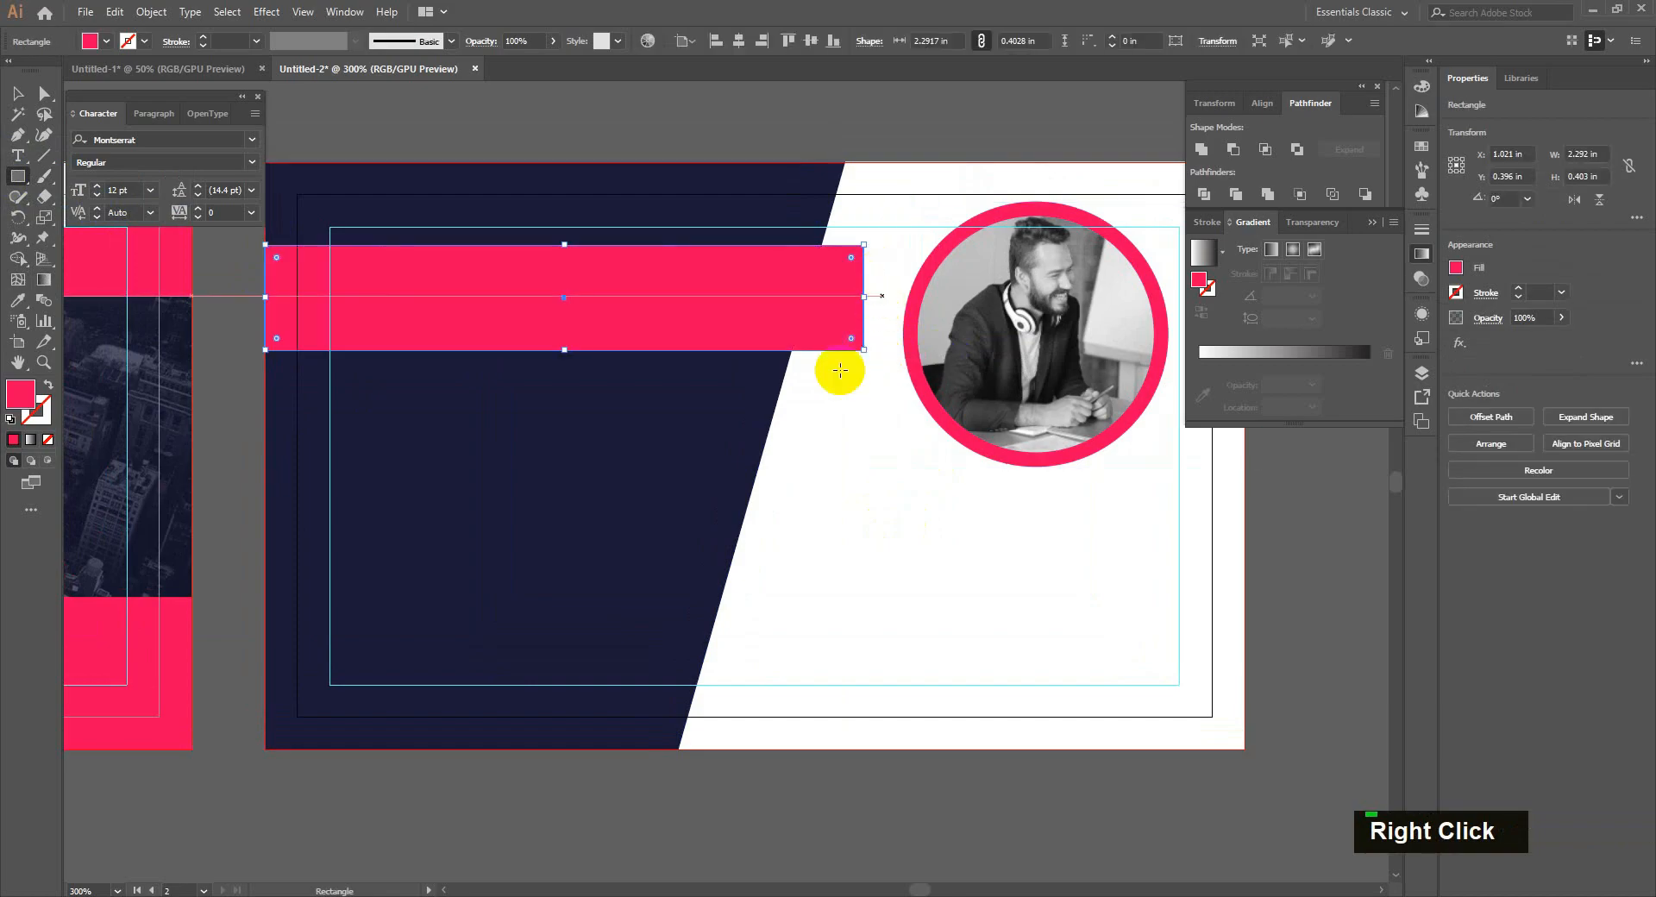
pyautogui.click(359, 353)
# Step: Draw a triangular fold with the Pen tool between the pink ribbon's lower-right corner and the slanted navy edge
pyautogui.click(17, 134)
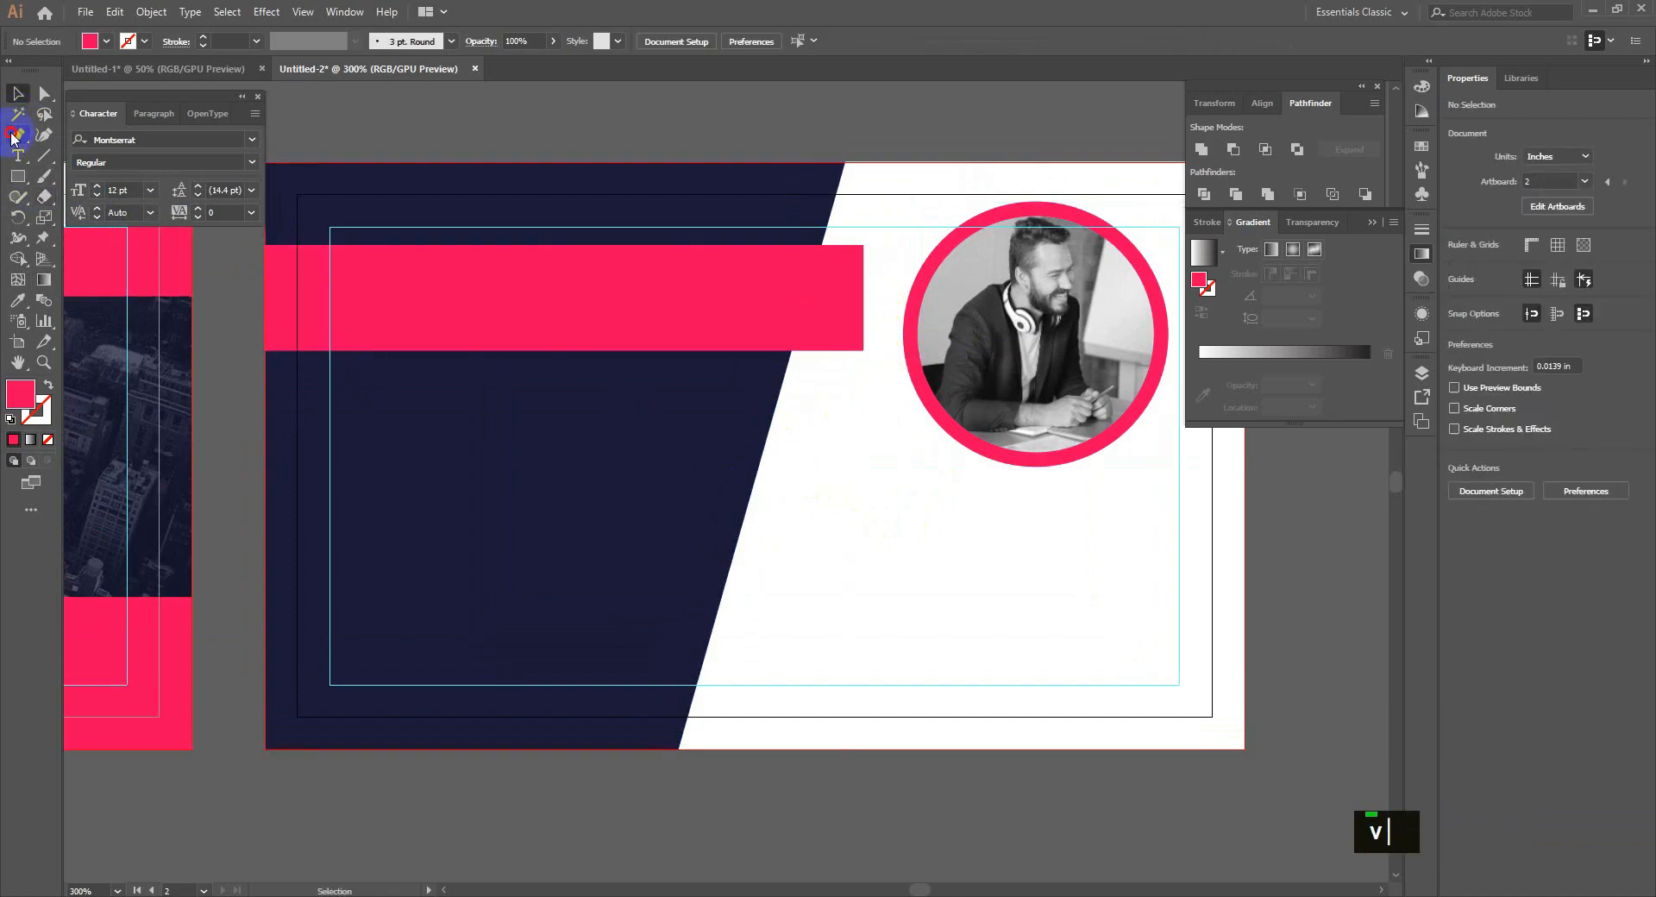
pyautogui.click(863, 350)
pyautogui.click(768, 435)
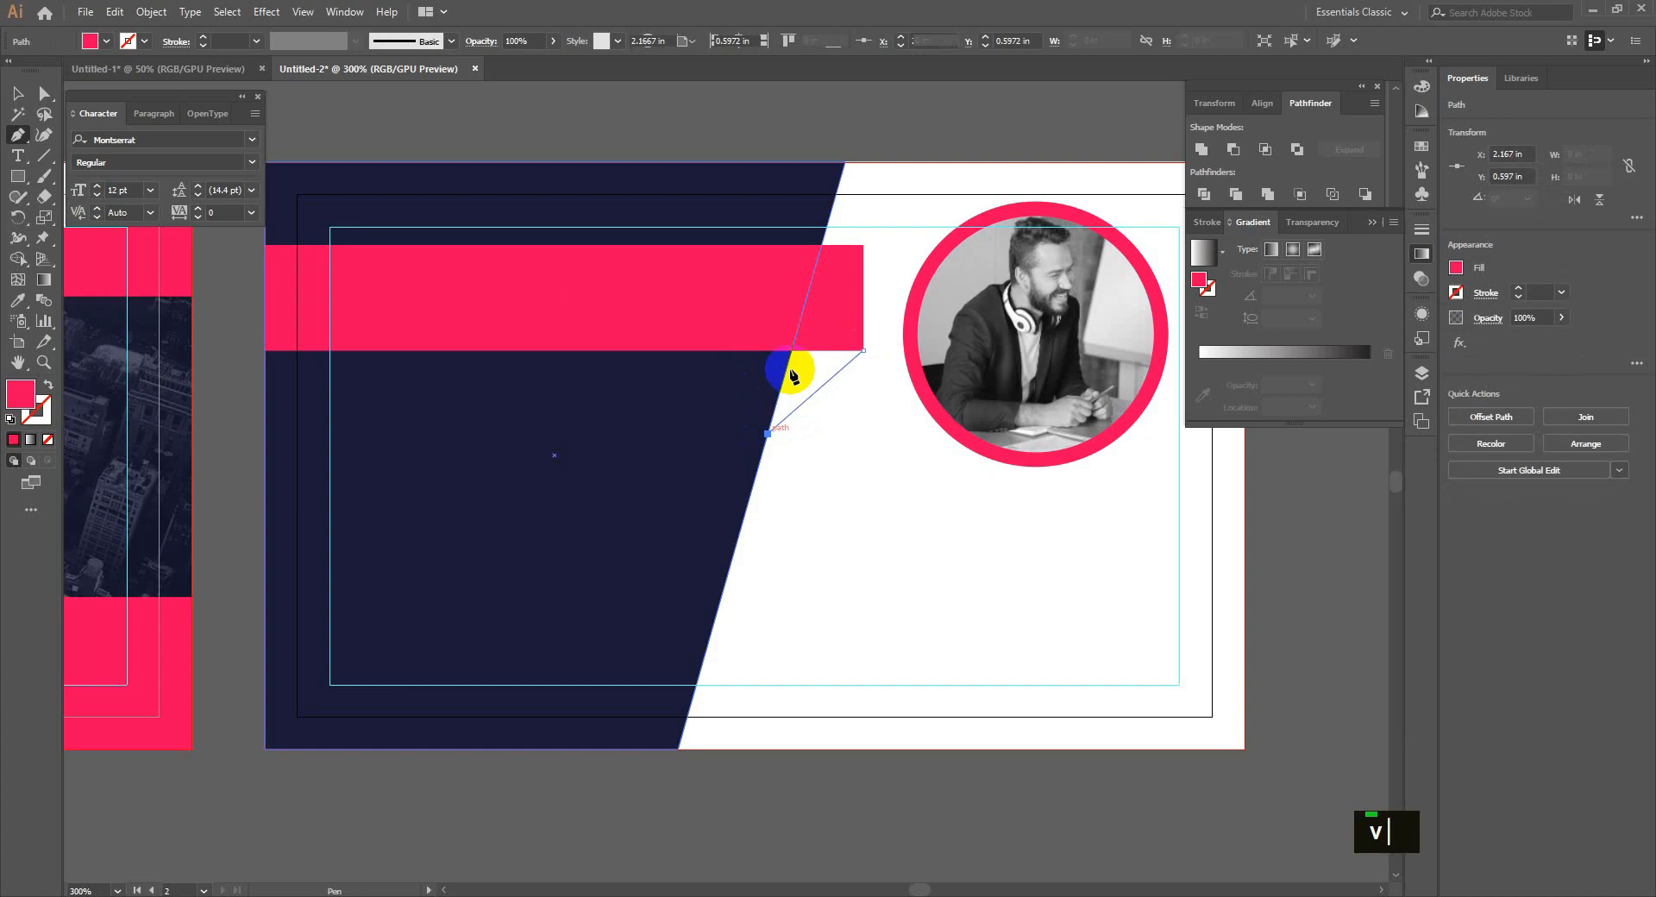
pyautogui.click(791, 350)
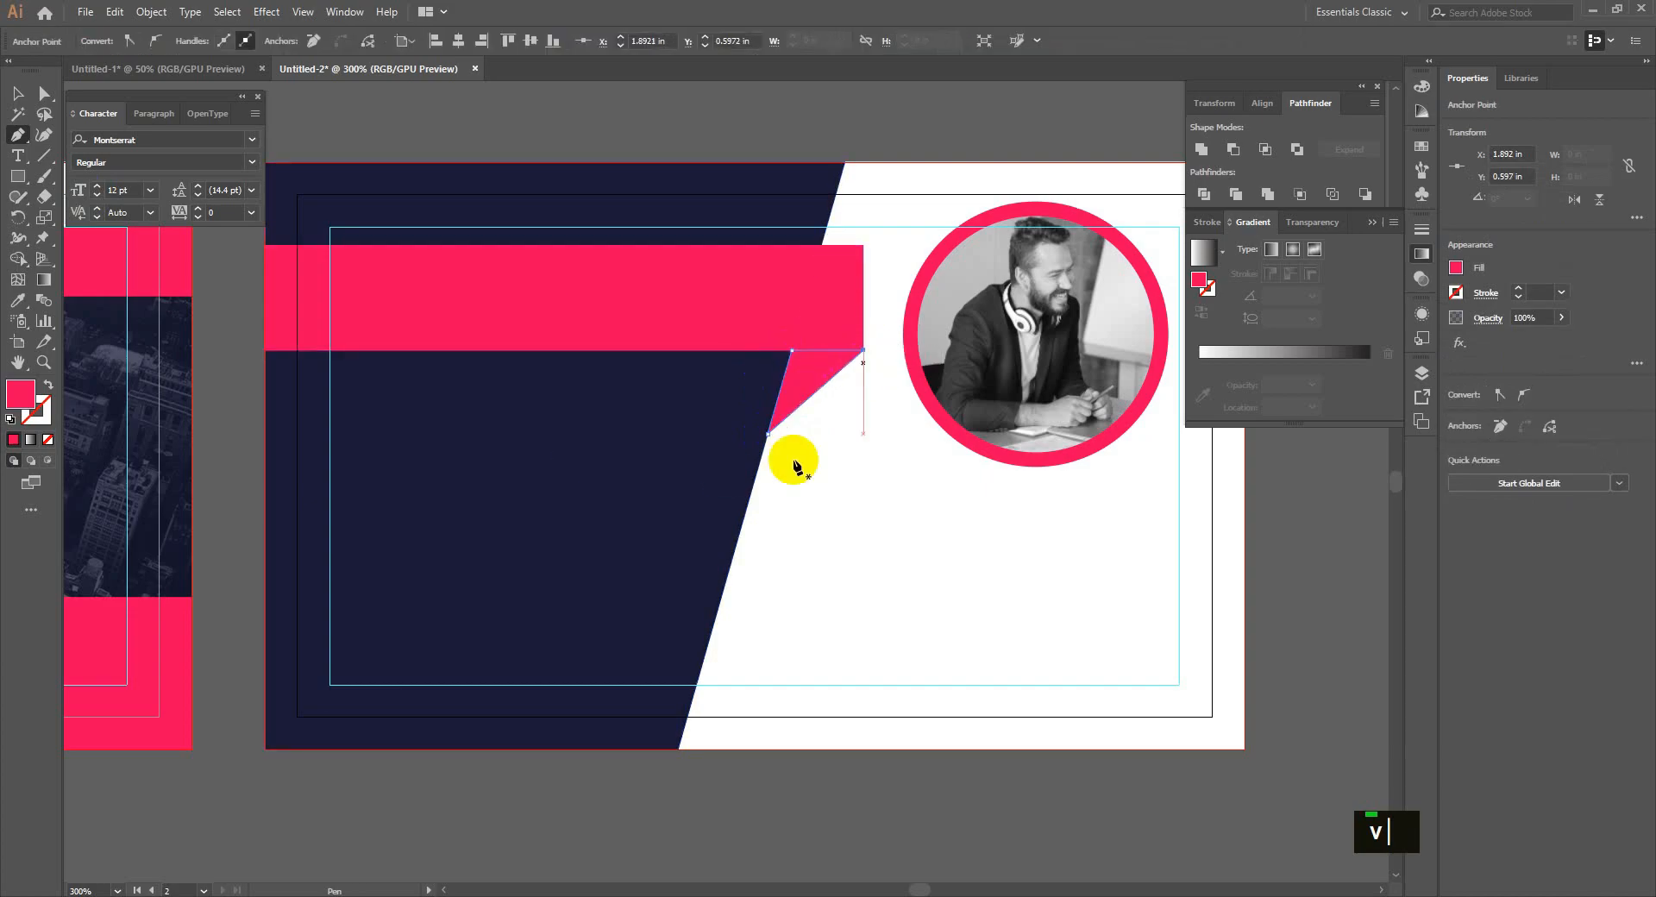
# Step: Fill the triangular fold with the darker pink sampled from a ribbon fold on the logo side
pyautogui.hscroll(-5, 604, 543)
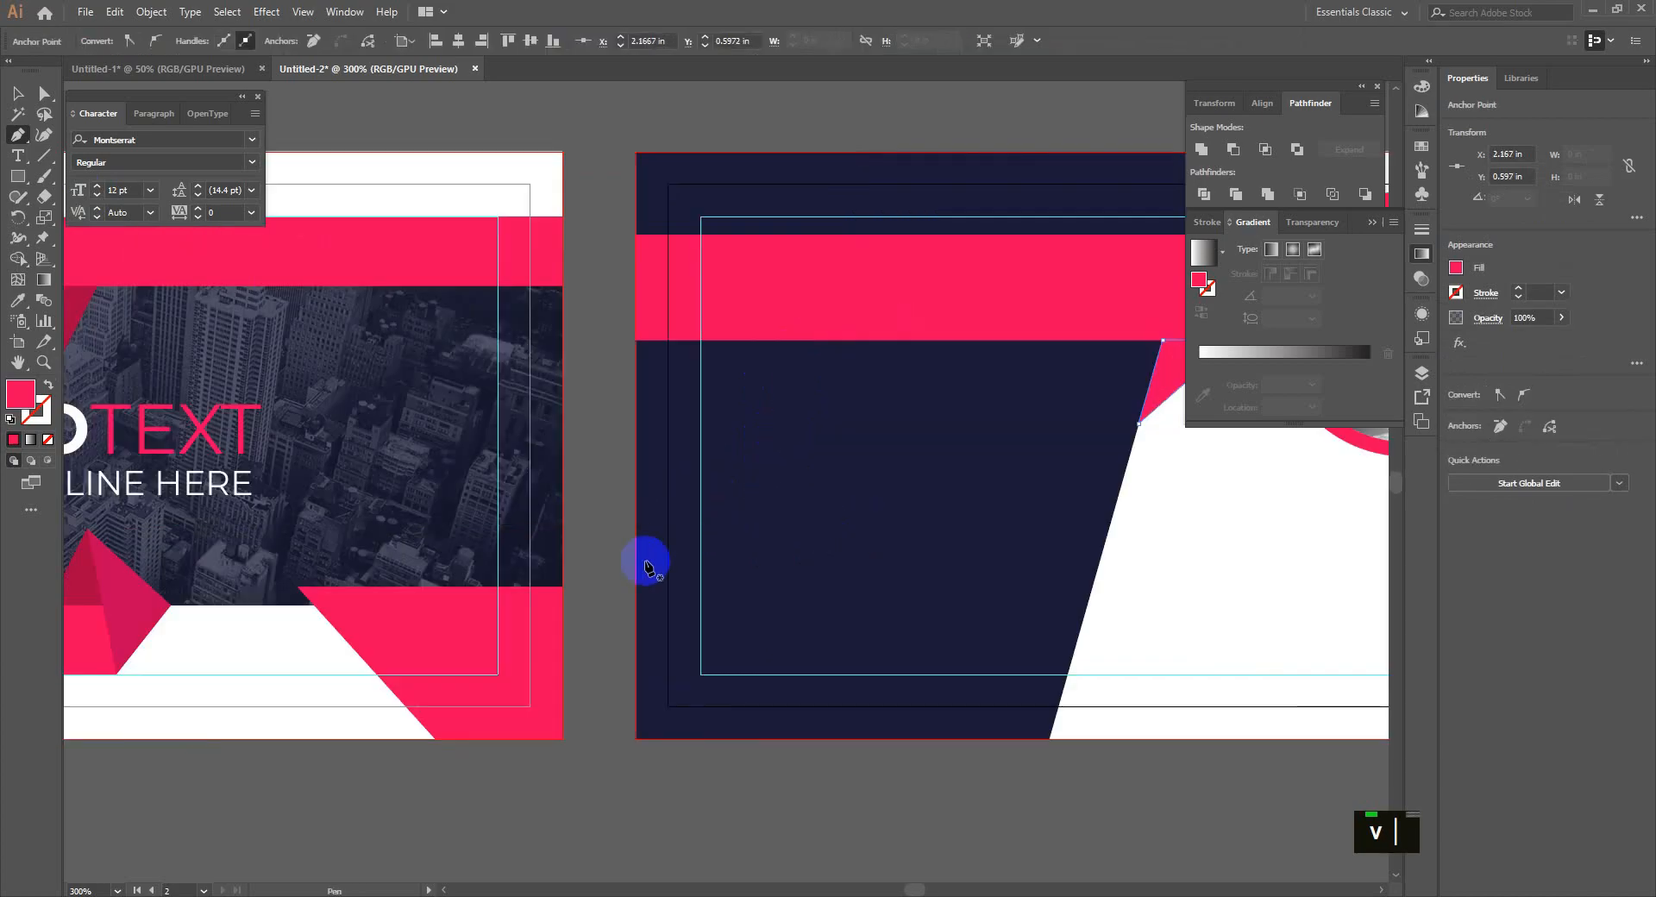
pyautogui.click(129, 588)
pyautogui.moveTo(827, 568); pyautogui.dragTo(578, 609)
pyautogui.press('v')
pyautogui.click(960, 562)
pyautogui.scroll(-1, 960, 562)
pyautogui.moveTo(1075, 564); pyautogui.dragTo(1004, 546)
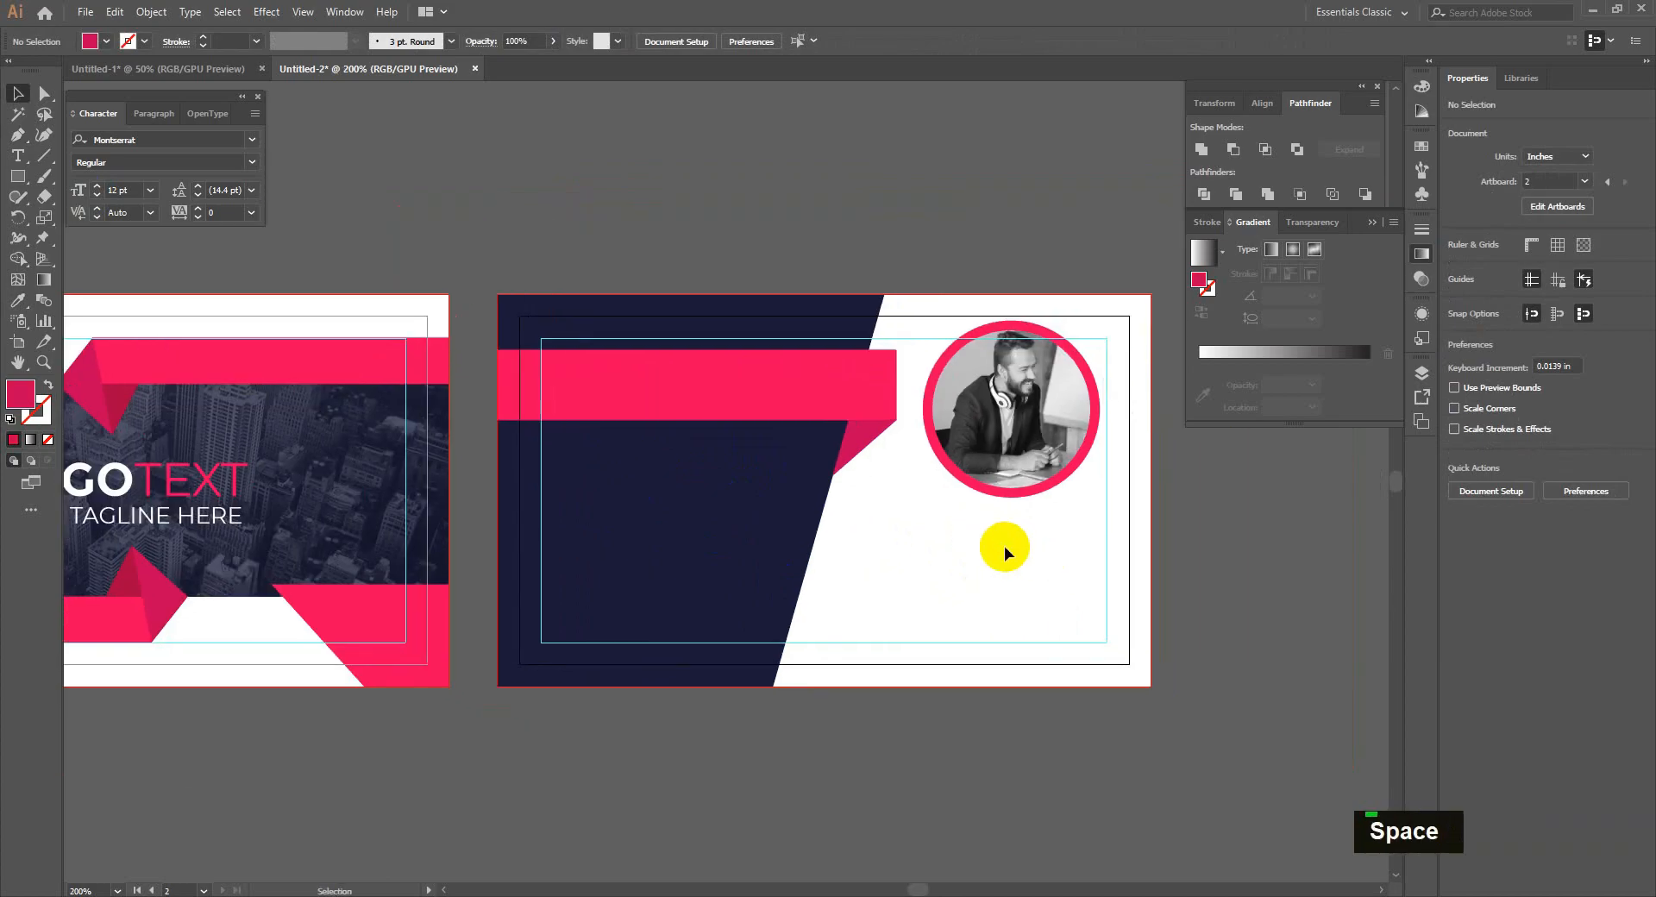
# Step: Copy the logo text group from the first artboard onto the second card's pink ribbon and bring it to the front
pyautogui.click(739, 415)
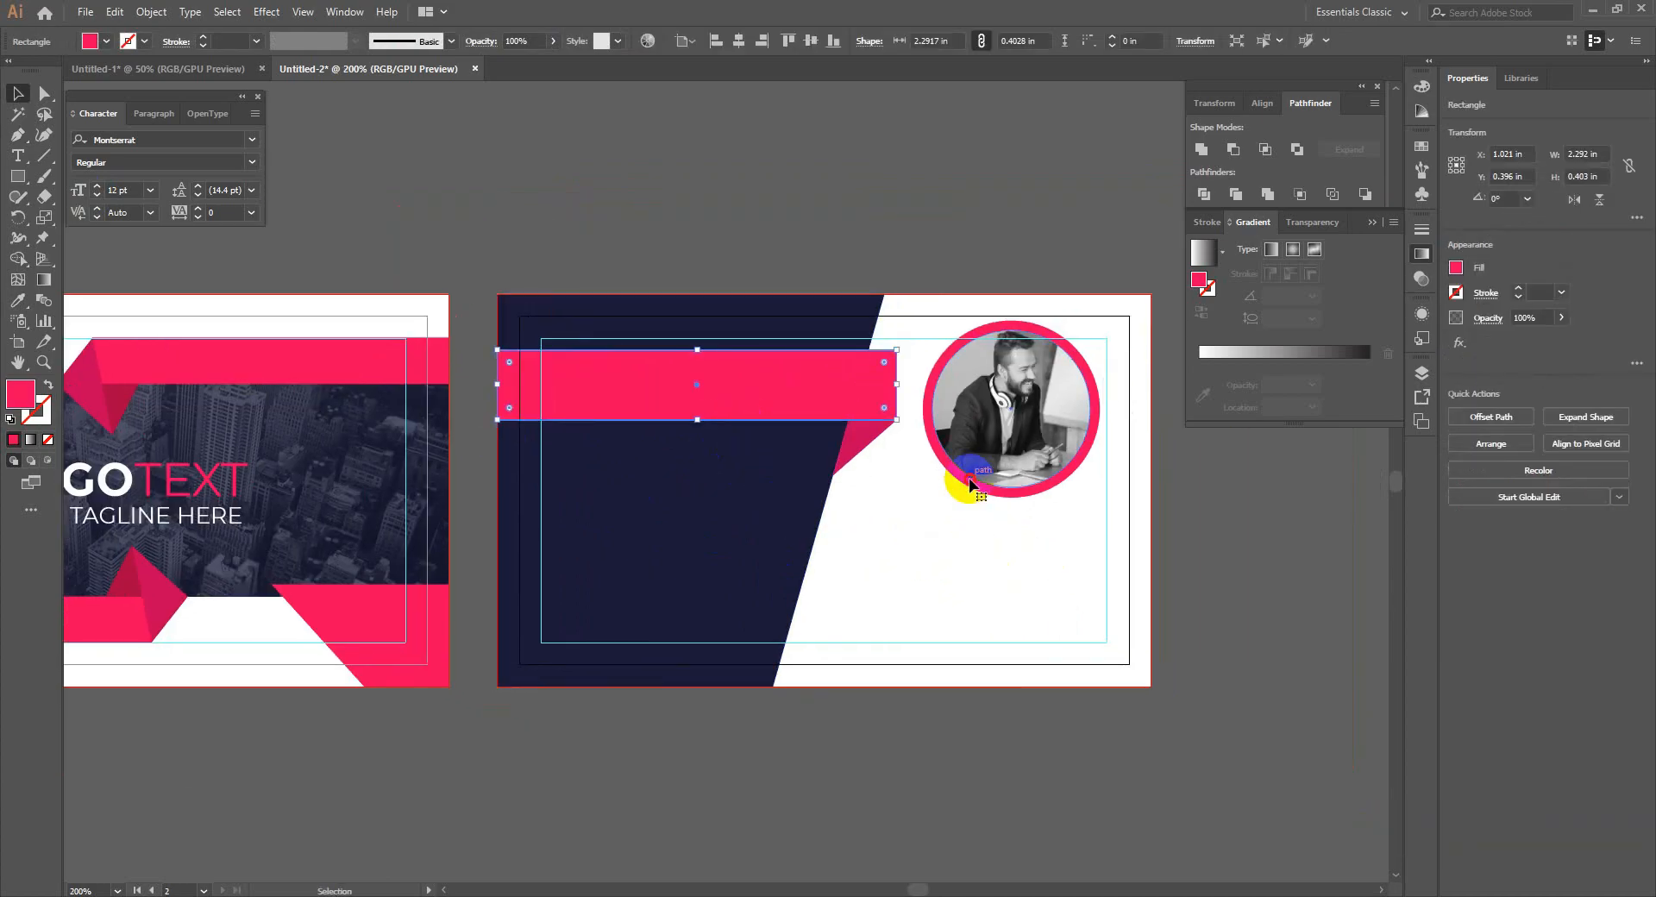
pyautogui.click(967, 473)
pyautogui.moveTo(110, 485); pyautogui.dragTo(628, 383)
pyautogui.rightClick(630, 386)
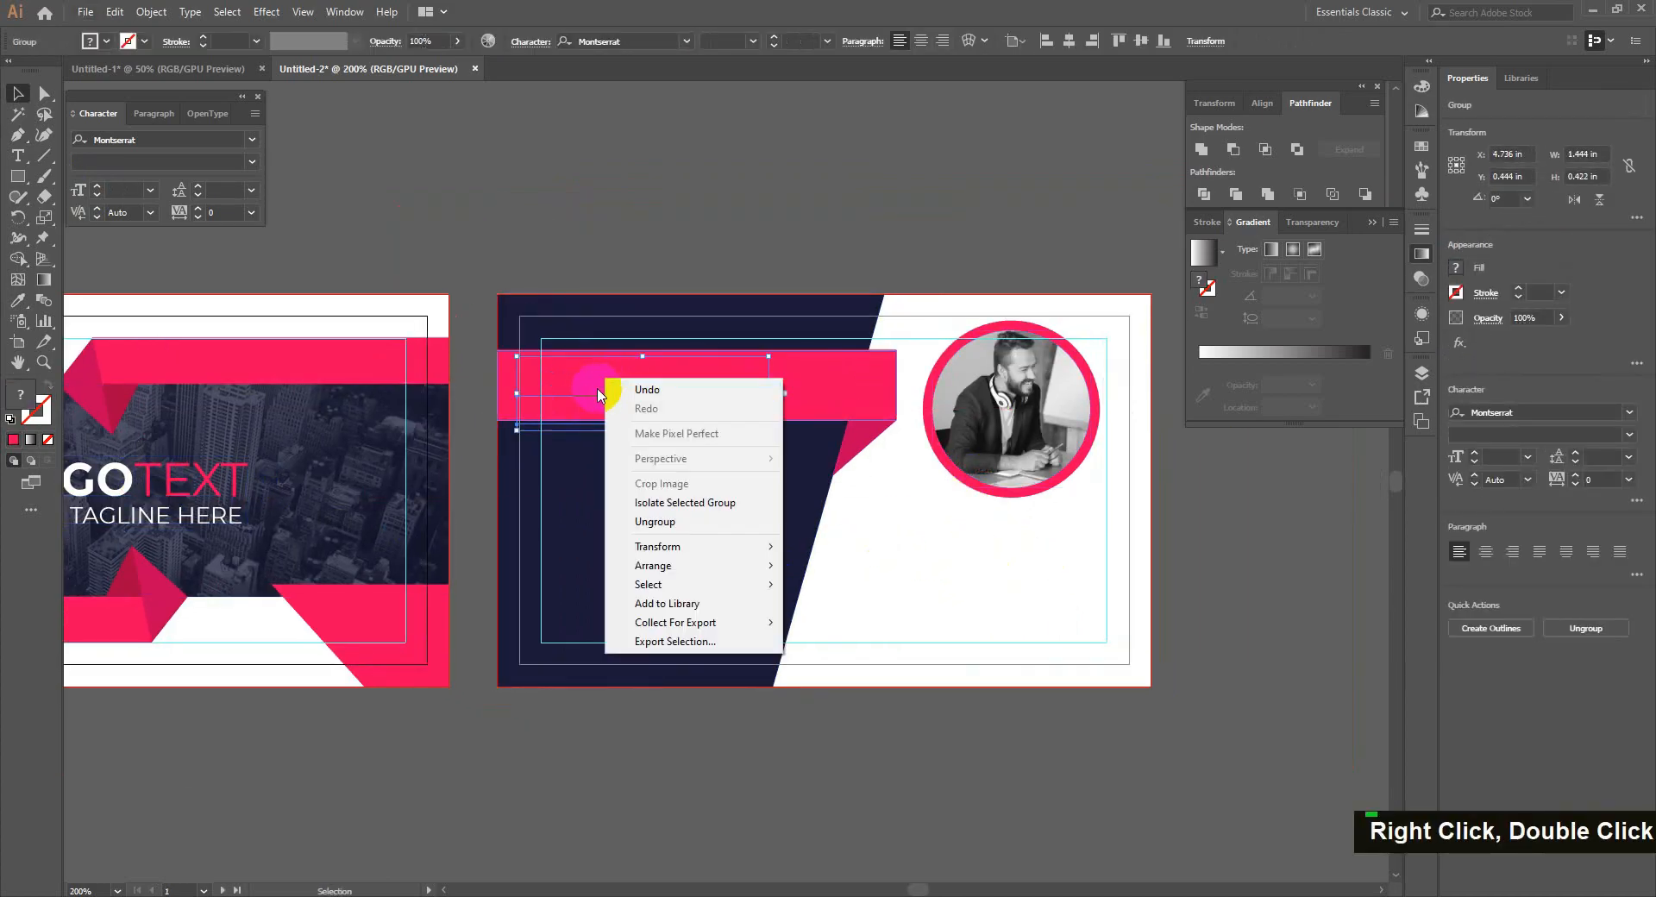
pyautogui.moveTo(655, 545)
pyautogui.click(836, 548)
pyautogui.moveTo(1094, 283); pyautogui.dragTo(739, 385)
pyautogui.hotkey('ctrl', 'shift', ']')
# Step: Ungroup the copied logo text and delete its tagline, keeping only the main text line
pyautogui.click(691, 207)
pyautogui.rightClick(691, 164)
pyautogui.click(759, 311)
pyautogui.click(794, 217)
pyautogui.click(750, 193)
pyautogui.press('Delete')
# Step: Replace the copied logo text with NAME HERE and scale it down to about 14.44 pt
pyautogui.doubleClick(664, 379)
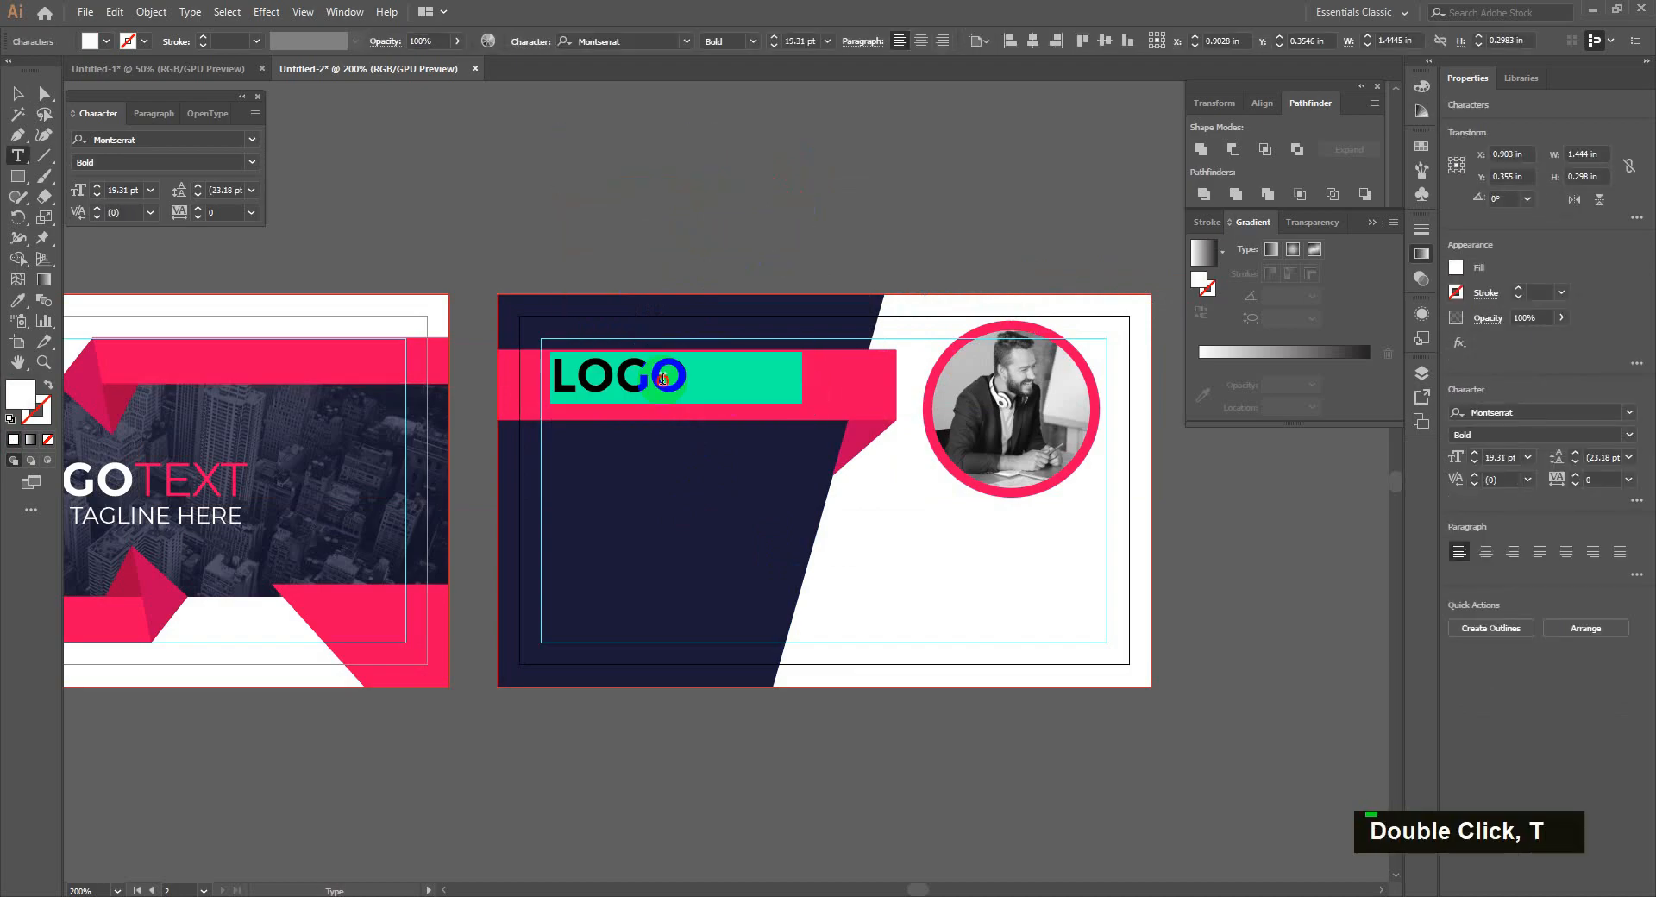
pyautogui.write('na')
pyautogui.press('capslock')
pyautogui.press('BackSpace')
pyautogui.press('BackSpace')
pyautogui.write('N')
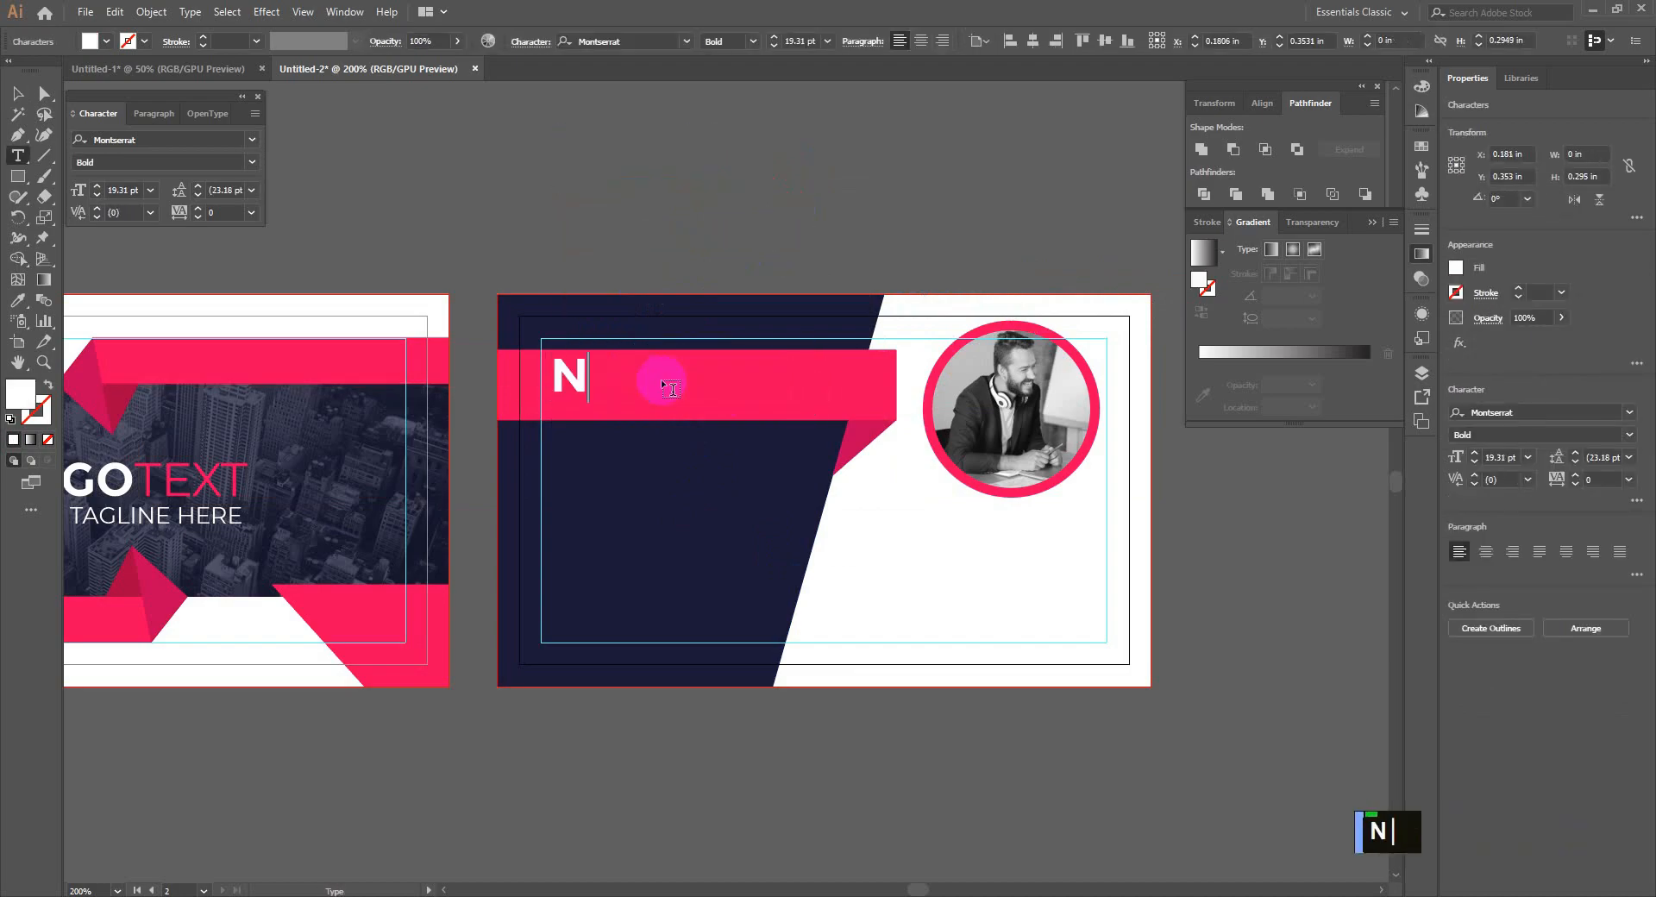
pyautogui.write('AME HERE')
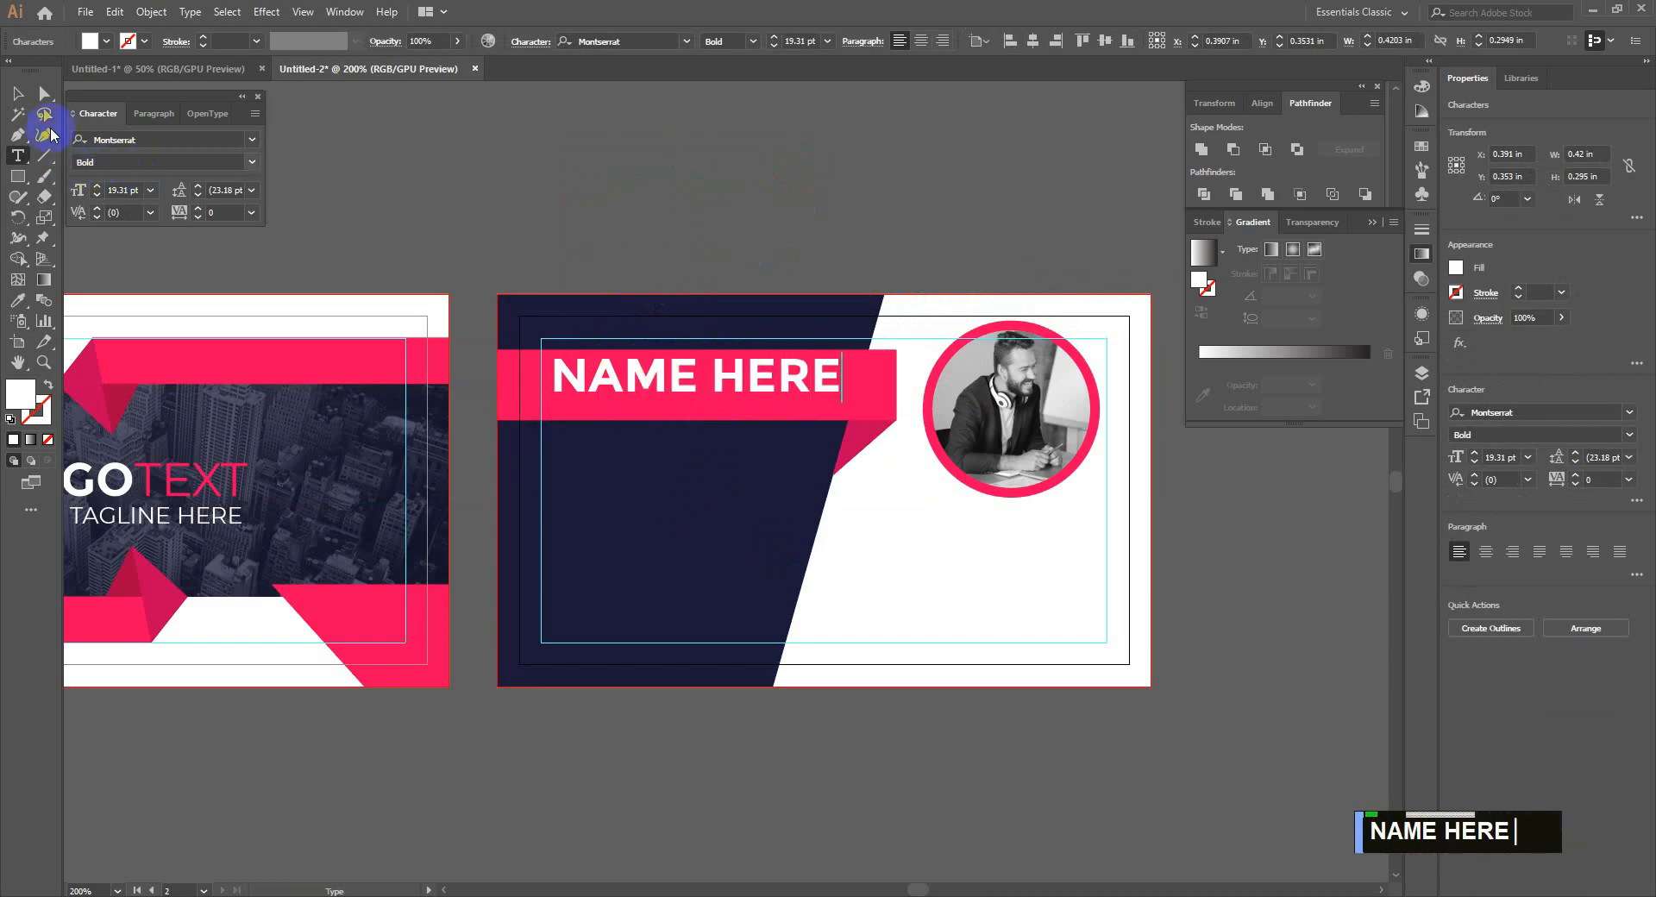
pyautogui.press('Escape')
pyautogui.moveTo(854, 424); pyautogui.dragTo(782, 422)
# Step: Duplicate NAME HERE directly below, switch the copy to Montserrat Regular and change its text to LOREM IPSUM
pyautogui.moveTo(630, 393); pyautogui.dragTo(676, 431)
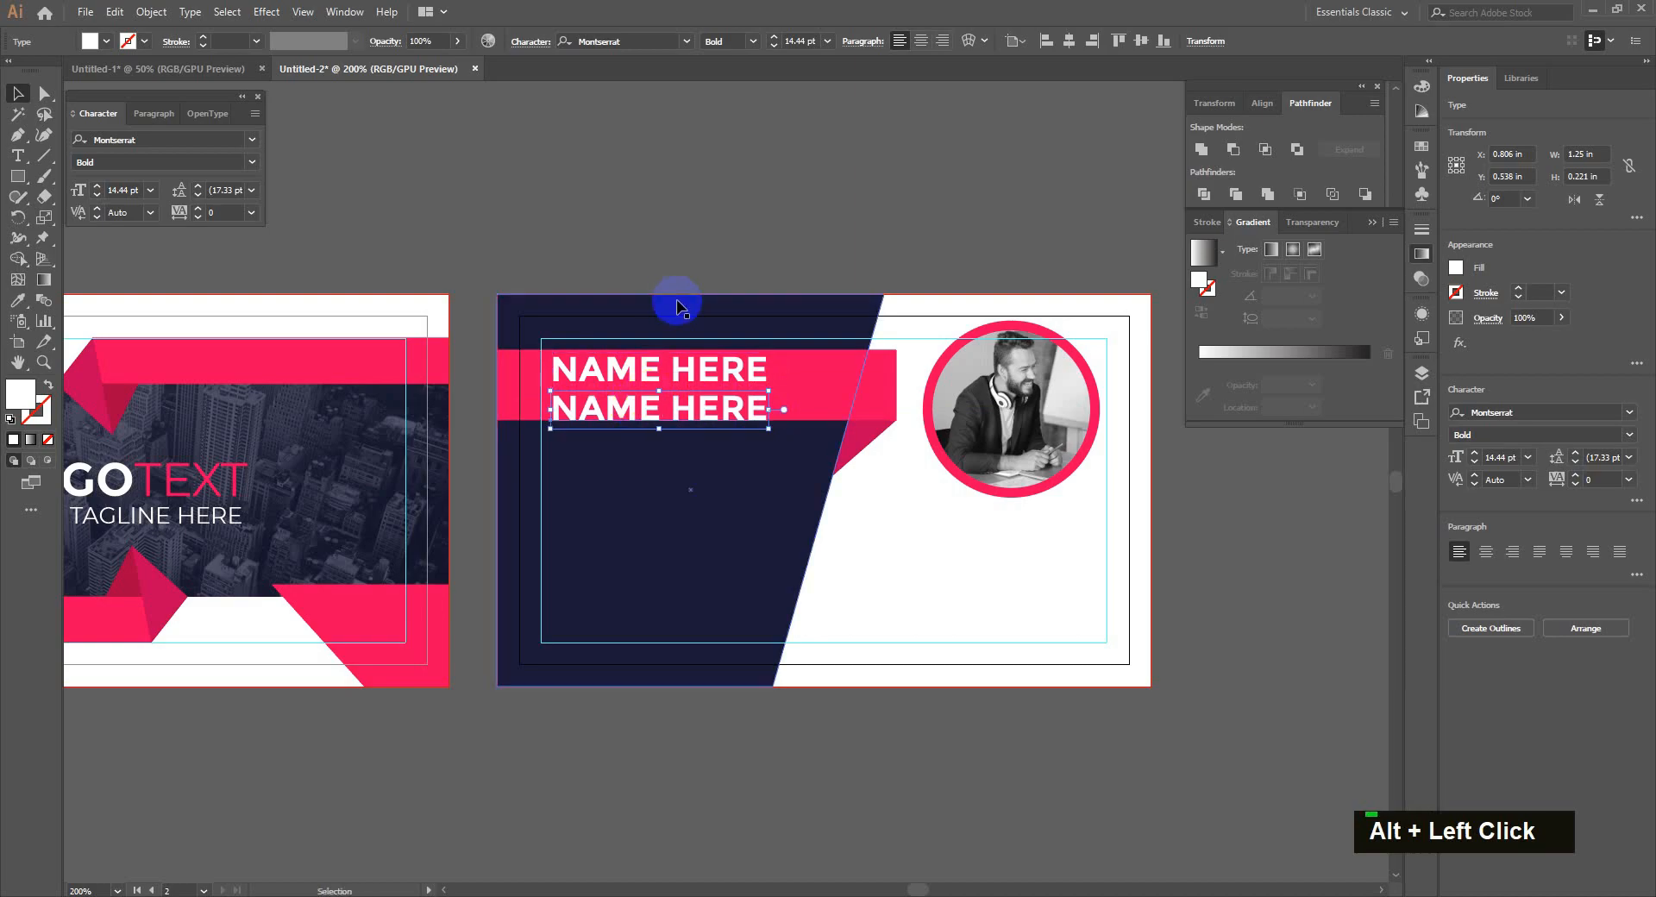
pyautogui.click(750, 43)
pyautogui.click(733, 74)
pyautogui.doubleClick(649, 417)
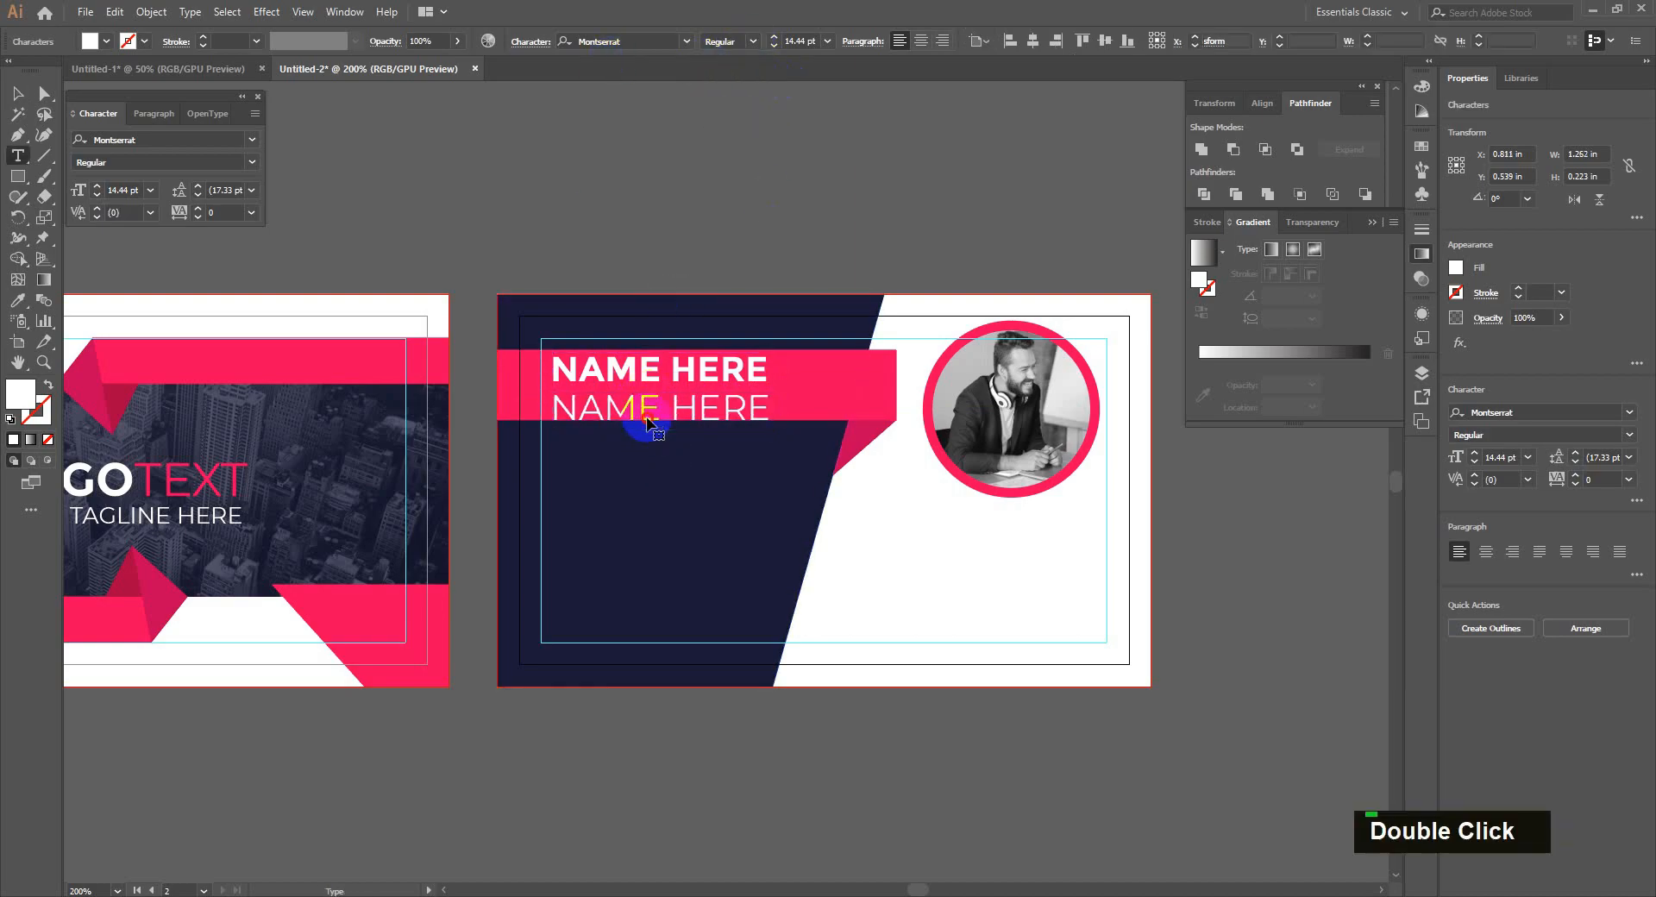
pyautogui.write('lo')
pyautogui.write('LOREM IPSUM')
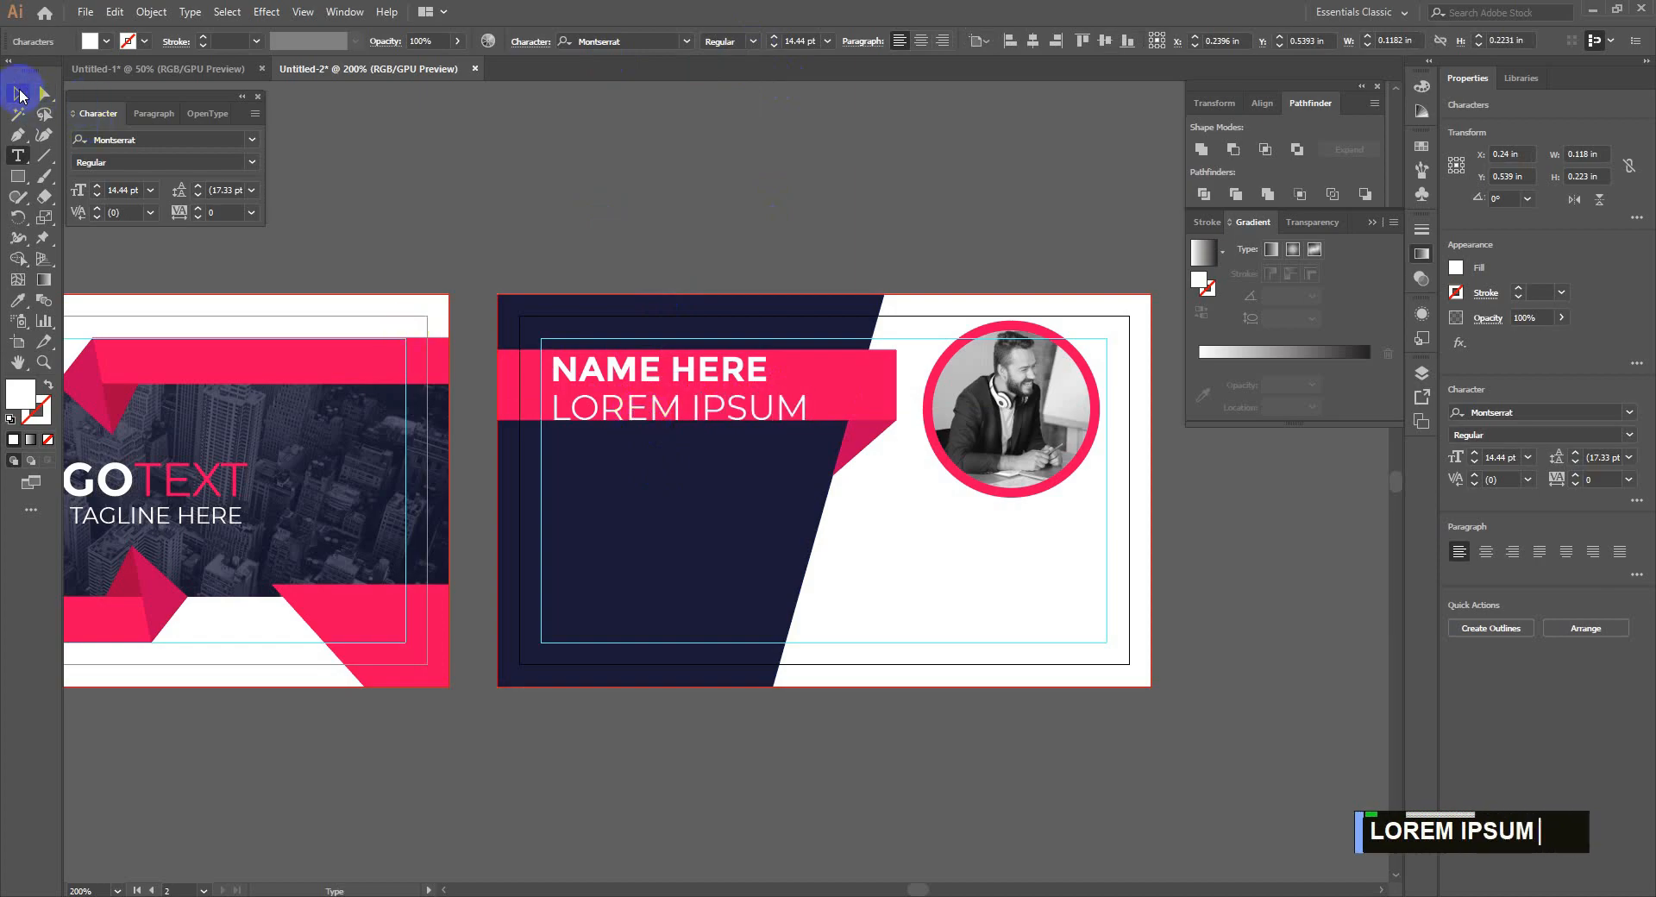
# Step: Set the font size of the LOREM IPSUM line to 10 pt
pyautogui.click(19, 95)
pyautogui.doubleClick(798, 40)
pyautogui.write('10')
pyautogui.press('Return')
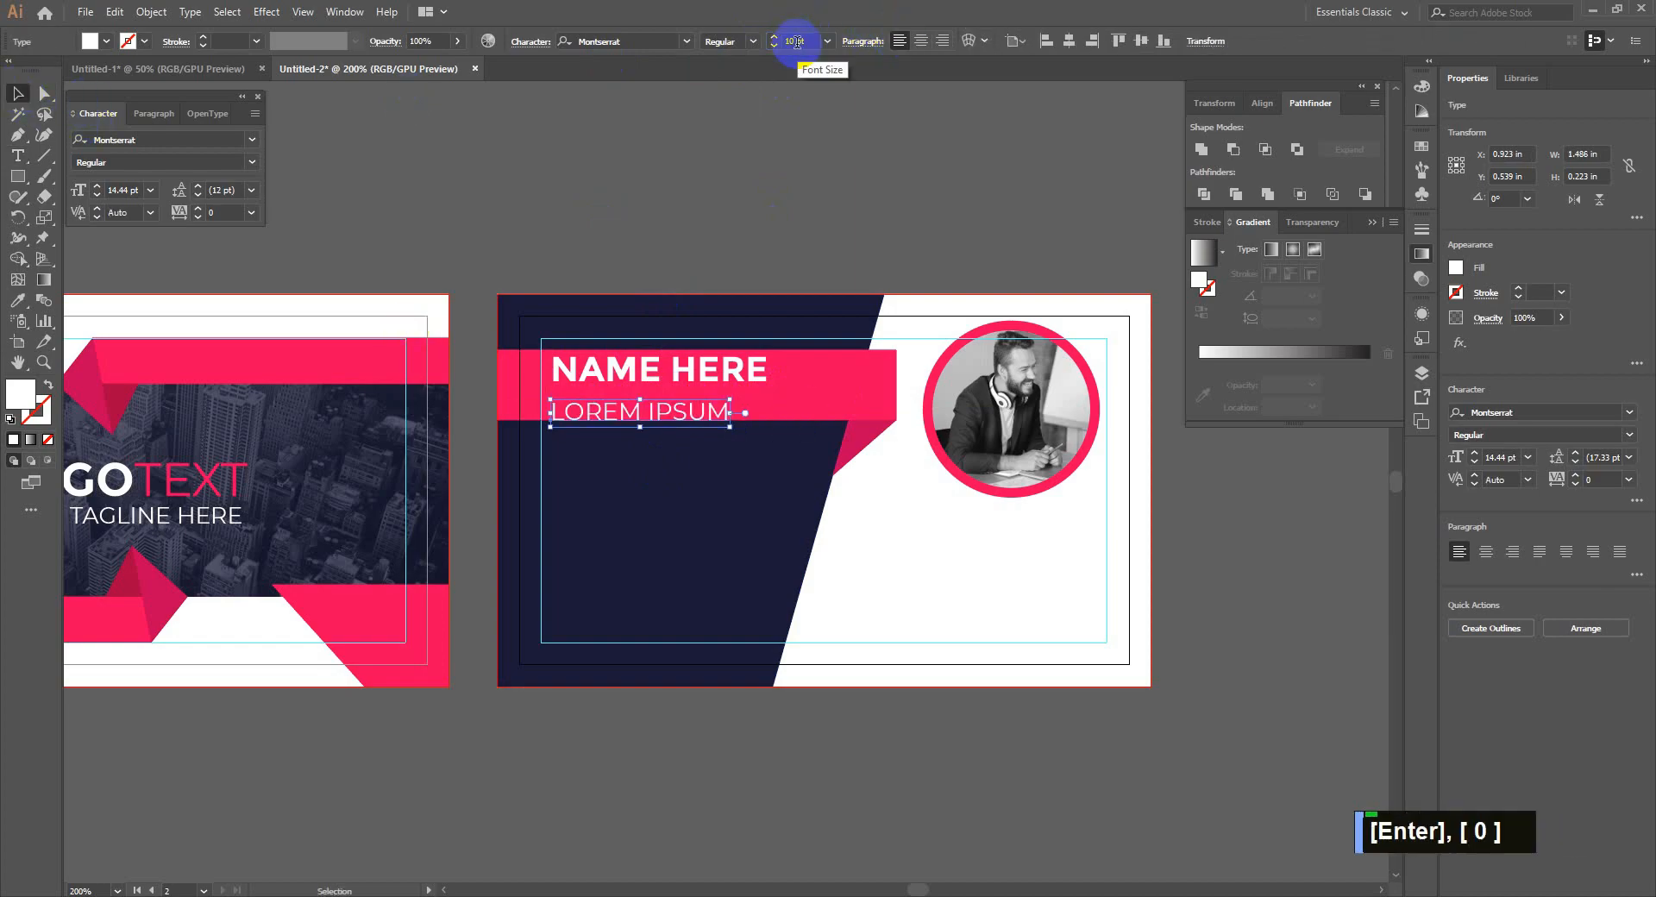
pyautogui.click(633, 268)
# Step: Move the LOREM IPSUM line up closer to NAME HERE and scale it down to about 8.78 pt
pyautogui.scroll(2, 643, 378)
pyautogui.moveTo(581, 449); pyautogui.dragTo(581, 425)
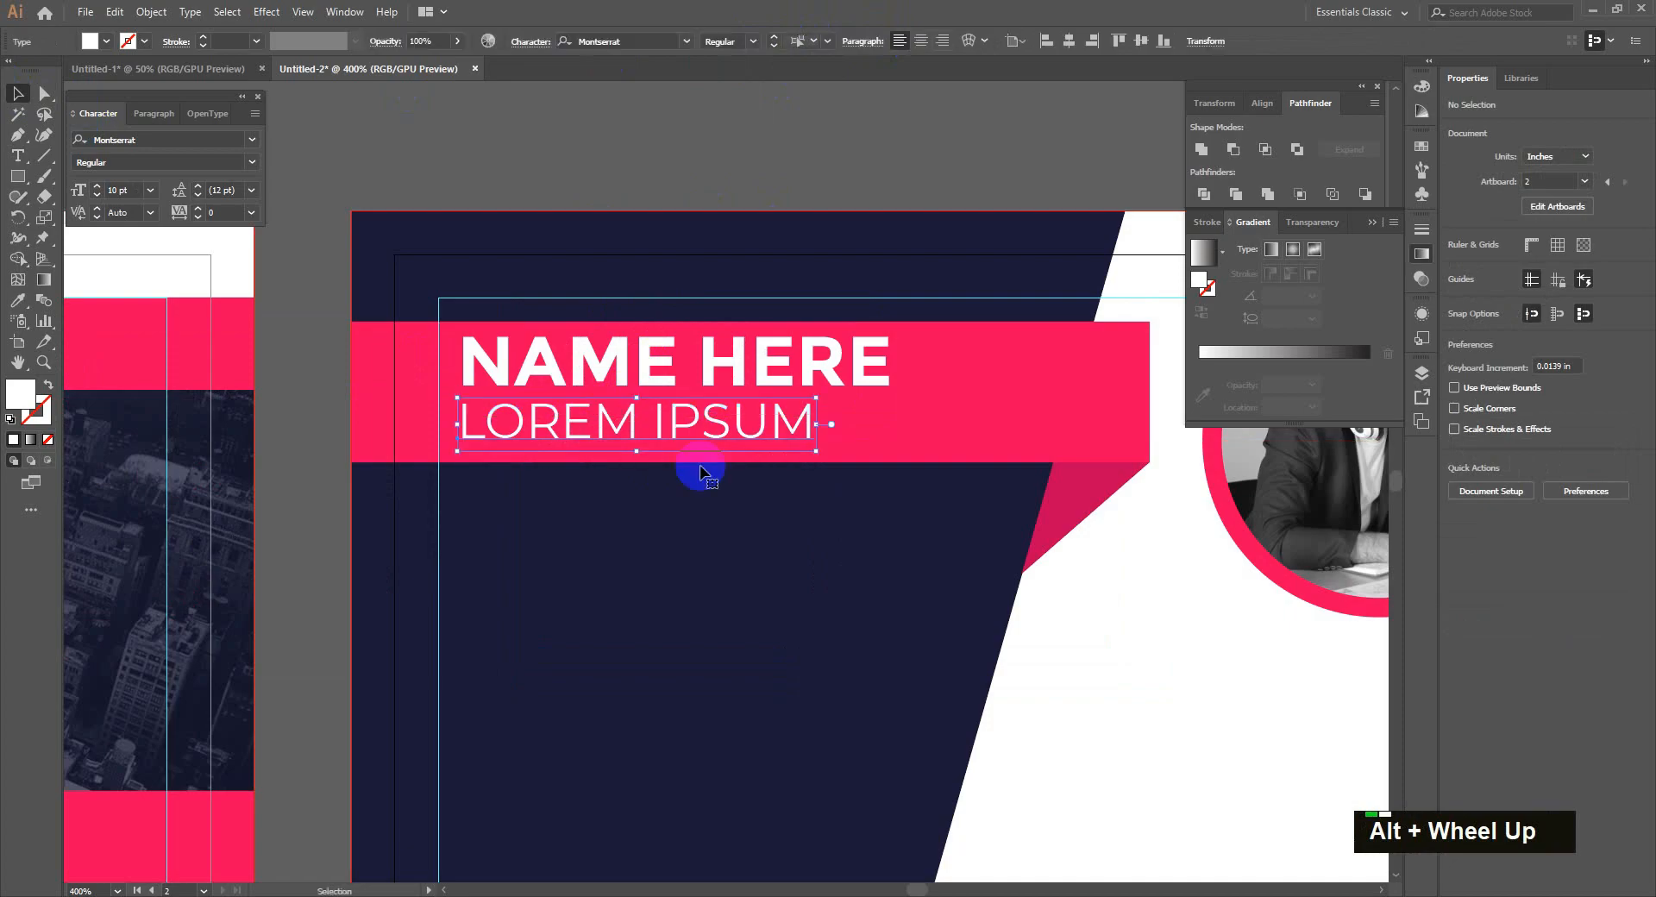
pyautogui.keyDown('shift'); pyautogui.doubleClick(813, 425); pyautogui.keyUp('shift')
pyautogui.keyDown('shift'); pyautogui.click(764, 454); pyautogui.keyUp('shift')
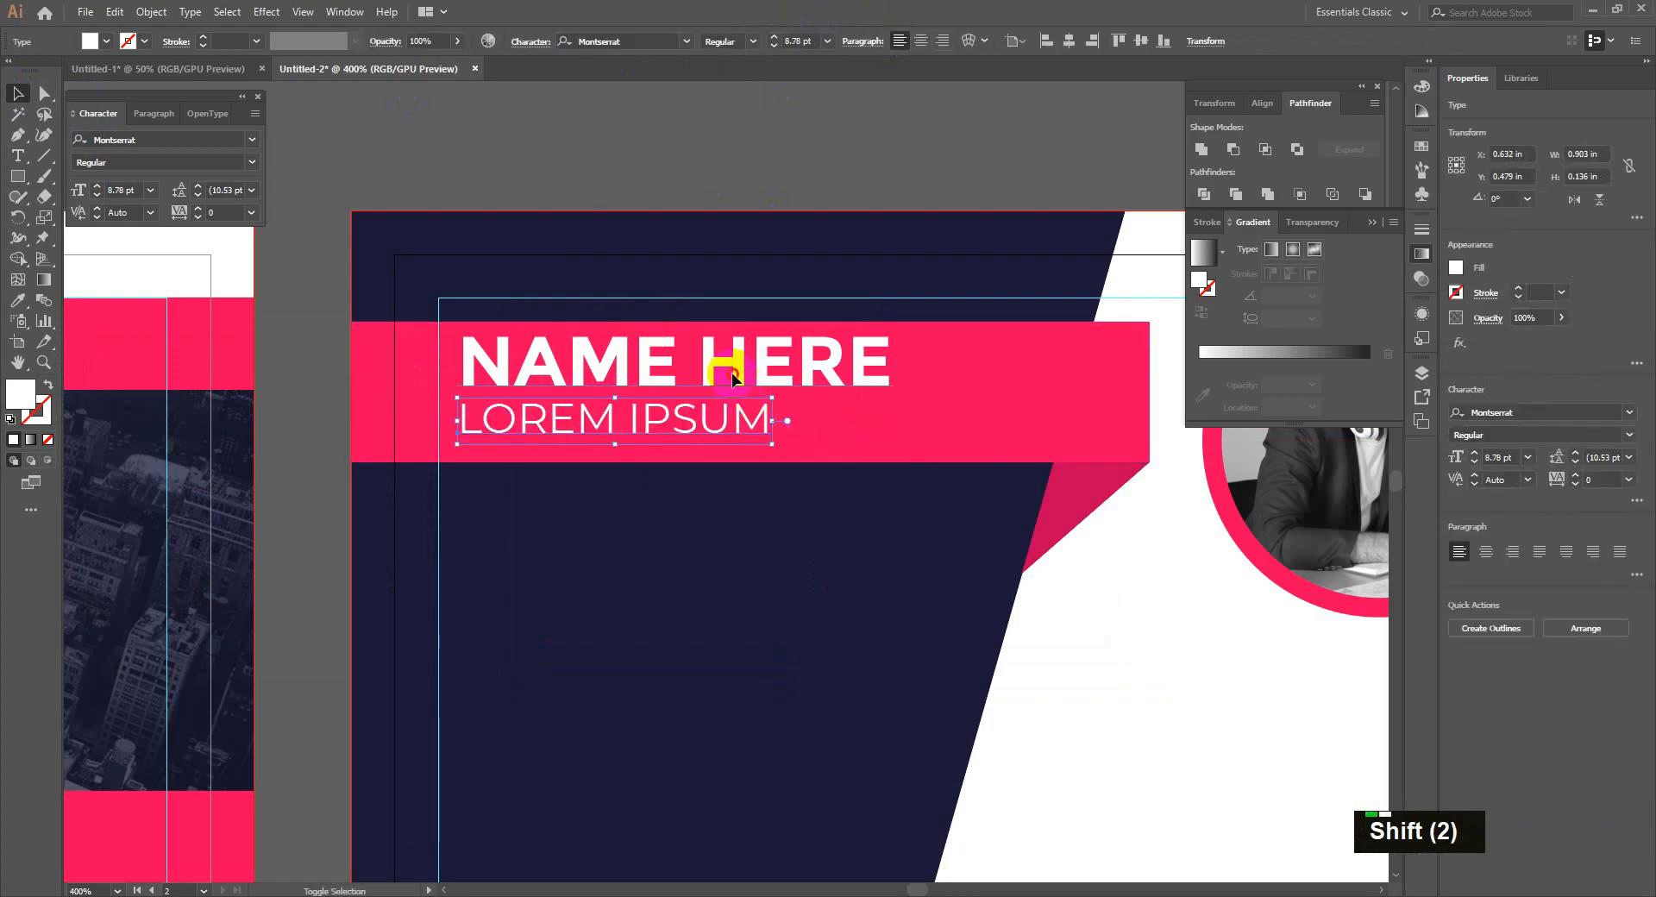
# Step: Scale both ribbon text lines together to about 1.01 in wide and align them with the left safe-area guide
pyautogui.keyDown('shift'); pyautogui.click(760, 385); pyautogui.keyUp('shift')
pyautogui.moveTo(892, 445); pyautogui.dragTo(852, 438)
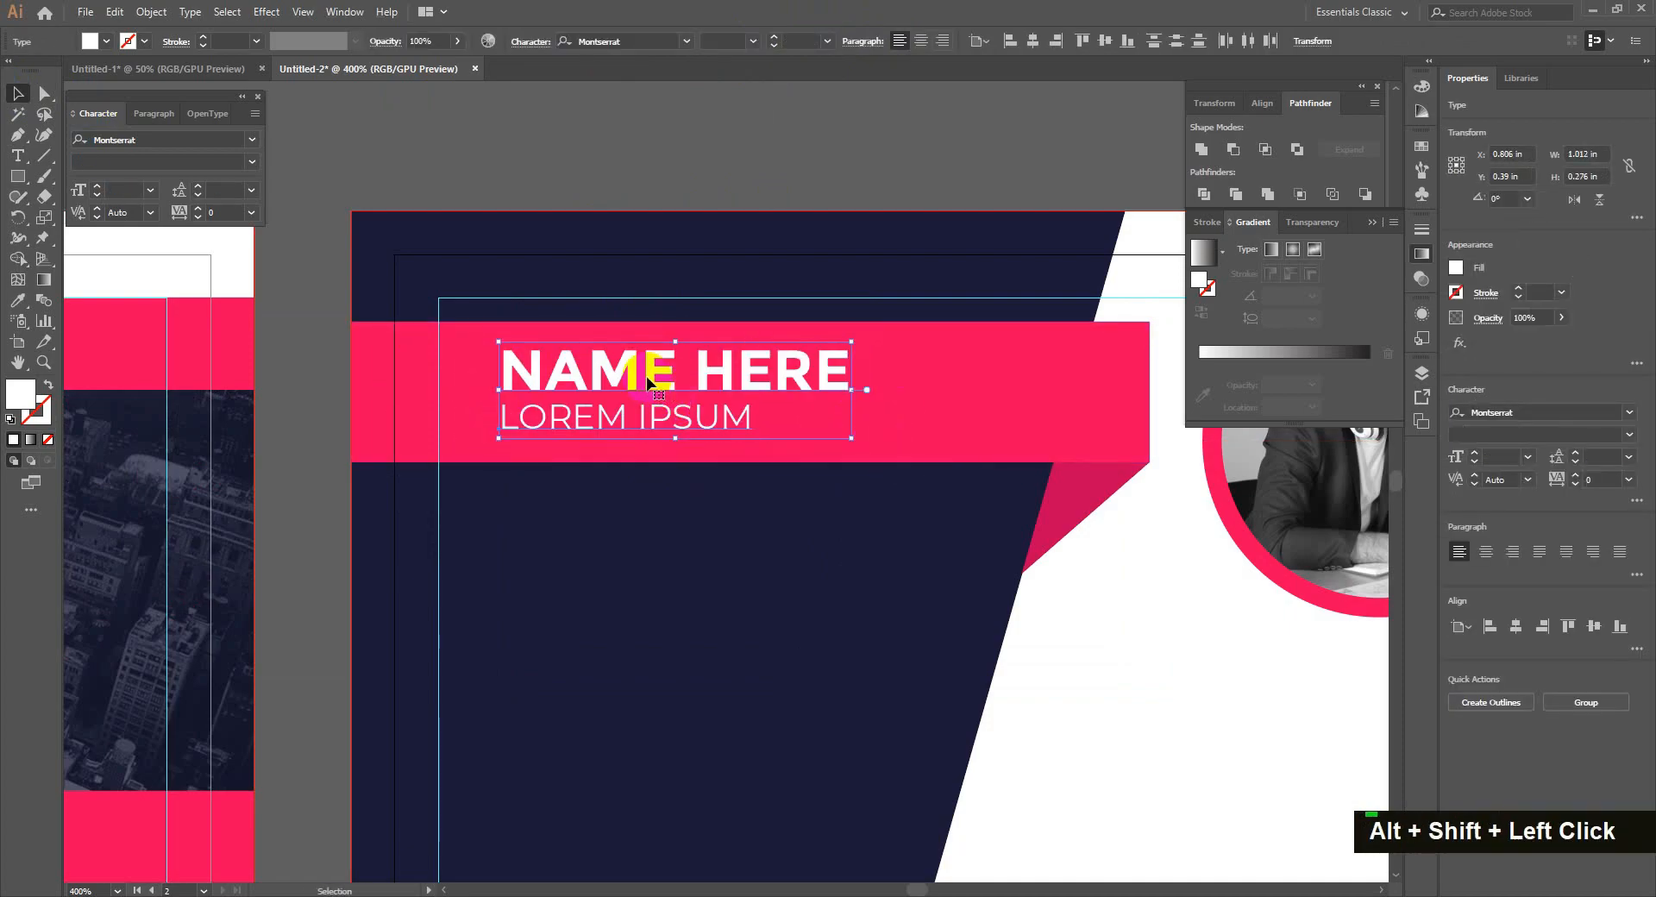
pyautogui.moveTo(647, 370); pyautogui.dragTo(585, 386)
pyautogui.press('Right')
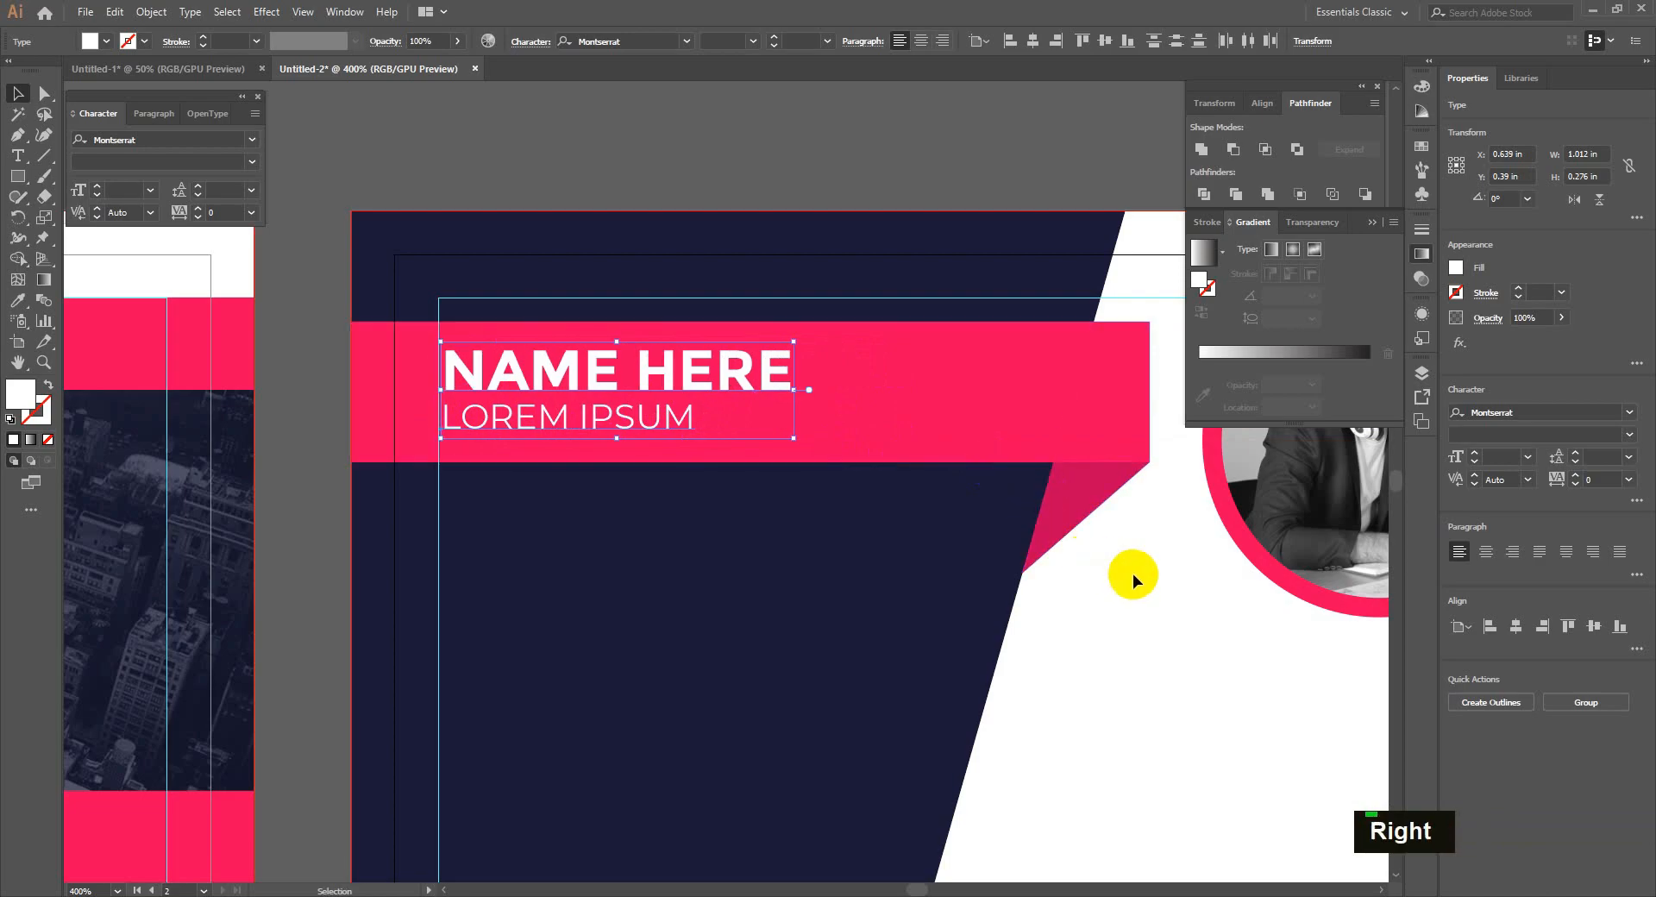
pyautogui.press('Up')
pyautogui.click(1119, 597)
pyautogui.keyDown('alt'); pyautogui.scroll(-2, 972, 566); pyautogui.keyUp('alt')
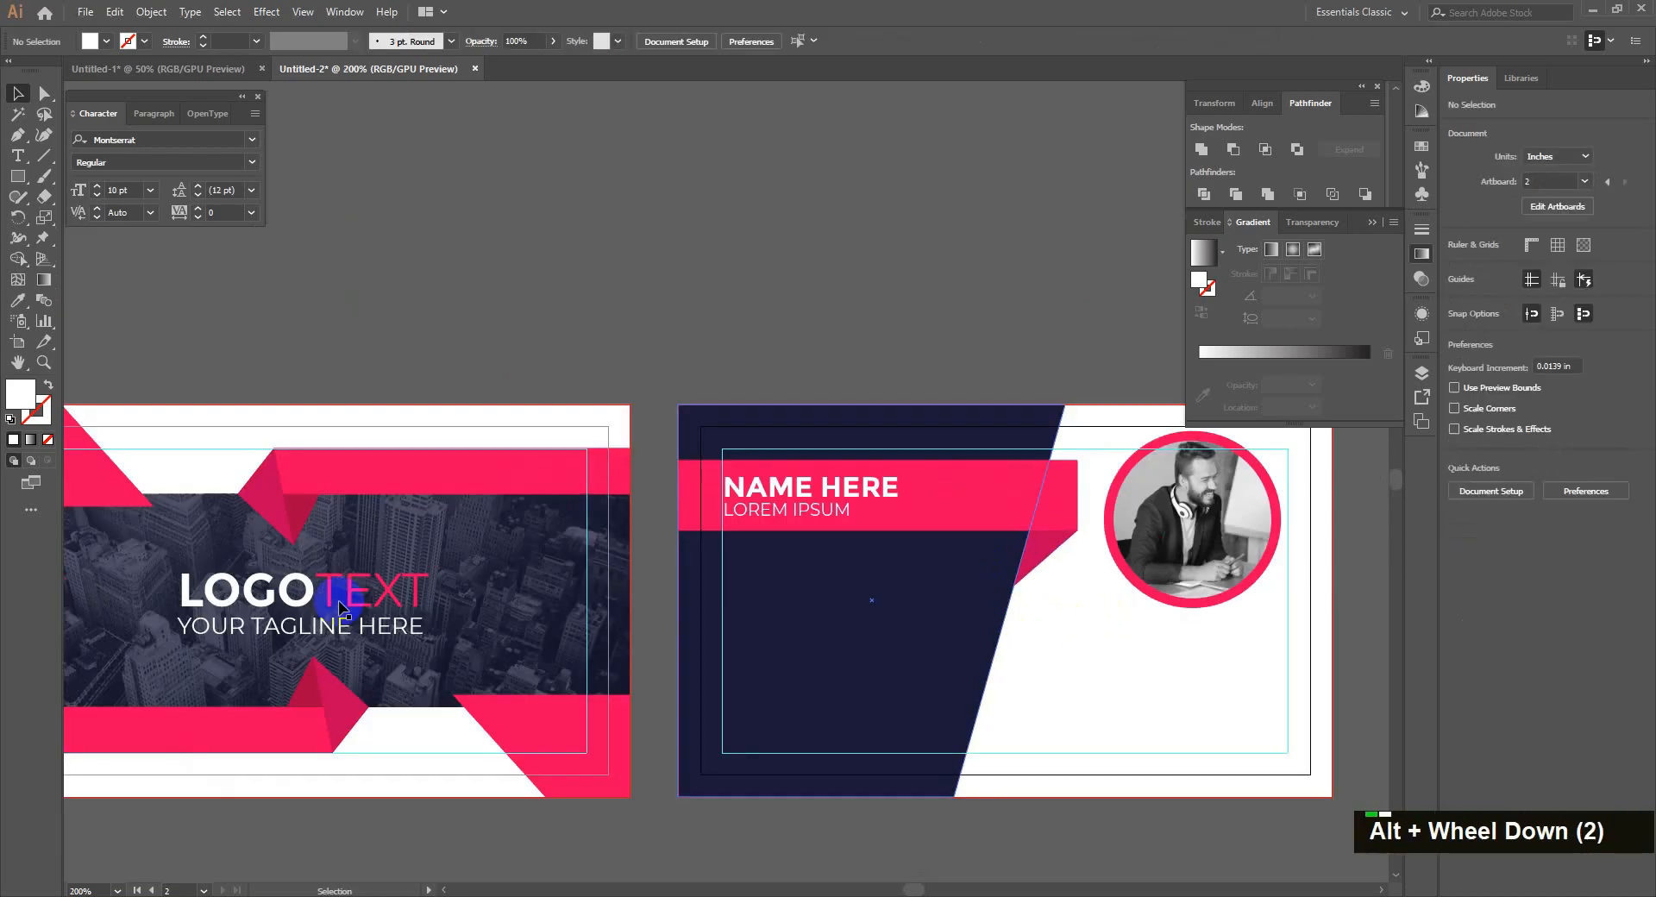
# Step: Copy the logo and tagline onto the navy area below the ribbon, bring the copy to the front and shrink it slightly
pyautogui.keyDown('alt'); pyautogui.keyDown('shift'); pyautogui.moveTo(306, 593); pyautogui.dragTo(855, 645); pyautogui.keyUp('shift'); pyautogui.keyUp('alt')
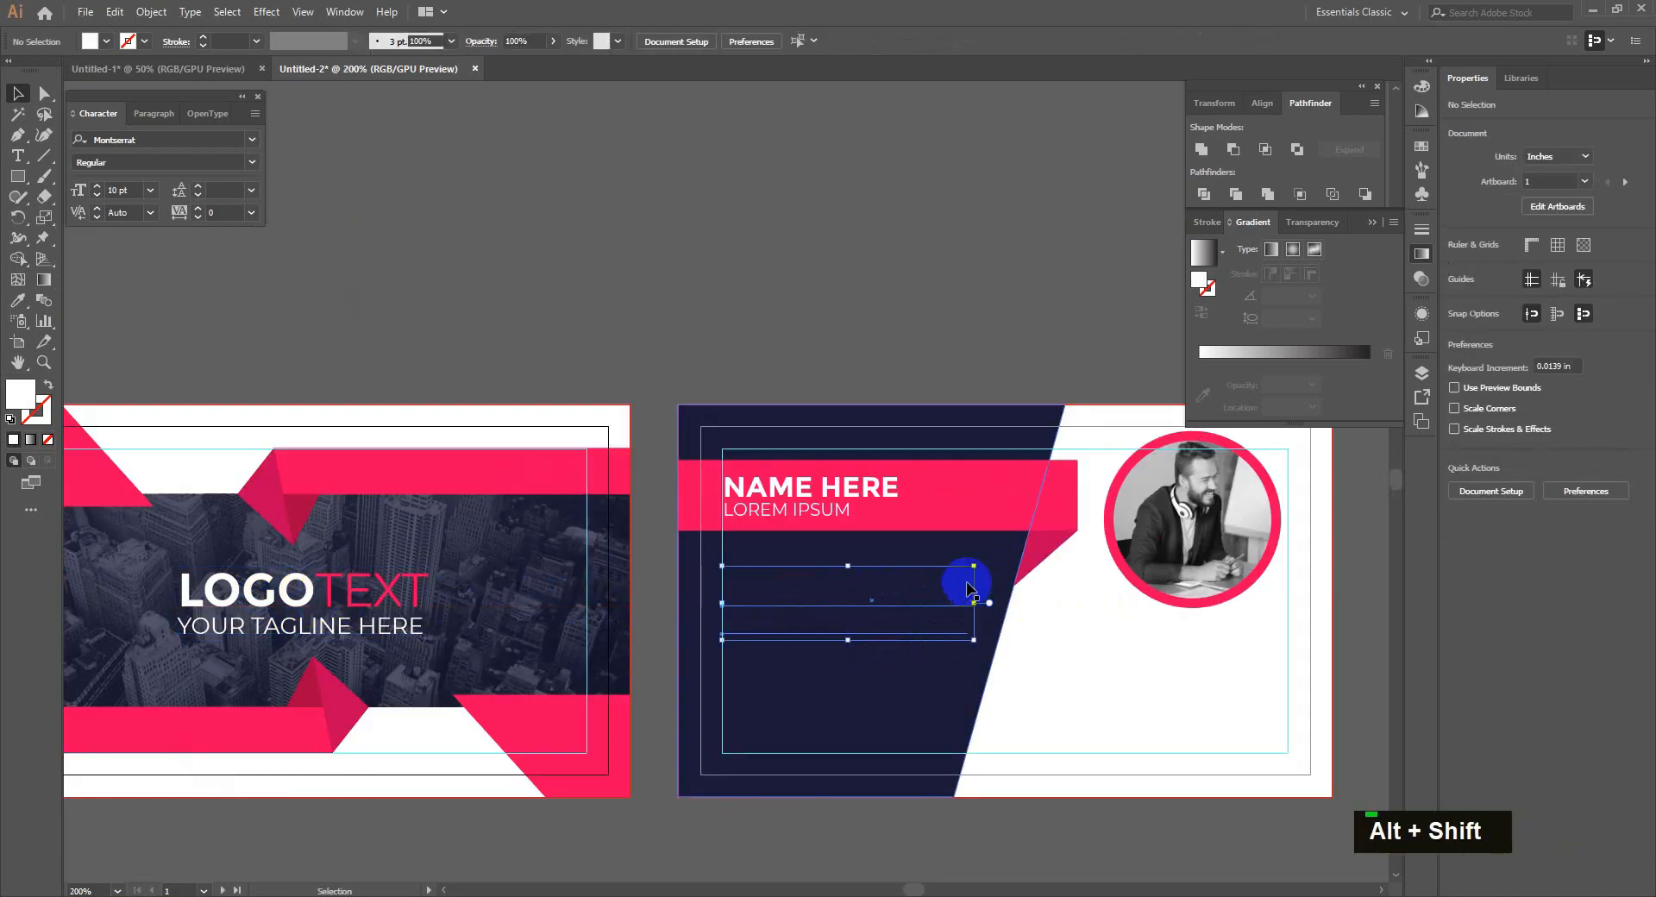
pyautogui.hotkey('ctrl', 'shift', ']')
pyautogui.keyDown('shift'); pyautogui.moveTo(969, 584); pyautogui.dragTo(752, 530); pyautogui.keyUp('shift')
pyautogui.click(1001, 620)
pyautogui.keyDown('alt'); pyautogui.scroll(1, 909, 600); pyautogui.keyUp('alt')
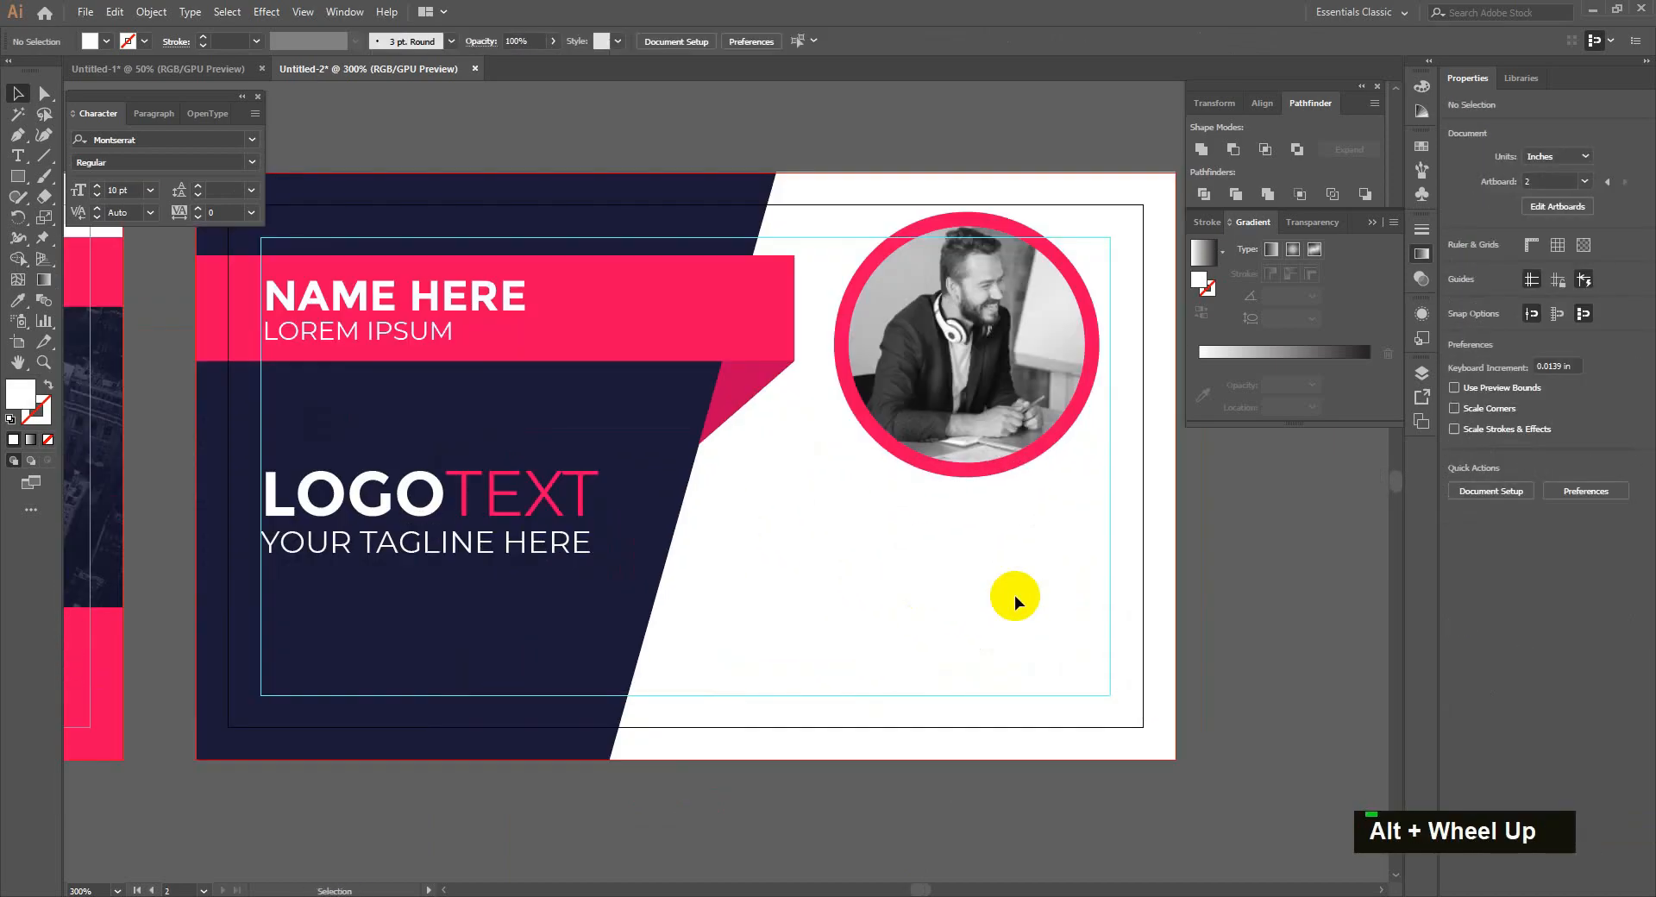
# Step: Draw a ribbon-pink bar about 2.10 x 0.29 in at the card's lower right and duplicate it twice downward at about 0.38 in spacing
pyautogui.moveTo(1050, 612); pyautogui.dragTo(1007, 615)
pyautogui.click(19, 177)
pyautogui.moveTo(215, 554); pyautogui.dragTo(607, 603)
pyautogui.press('i')
pyautogui.click(664, 322)
pyautogui.press('v')
pyautogui.keyDown('alt'); pyautogui.keyDown('shift'); pyautogui.moveTo(945, 565); pyautogui.dragTo(944, 659); pyautogui.keyUp('shift'); pyautogui.keyUp('alt')
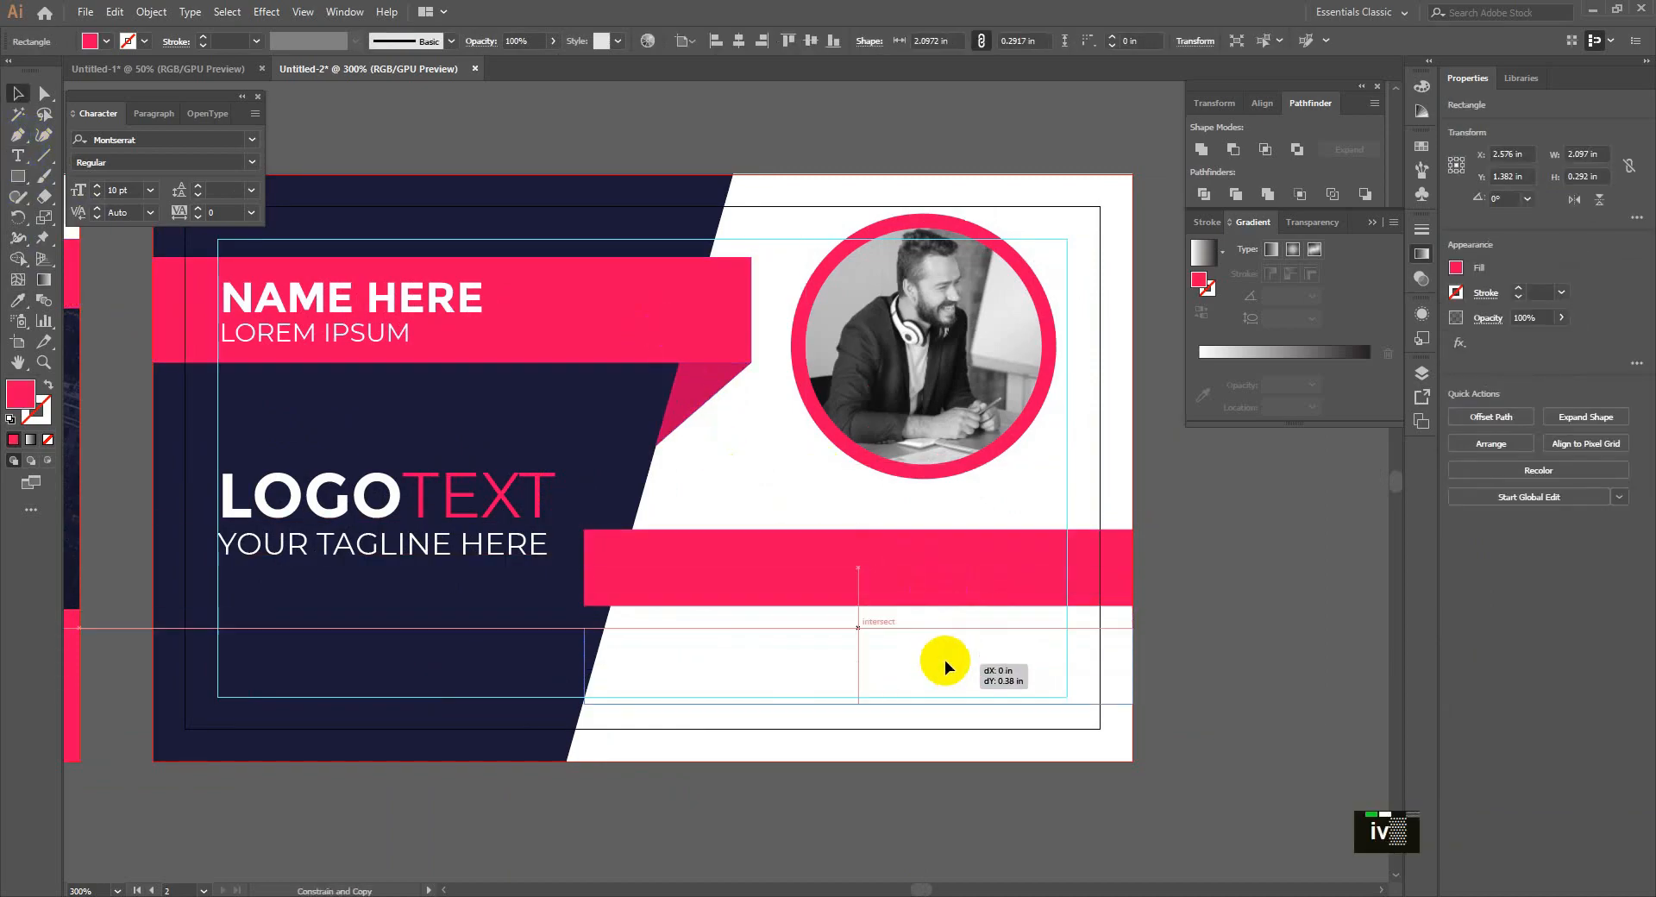
pyautogui.hotkey('ctrl', 'd')
# Step: Widen all three pink bars leftward to about 2.36 in and move them up together inside the card
pyautogui.keyDown('shift'); pyautogui.click(647, 668); pyautogui.keyUp('shift')
pyautogui.keyDown('shift'); pyautogui.click(642, 588); pyautogui.keyUp('shift')
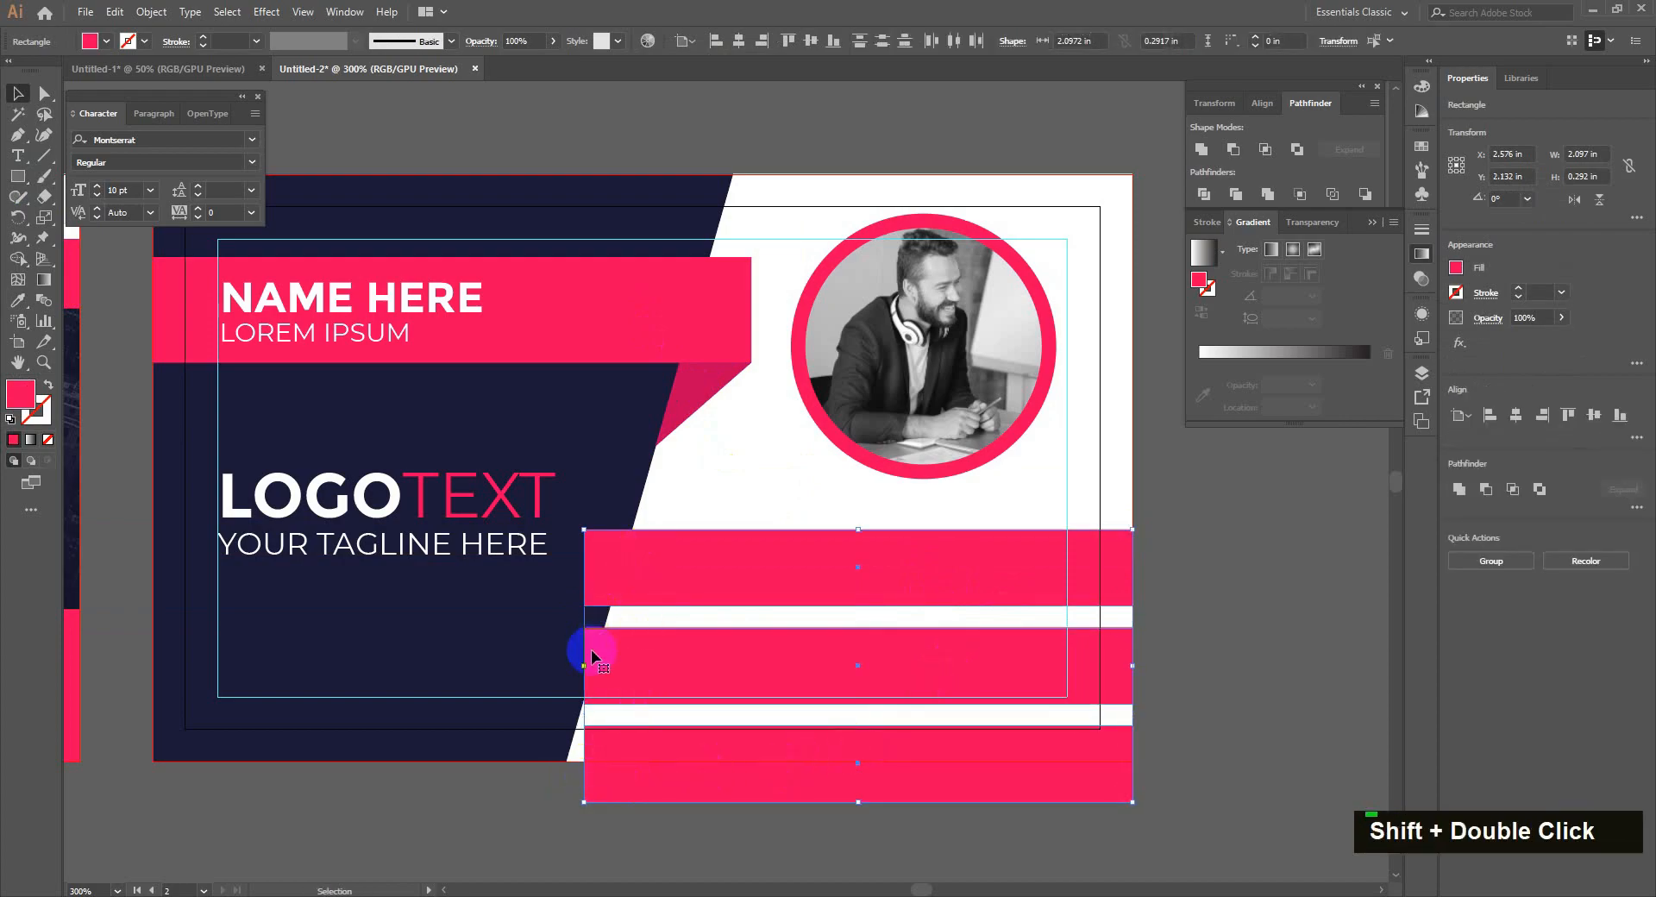
pyautogui.moveTo(584, 666); pyautogui.dragTo(515, 667)
pyautogui.keyDown('shift'); pyautogui.moveTo(799, 757); pyautogui.dragTo(799, 668); pyautogui.keyUp('shift')
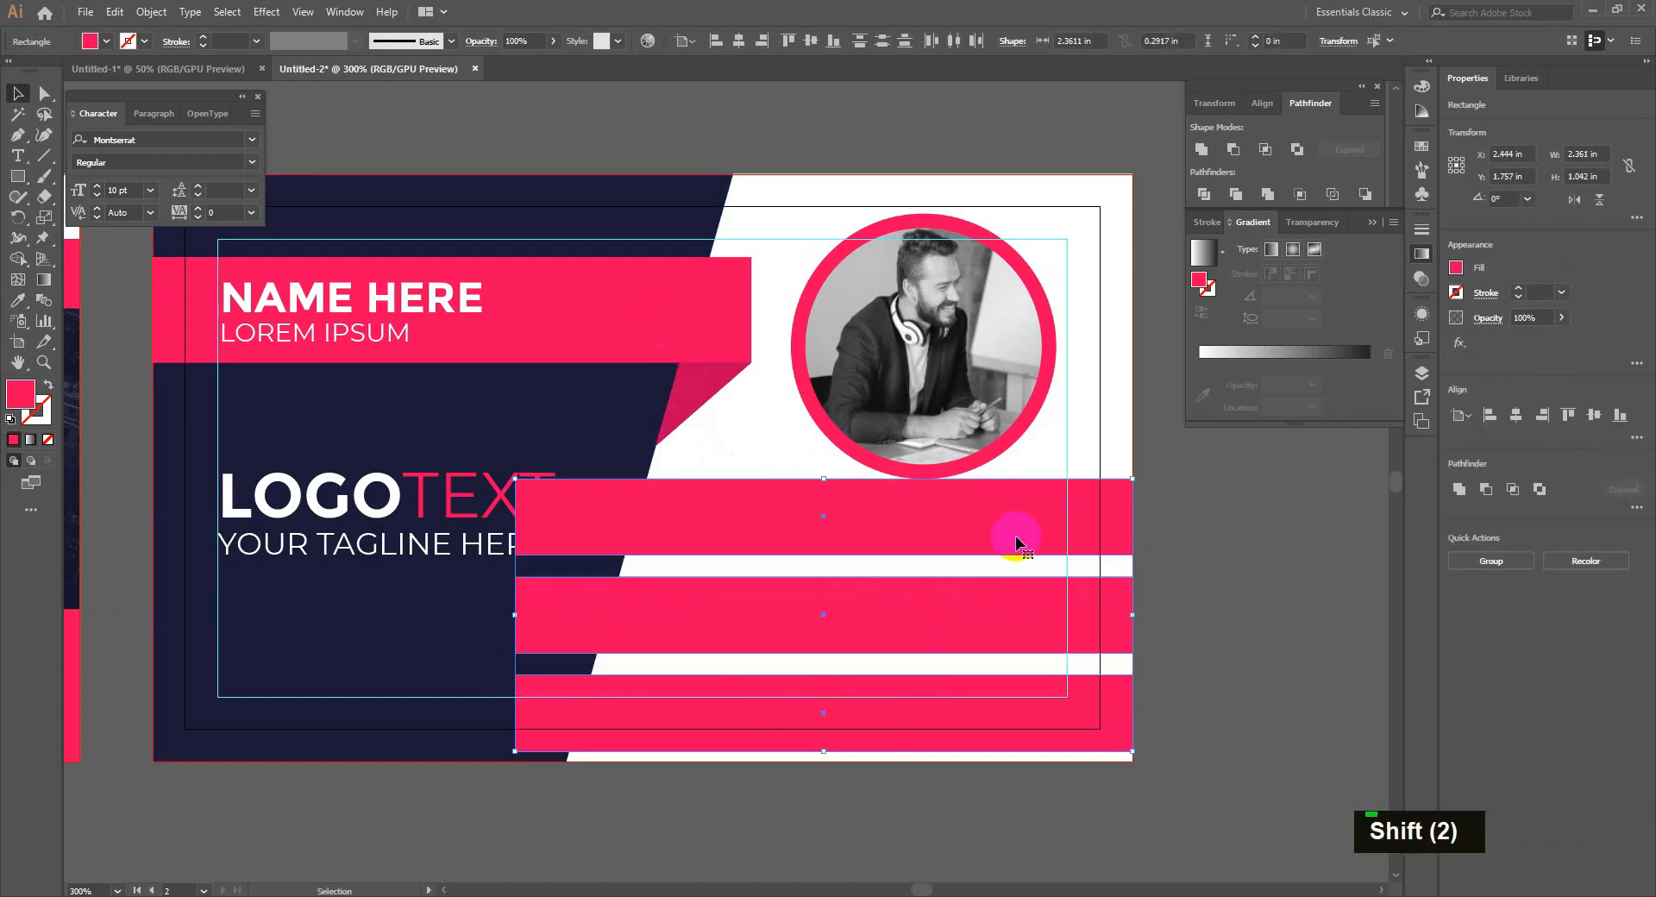
# Step: Shrink the portrait and its pink ring together to about 0.96 in and move them up slightly
pyautogui.click(1040, 412)
pyautogui.keyDown('alt'); pyautogui.keyDown('shift'); pyautogui.moveTo(1056, 213); pyautogui.dragTo(1049, 221); pyautogui.keyUp('shift'); pyautogui.keyUp('alt')
pyautogui.moveTo(985, 298); pyautogui.dragTo(989, 281)
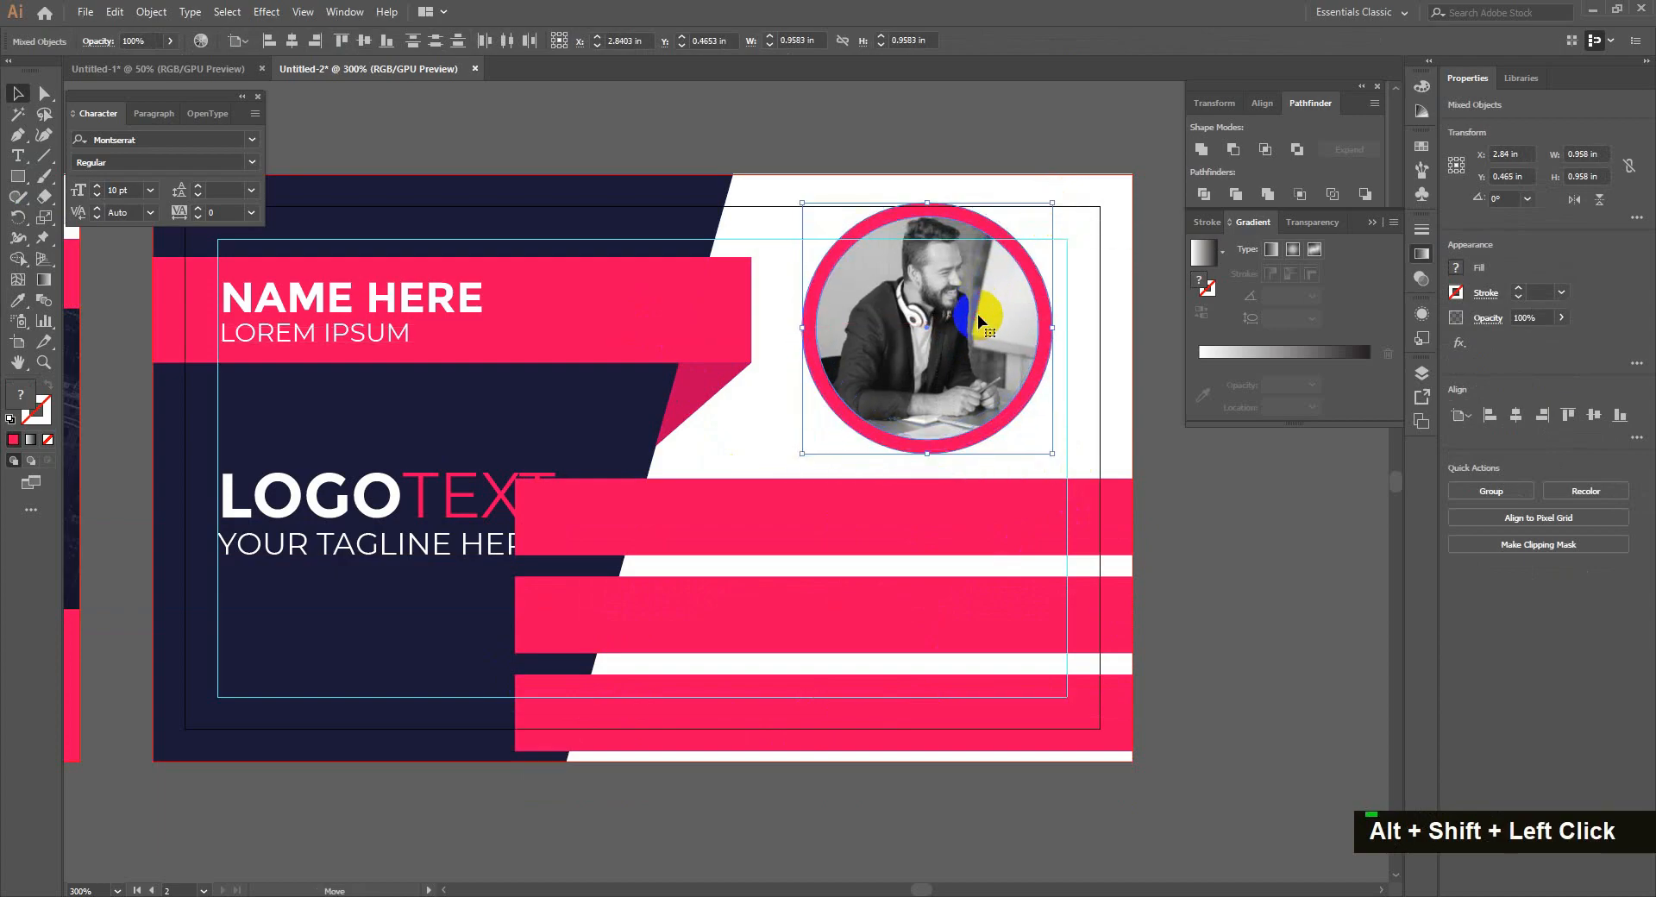
# Step: Move the three pink bars up below the portrait and reduce their overall height so they end at the lower inner margin line
pyautogui.keyDown('shift'); pyautogui.click(850, 707); pyautogui.keyUp('shift')
pyautogui.moveTo(850, 707)
pyautogui.keyDown('shift'); pyautogui.mouseDown()
pyautogui.moveTo(853, 721)
pyautogui.moveTo(855, 707)
pyautogui.mouseUp(); pyautogui.keyUp('shift')
pyautogui.moveTo(824, 463)
pyautogui.mouseDown()
pyautogui.moveTo(824, 483)
pyautogui.moveTo(823, 467)
pyautogui.mouseUp()
pyautogui.click(690, 802)
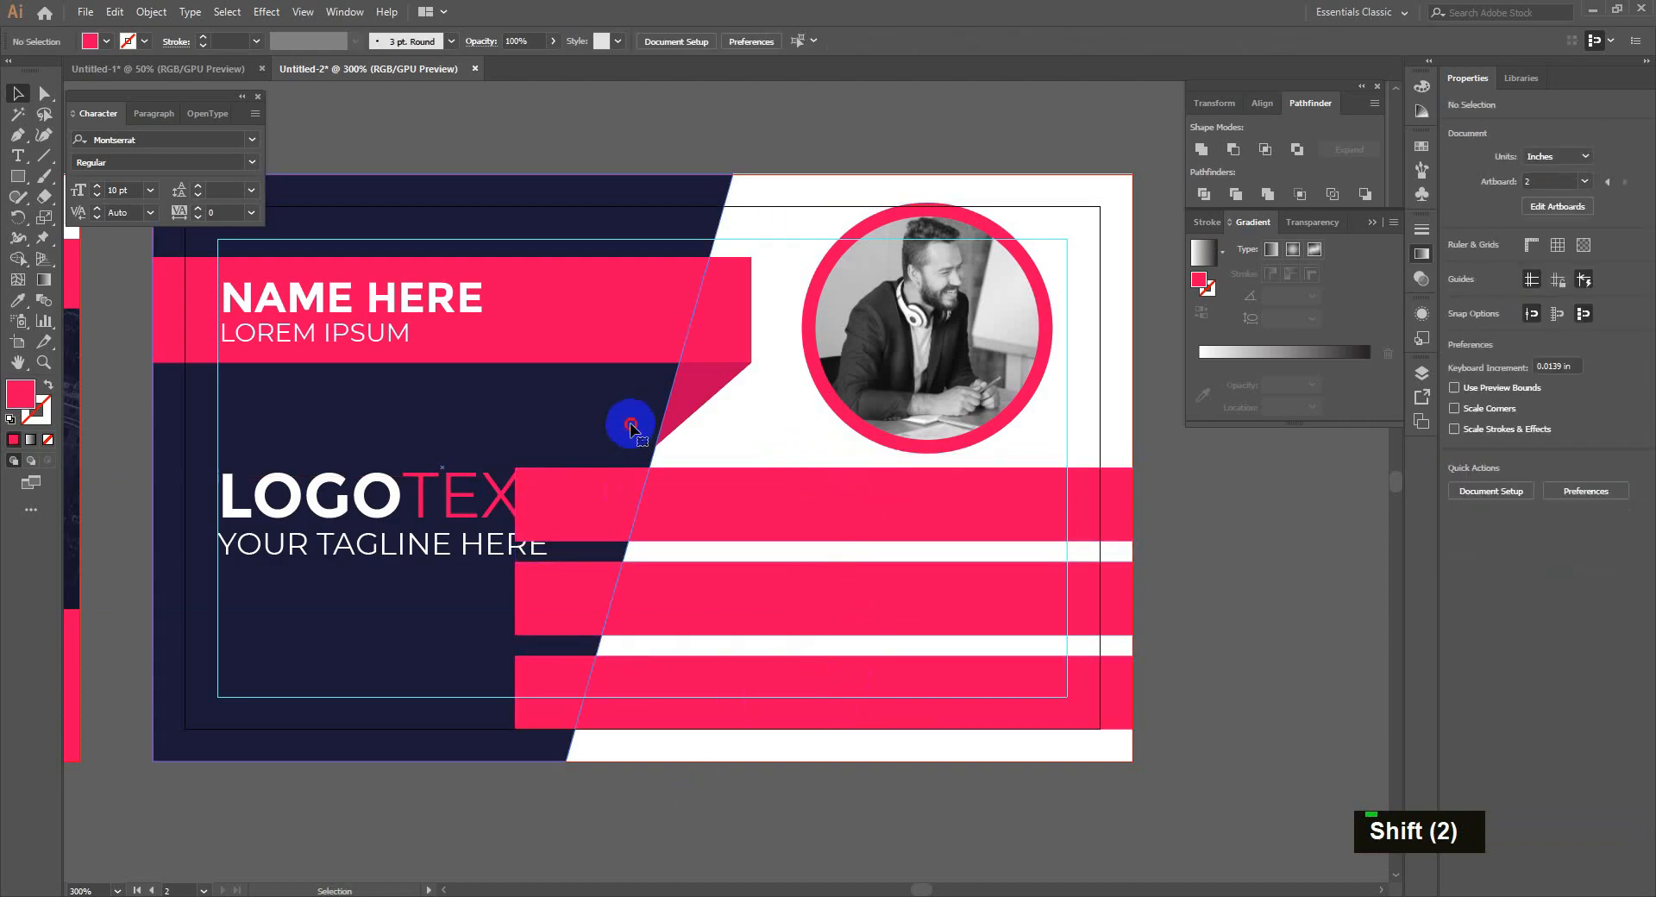
# Step: Duplicate the diagonal navy shape slightly to the right and use Shape Builder to trim the three pink bars' left ends along its slanted edge
pyautogui.keyDown('alt'); pyautogui.keyDown('shift'); pyautogui.moveTo(611, 423); pyautogui.dragTo(658, 420); pyautogui.keyUp('shift'); pyautogui.keyUp('alt')
pyautogui.keyDown('shift'); pyautogui.click(820, 539); pyautogui.keyUp('shift')
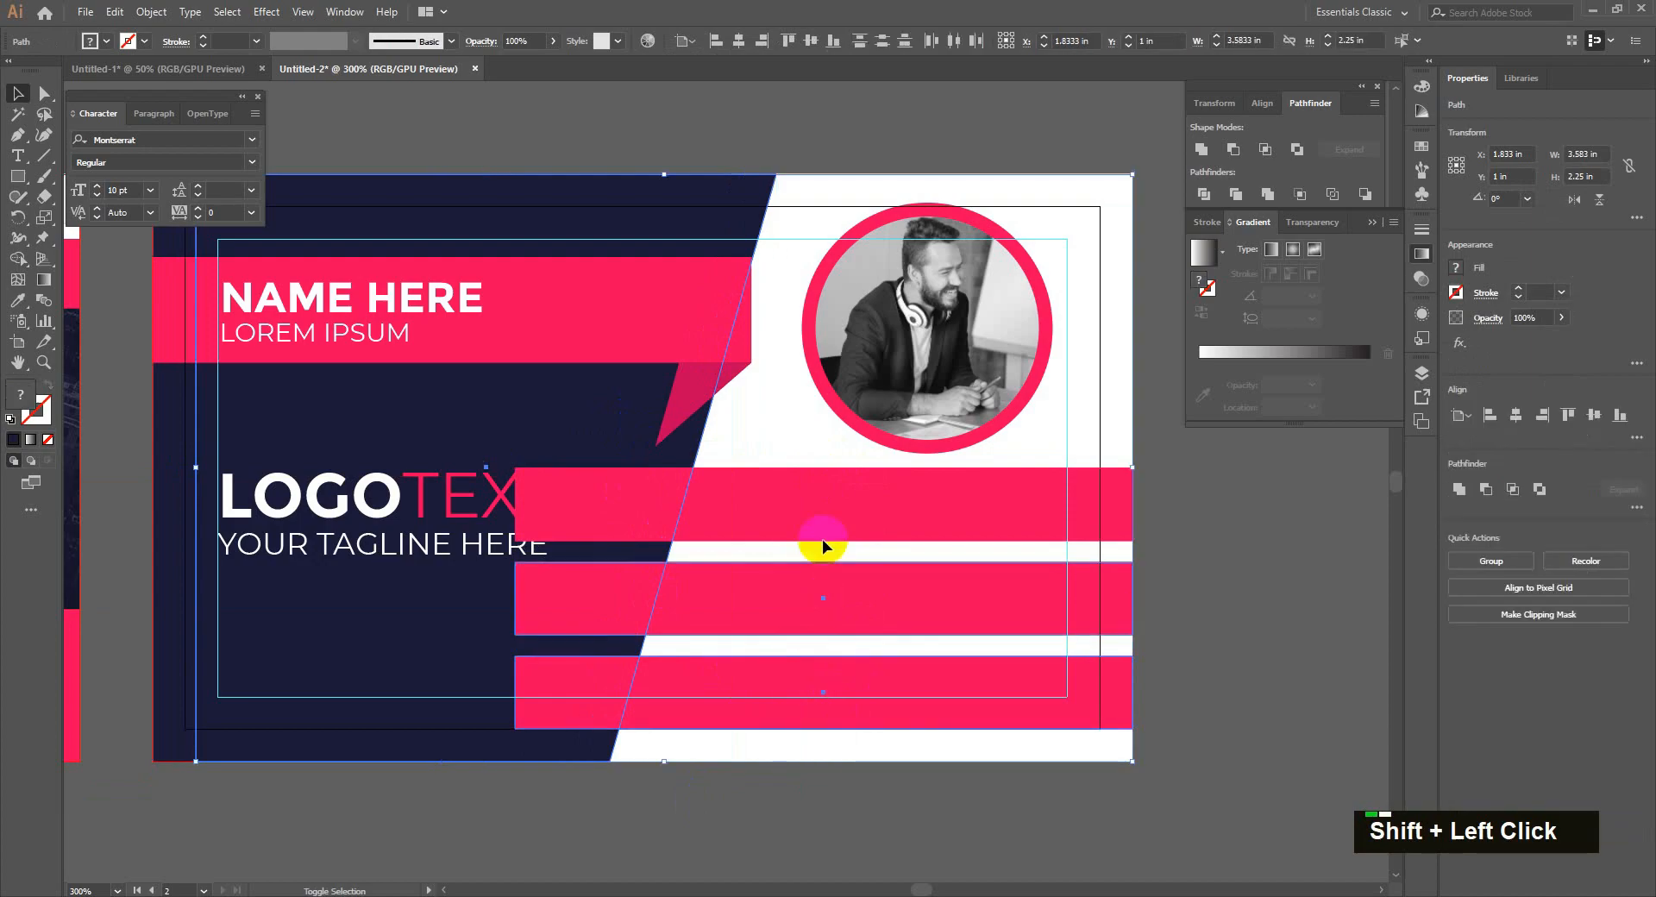
pyautogui.hotkey('shift', 'm')
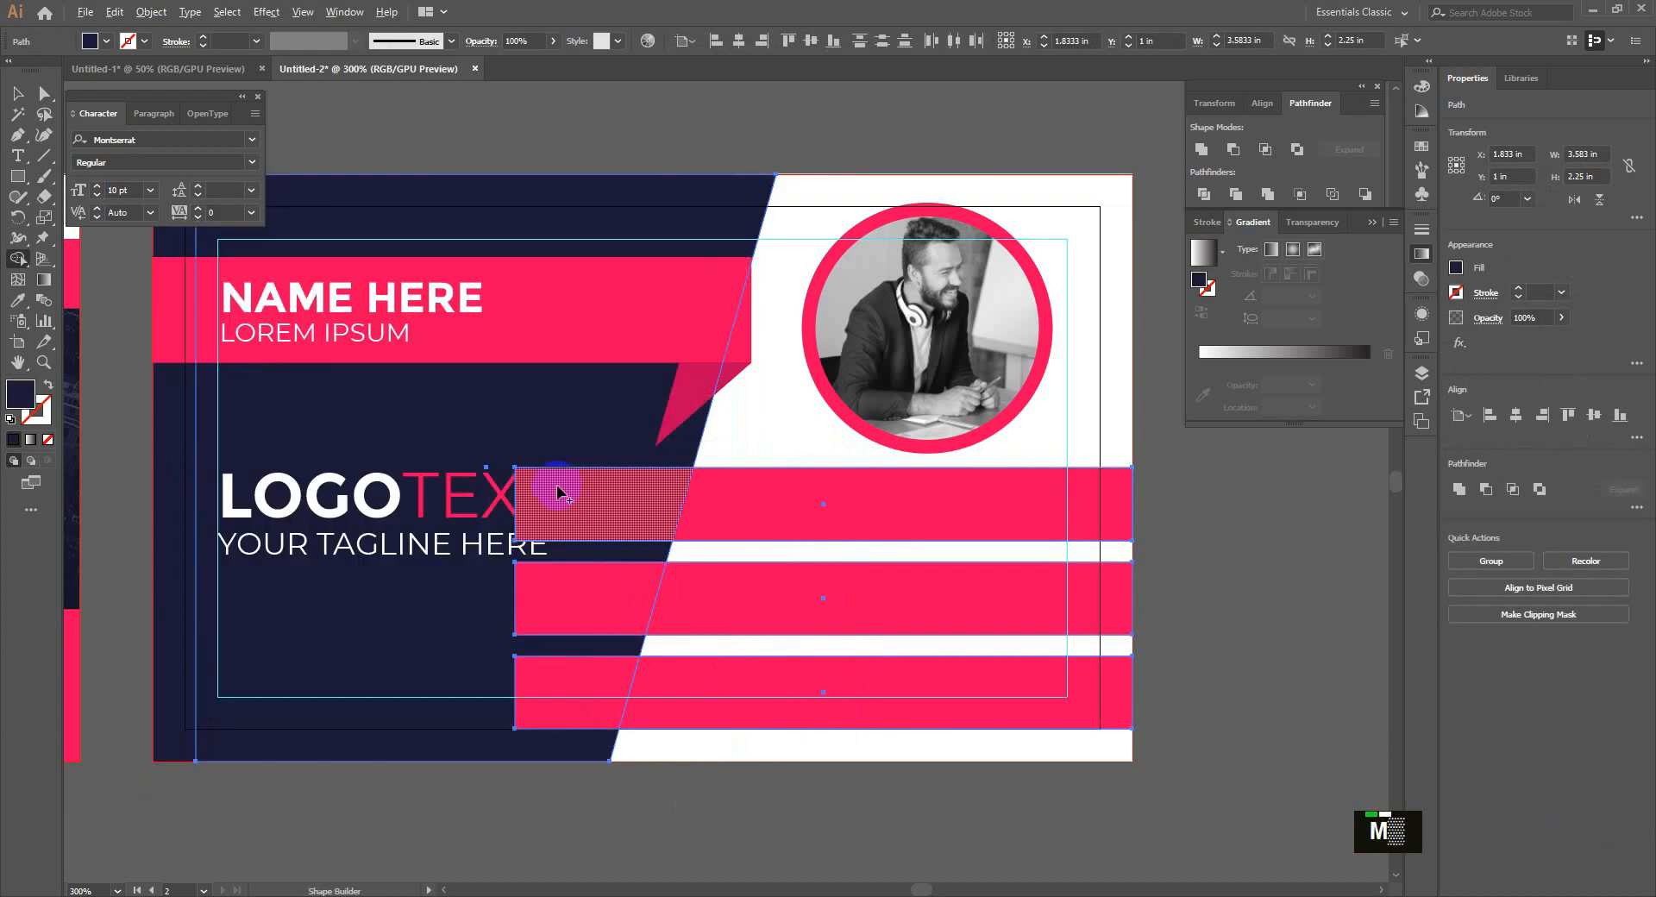
pyautogui.keyDown('alt'); pyautogui.click(560, 694); pyautogui.keyUp('alt')
pyautogui.press('v')
pyautogui.click(689, 803)
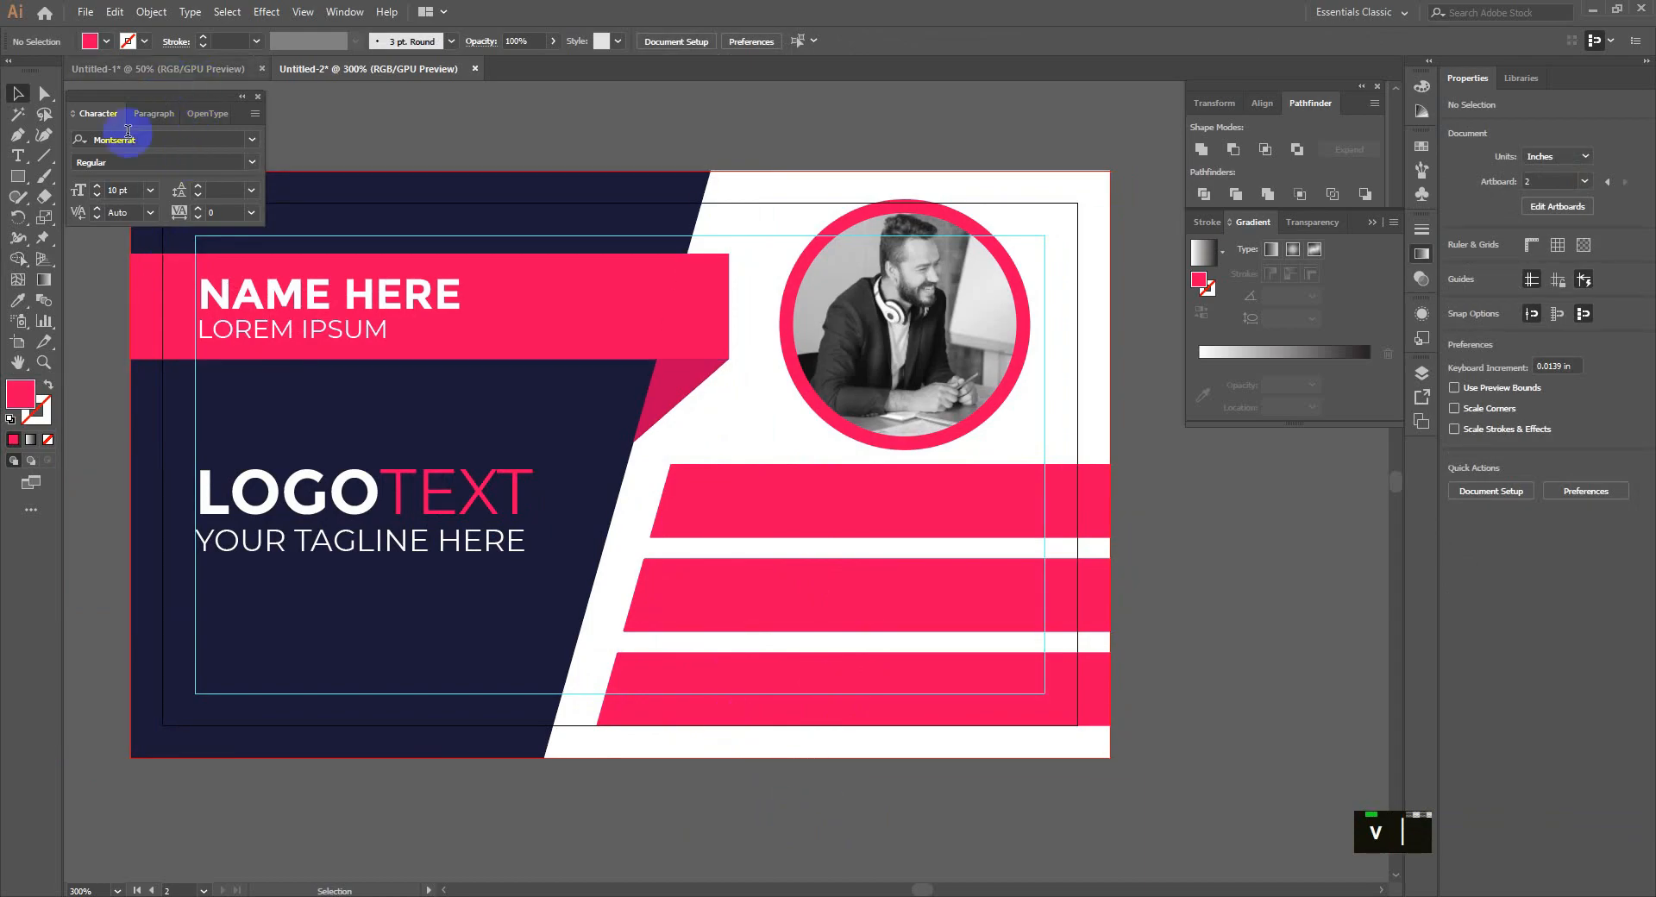
# Step: Copy the phone, envelope and location icons from the Untitled-1 document and paste them over the right ends of the three pink bars
pyautogui.click(146, 69)
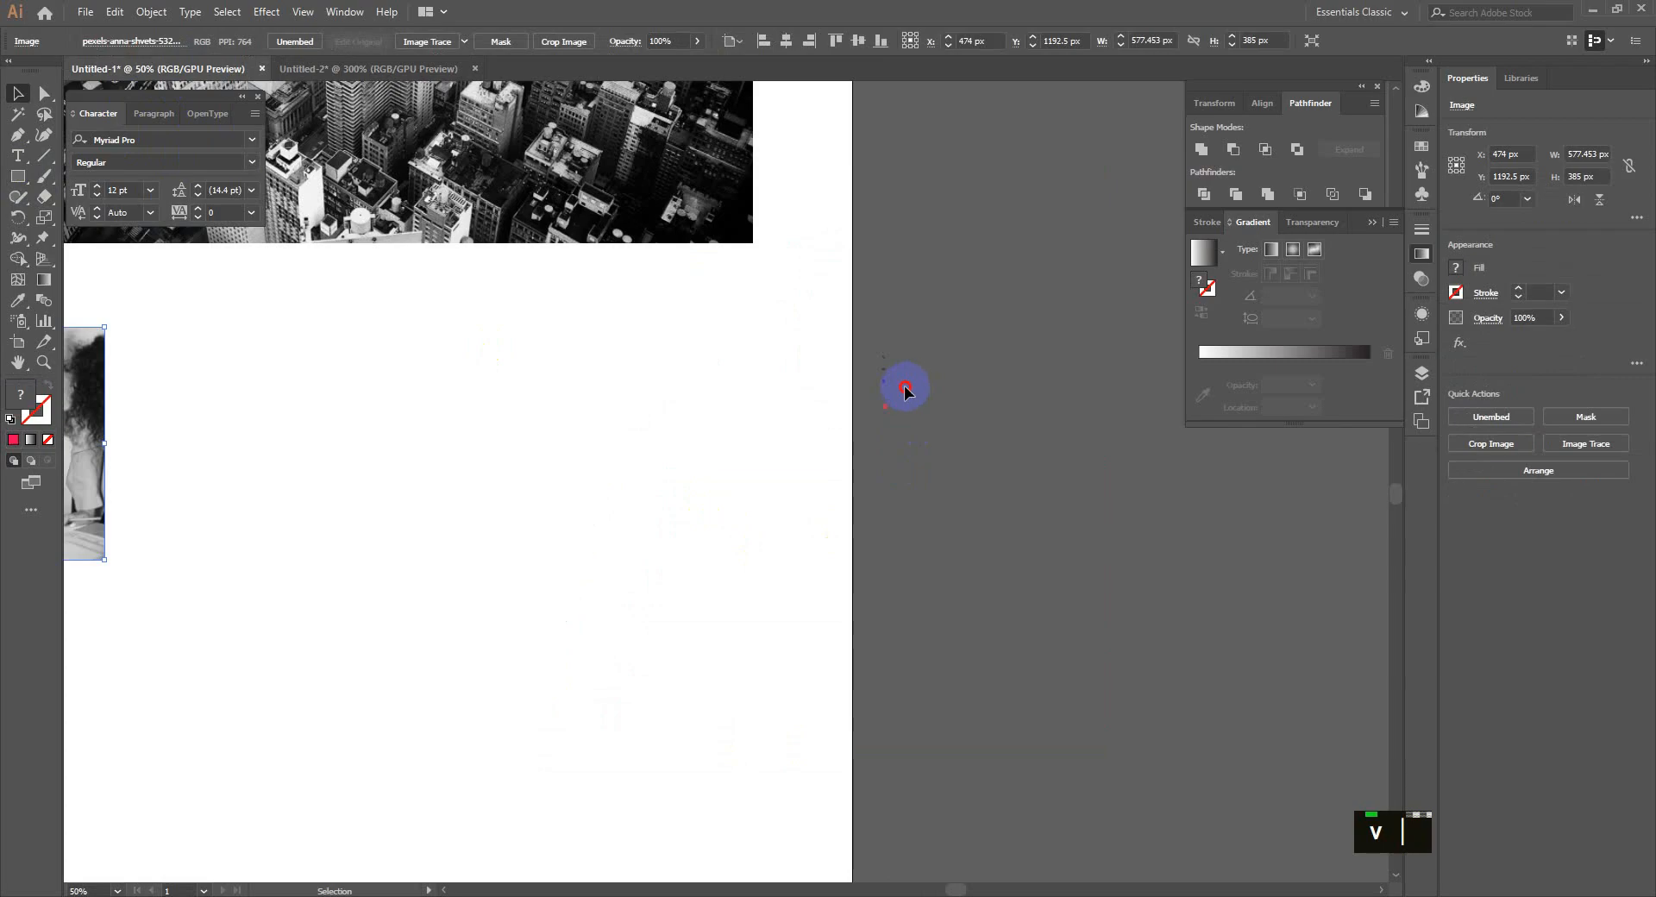
pyautogui.moveTo(905, 387); pyautogui.dragTo(869, 343)
pyautogui.hotkey('ctrl', 'c')
pyautogui.click(389, 69)
pyautogui.hotkey('ctrl', 'v')
pyautogui.moveTo(729, 481); pyautogui.dragTo(1032, 572)
pyautogui.click(1268, 543)
# Step: Vertically center the phone, envelope and location icons within their respective pink bars
pyautogui.keyDown('alt'); pyautogui.scroll(1, 1097, 599); pyautogui.keyUp('alt')
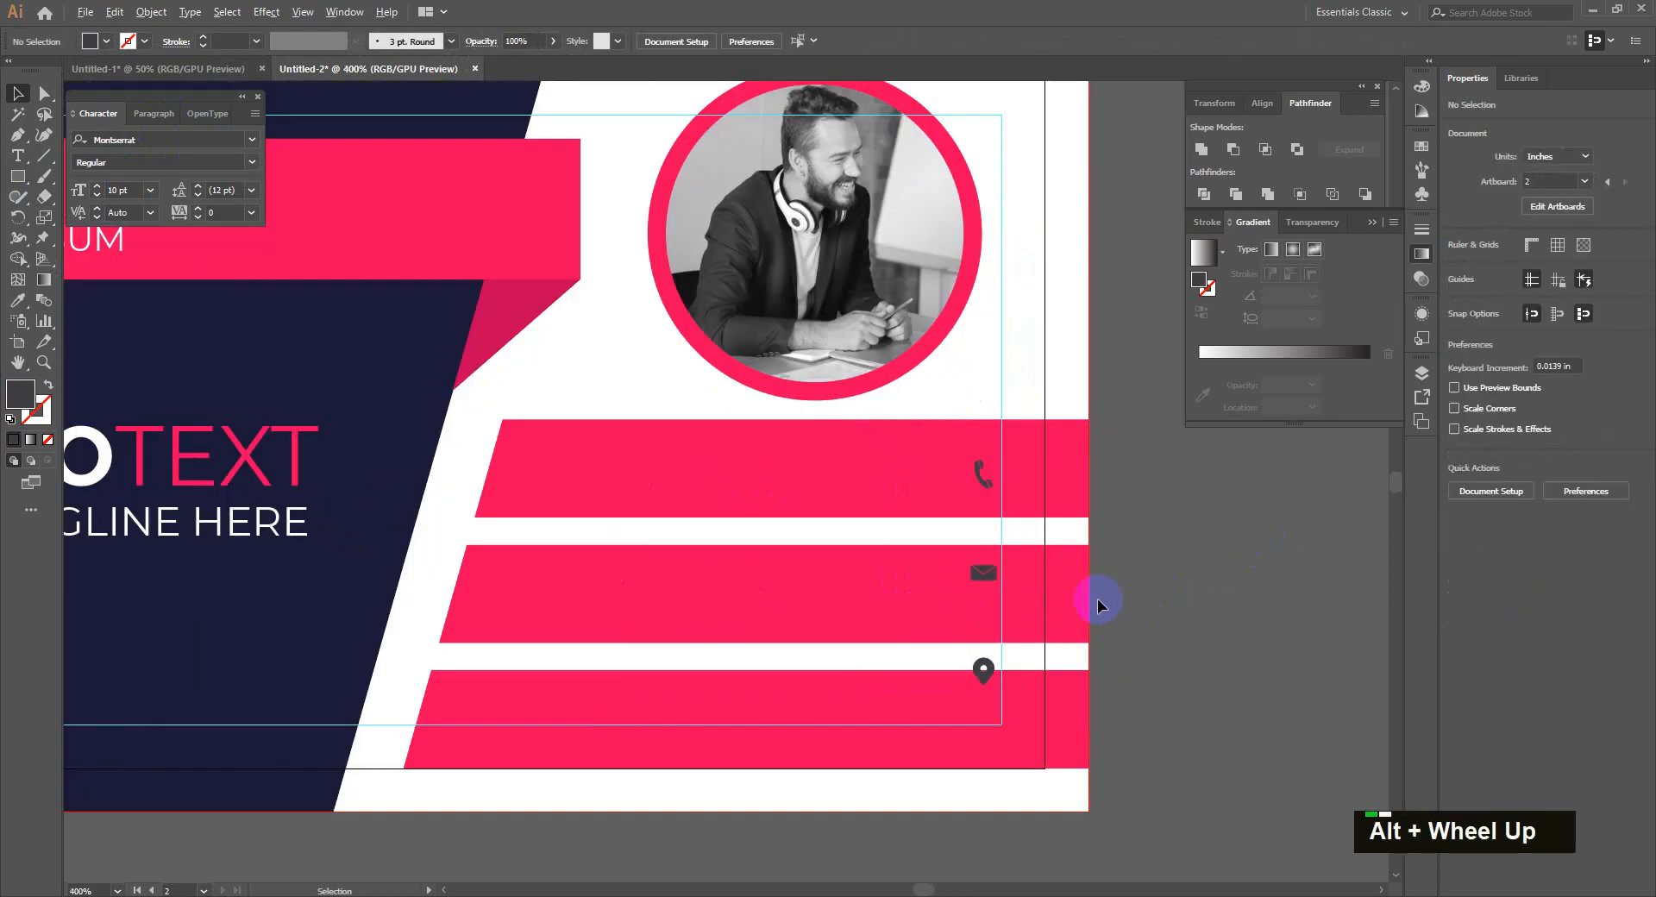
pyautogui.click(1012, 489)
pyautogui.keyDown('shift'); pyautogui.click(983, 475); pyautogui.keyUp('shift')
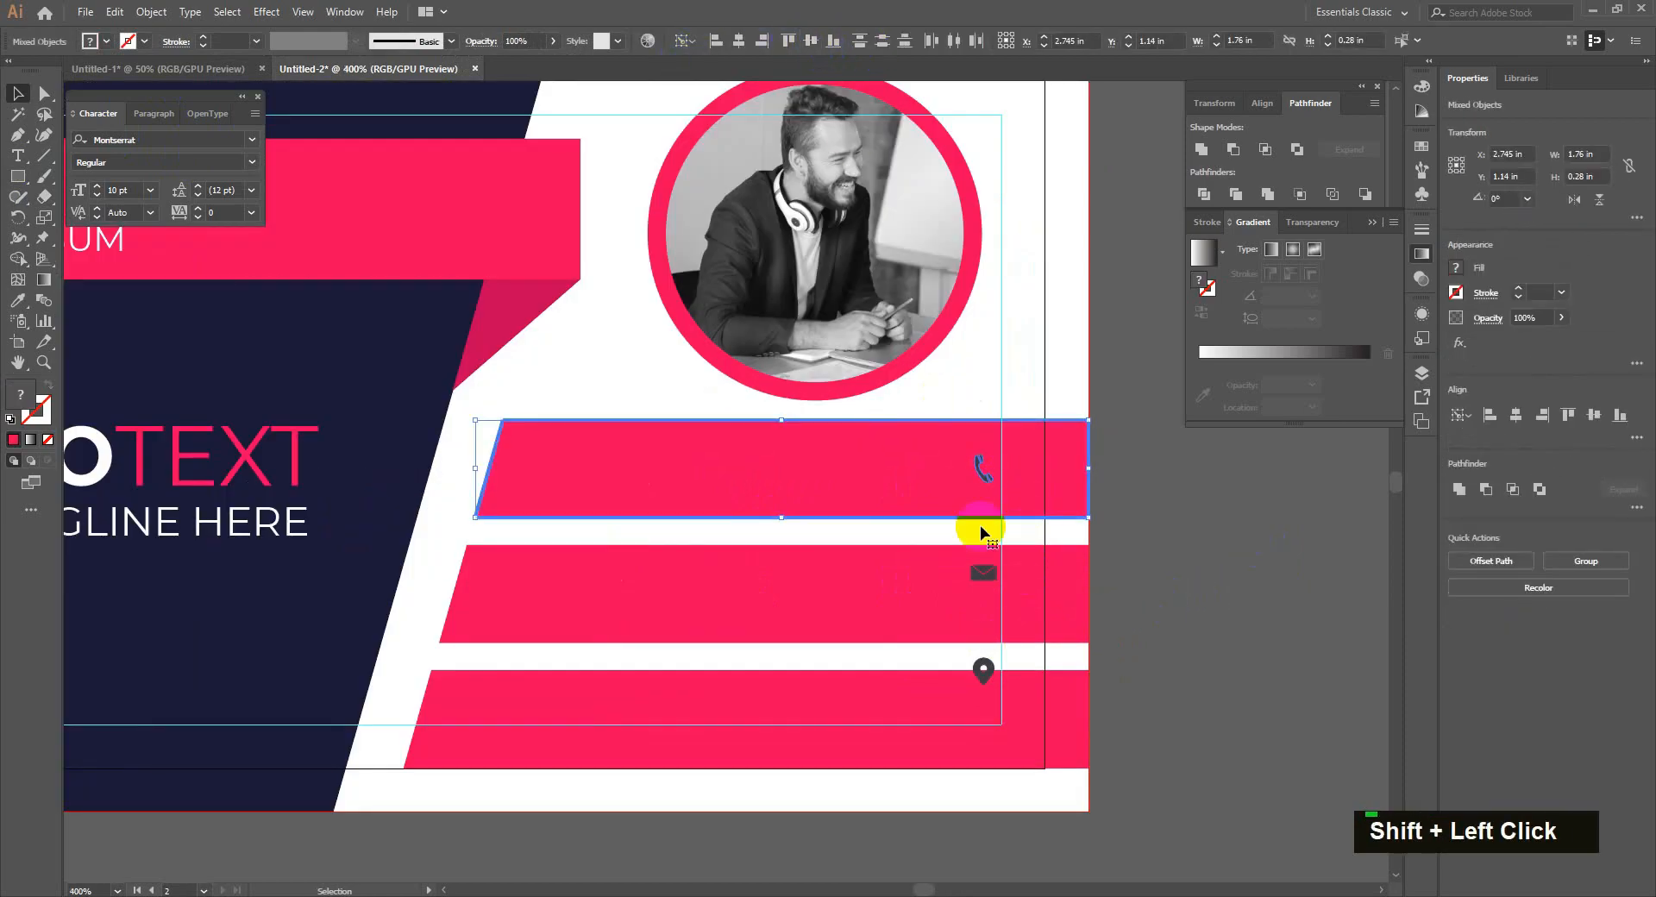
pyautogui.click(980, 557)
pyautogui.keyDown('shift'); pyautogui.click(983, 572); pyautogui.keyUp('shift')
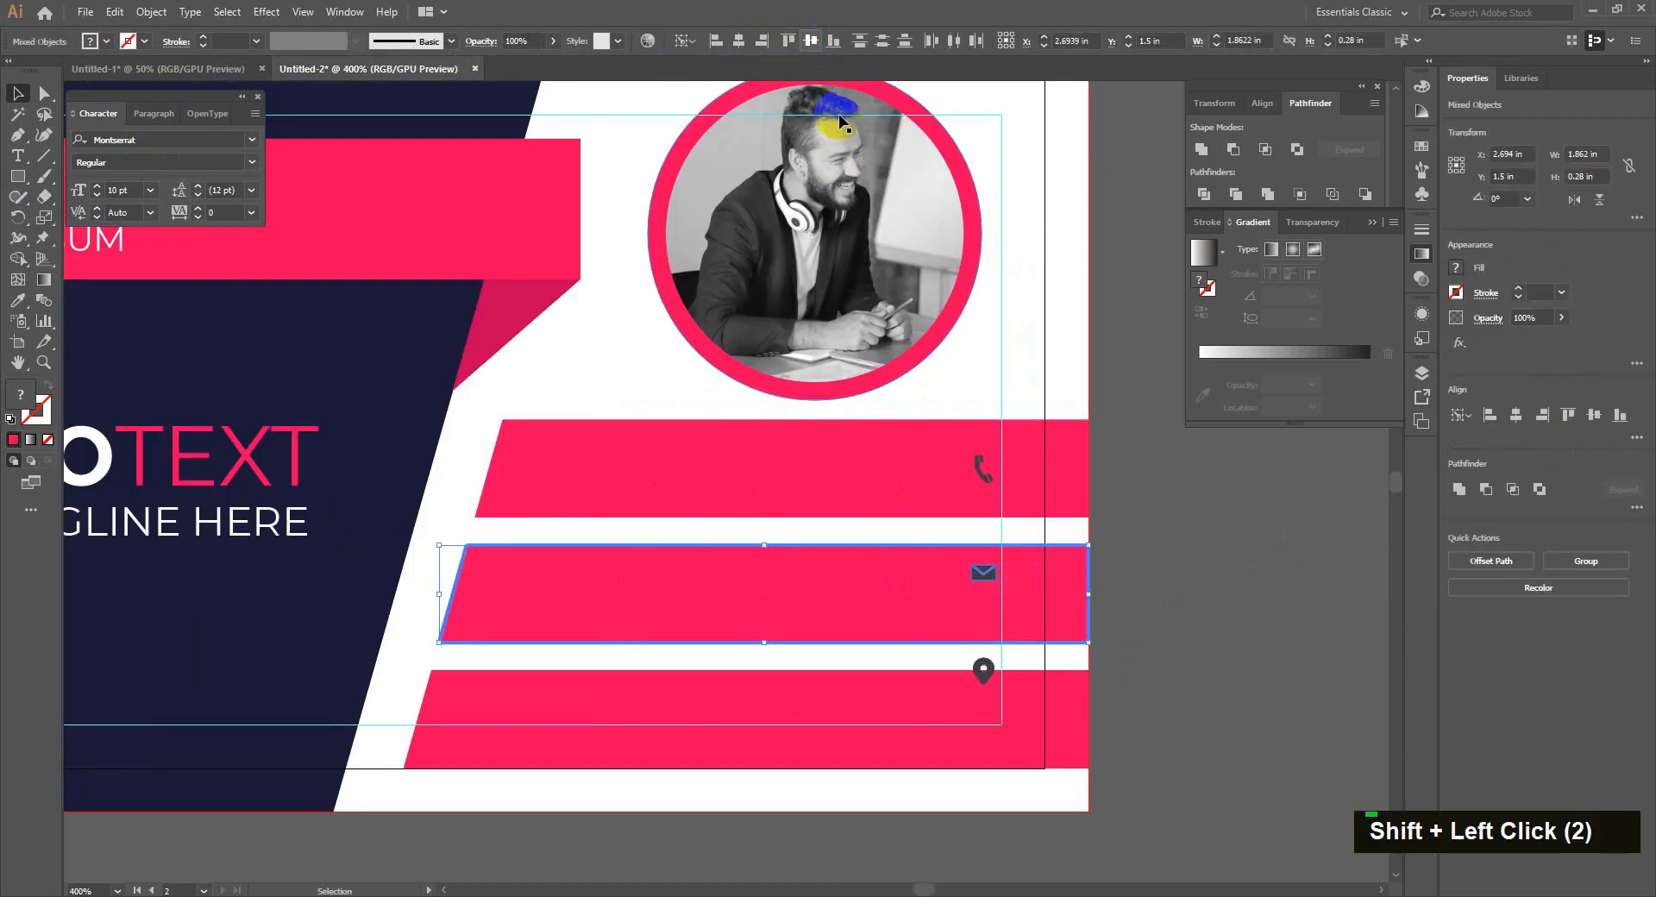
pyautogui.click(981, 682)
pyautogui.keyDown('shift'); pyautogui.click(983, 669); pyautogui.keyUp('shift')
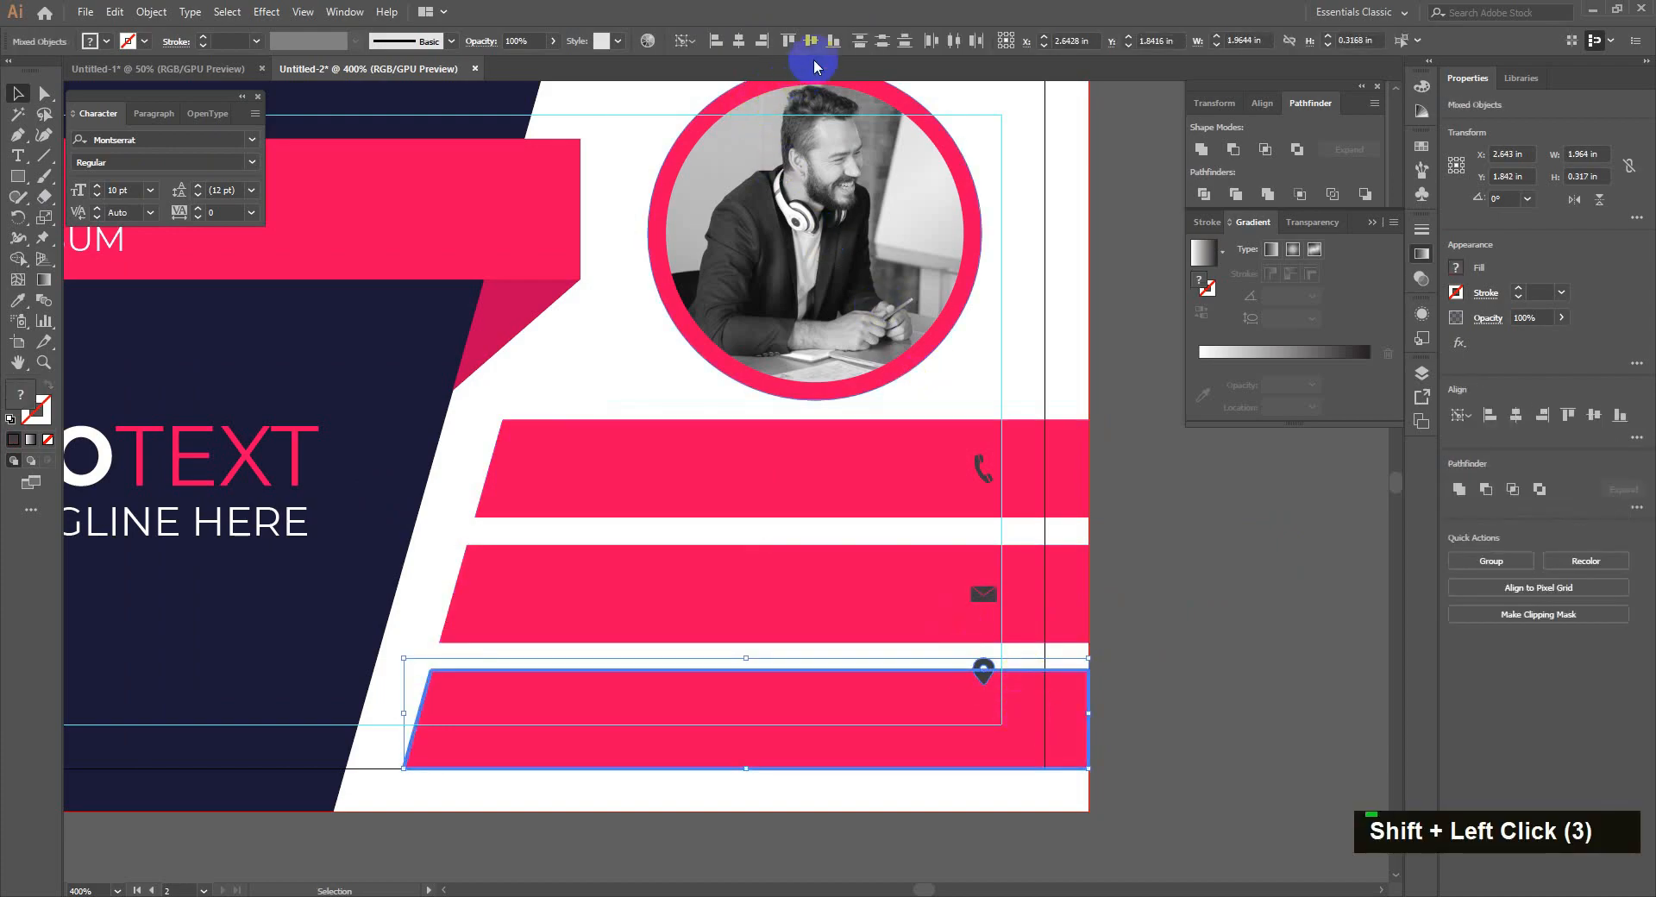
pyautogui.click(1173, 690)
# Step: Move the three pink bars and their icons up together by about 0.10 in
pyautogui.keyDown('alt'); pyautogui.scroll(-1, 1126, 708); pyautogui.keyUp('alt')
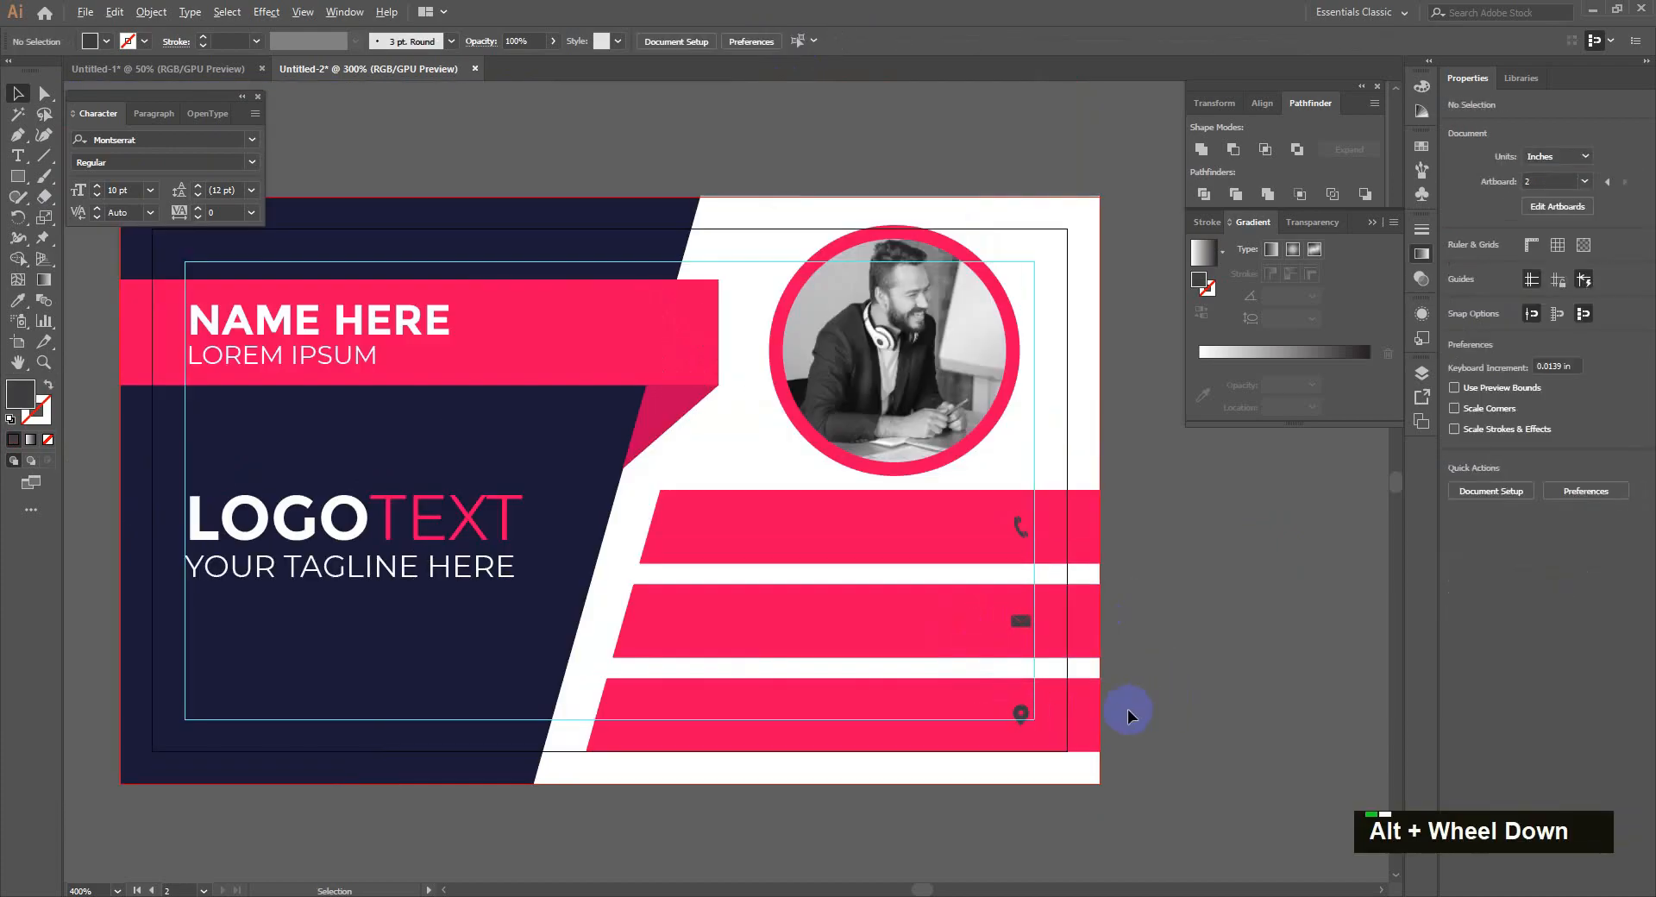
pyautogui.keyDown('alt'); pyautogui.scroll(1, 1126, 709); pyautogui.keyUp('alt')
pyautogui.keyDown('alt'); pyautogui.scroll(-1, 1057, 705); pyautogui.keyUp('alt')
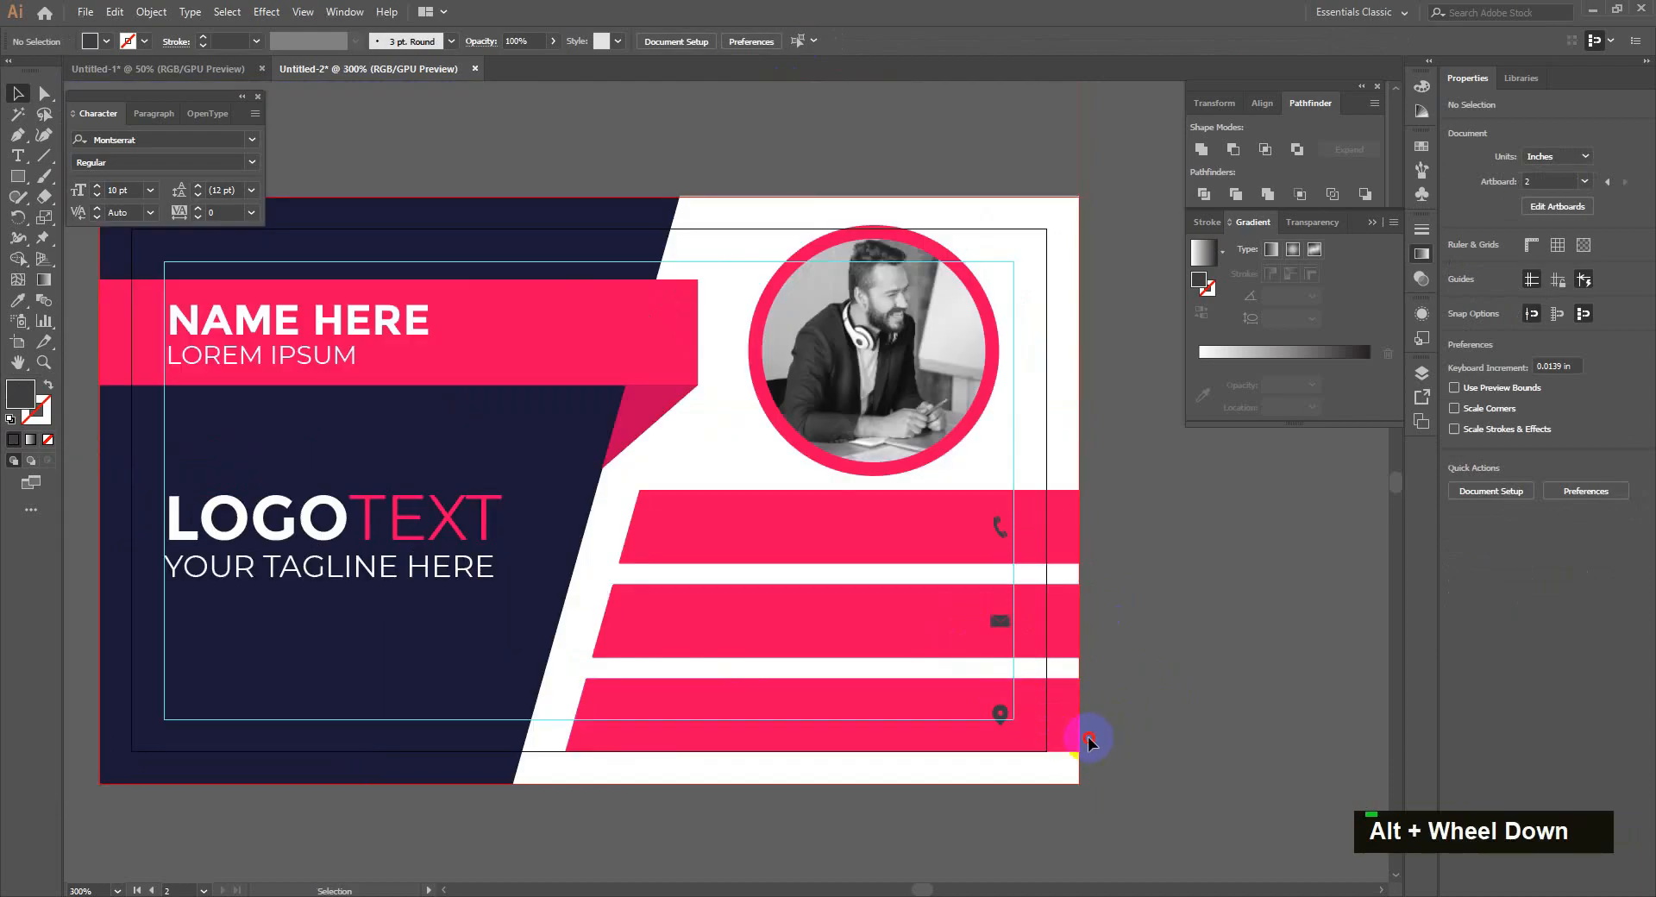
pyautogui.click(1052, 609)
pyautogui.hotkey('shift', 'Up')
pyautogui.press('Down')
pyautogui.press('Down')
pyautogui.press('Down')
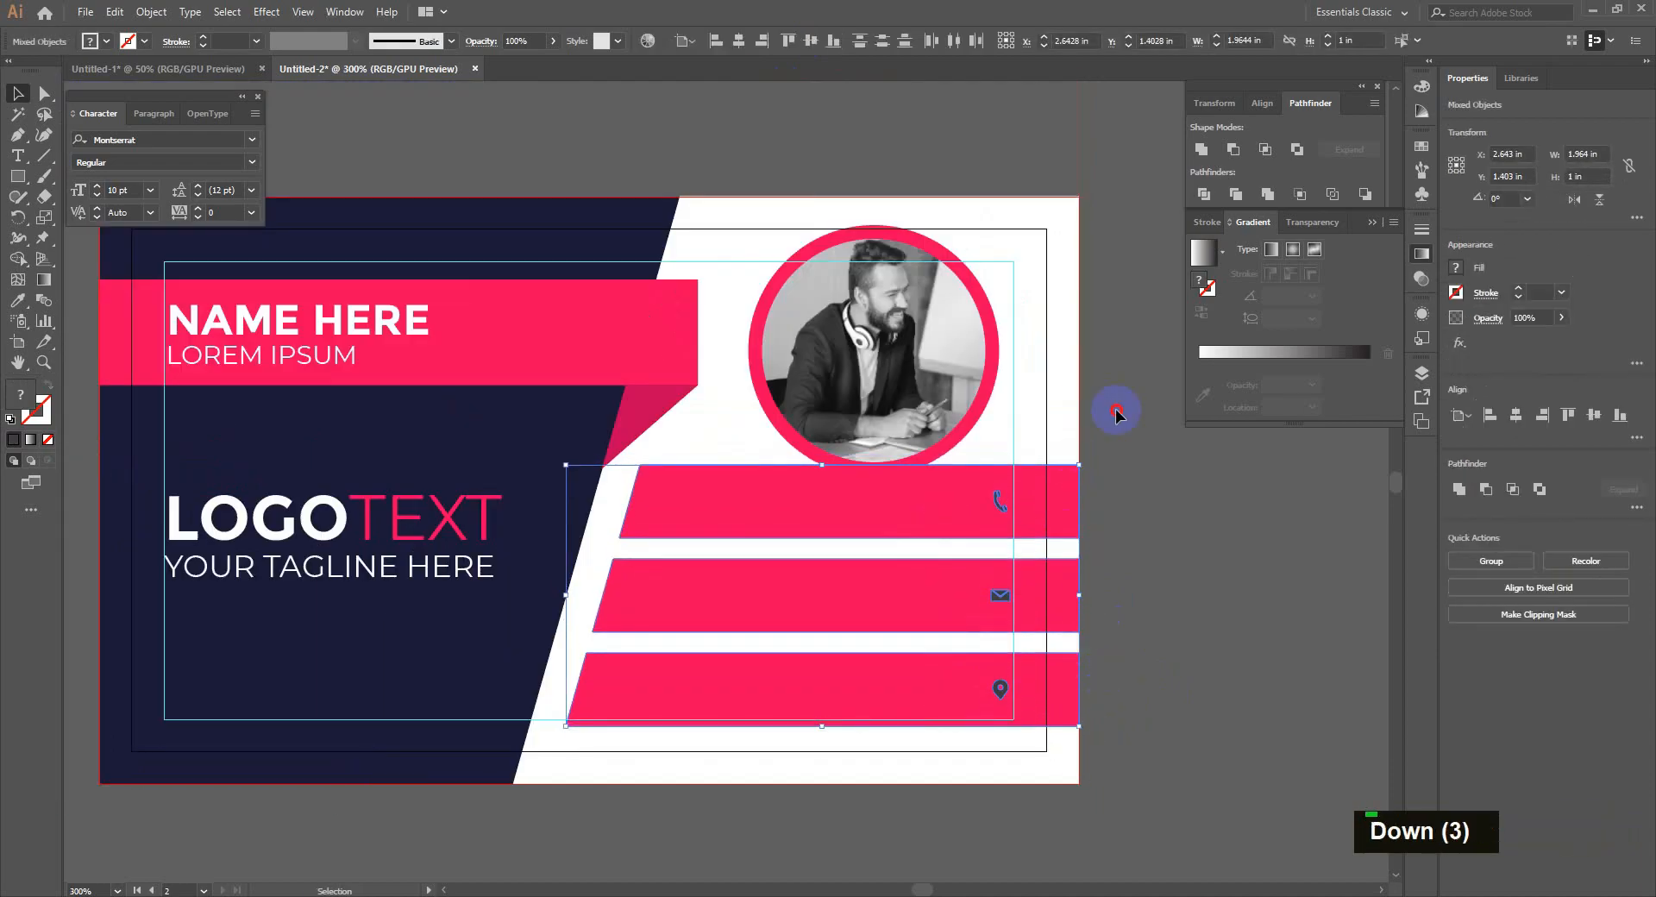
# Step: Shrink the portrait and its pink ring together to about 0.875 in and reposition them above the bars
pyautogui.moveTo(1007, 448); pyautogui.dragTo(903, 356)
pyautogui.keyDown('alt'); pyautogui.keyDown('shift'); pyautogui.moveTo(998, 226); pyautogui.dragTo(984, 250); pyautogui.keyUp('shift'); pyautogui.keyUp('alt')
pyautogui.moveTo(931, 321); pyautogui.dragTo(938, 308)
pyautogui.keyDown('alt'); pyautogui.keyDown('shift'); pyautogui.moveTo(991, 451); pyautogui.dragTo(994, 456); pyautogui.keyUp('shift'); pyautogui.keyUp('alt')
pyautogui.moveTo(905, 369); pyautogui.dragTo(906, 366)
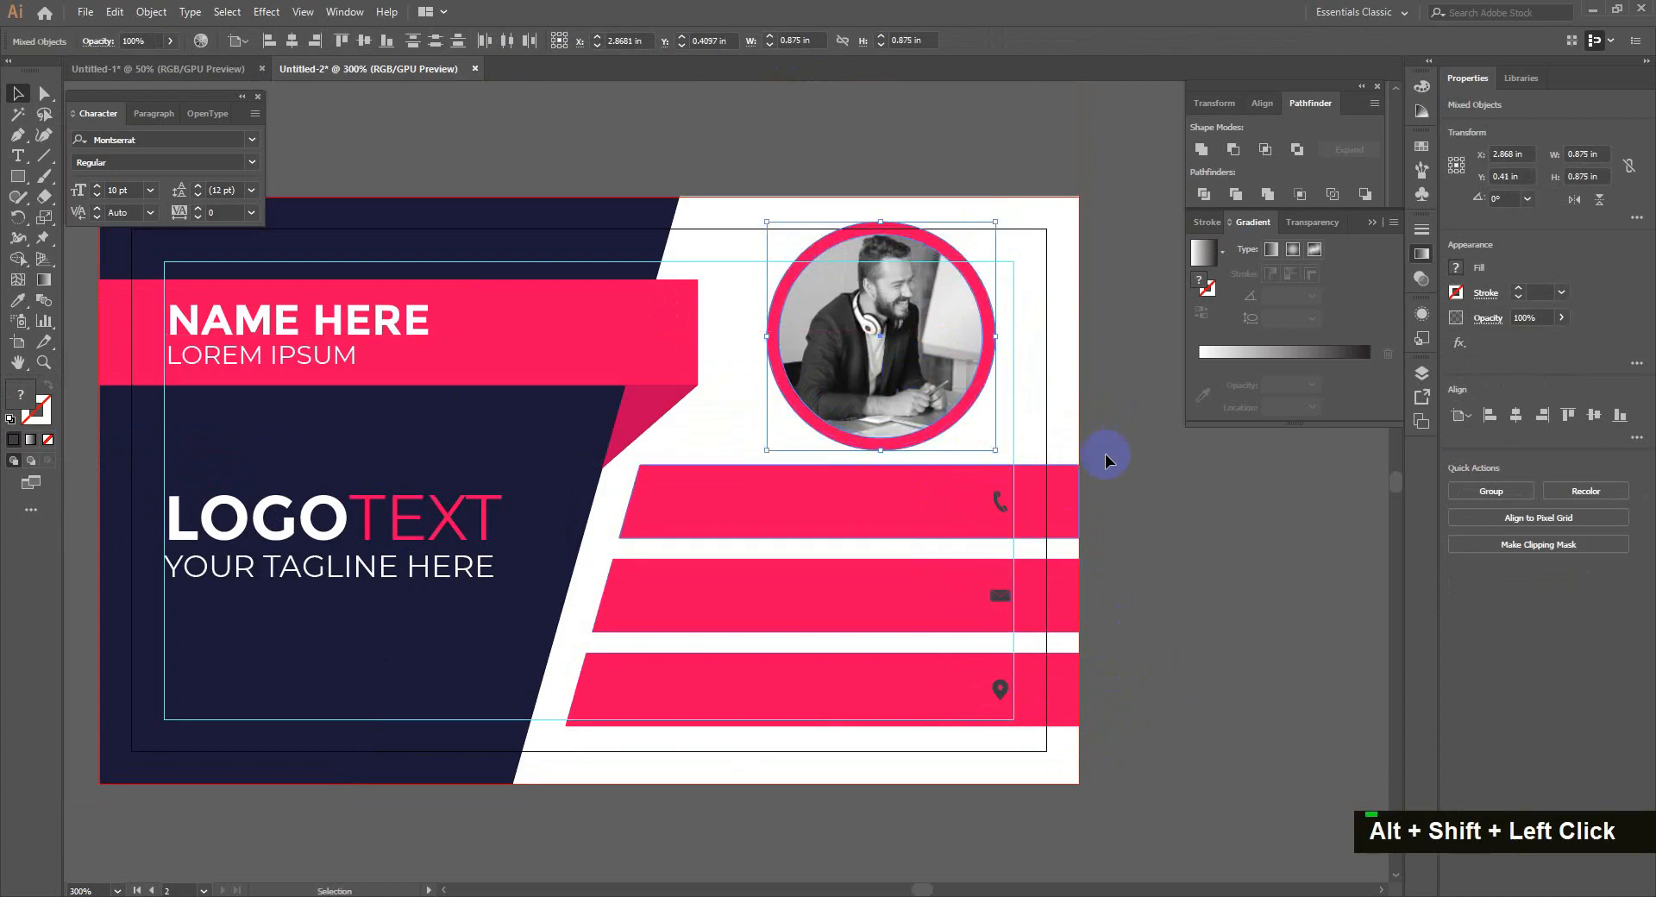
pyautogui.click(1106, 454)
# Step: Reduce the portrait and ring further to about 0.79 in and center them in the white area above the bars
pyautogui.press('space')
pyautogui.moveTo(1083, 390); pyautogui.dragTo(1077, 391)
pyautogui.moveTo(1023, 379); pyautogui.dragTo(905, 329)
pyautogui.keyDown('shift'); pyautogui.moveTo(988, 224); pyautogui.dragTo(980, 237); pyautogui.keyUp('shift')
pyautogui.moveTo(914, 326); pyautogui.dragTo(927, 328)
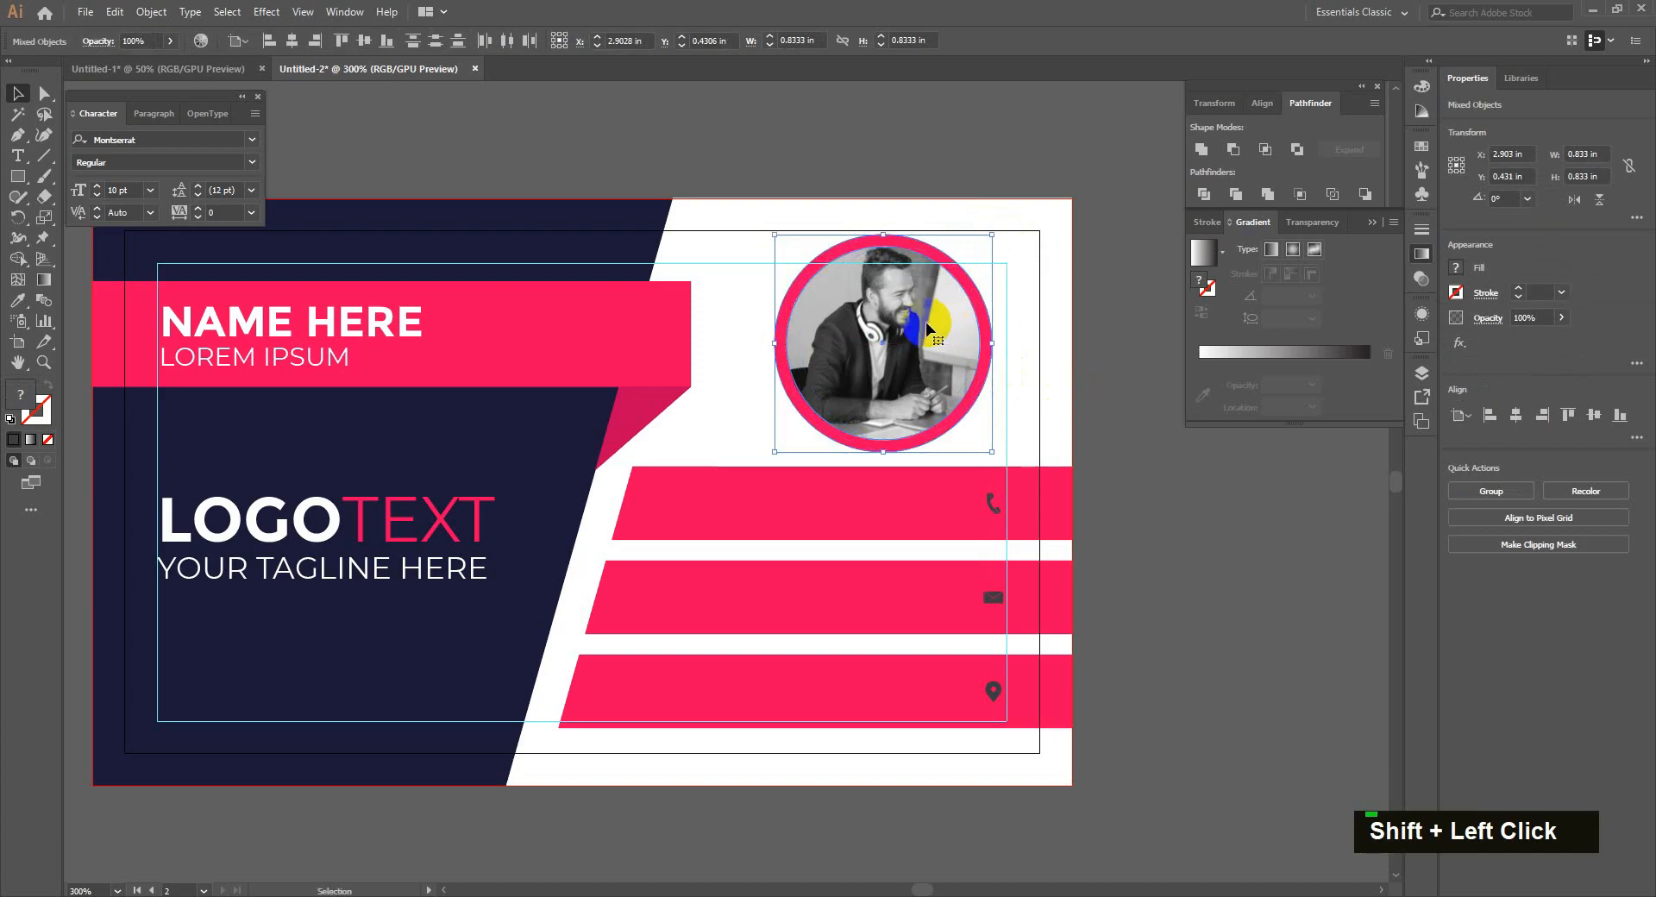
pyautogui.keyDown('shift'); pyautogui.moveTo(977, 234); pyautogui.dragTo(967, 246); pyautogui.keyUp('shift')
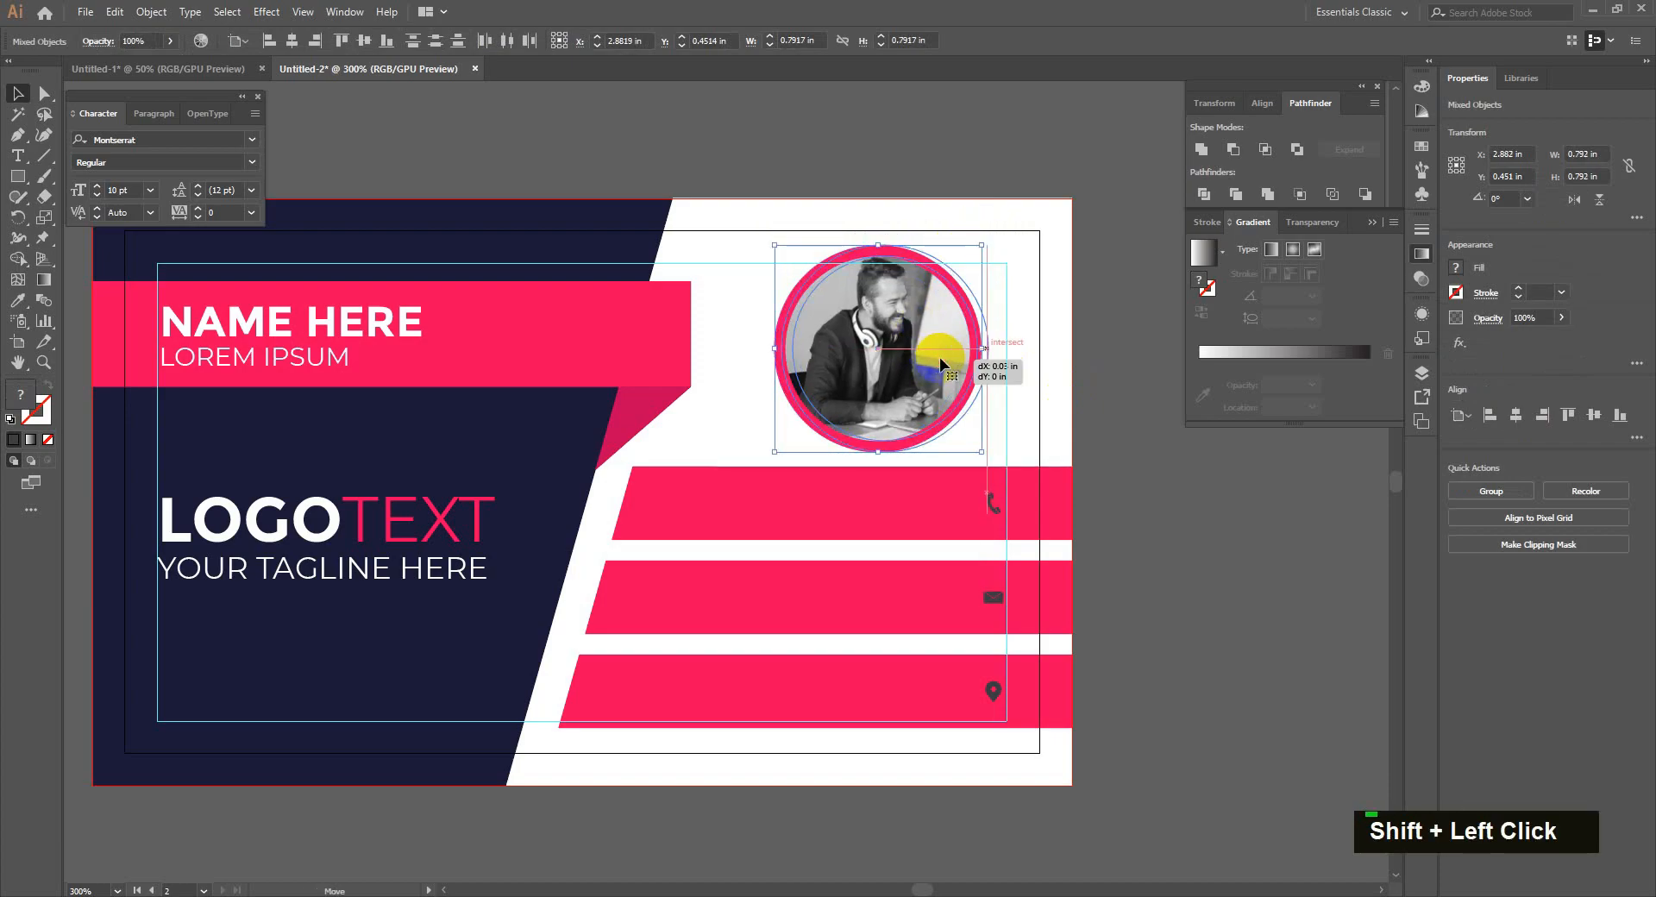
pyautogui.moveTo(940, 362); pyautogui.dragTo(942, 362)
pyautogui.click(1141, 592)
# Step: Draw a rectangle about 0.43 x 0.28 in over the right end of the top pink bar
pyautogui.keyDown('alt'); pyautogui.scroll(1, 1104, 581); pyautogui.keyUp('alt')
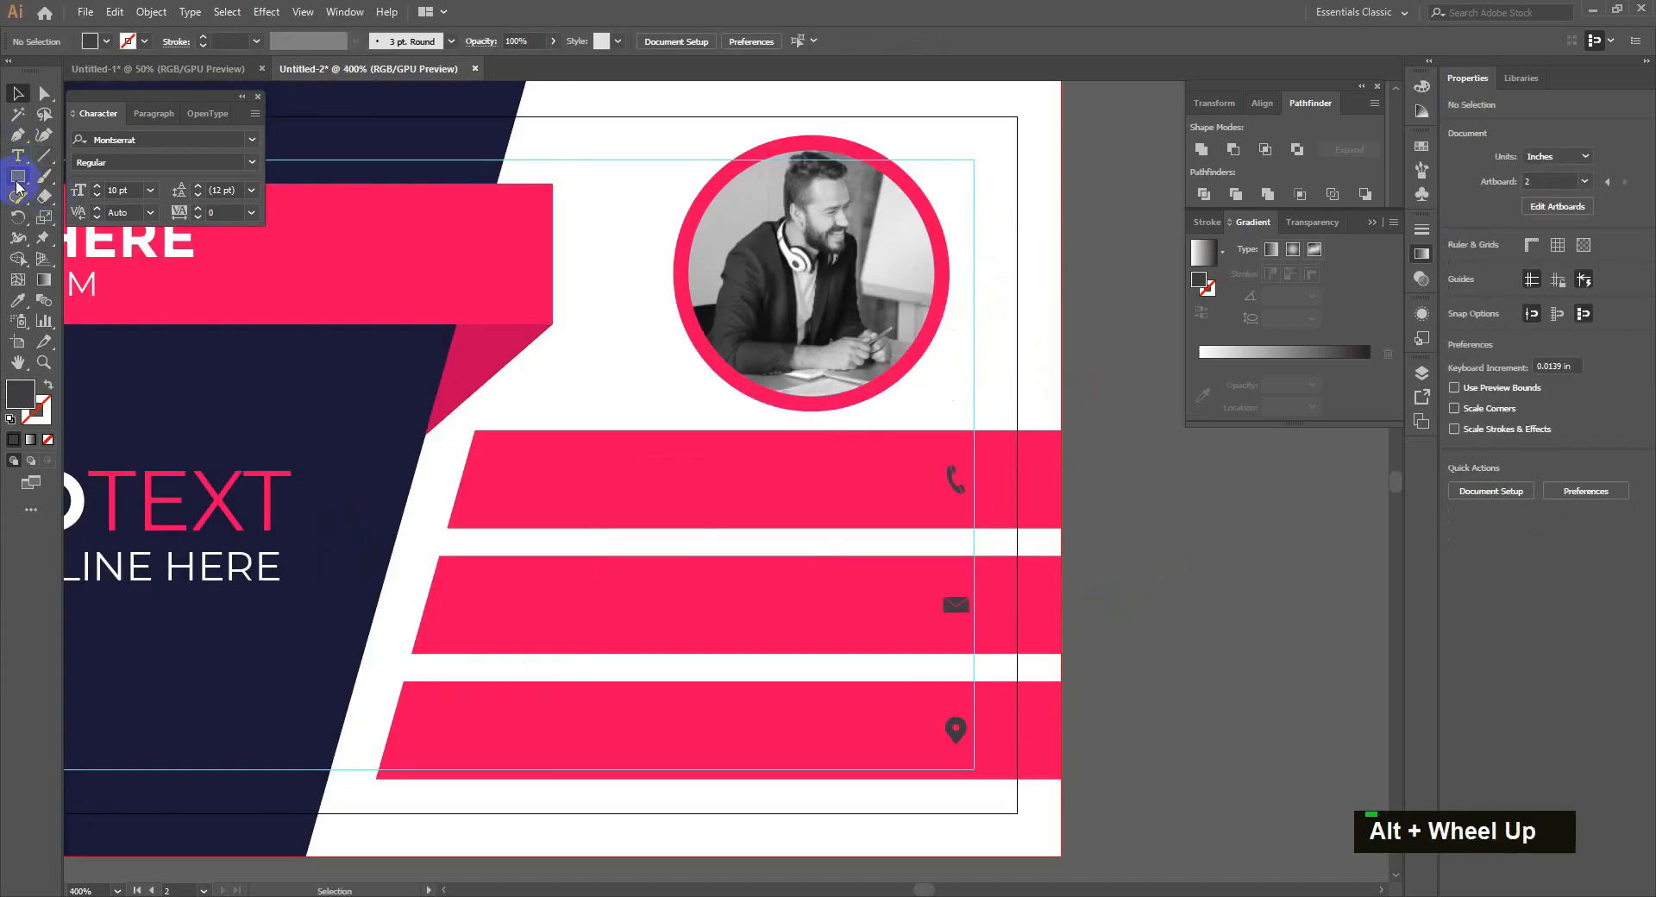
pyautogui.click(17, 177)
pyautogui.moveTo(949, 516); pyautogui.dragTo(911, 527)
pyautogui.press('ctrl')
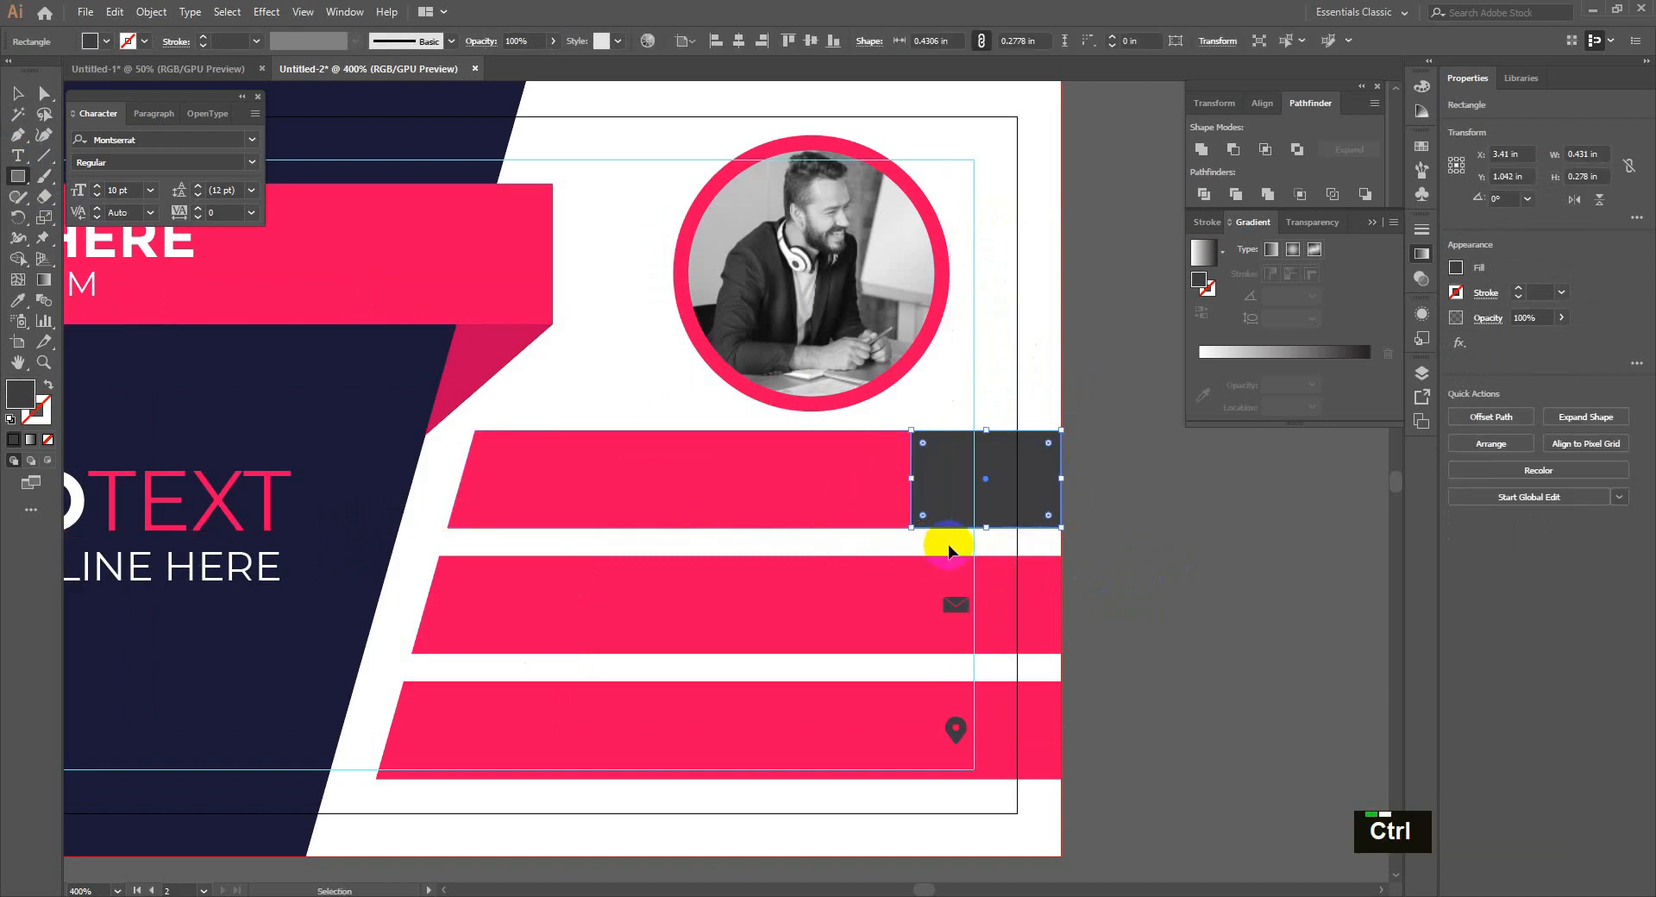
# Step: Try to place the rectangle between the top pink bar and the phone icon in the stacking order
pyautogui.hotkey('ctrl', 'shift', '[')
pyautogui.hotkey('ctrl', ']')
pyautogui.hotkey('ctrl', ']')
pyautogui.hotkey('ctrl', ']')
pyautogui.hotkey('ctrl', ']')
pyautogui.hotkey('ctrl', ']')
pyautogui.hotkey('ctrl', ']')
pyautogui.hotkey('ctrl', ']')
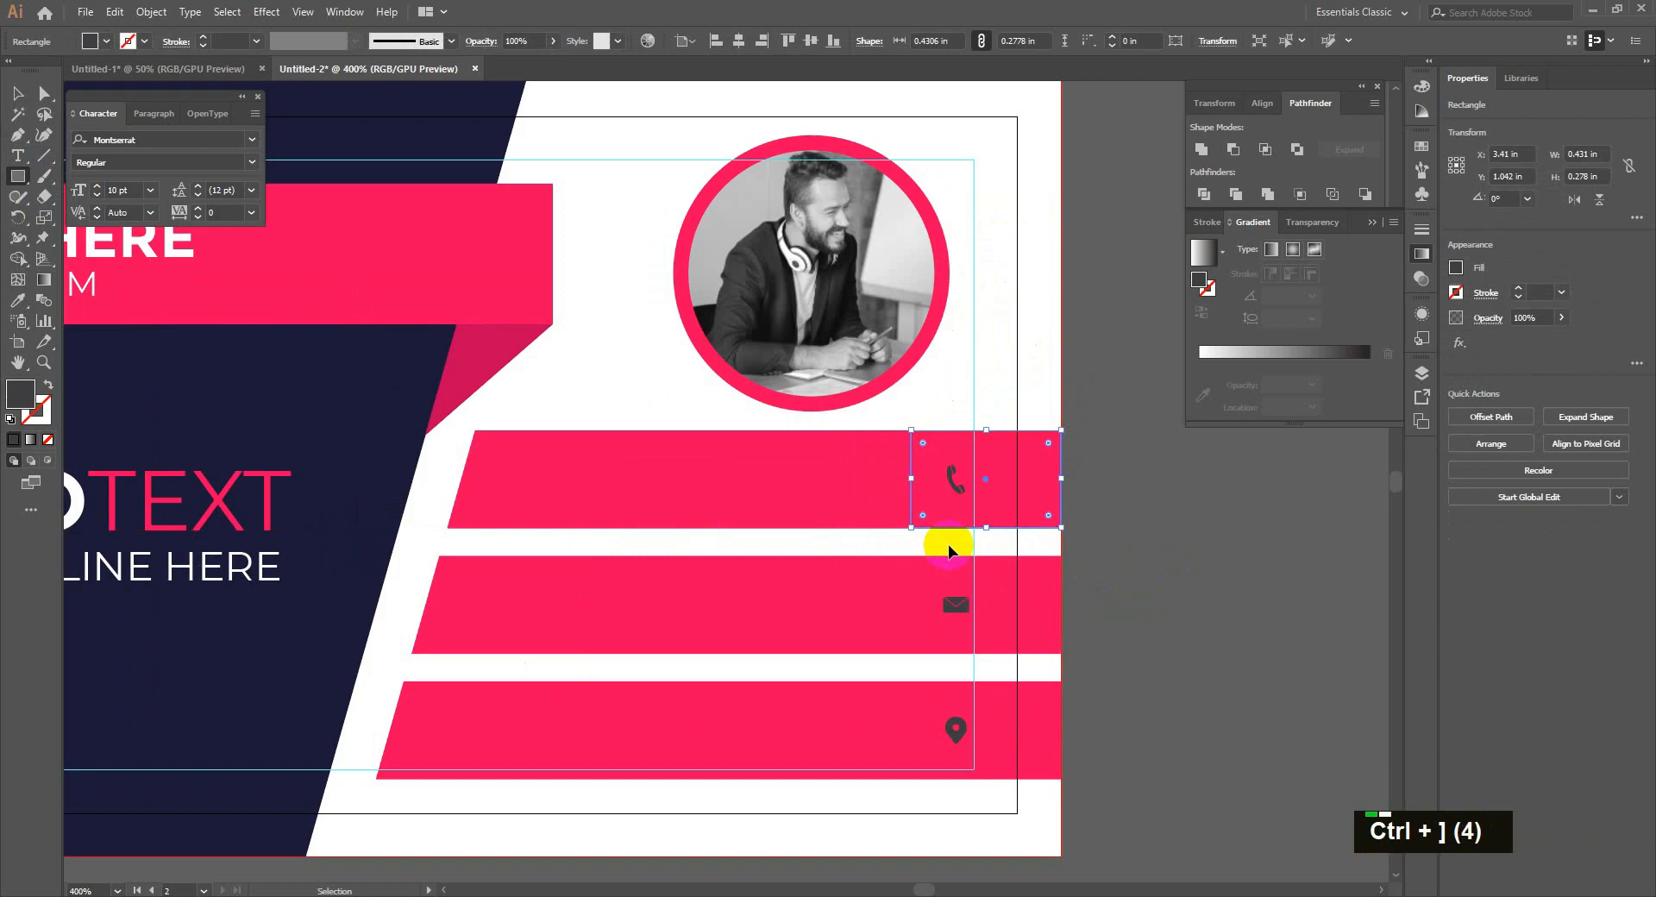
pyautogui.hotkey('ctrl', 'shift', ']')
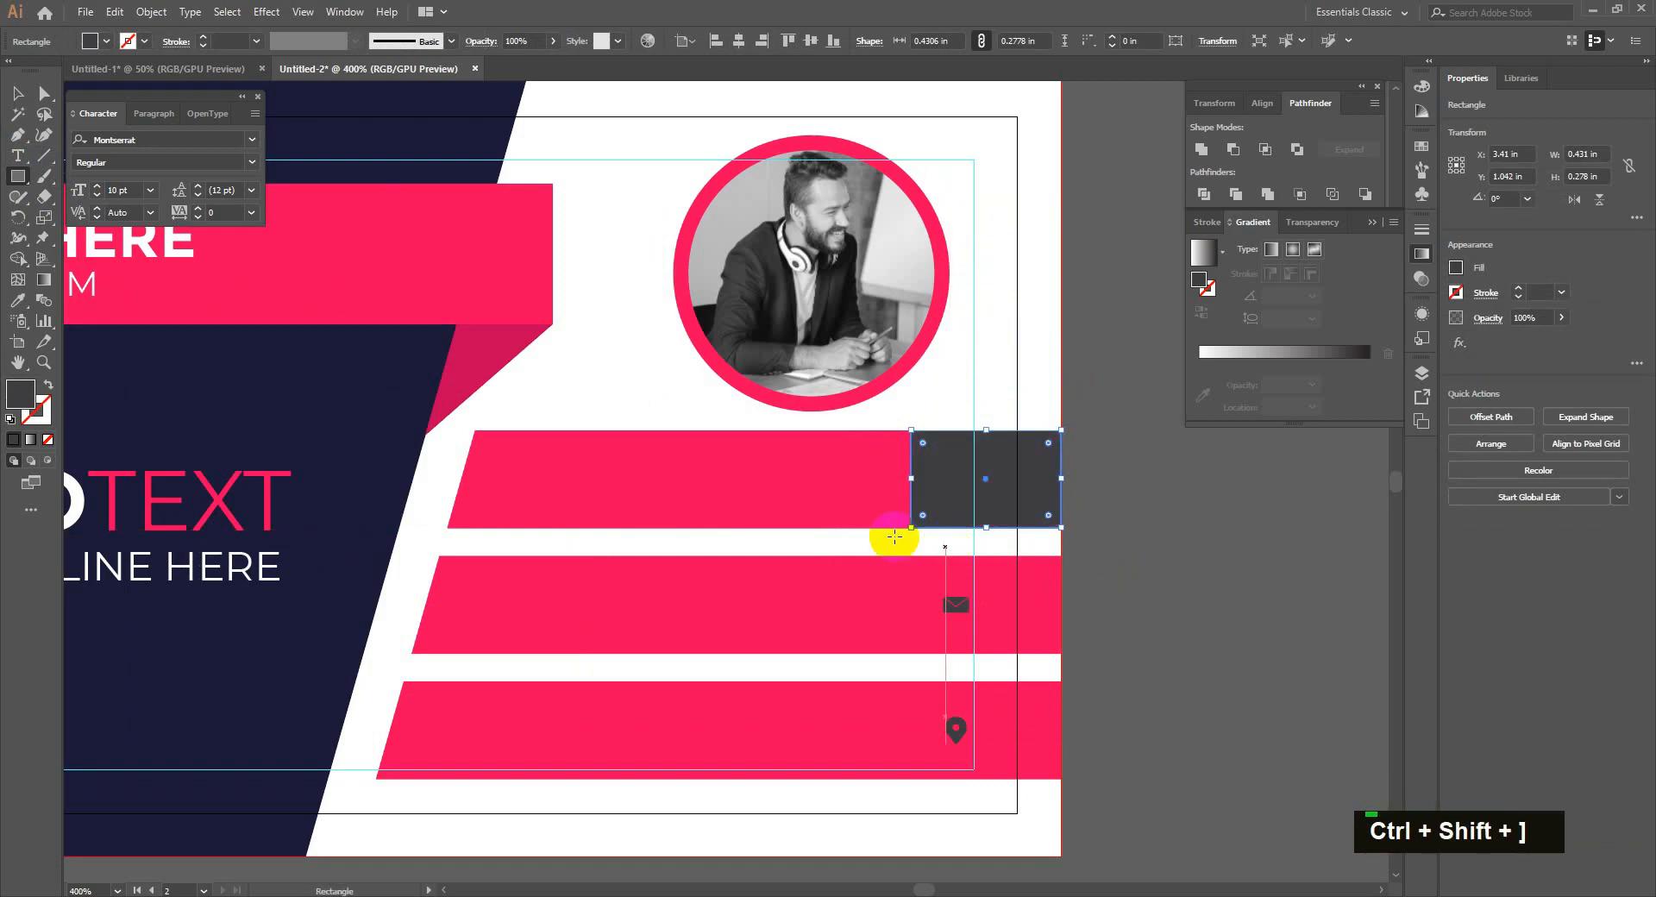
# Step: Fill the rectangle with the bars' pink, adjusted to a slightly darker shade
pyautogui.press('i')
pyautogui.click(758, 475)
pyautogui.doubleClick(21, 393)
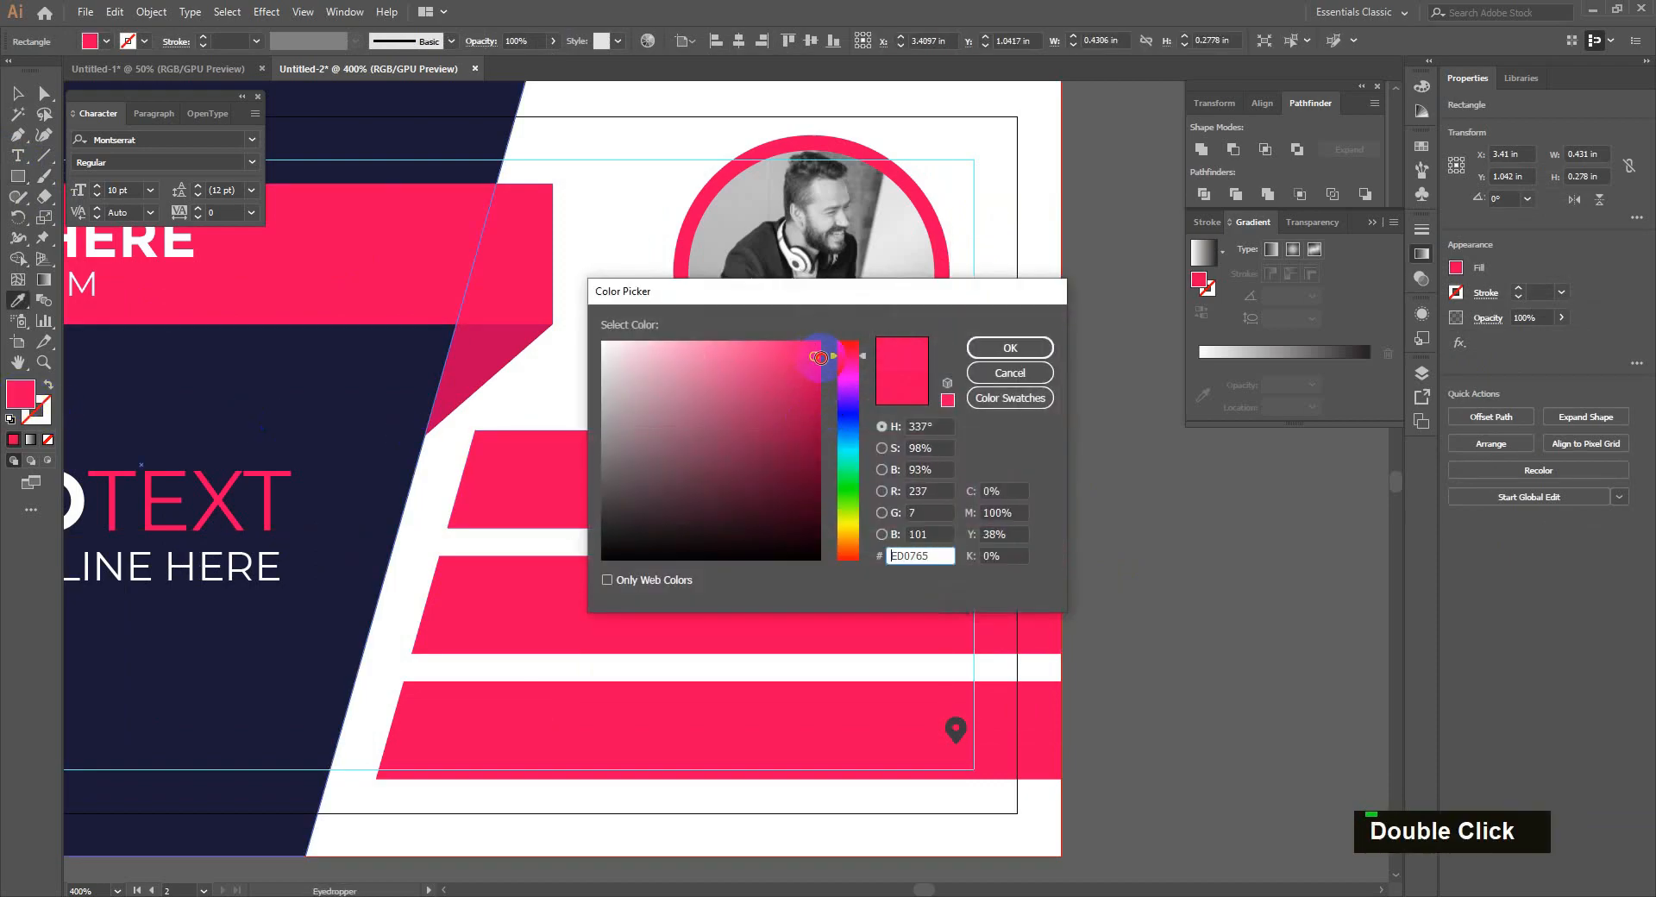
pyautogui.click(1018, 352)
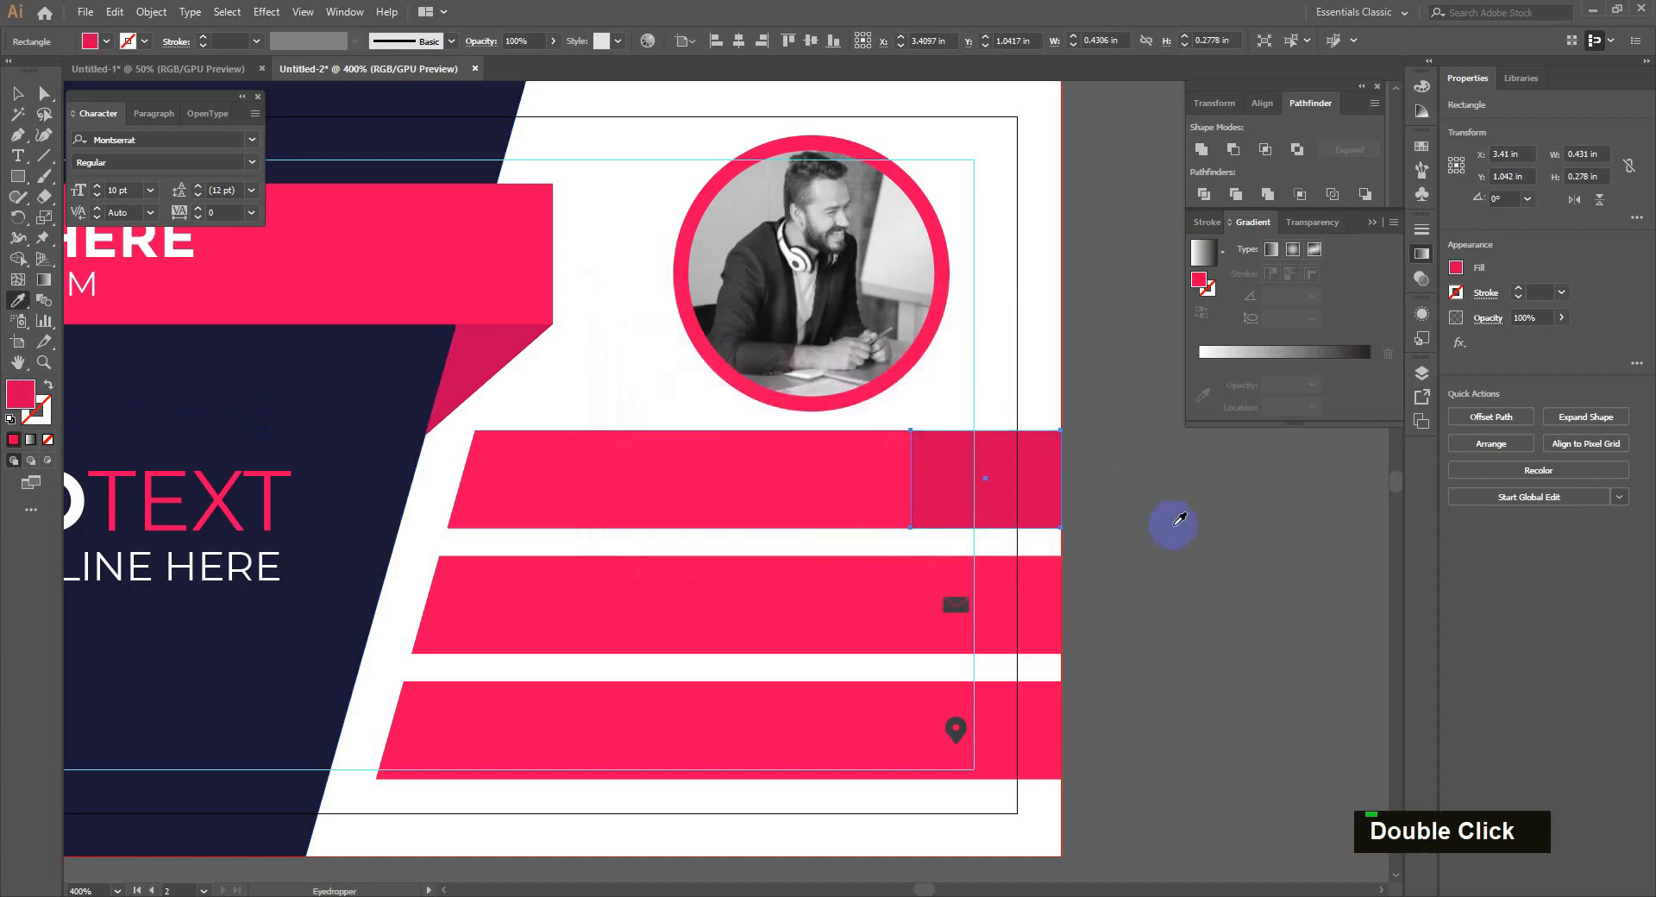
# Step: Duplicate the darker pink block onto the right ends of the middle and lower bars, keeping the icons in front
pyautogui.press('v')
pyautogui.press('v')
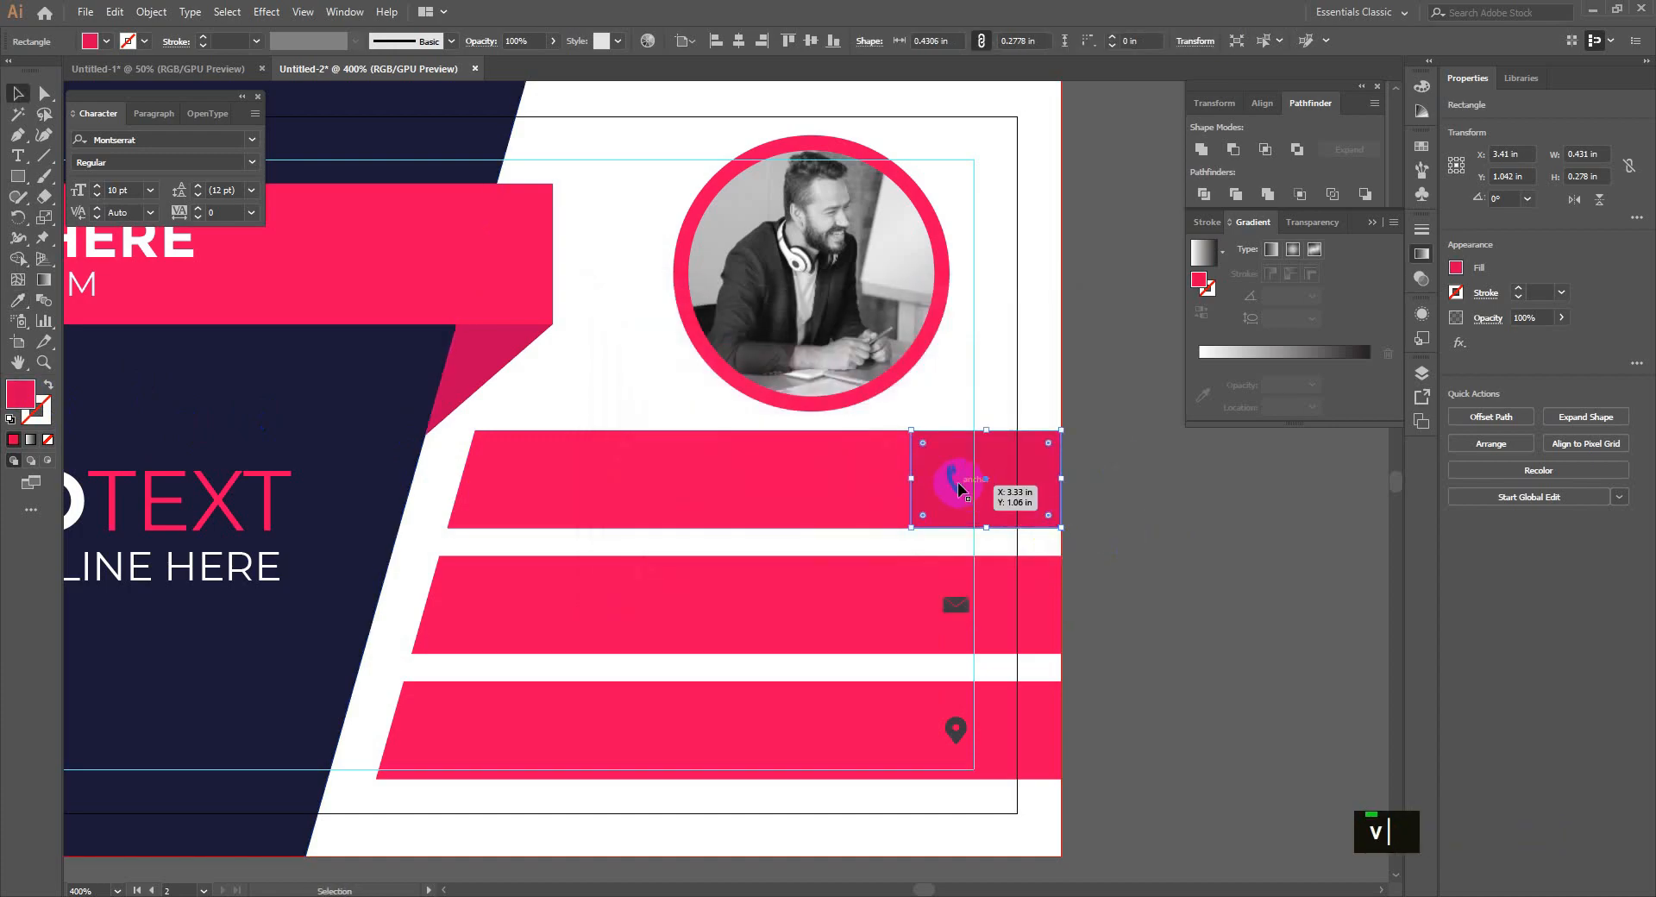
pyautogui.moveTo(954, 474); pyautogui.dragTo(1016, 603)
pyautogui.hotkey('ctrl', 'd')
# Step: Fill the location, envelope and phone icons with white sampled from the card background
pyautogui.click(954, 728)
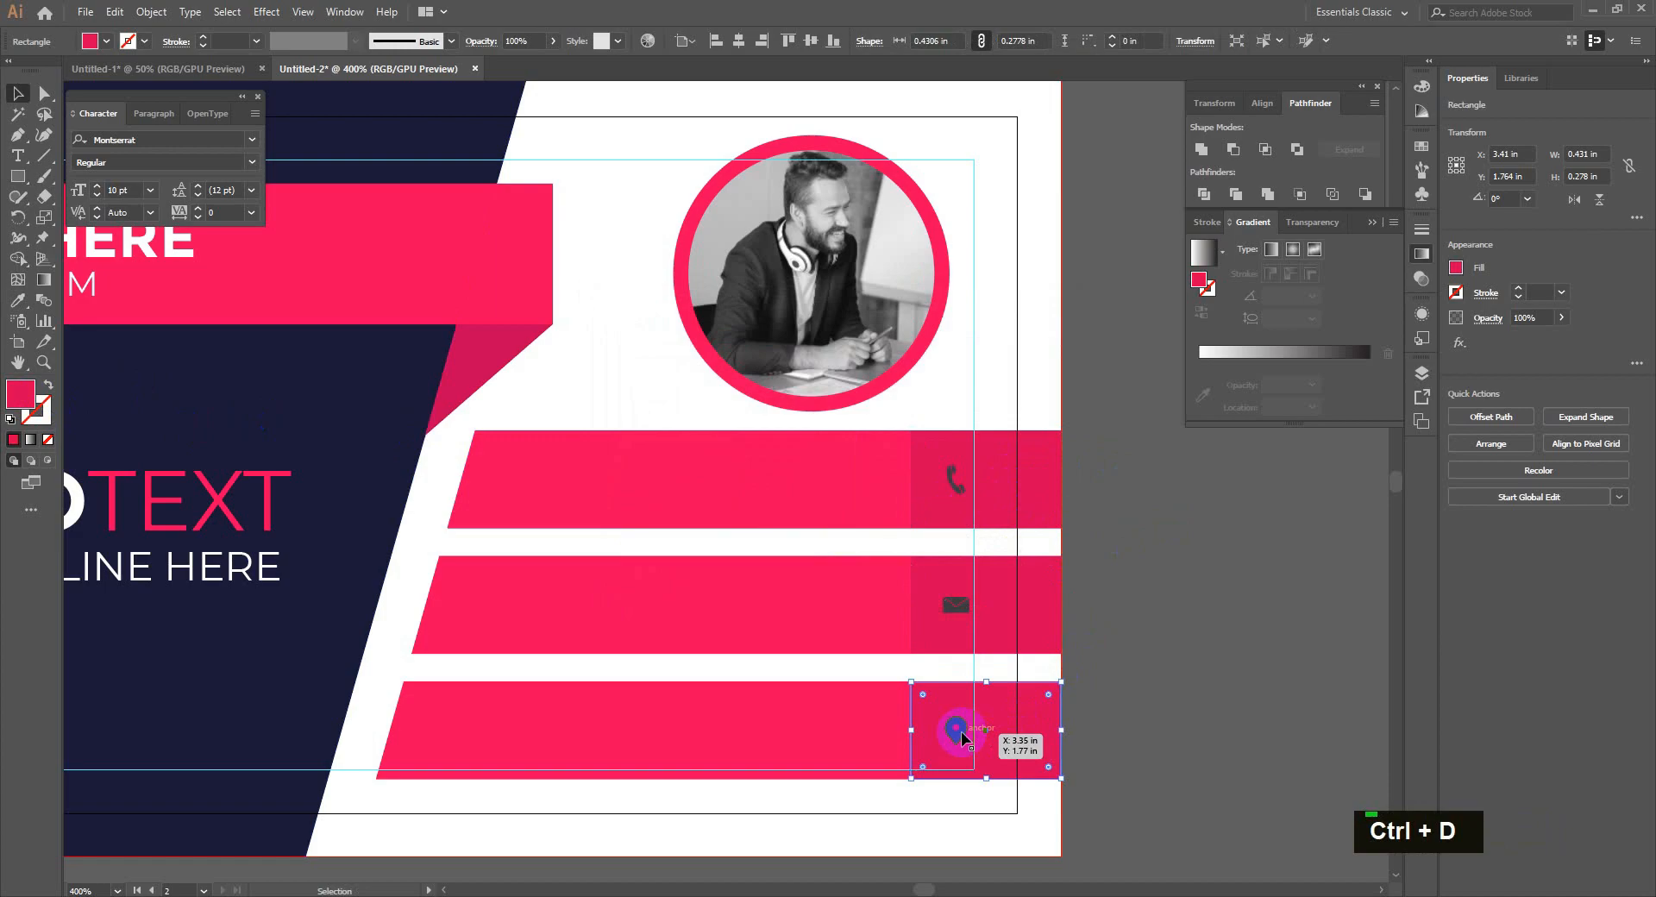
pyautogui.keyDown('shift'); pyautogui.click(957, 604); pyautogui.keyUp('shift')
pyautogui.keyDown('shift'); pyautogui.click(953, 476); pyautogui.keyUp('shift')
pyautogui.press('i')
pyautogui.click(978, 341)
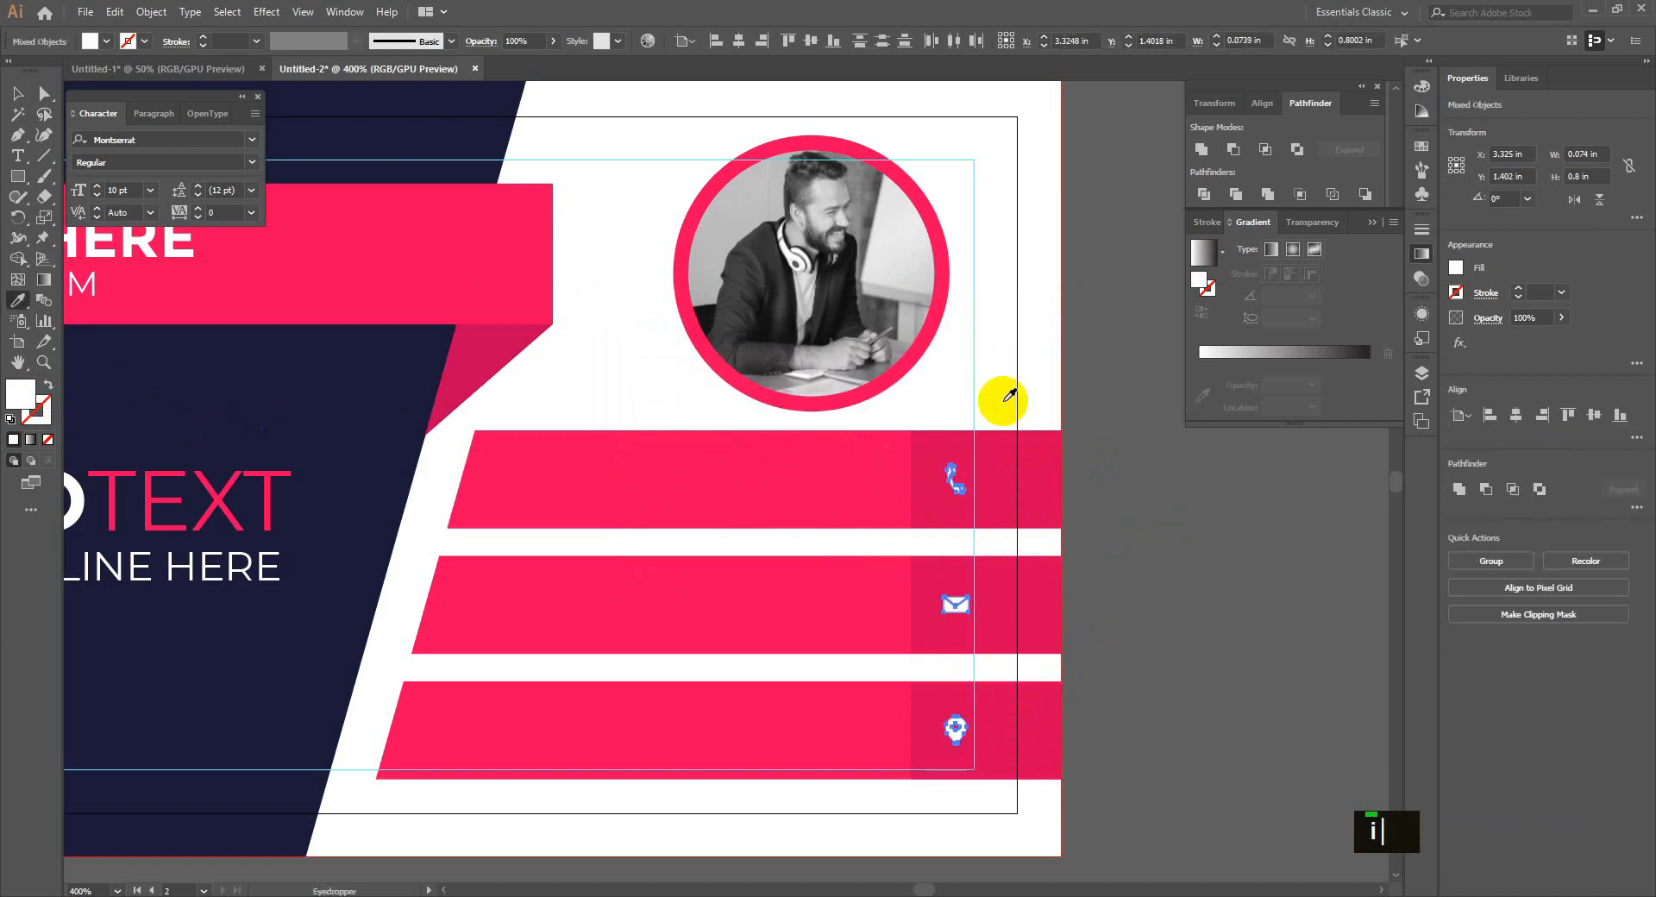
pyautogui.press('v')
pyautogui.click(1125, 491)
pyautogui.moveTo(489, 458); pyautogui.dragTo(535, 449)
pyautogui.moveTo(137, 284); pyautogui.dragTo(921, 467)
pyautogui.click(848, 454)
pyautogui.hotkey('ctrl', 'shift', ']')
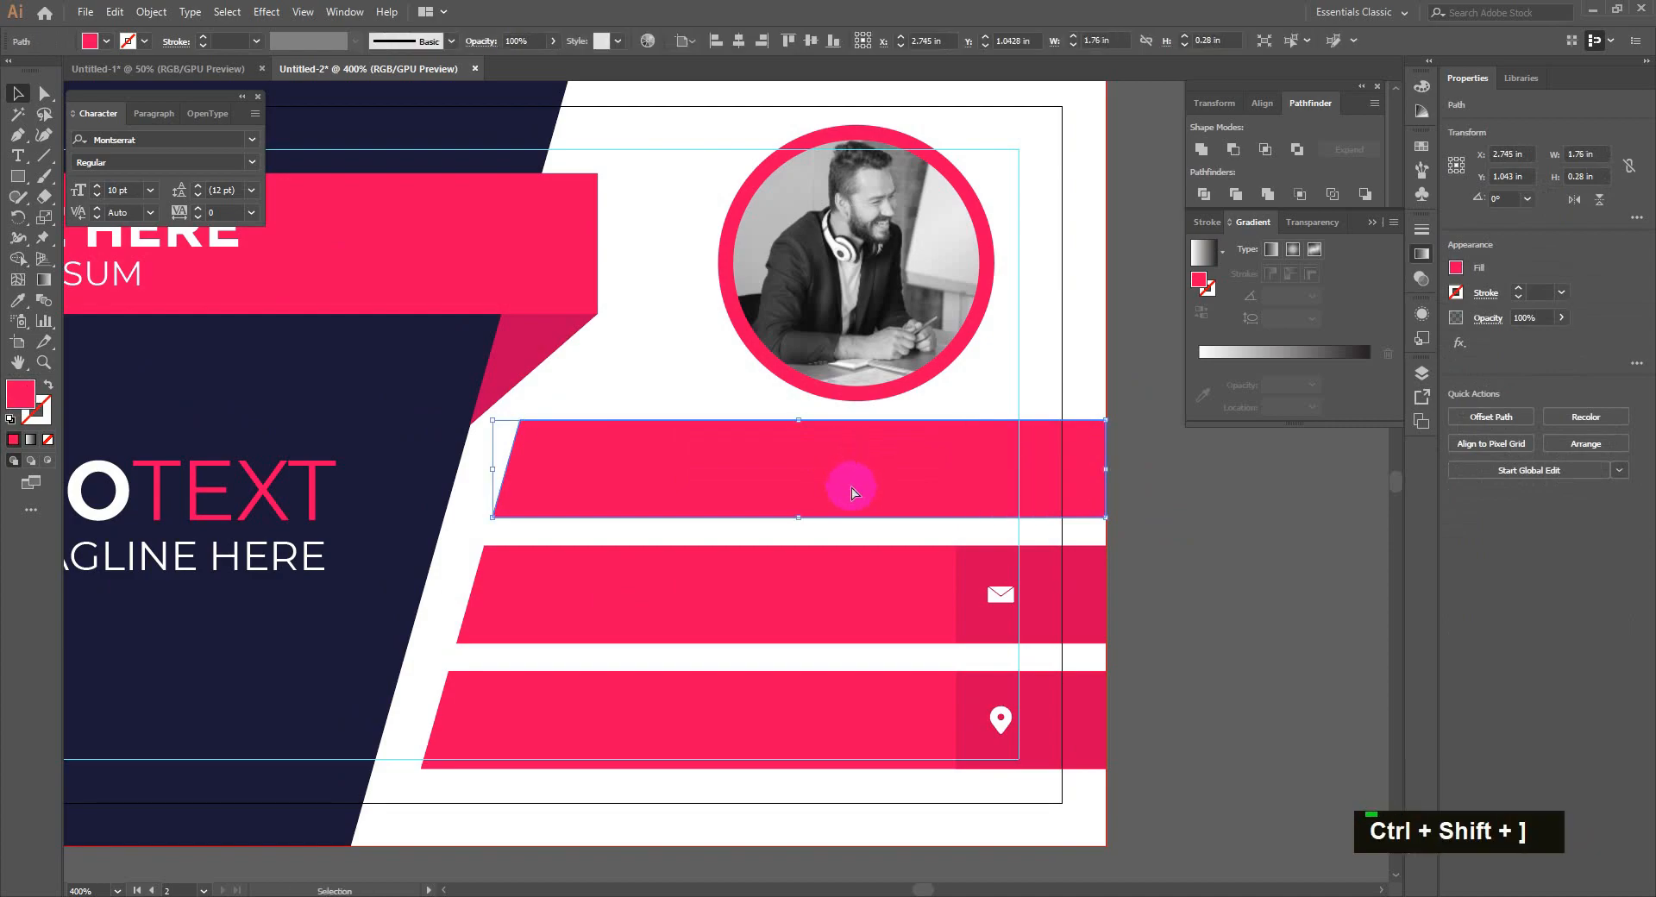
pyautogui.hotkey('ctrl', 'z')
pyautogui.hotkey('ctrl', 'z')
pyautogui.hotkey('ctrl', 'z')
pyautogui.hotkey('ctrl', 'shift', 'z')
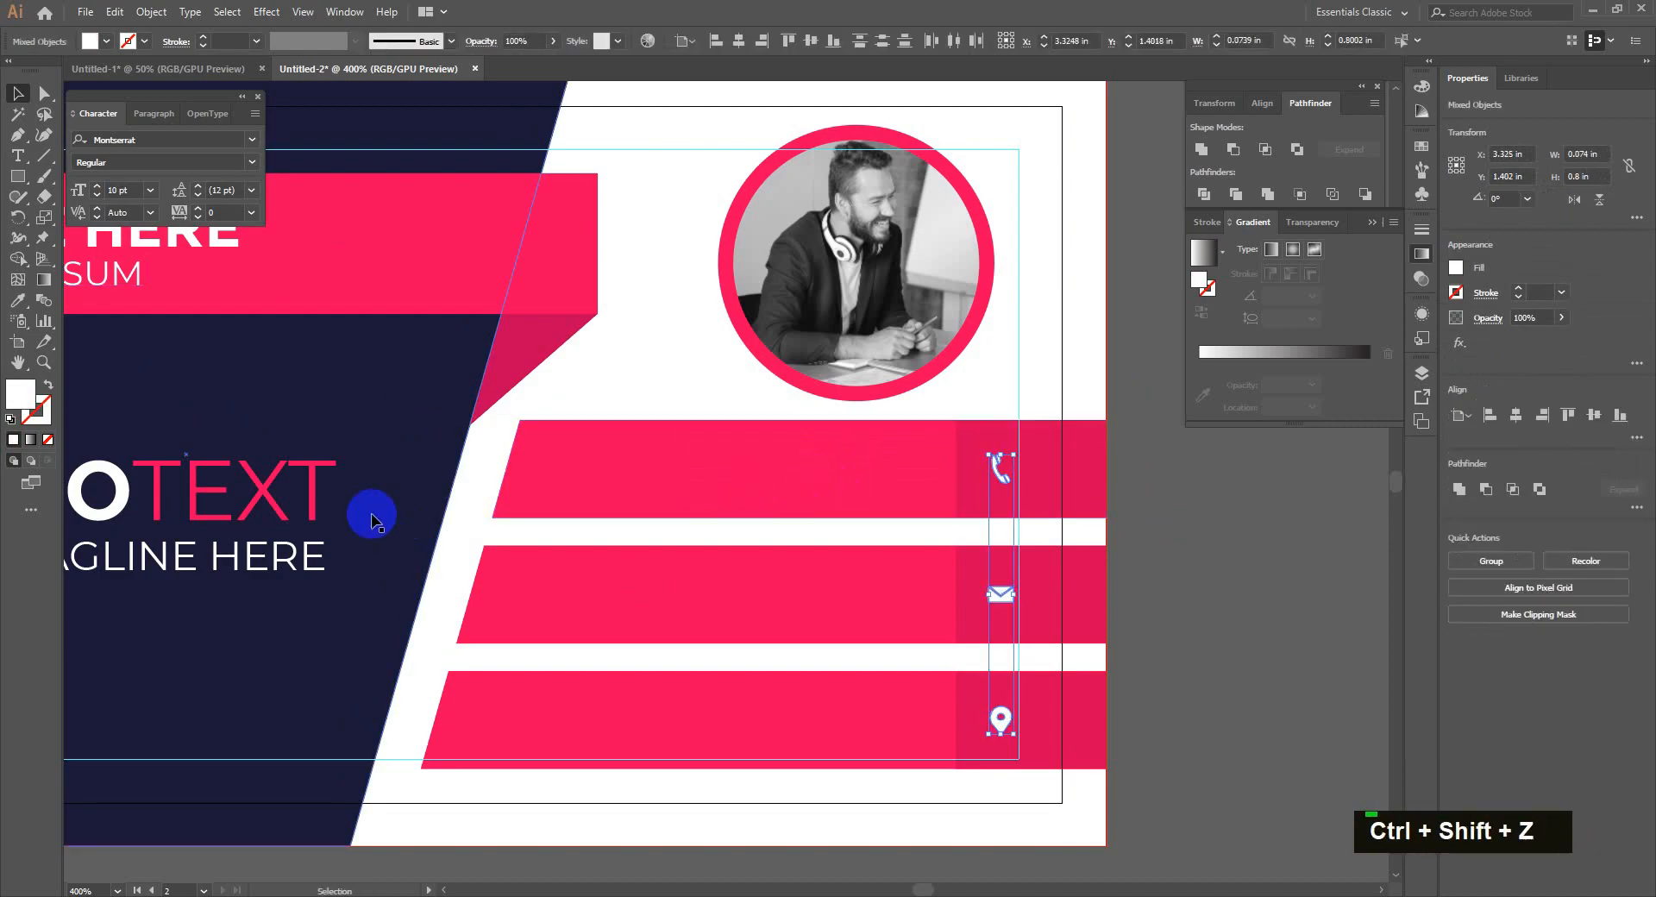
# Step: Duplicate the LOREM IPSUM text line onto the top pink bar and bring the copy to the front
pyautogui.click(319, 500)
pyautogui.click(103, 277)
pyautogui.moveTo(119, 276); pyautogui.dragTo(923, 464)
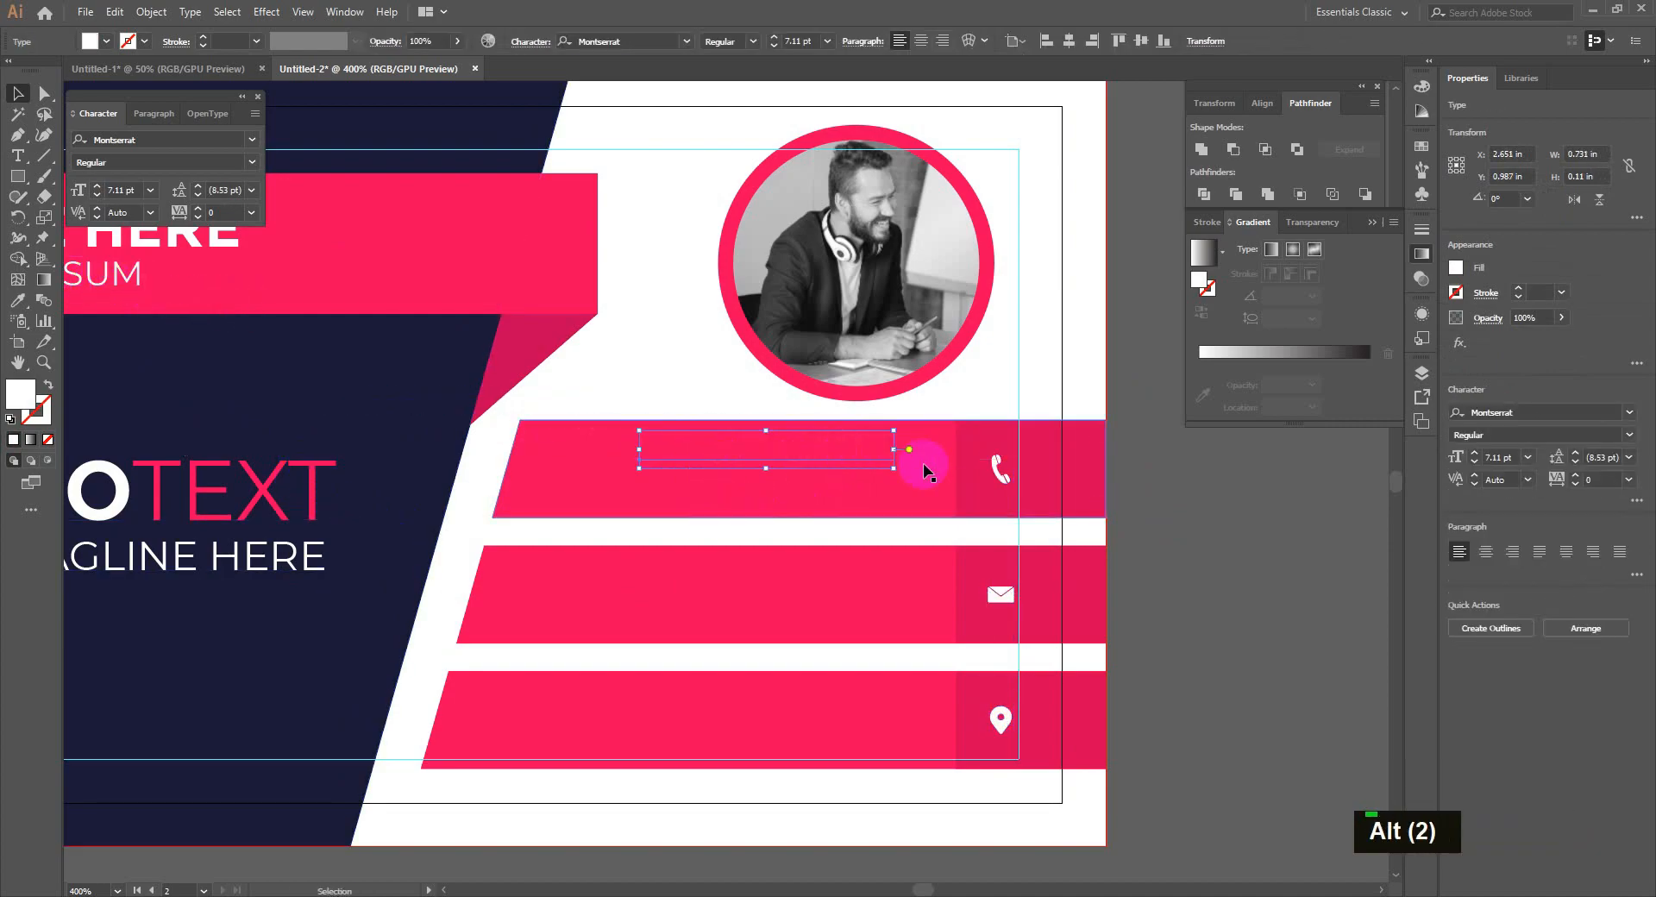
pyautogui.hotkey('ctrl', 'shift', ']')
# Step: Replace the copied text on the top bar with a placeholder phone number
pyautogui.press('t')
pyautogui.doubleClick(815, 450)
pyautogui.press('BackSpace')
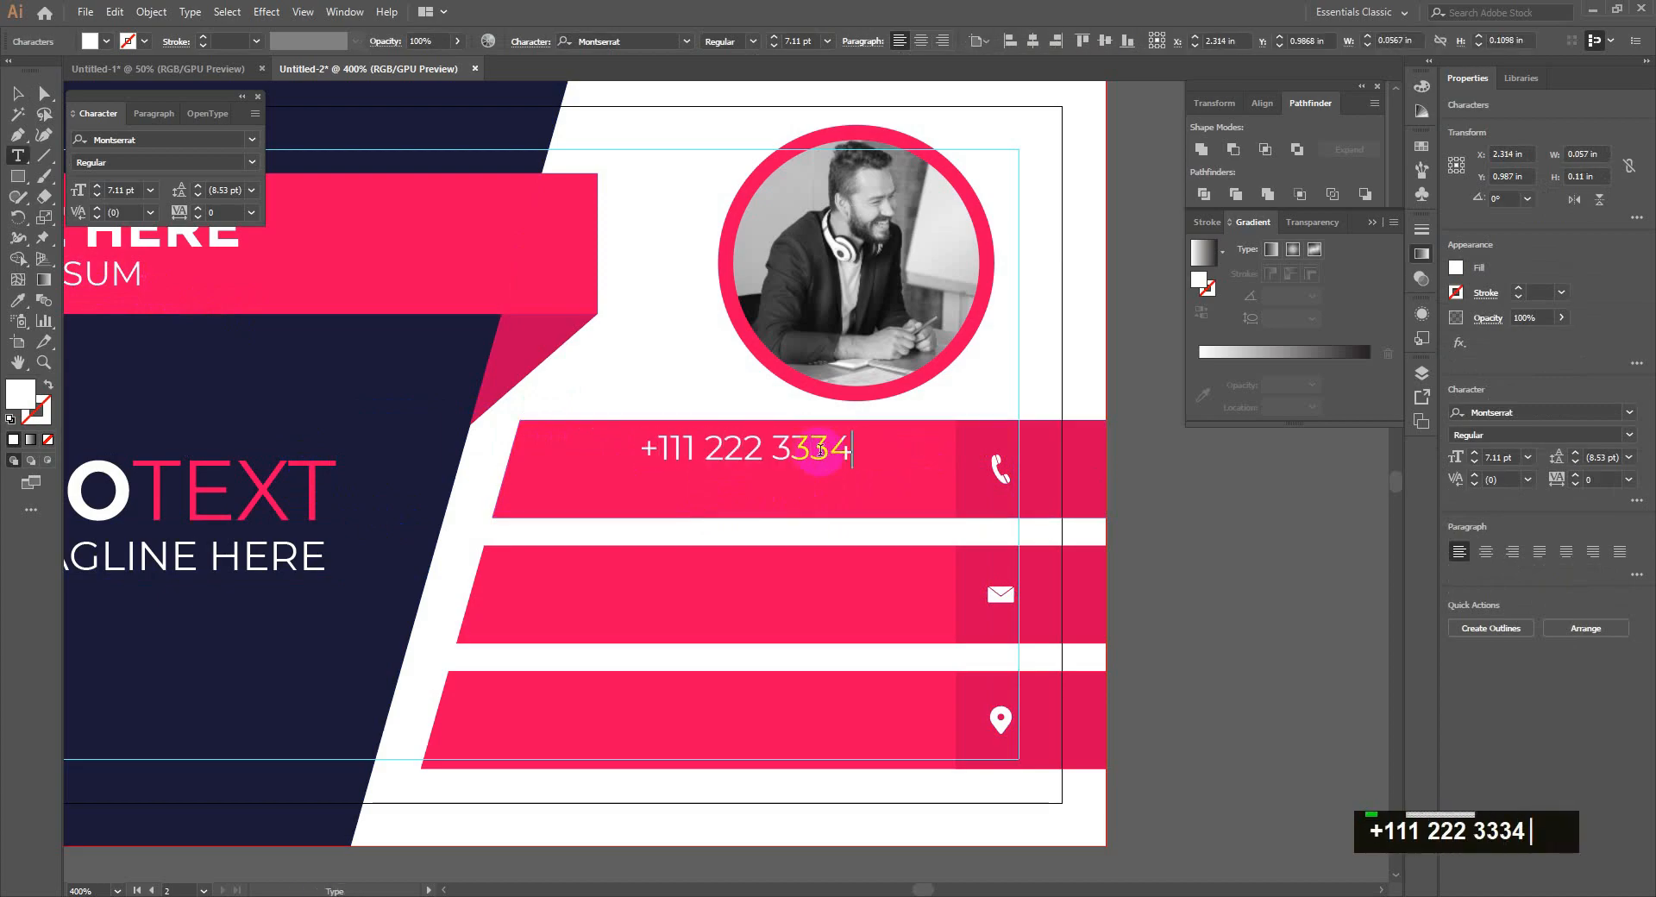
pyautogui.click(13, 92)
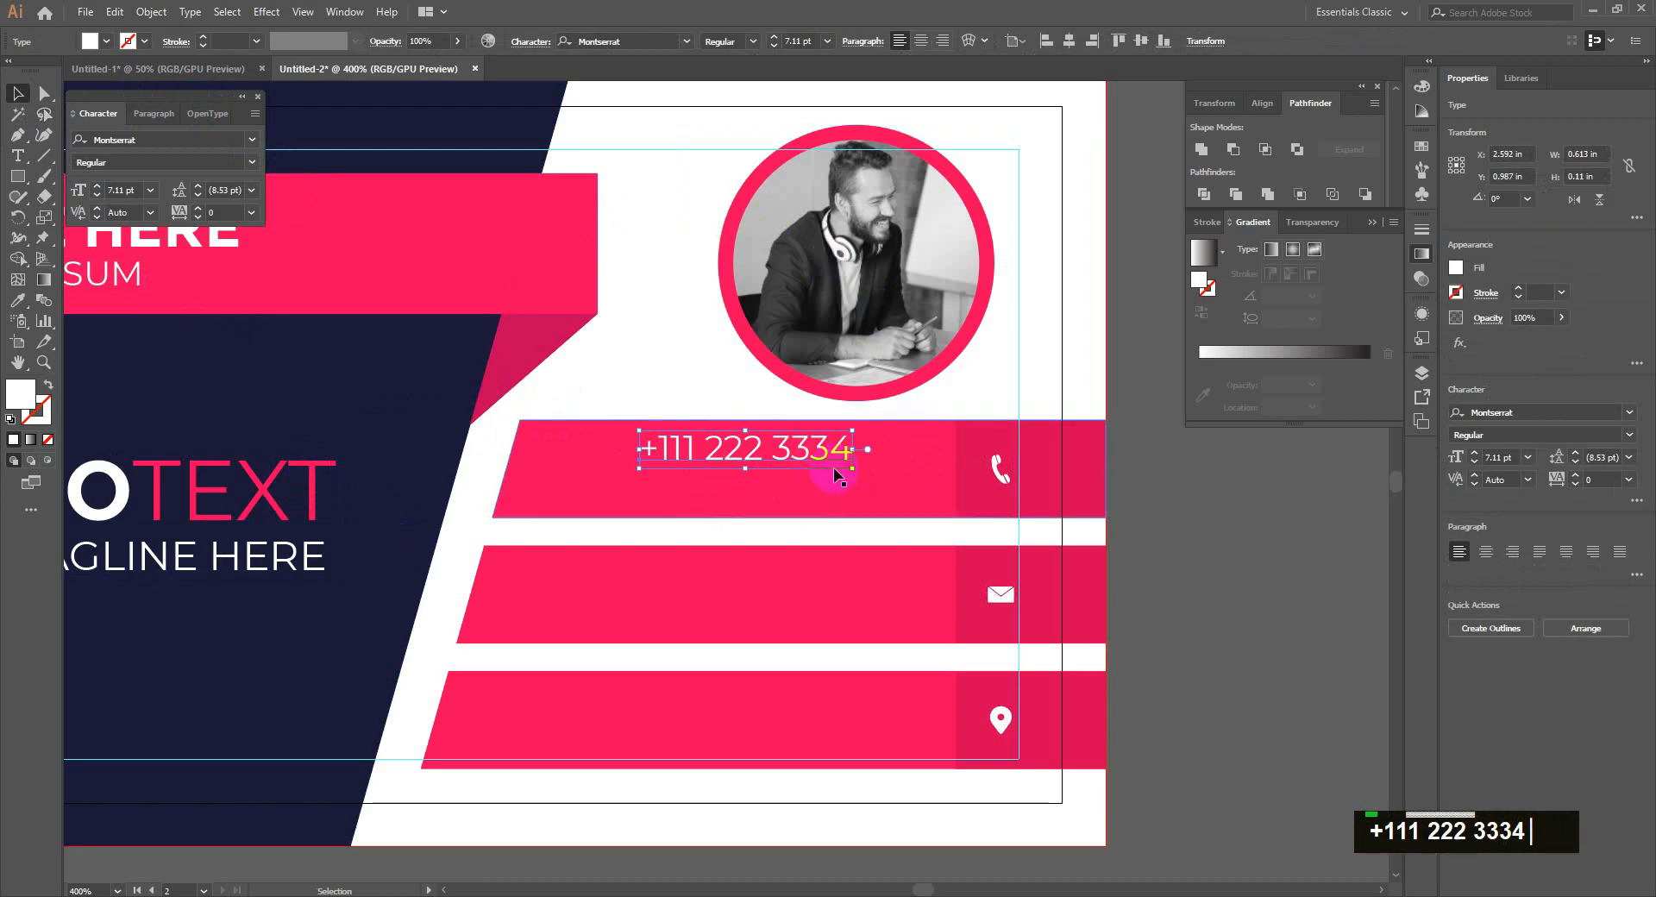
# Step: Duplicate the phone number line directly below itself and set both lines to 6 pt
pyautogui.moveTo(825, 453); pyautogui.dragTo(826, 491)
pyautogui.keyDown('shift'); pyautogui.click(819, 450); pyautogui.keyUp('shift')
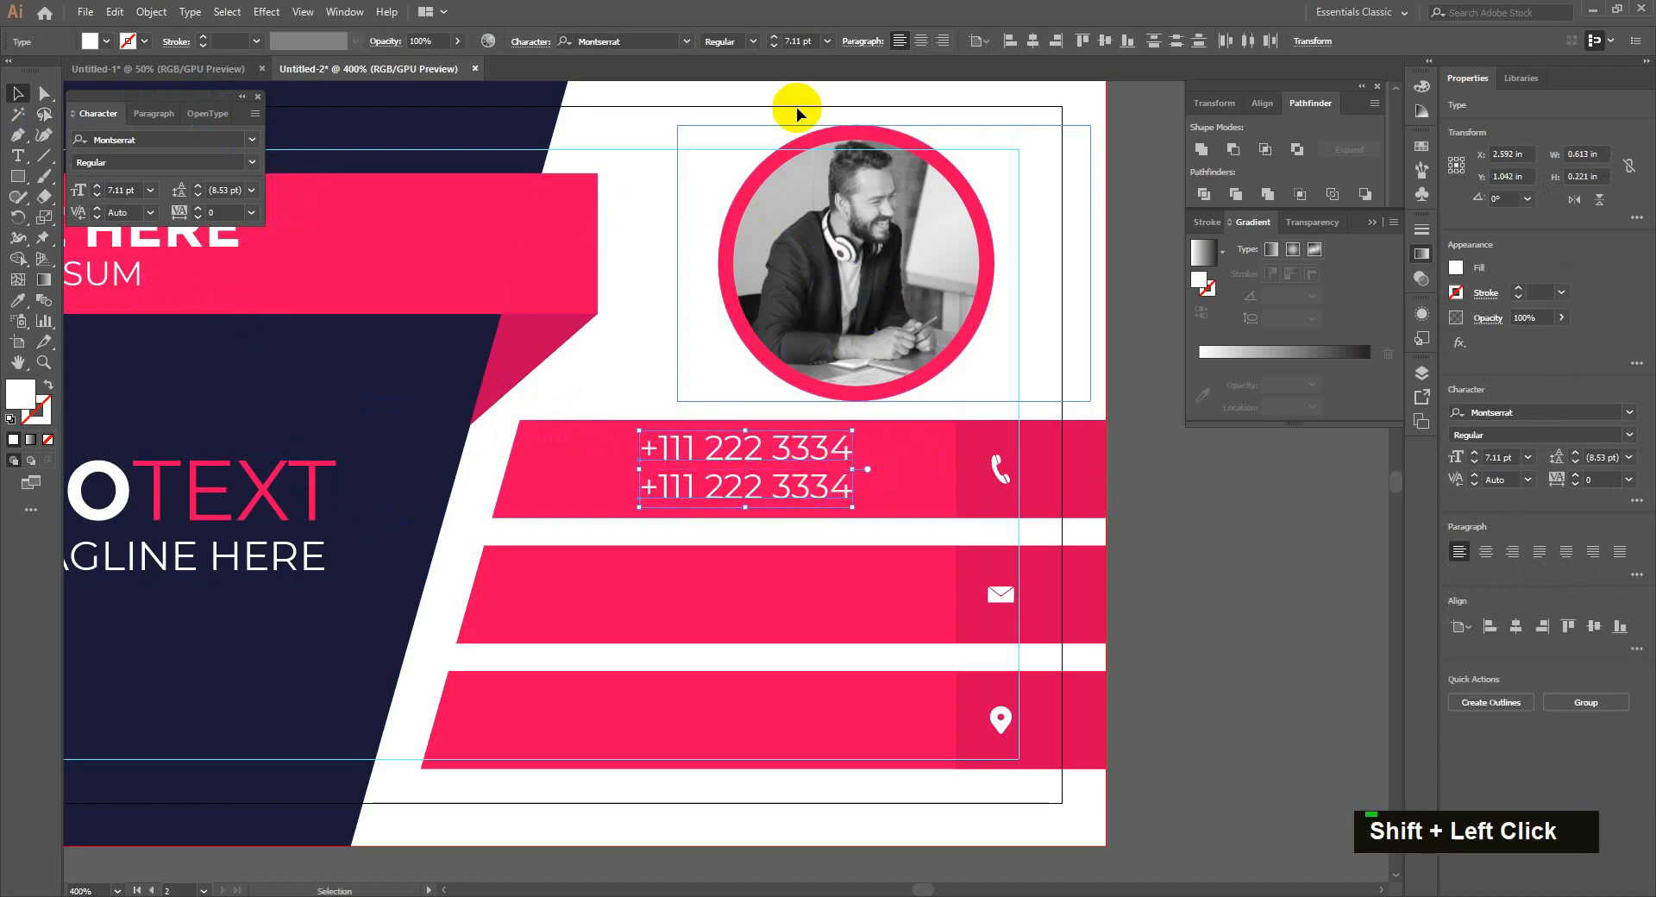
pyautogui.write('6')
pyautogui.press('Return')
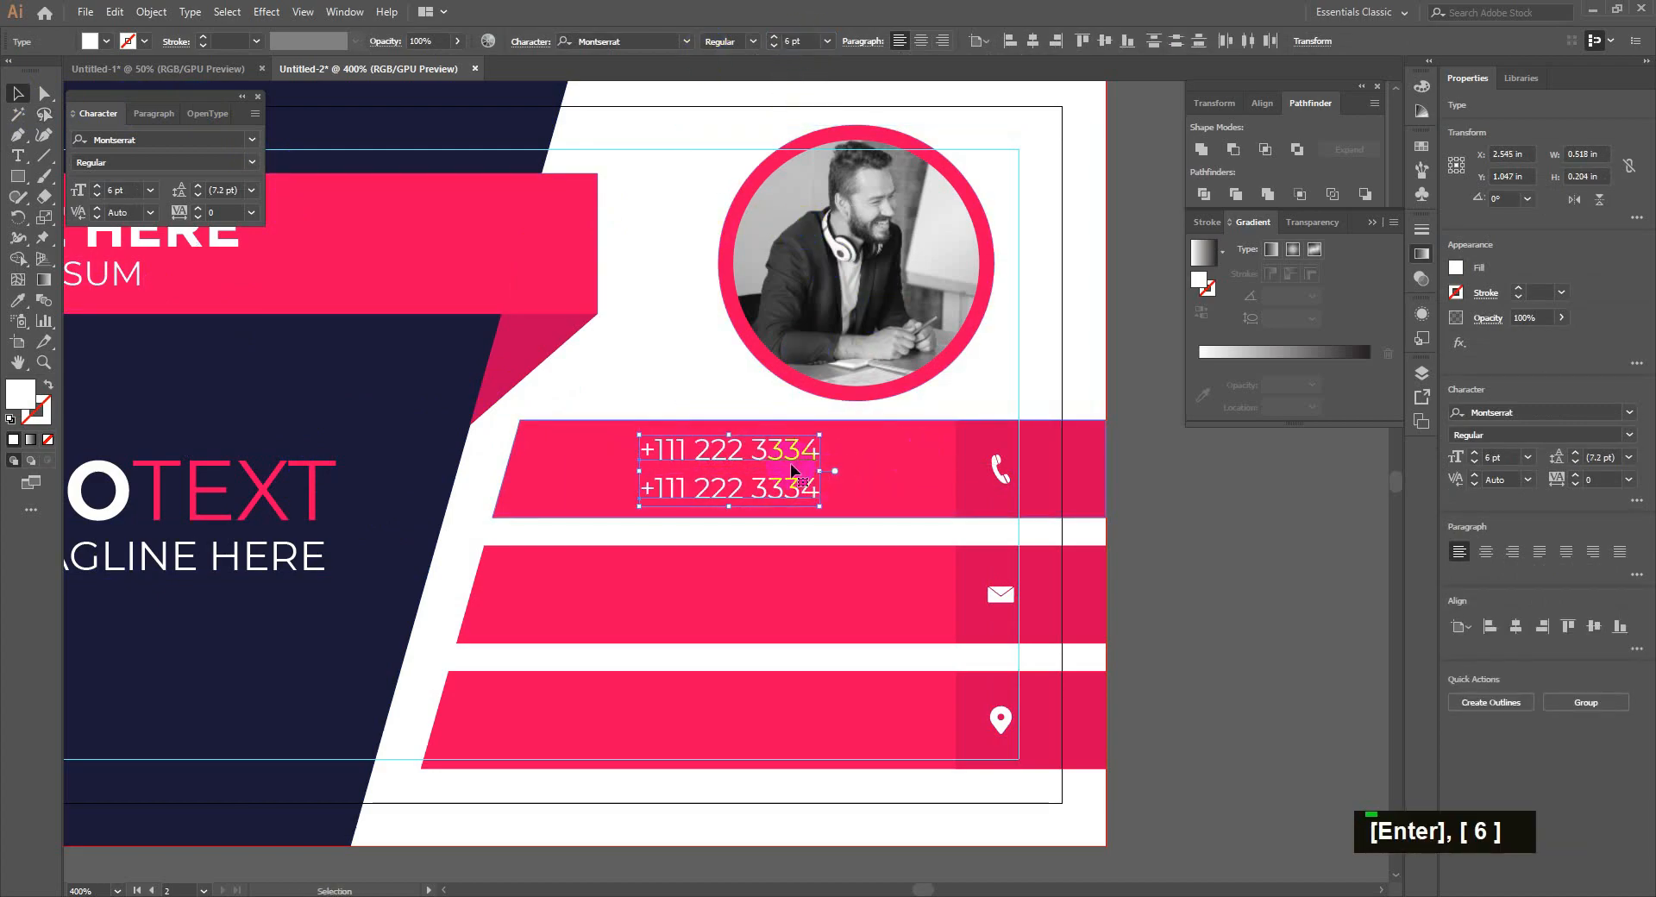
# Step: Right-align both phone lines, move them about 0.75 in toward the phone icon, and set their font to Montserrat Regular
pyautogui.click(942, 40)
pyautogui.moveTo(611, 454); pyautogui.dragTo(871, 455)
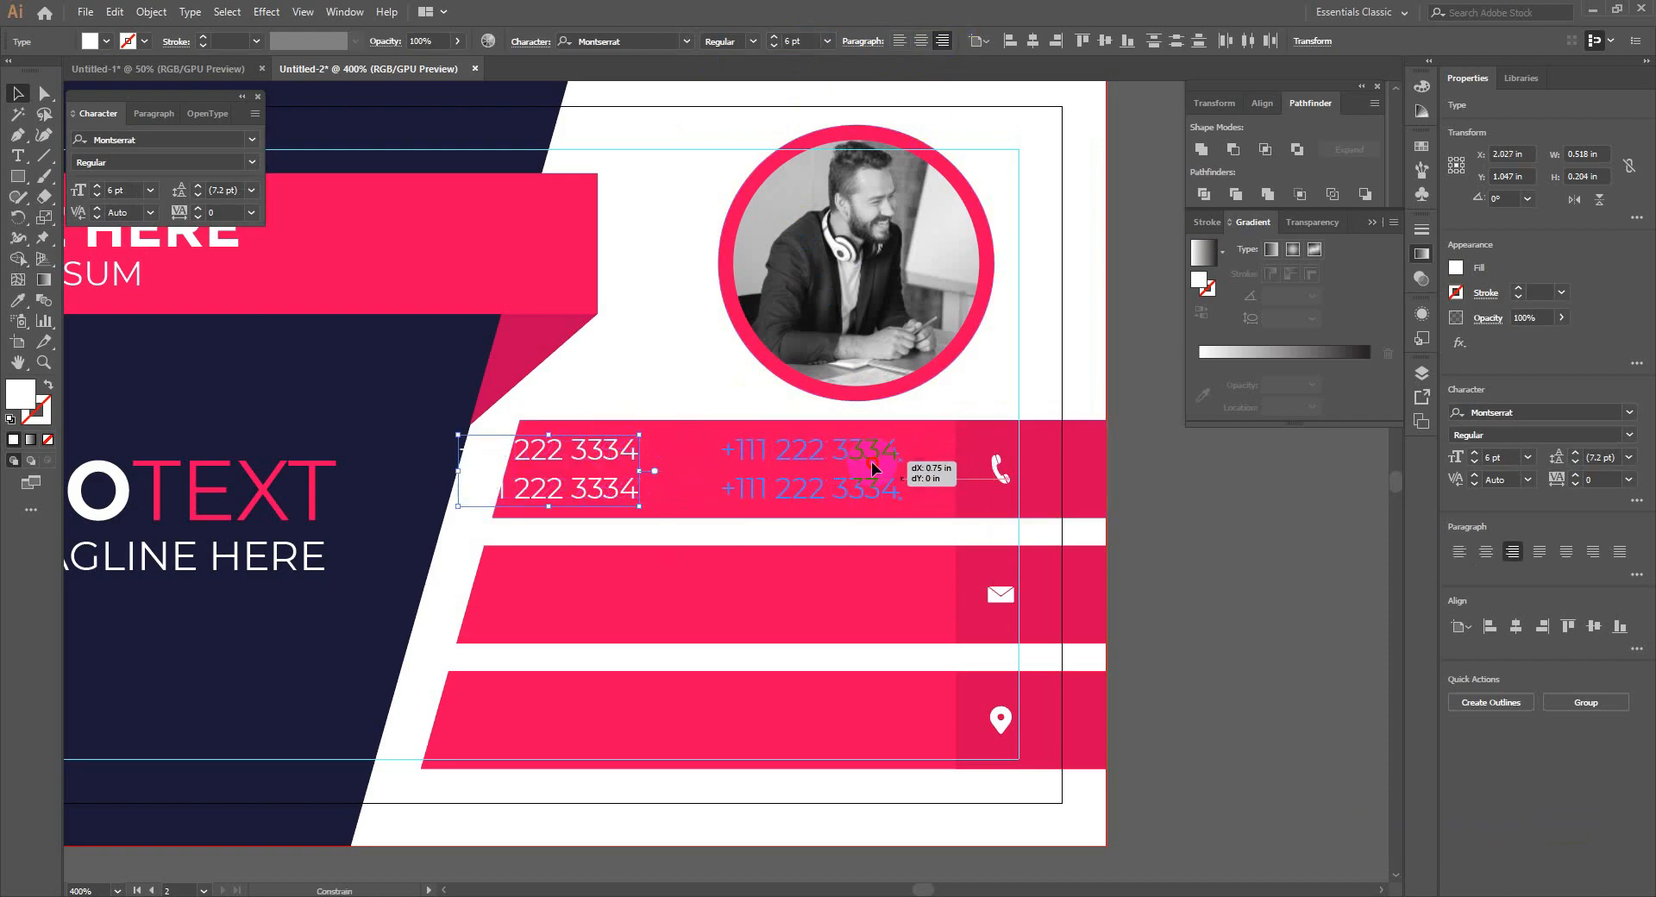
pyautogui.write('montse')
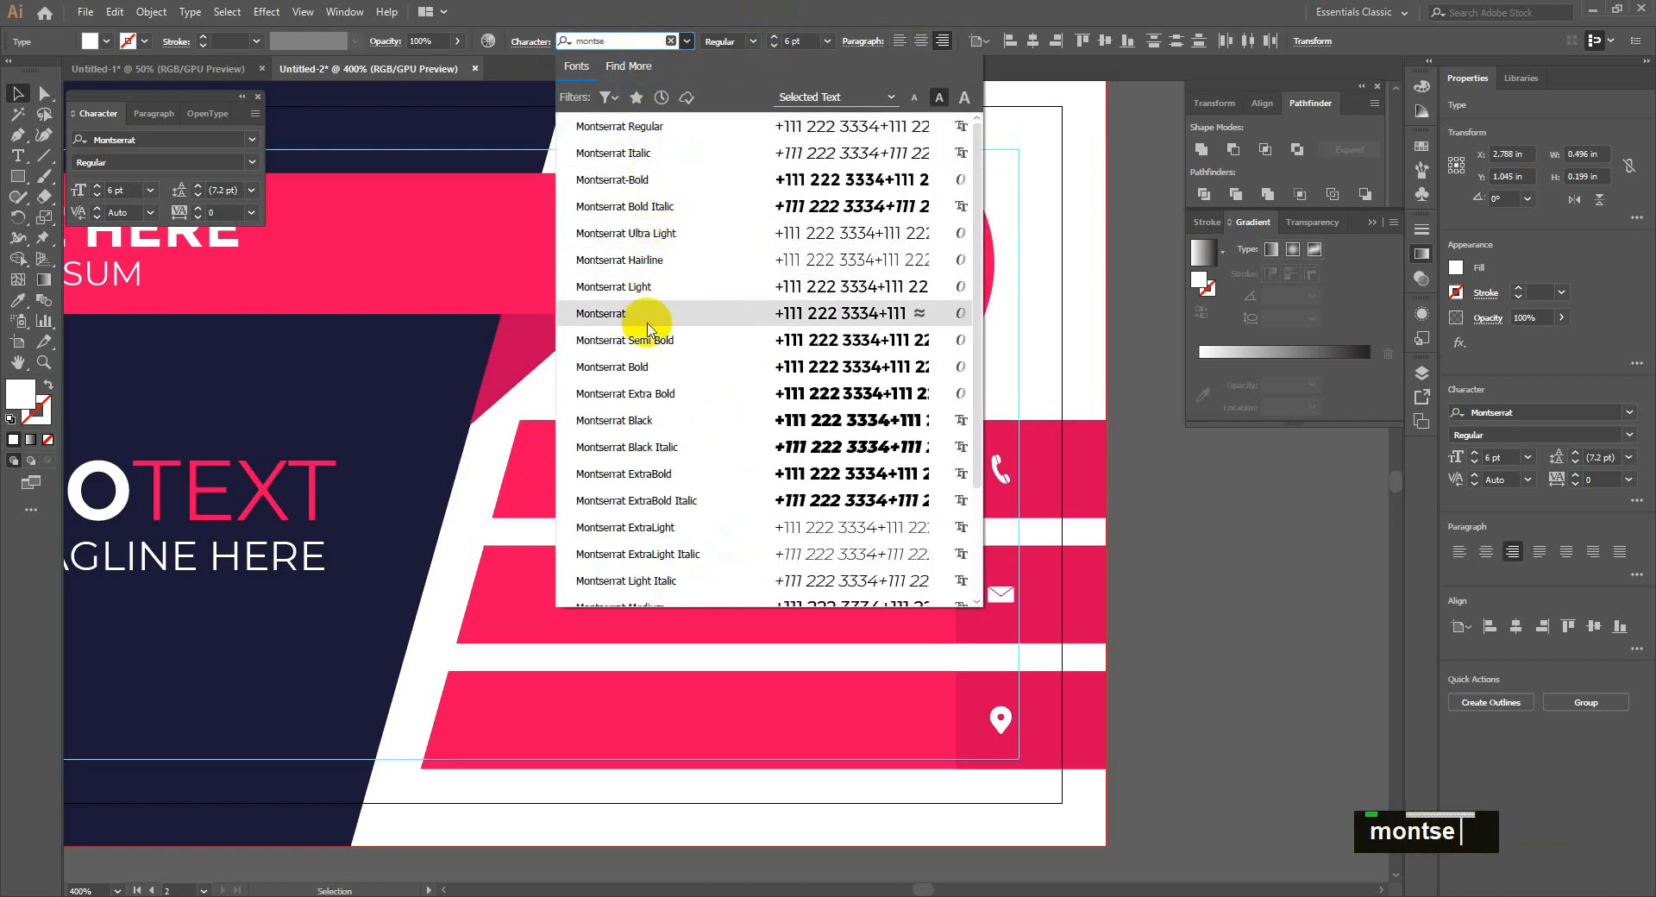
pyautogui.click(648, 344)
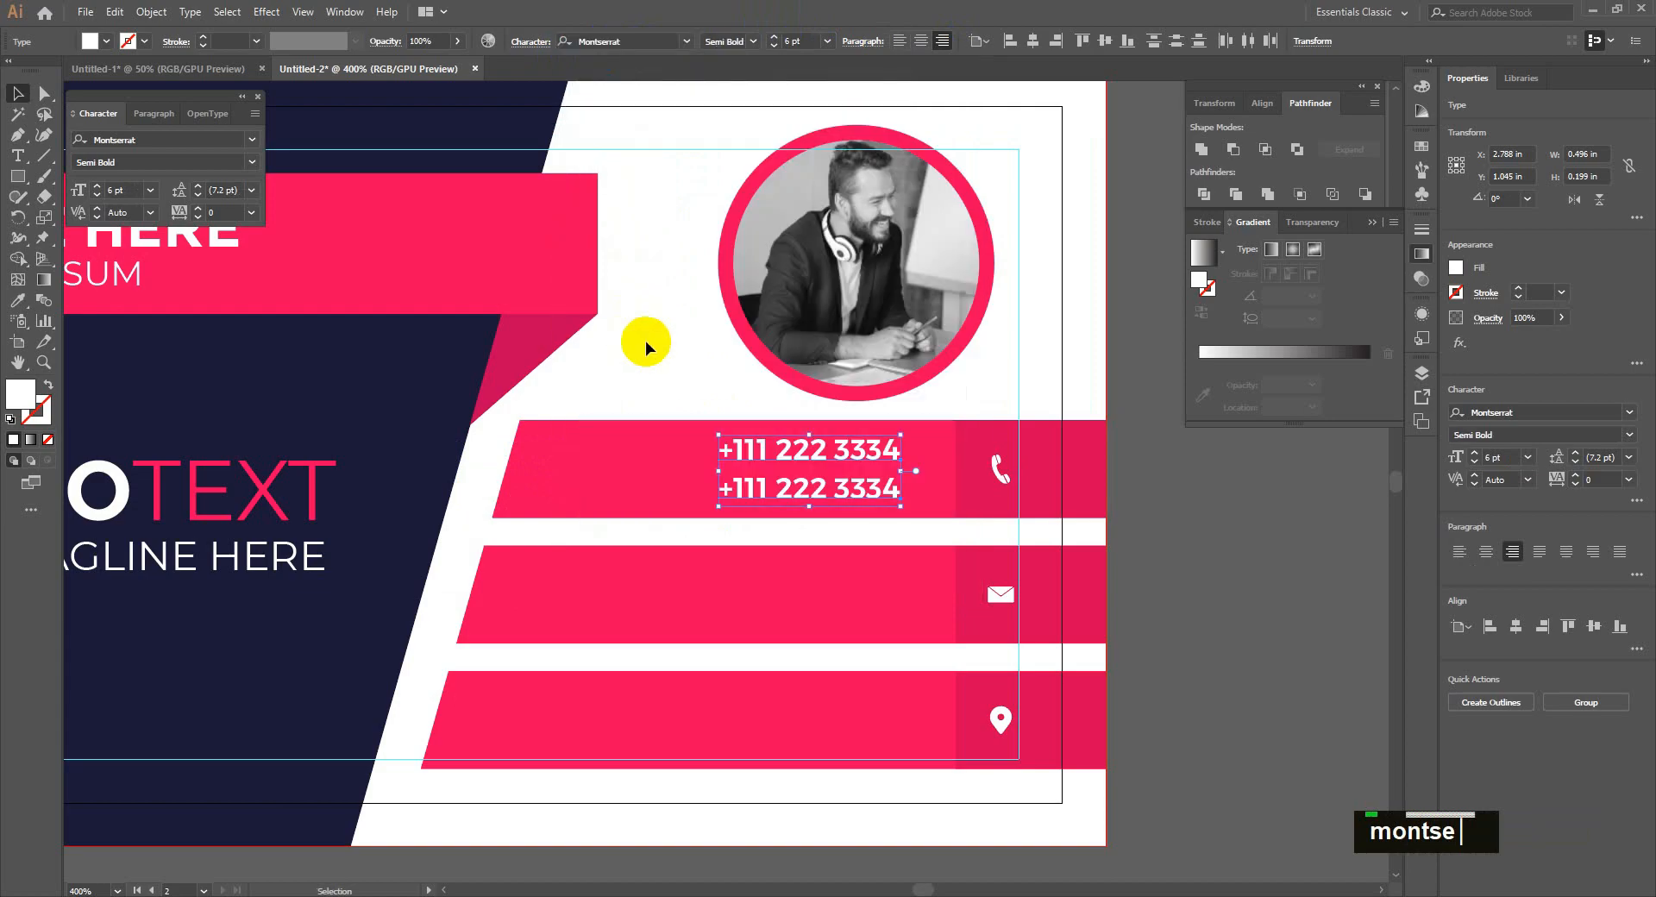
pyautogui.click(749, 41)
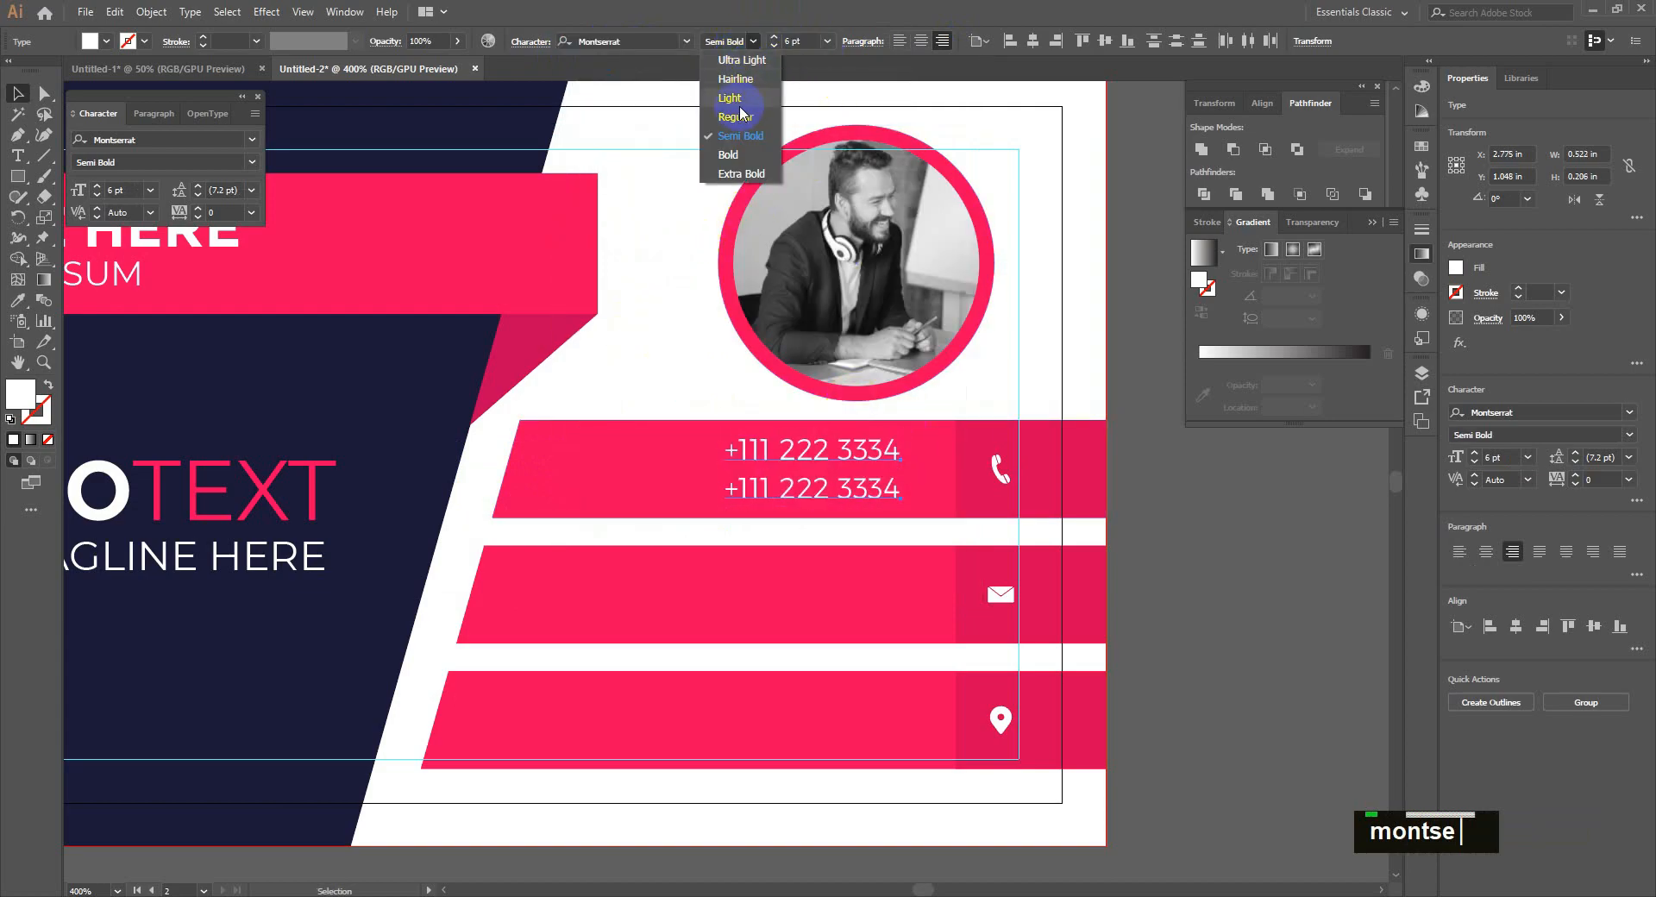
pyautogui.click(743, 102)
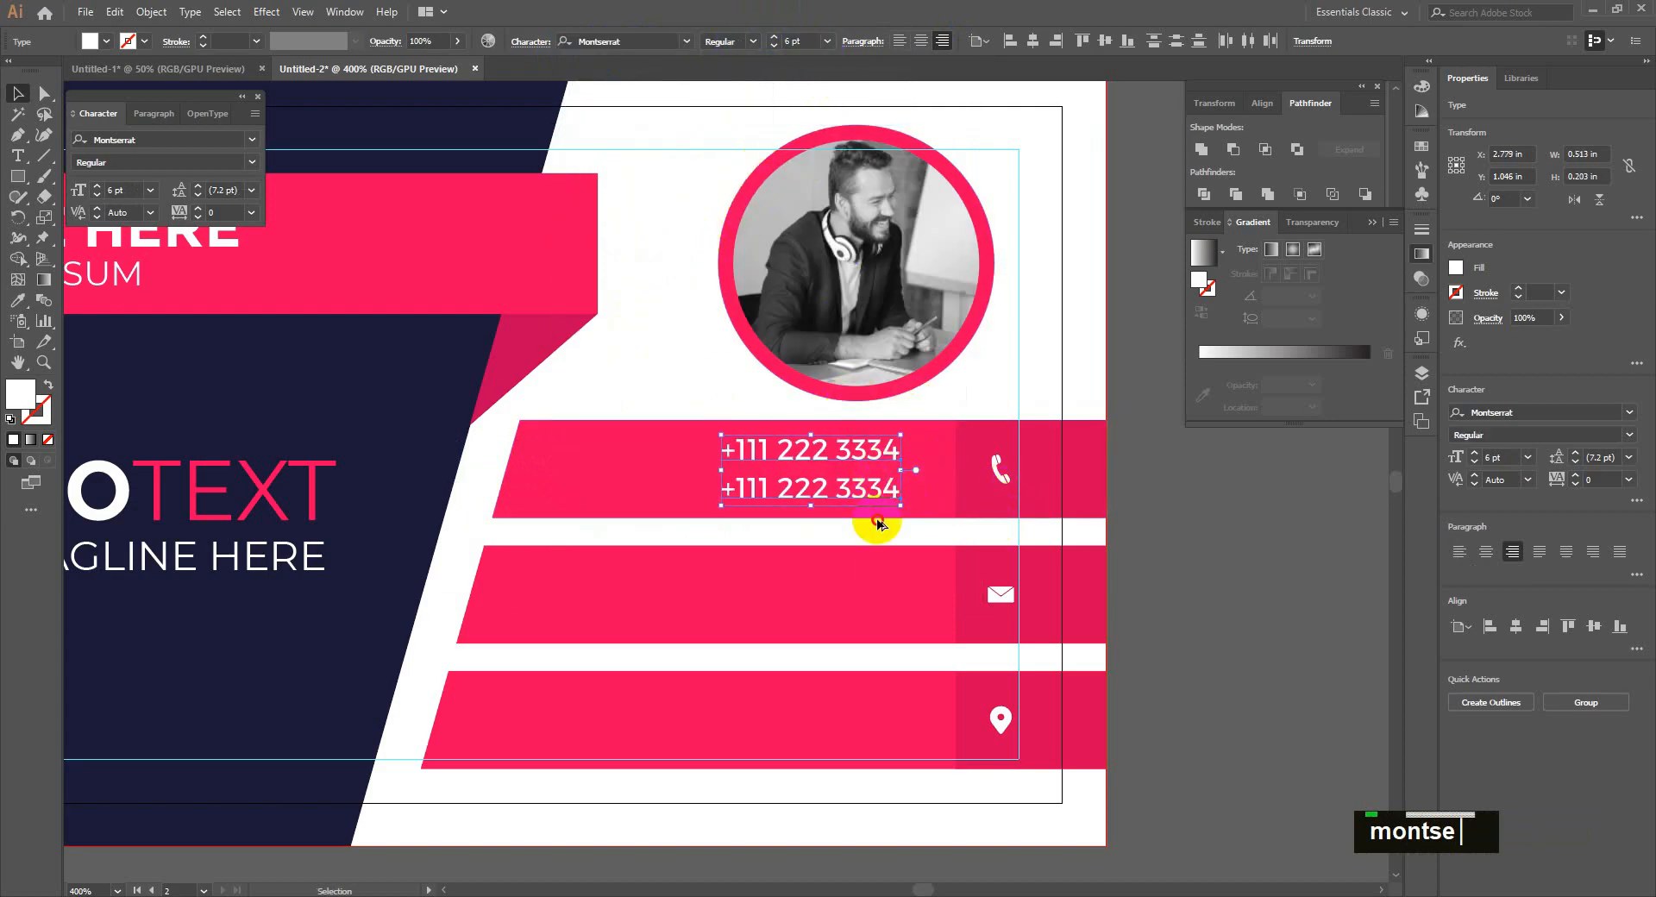
# Step: Duplicate the two phone lines onto the middle pink bar and replace the copy's first line with a placeholder email address
pyautogui.moveTo(878, 524); pyautogui.dragTo(878, 650)
pyautogui.doubleClick(843, 576)
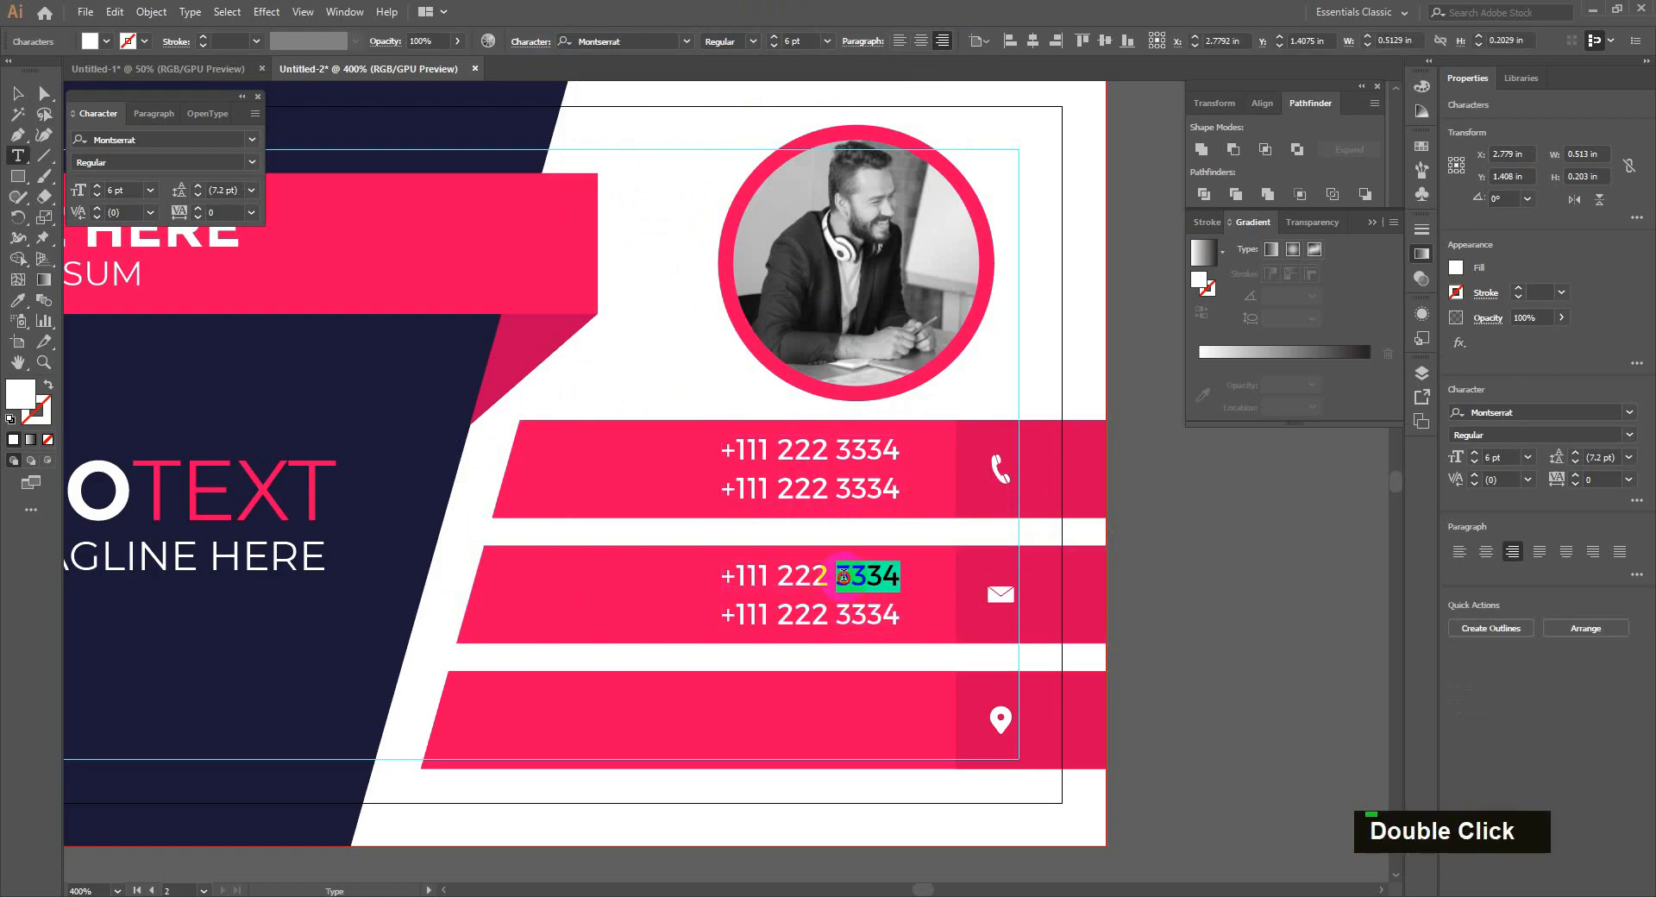
pyautogui.tripleClick(843, 575)
pyautogui.write('loremi')
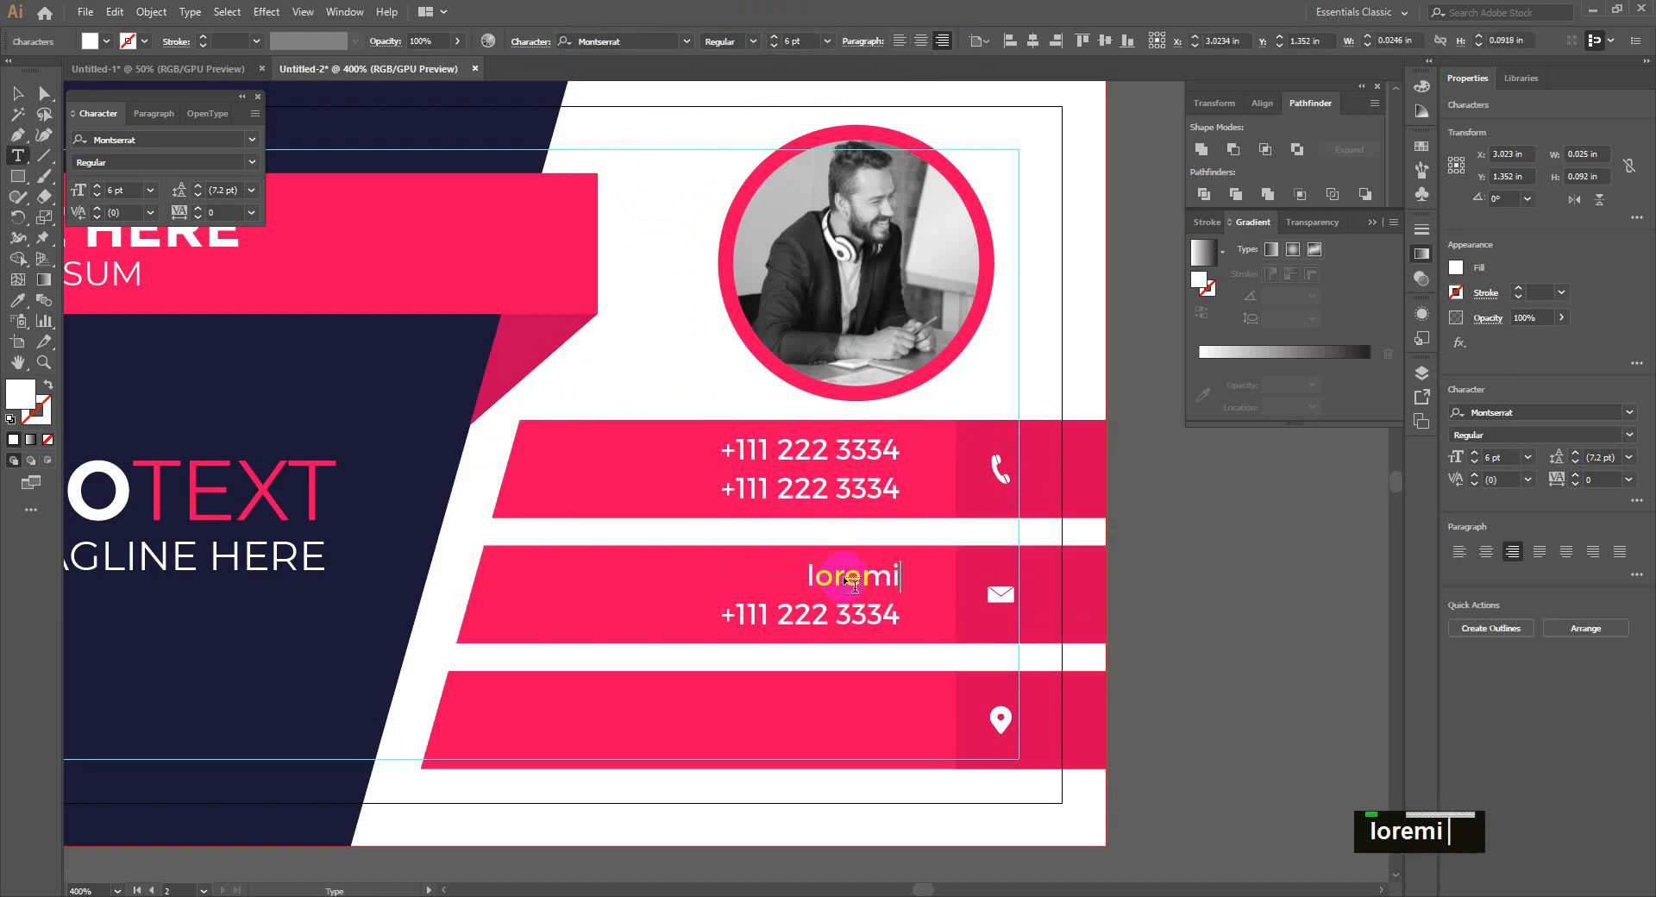
pyautogui.write('psum@email')
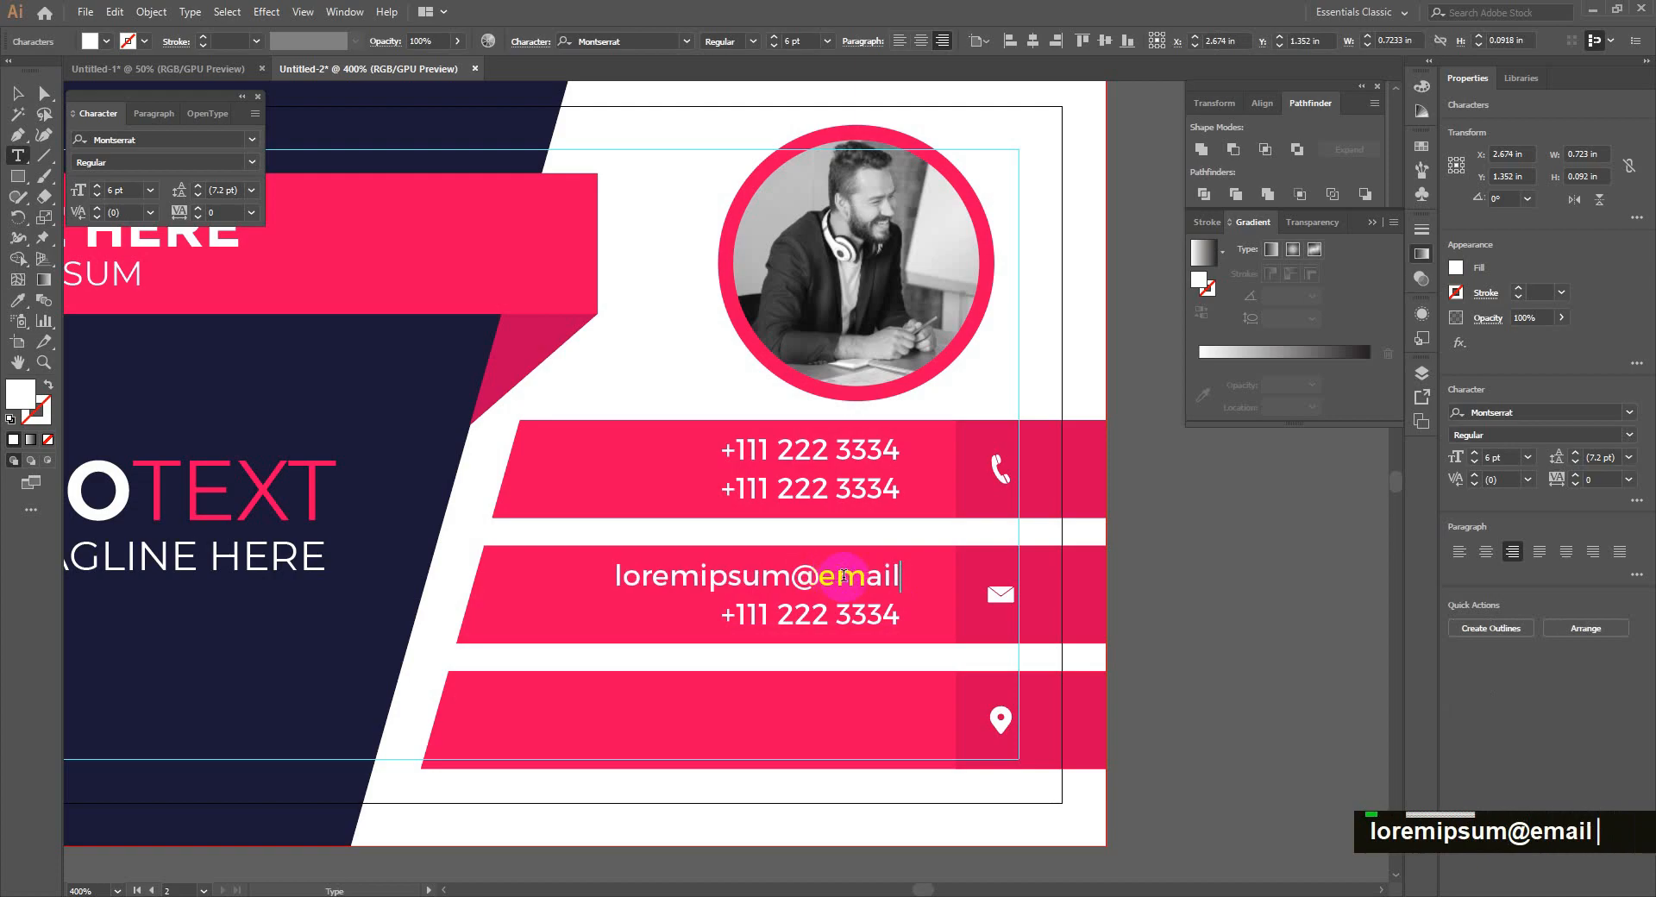
pyautogui.write('.com')
# Step: Copy the email text over the phone number in the middle bar's second line
pyautogui.tripleClick(841, 595)
pyautogui.hotkey('ctrl', 'c')
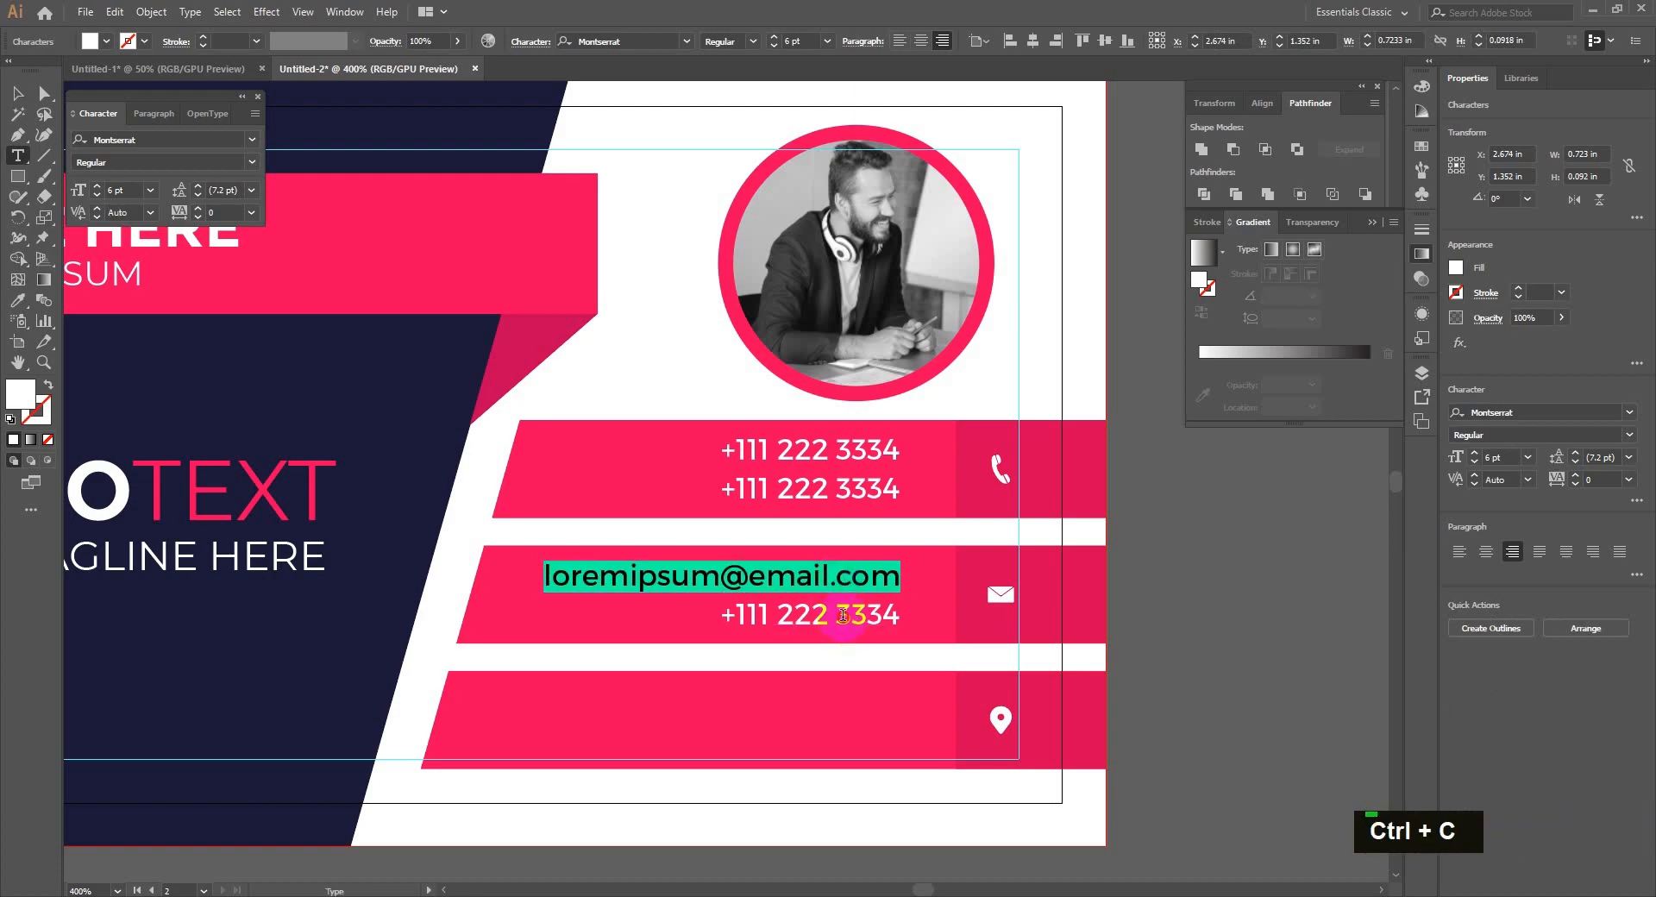
pyautogui.tripleClick(914, 616)
pyautogui.hotkey('ctrl', 'v')
pyautogui.click(10, 96)
# Step: Duplicate the lower email line onto the bottom pink bar and erase the copy's ending from the at sign onward
pyautogui.click(858, 614)
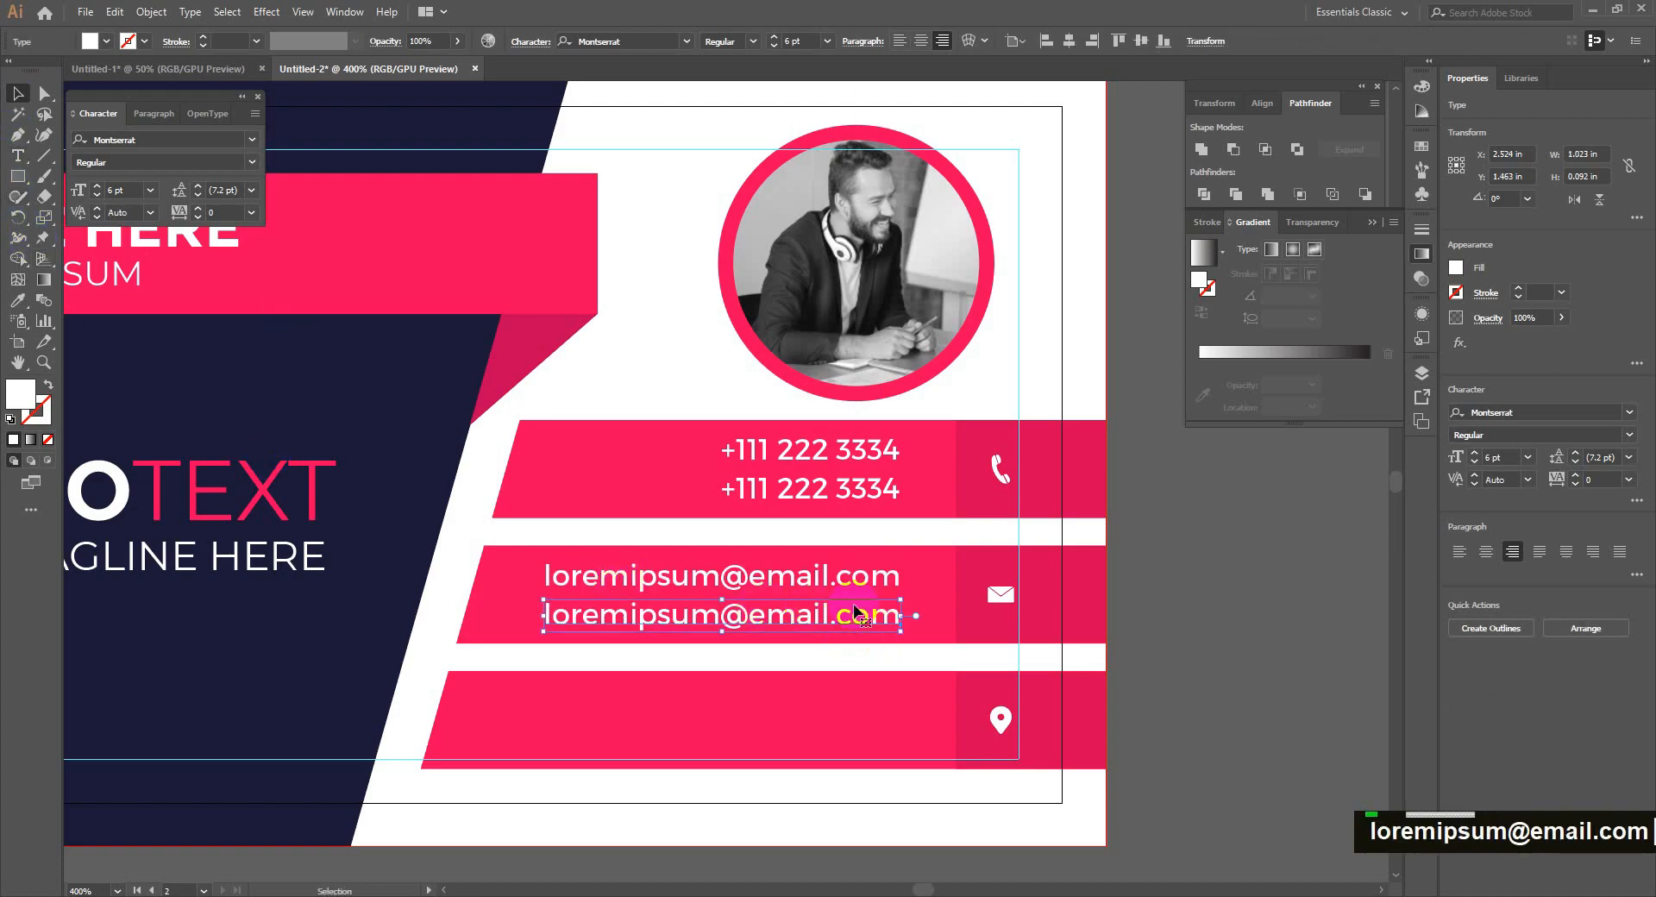
pyautogui.moveTo(847, 612); pyautogui.dragTo(851, 701)
pyautogui.doubleClick(851, 701)
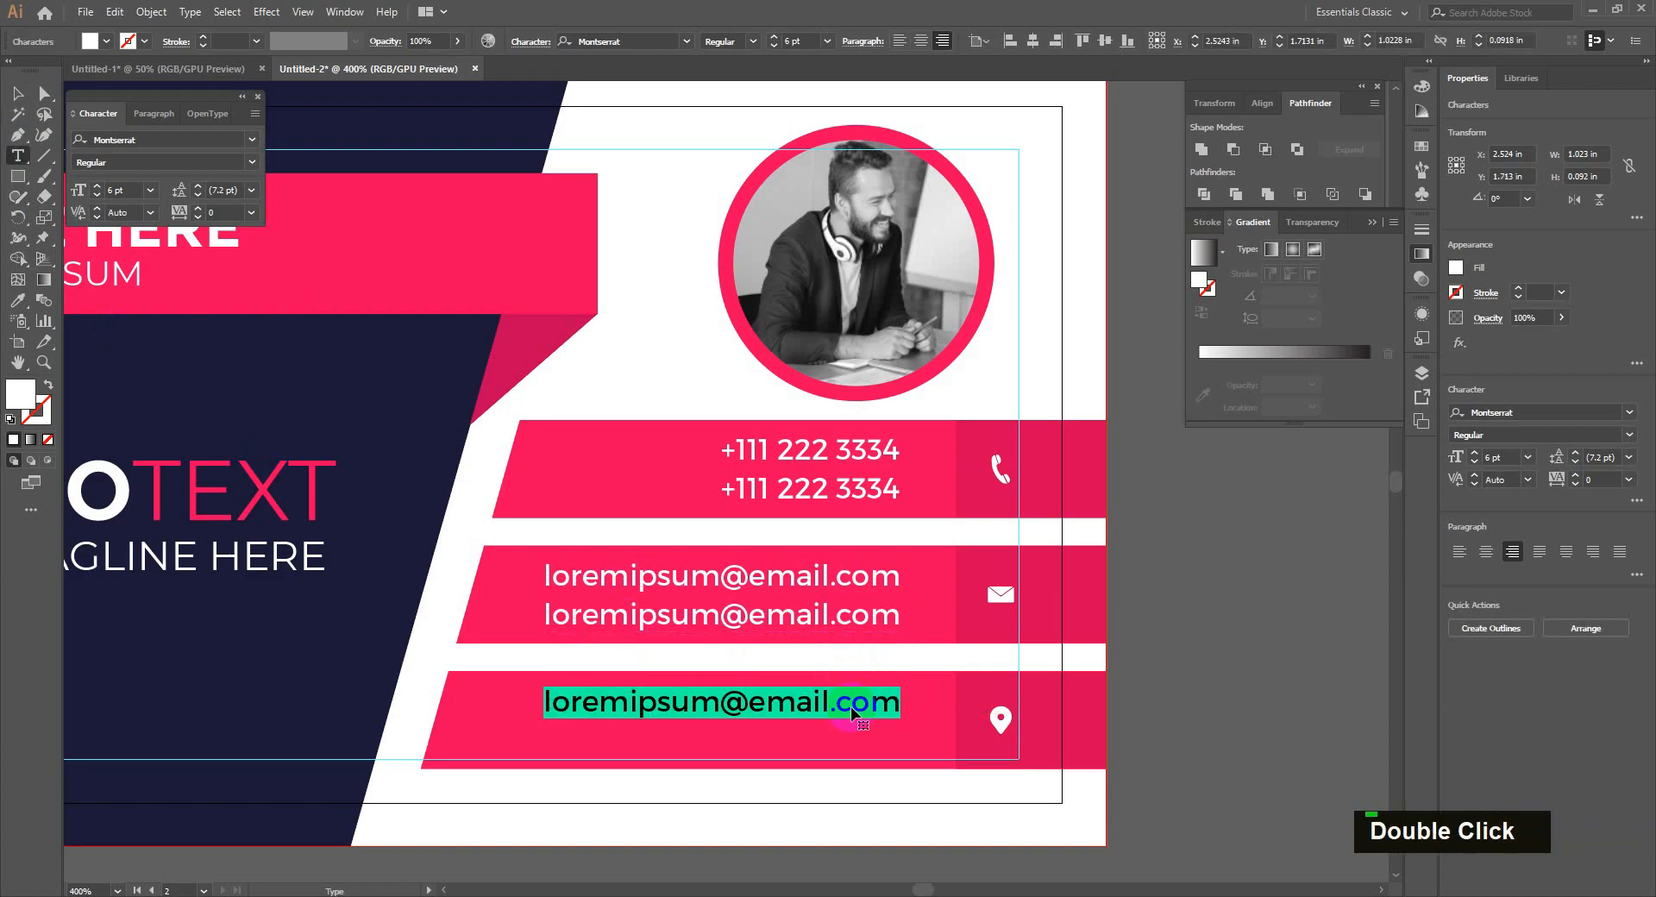
pyautogui.press('Right')
pyautogui.press('BackSpace')
pyautogui.press('Delete')
pyautogui.press('Delete')
pyautogui.press('BackSpace')
pyautogui.press('BackSpace')
pyautogui.press('BackSpace')
pyautogui.press('BackSpace')
pyautogui.press('BackSpace')
pyautogui.press('BackSpace')
pyautogui.press('BackSpace')
pyautogui.press('BackSpace')
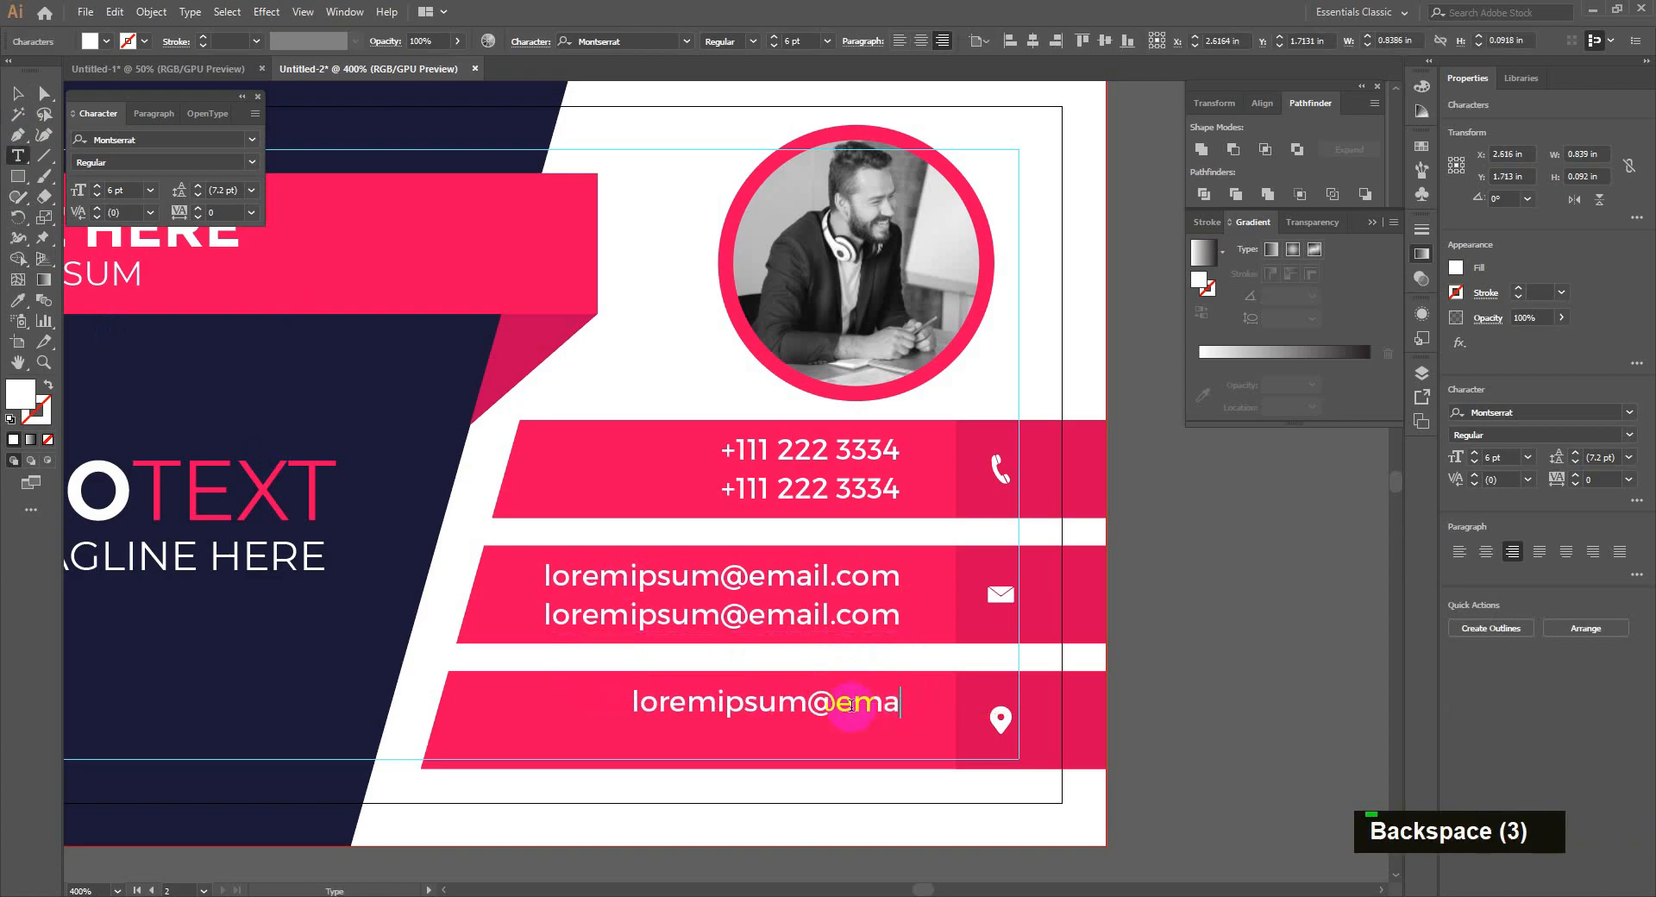
# Step: Complete the bottom bar's text as a two-line placeholder address with street and city, then deselect it
pyautogui.write('m st')
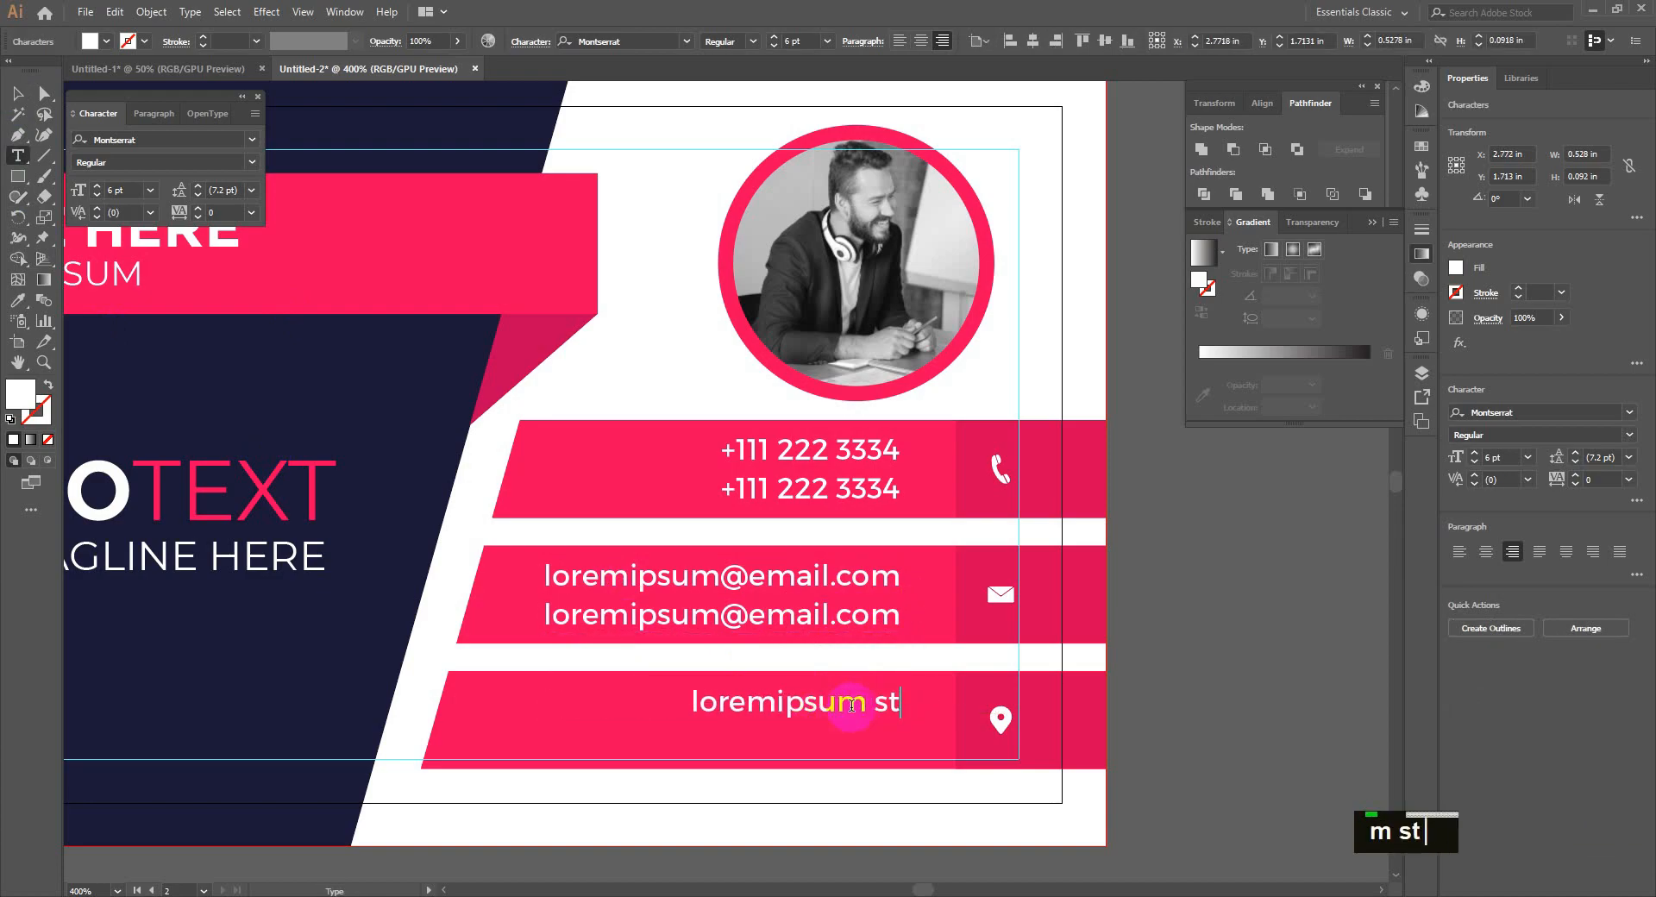
pyautogui.write('reet name,')
pyautogui.press('Return')
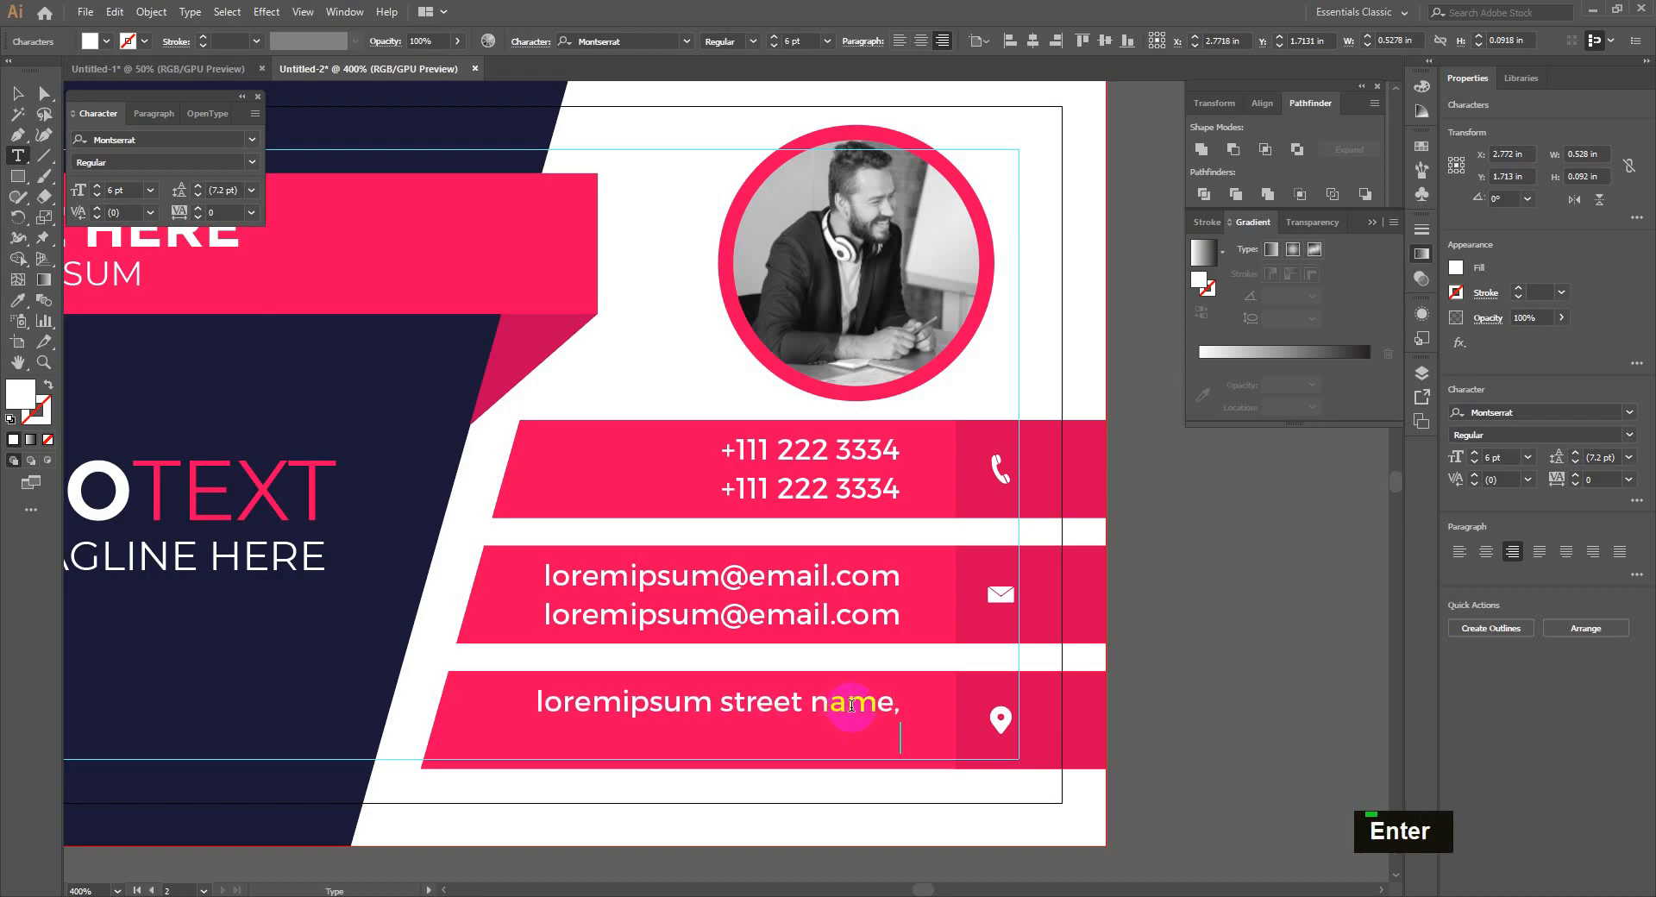
pyautogui.write('city name 1234')
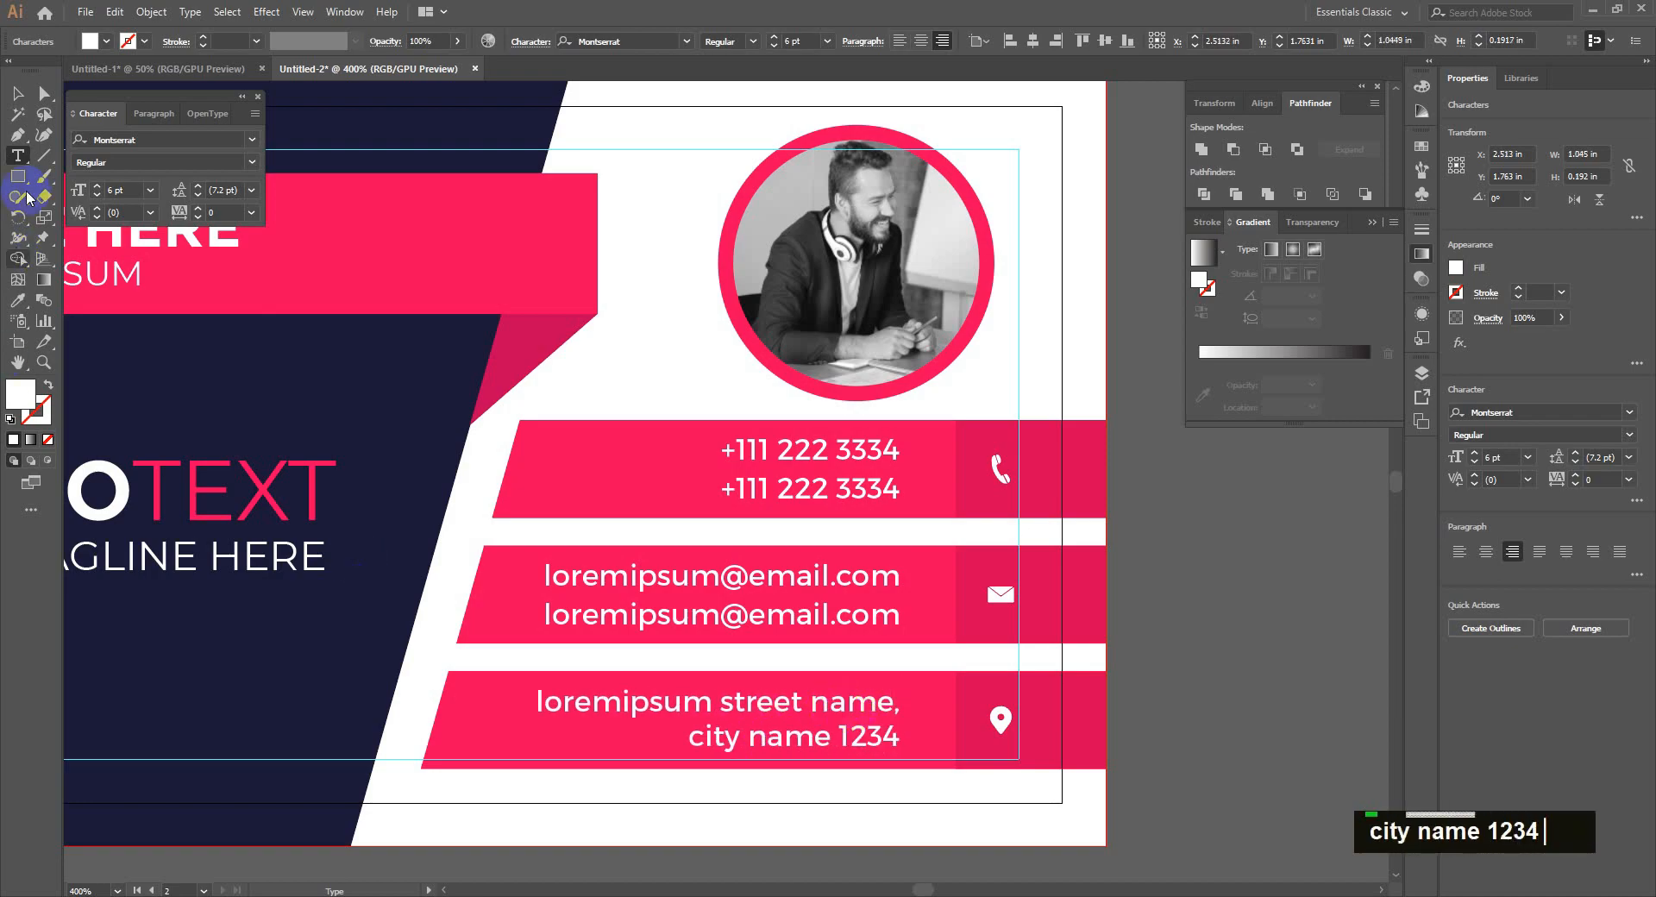
pyautogui.press('Escape')
pyautogui.click(1192, 536)
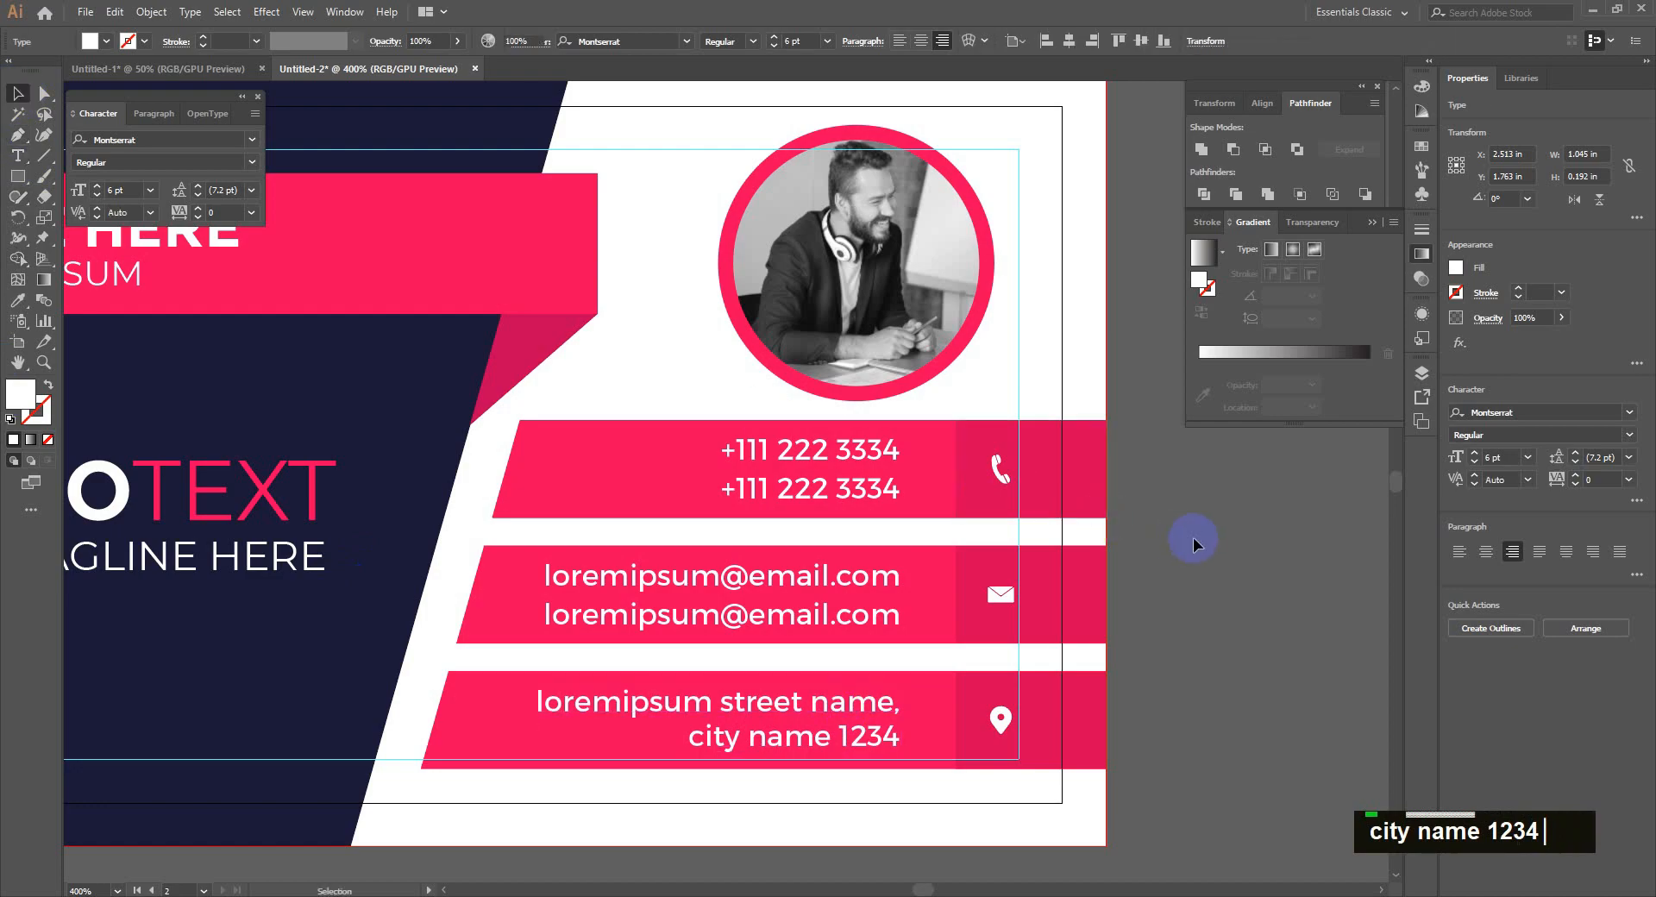
# Step: Draw a closed five-point Pen shape spanning the contact card's upper-right corner and overlapping the portrait circle
pyautogui.scroll(-1, 1218, 545)
pyautogui.press('p')
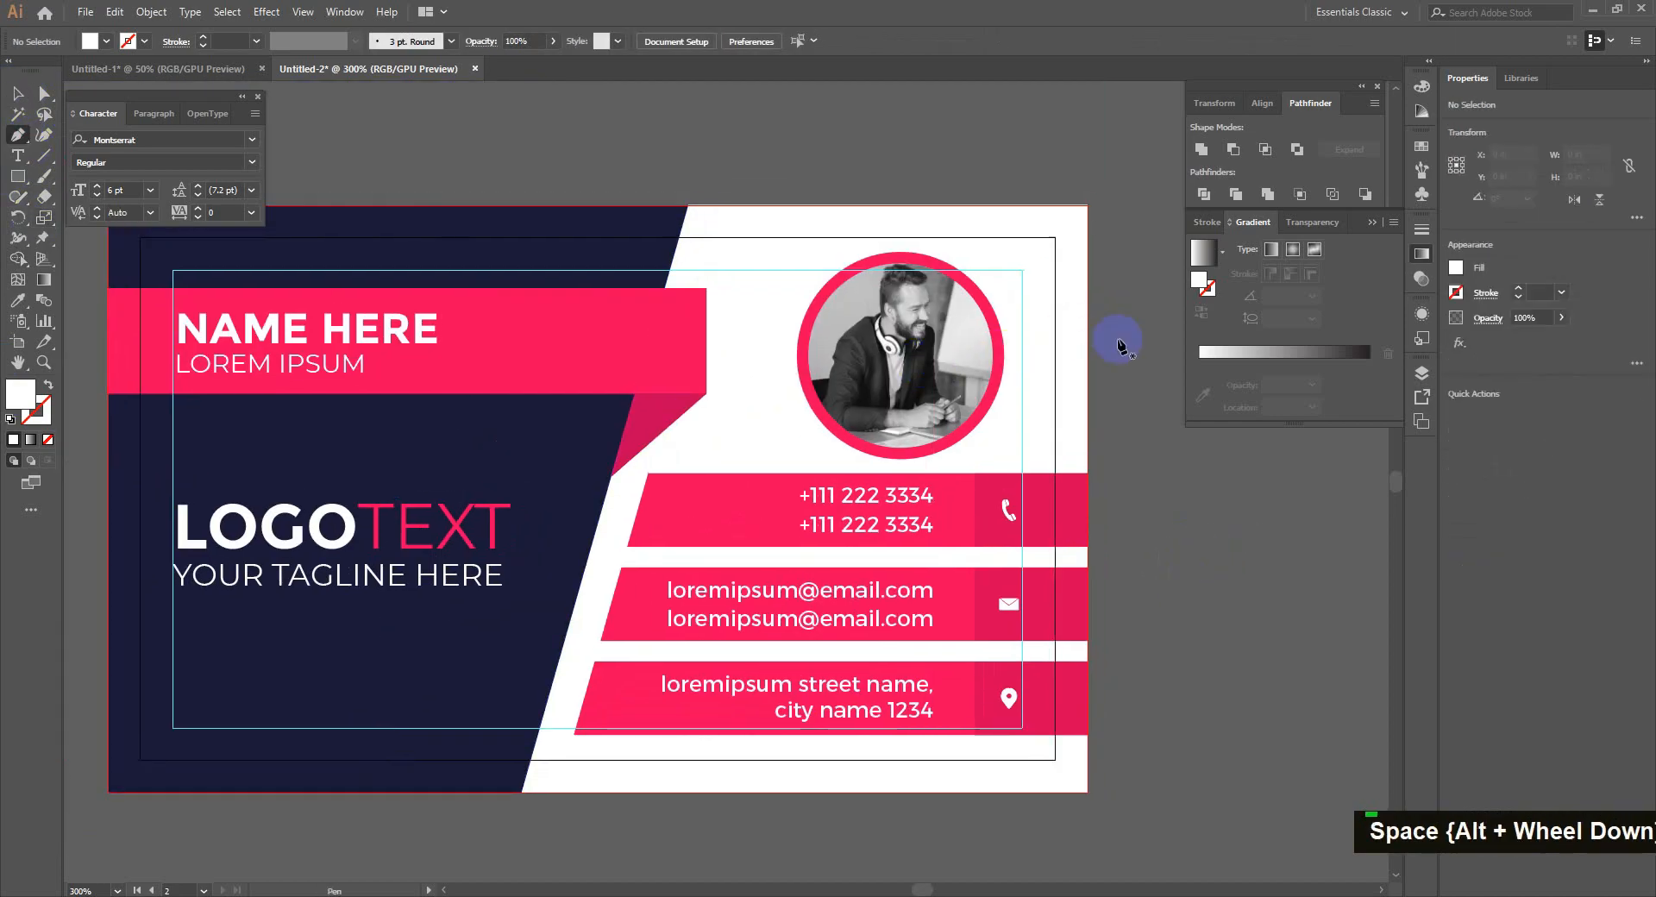
pyautogui.click(1085, 342)
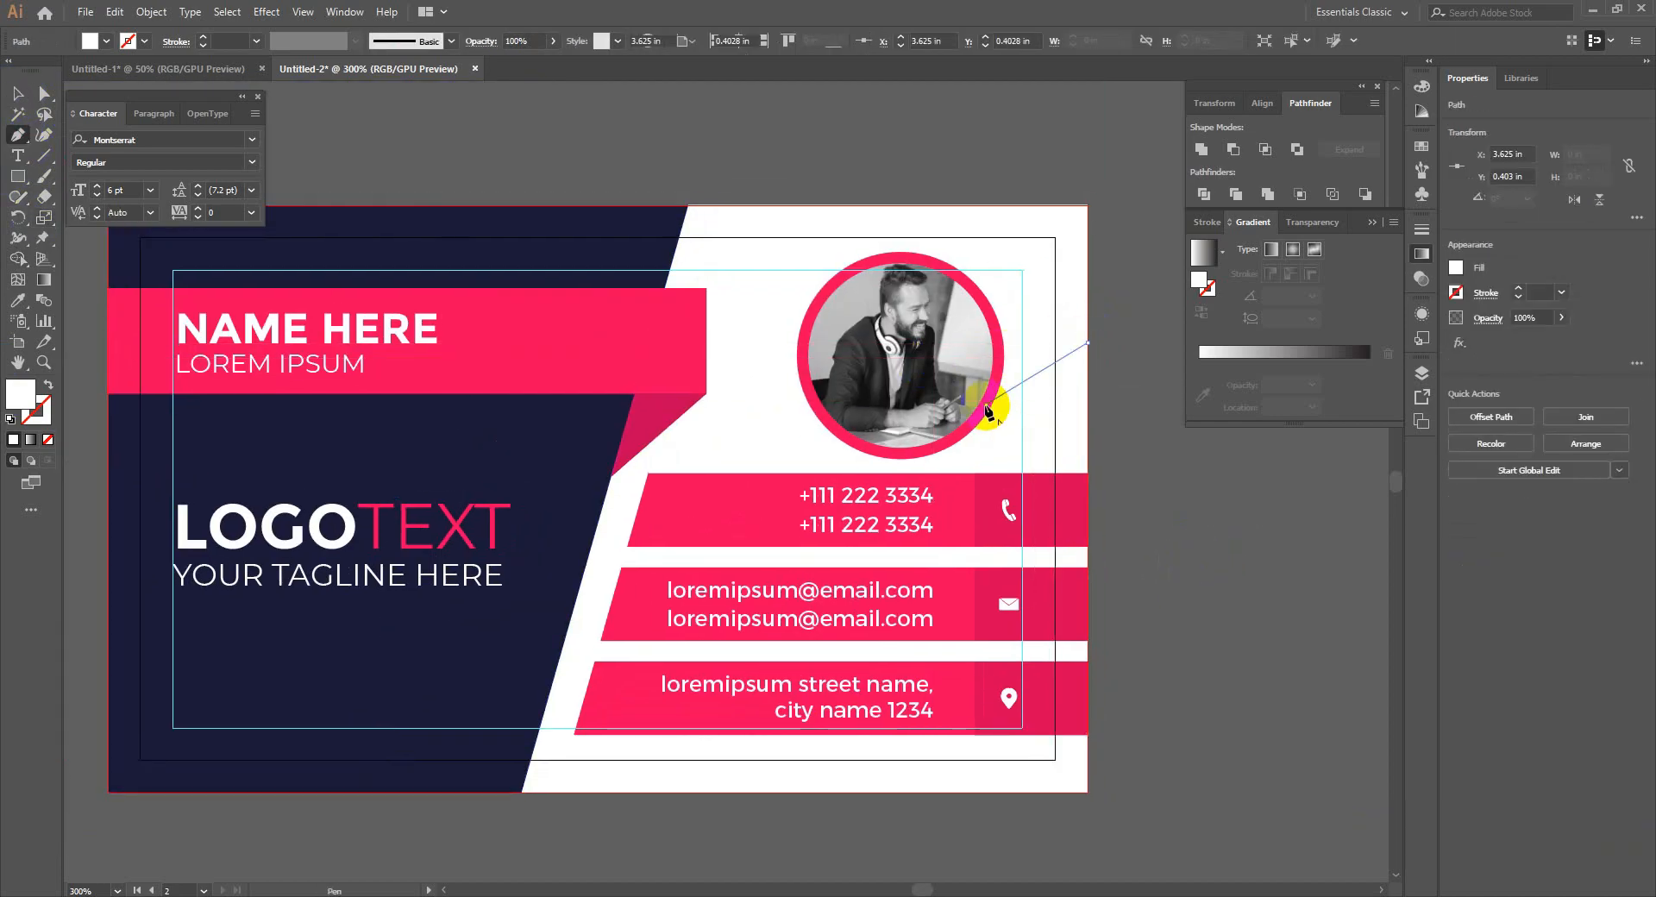
pyautogui.click(986, 404)
pyautogui.click(881, 253)
pyautogui.click(948, 204)
pyautogui.click(1090, 207)
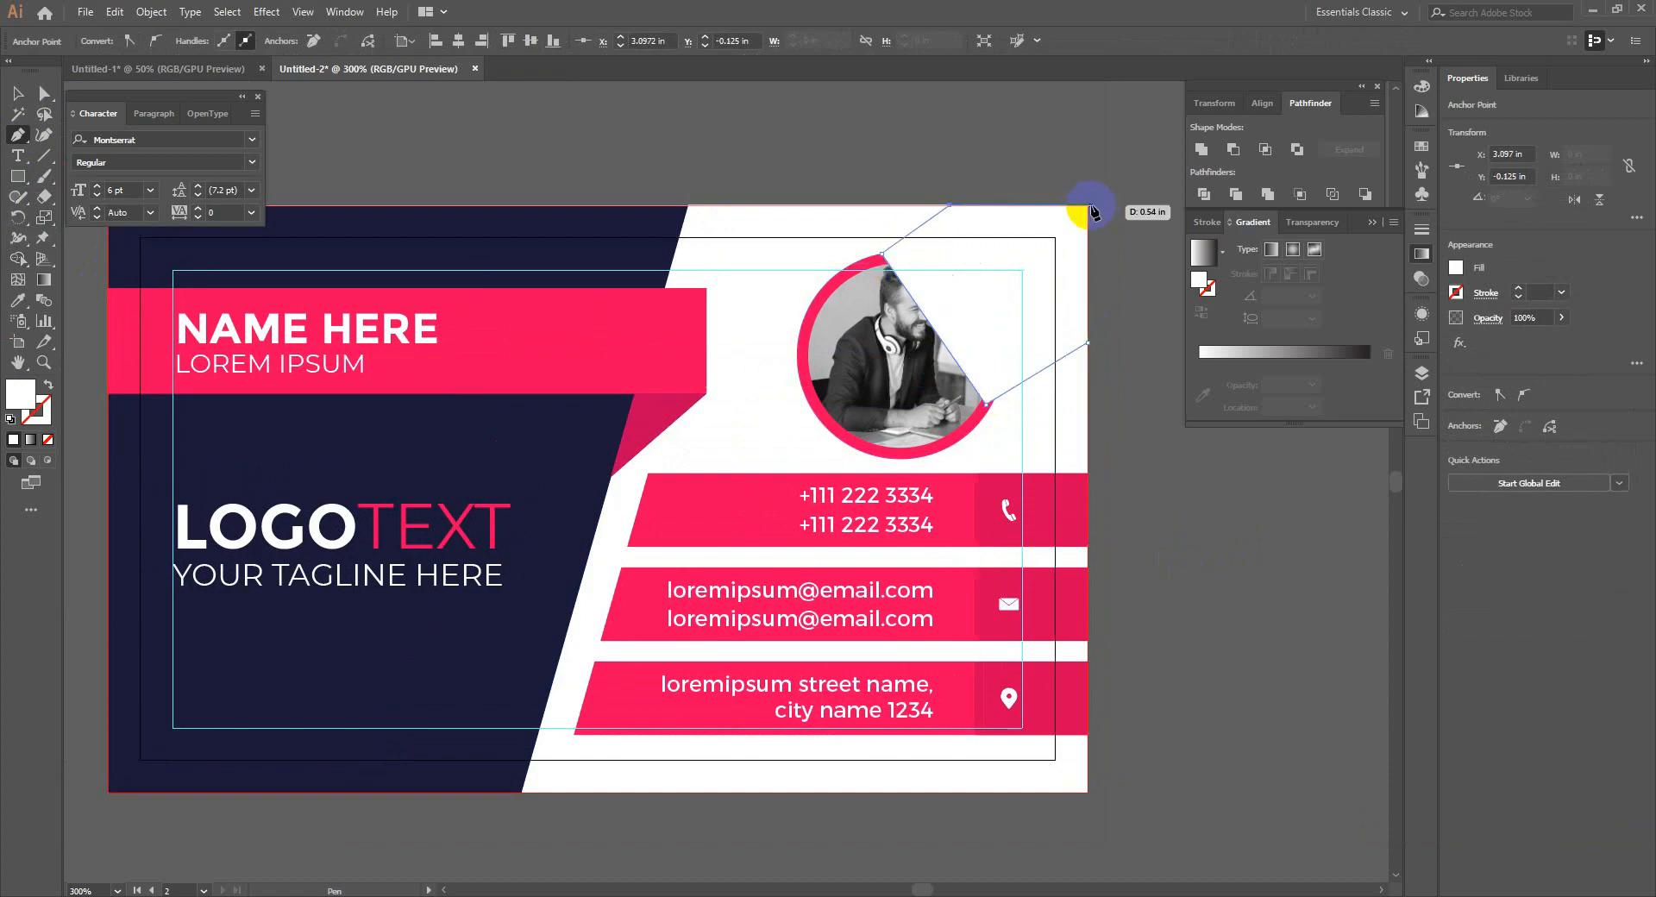
pyautogui.click(1087, 341)
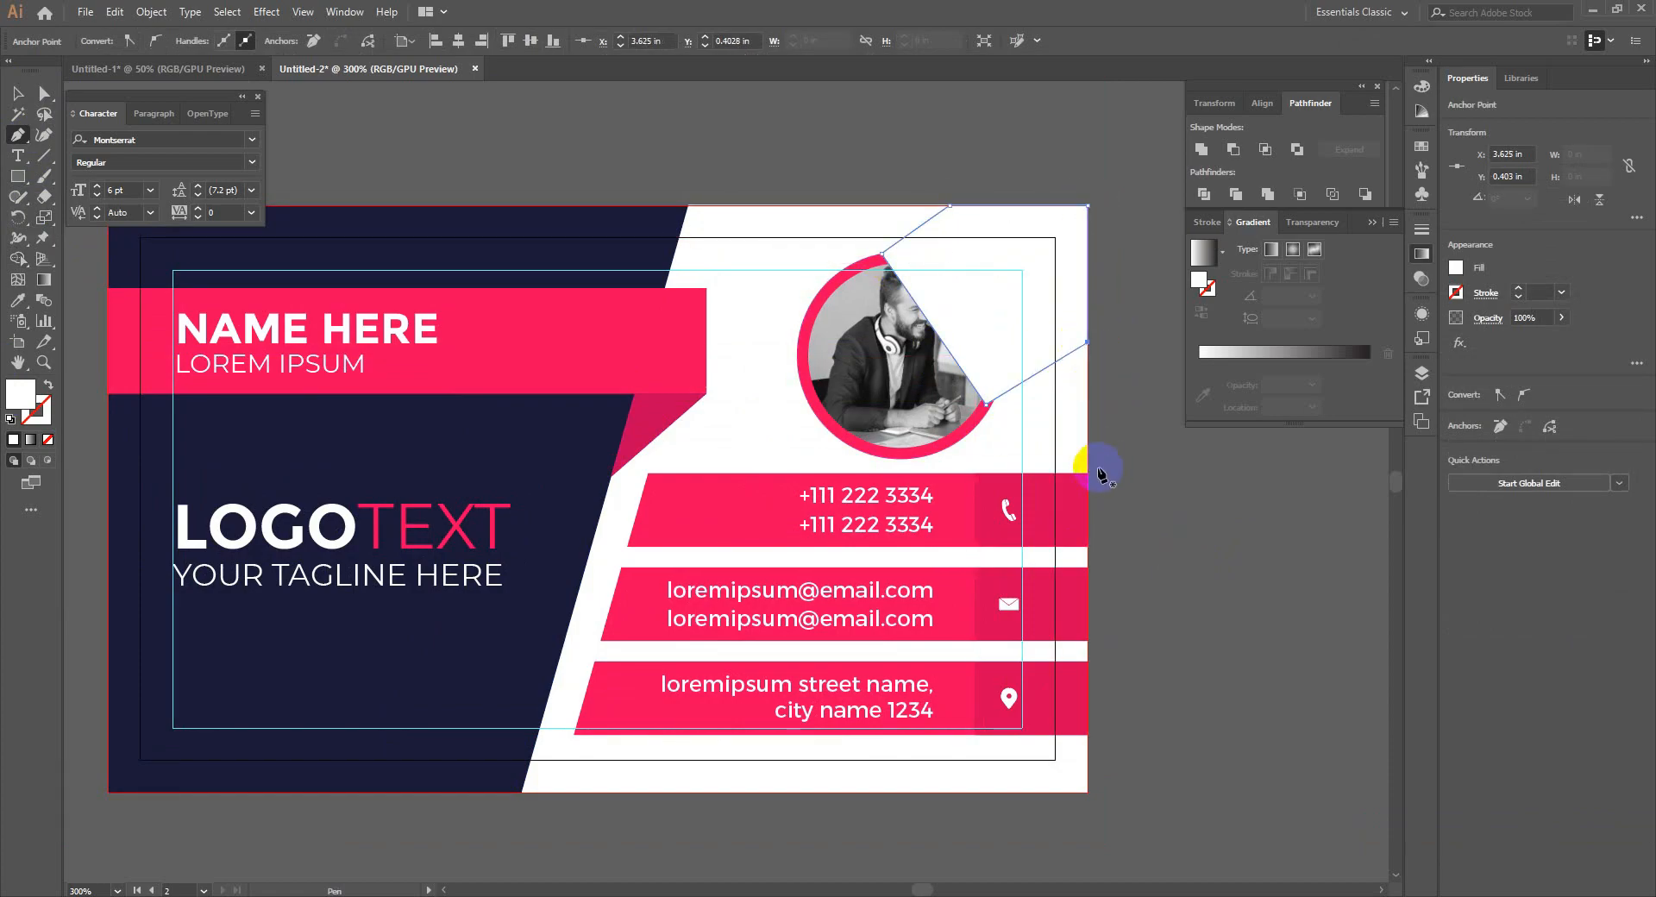
# Step: Fill the corner shape with the darker pink of the icon blocks and arrange it behind the portrait but above the white background
pyautogui.press('i')
pyautogui.click(1023, 446)
pyautogui.hotkey('ctrl', 'shift', '[')
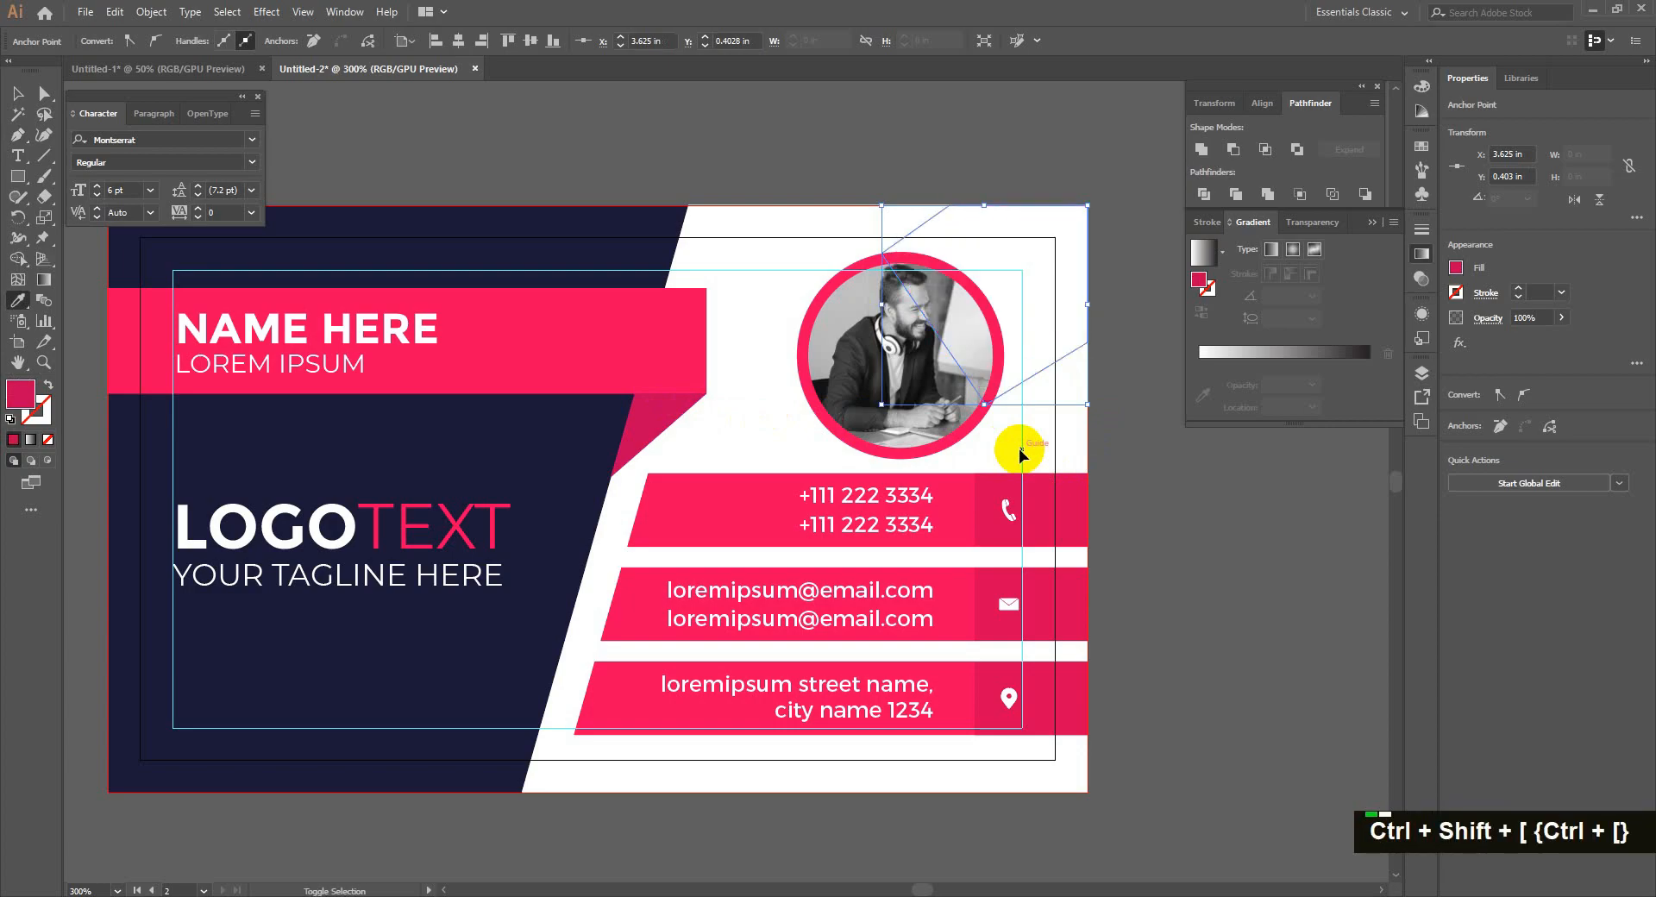
pyautogui.hotkey('ctrl', ']')
pyautogui.hotkey('ctrl', ']')
pyautogui.hotkey('ctrl', ']')
pyautogui.press('v')
pyautogui.click(1153, 544)
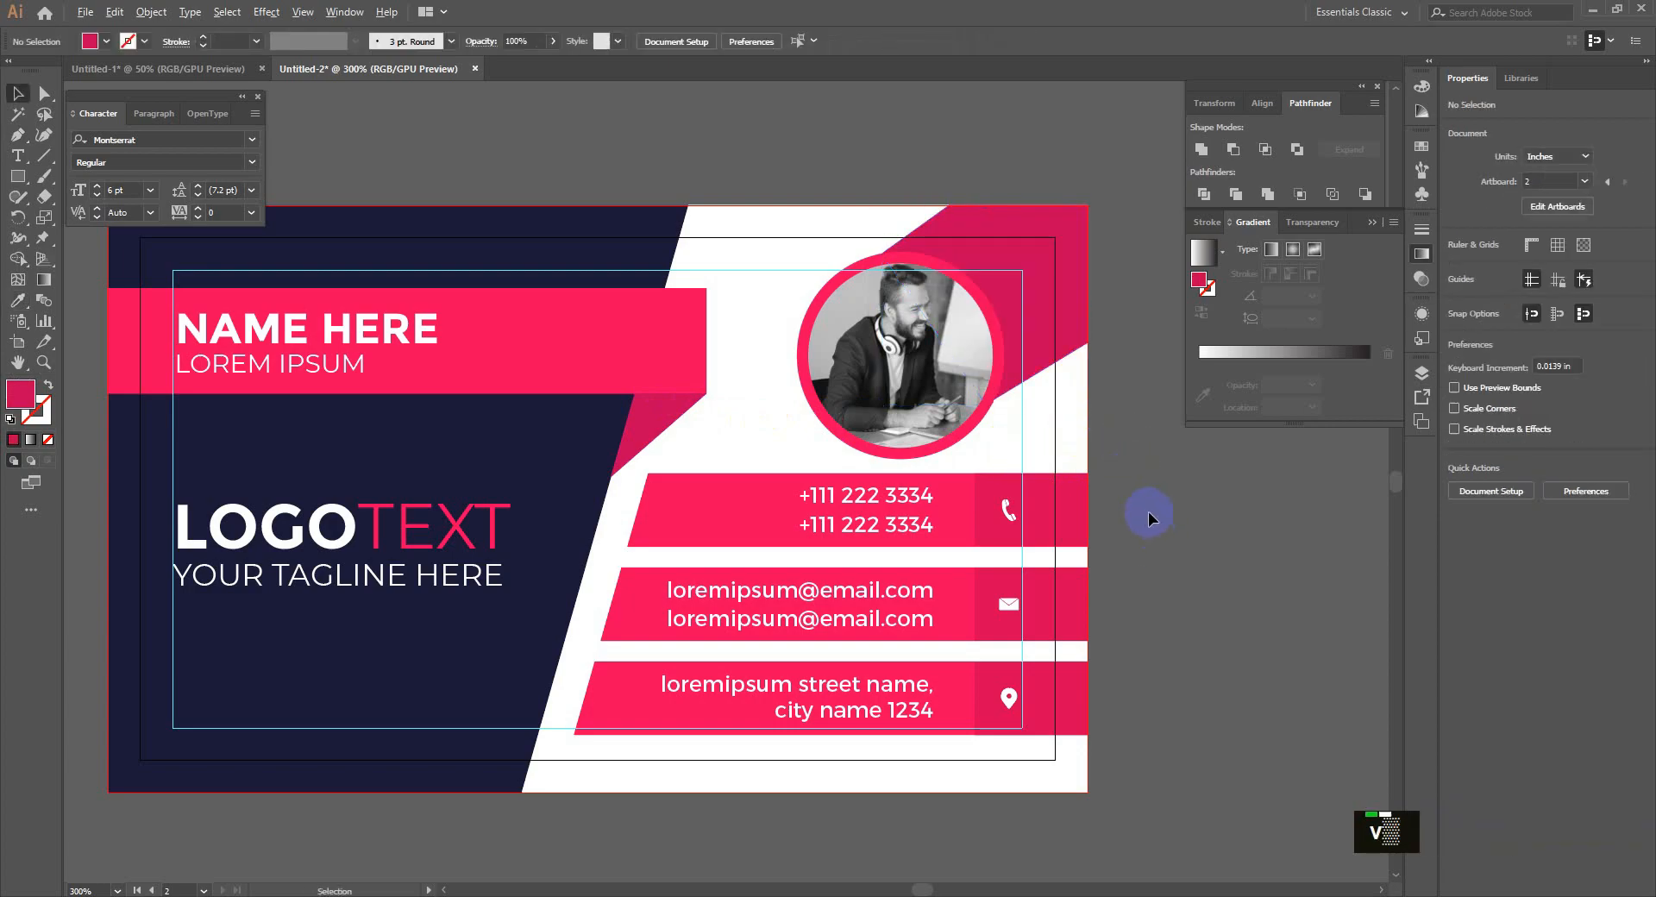
pyautogui.scroll(-2, 1148, 514)
pyautogui.moveTo(679, 656); pyautogui.dragTo(754, 670)
pyautogui.moveTo(754, 726); pyautogui.dragTo(707, 710)
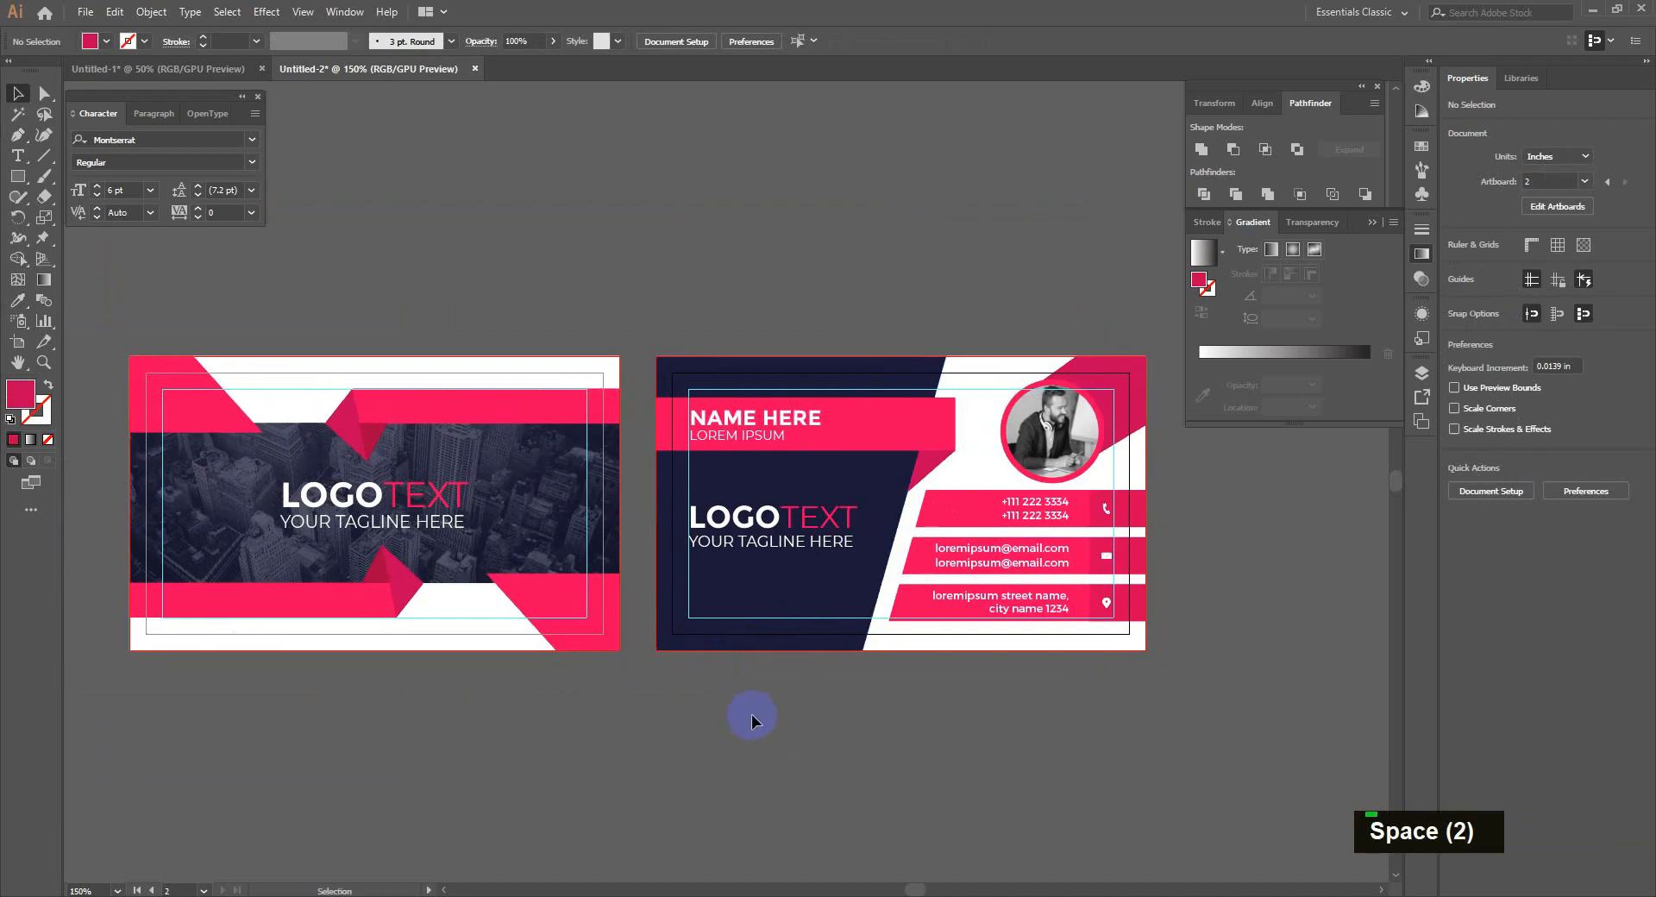